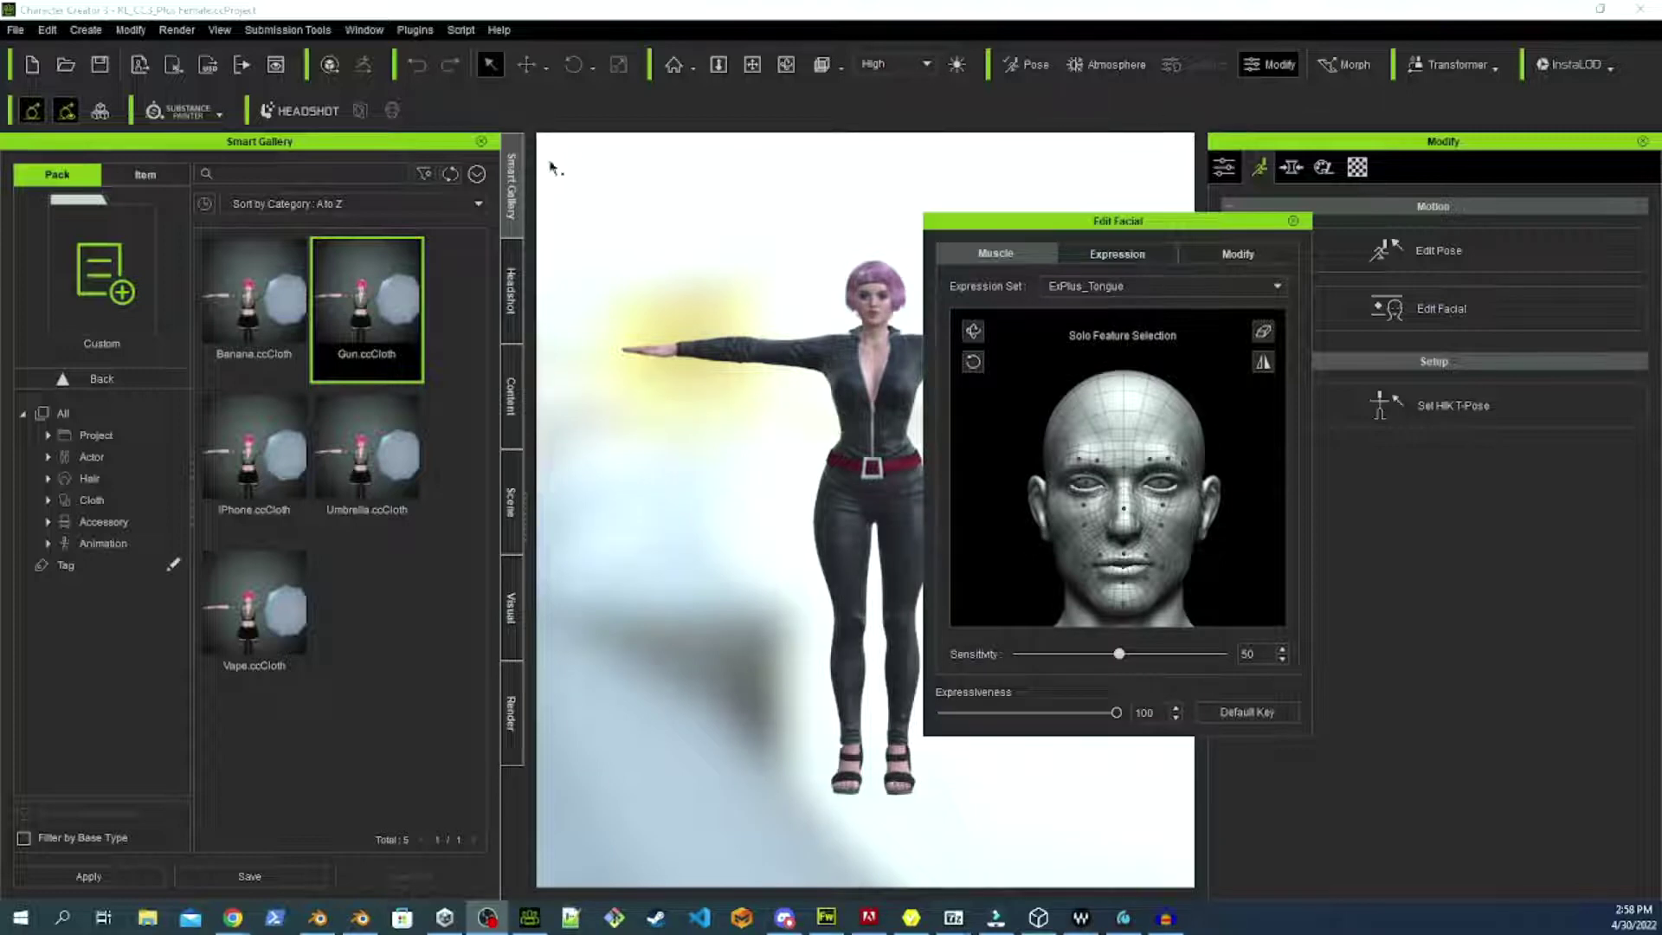
Close the expression editor and open FBX (Clothed Character) export with its Advanced Setting panel.
click(1293, 220)
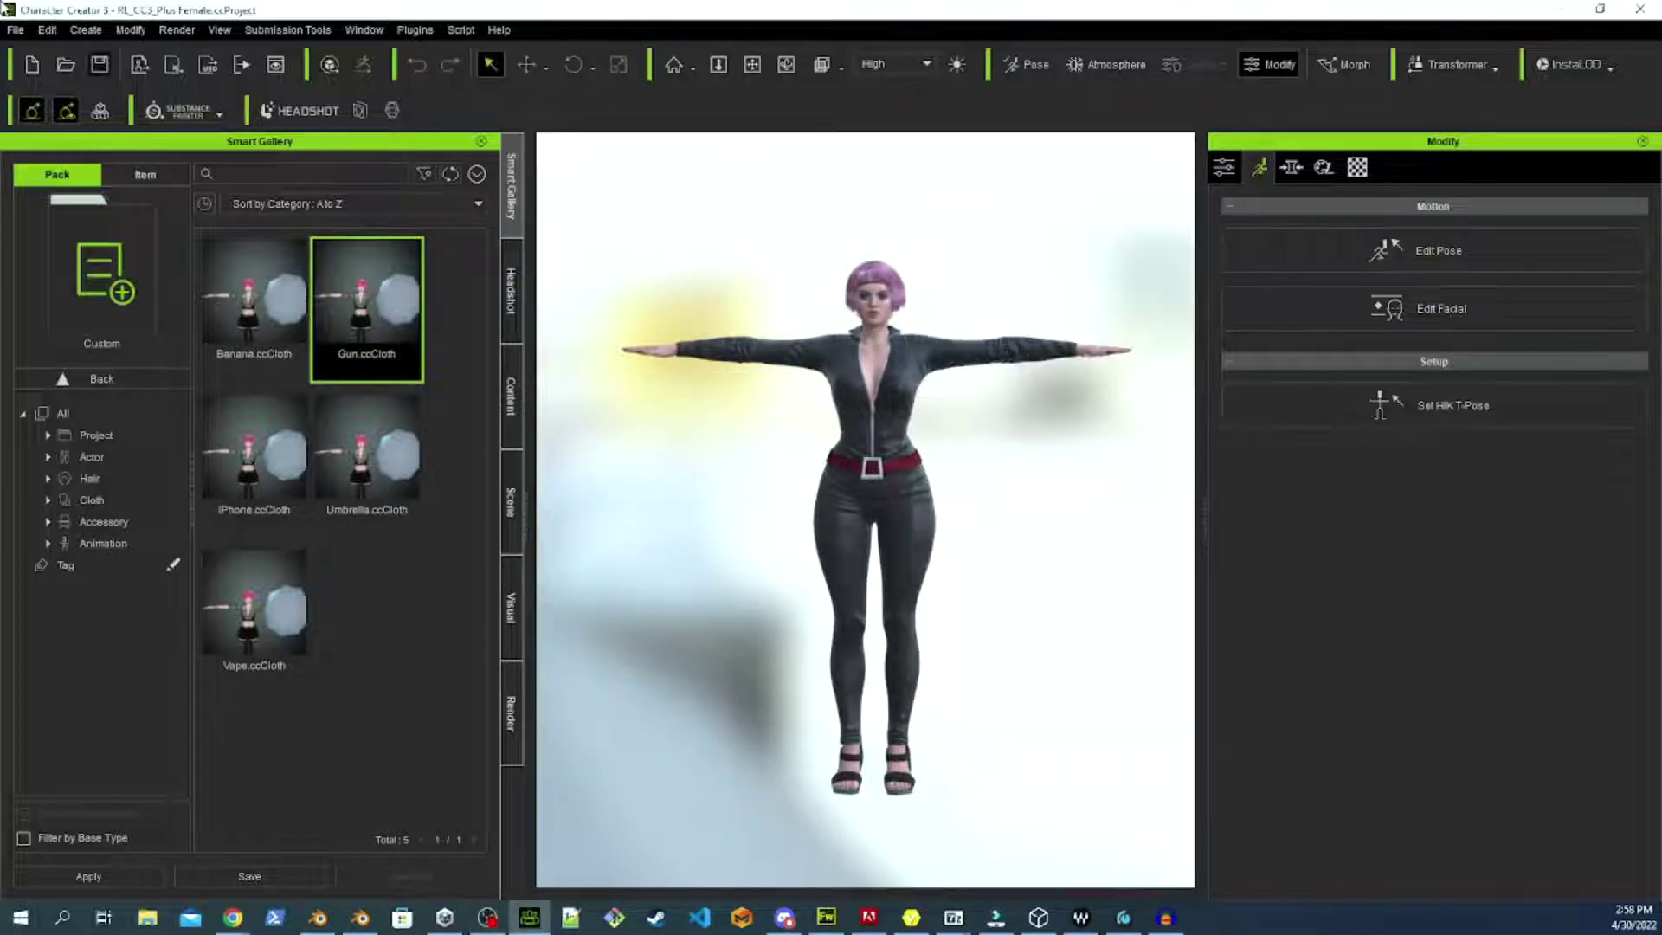
click(8, 32)
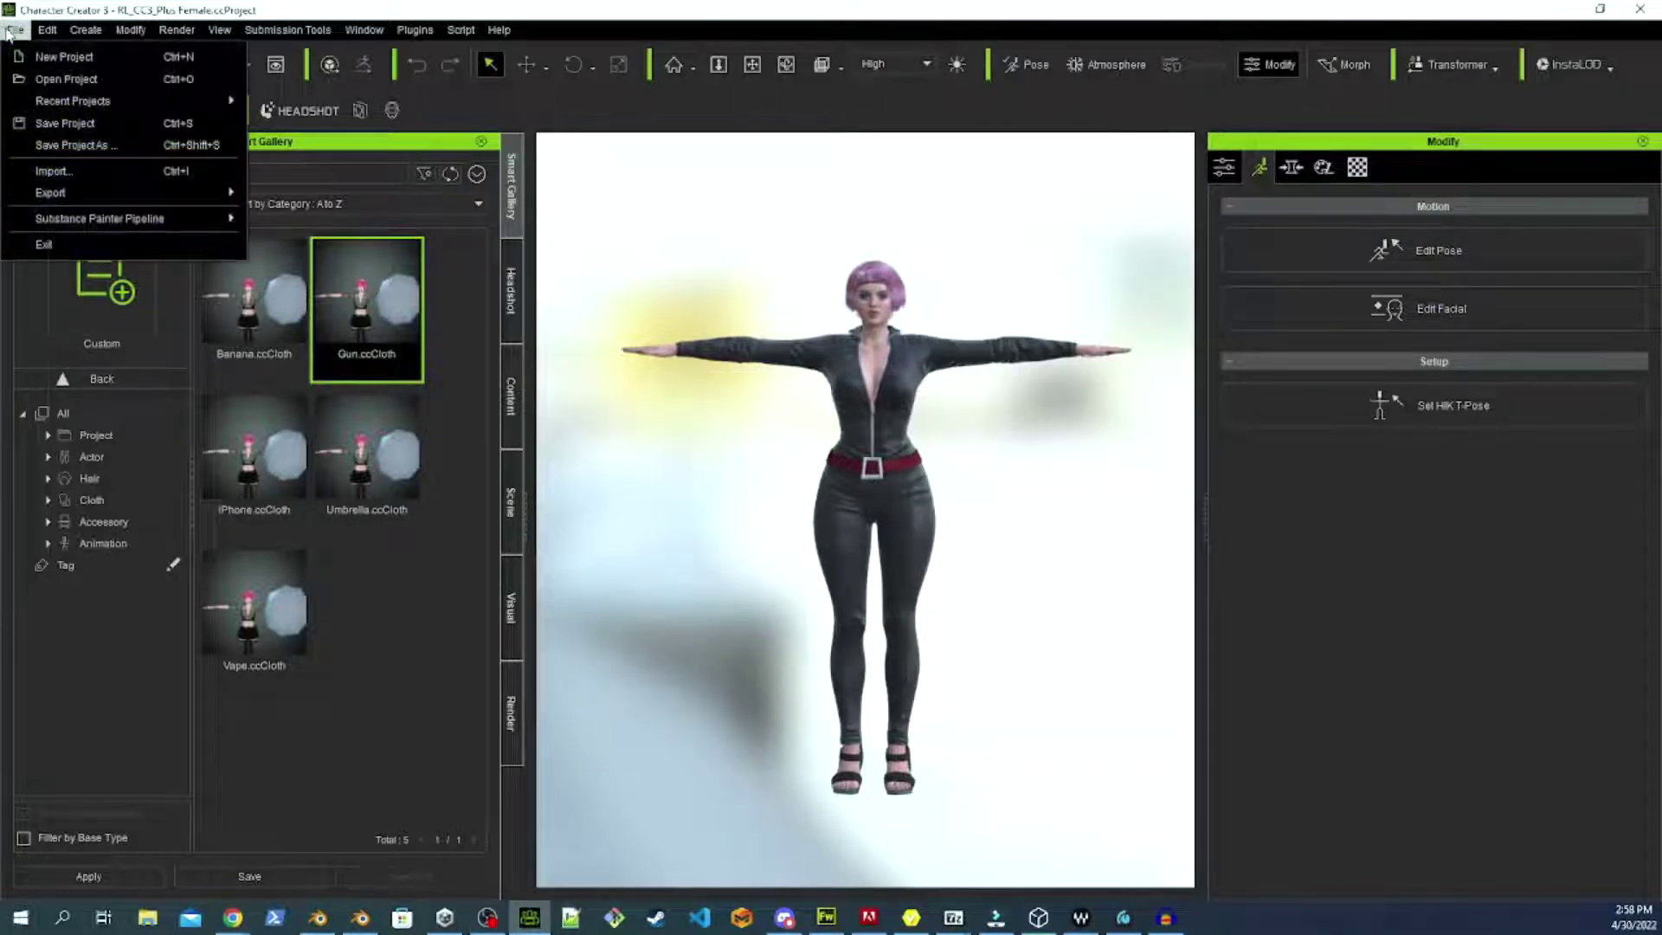
mouse_move(227, 192)
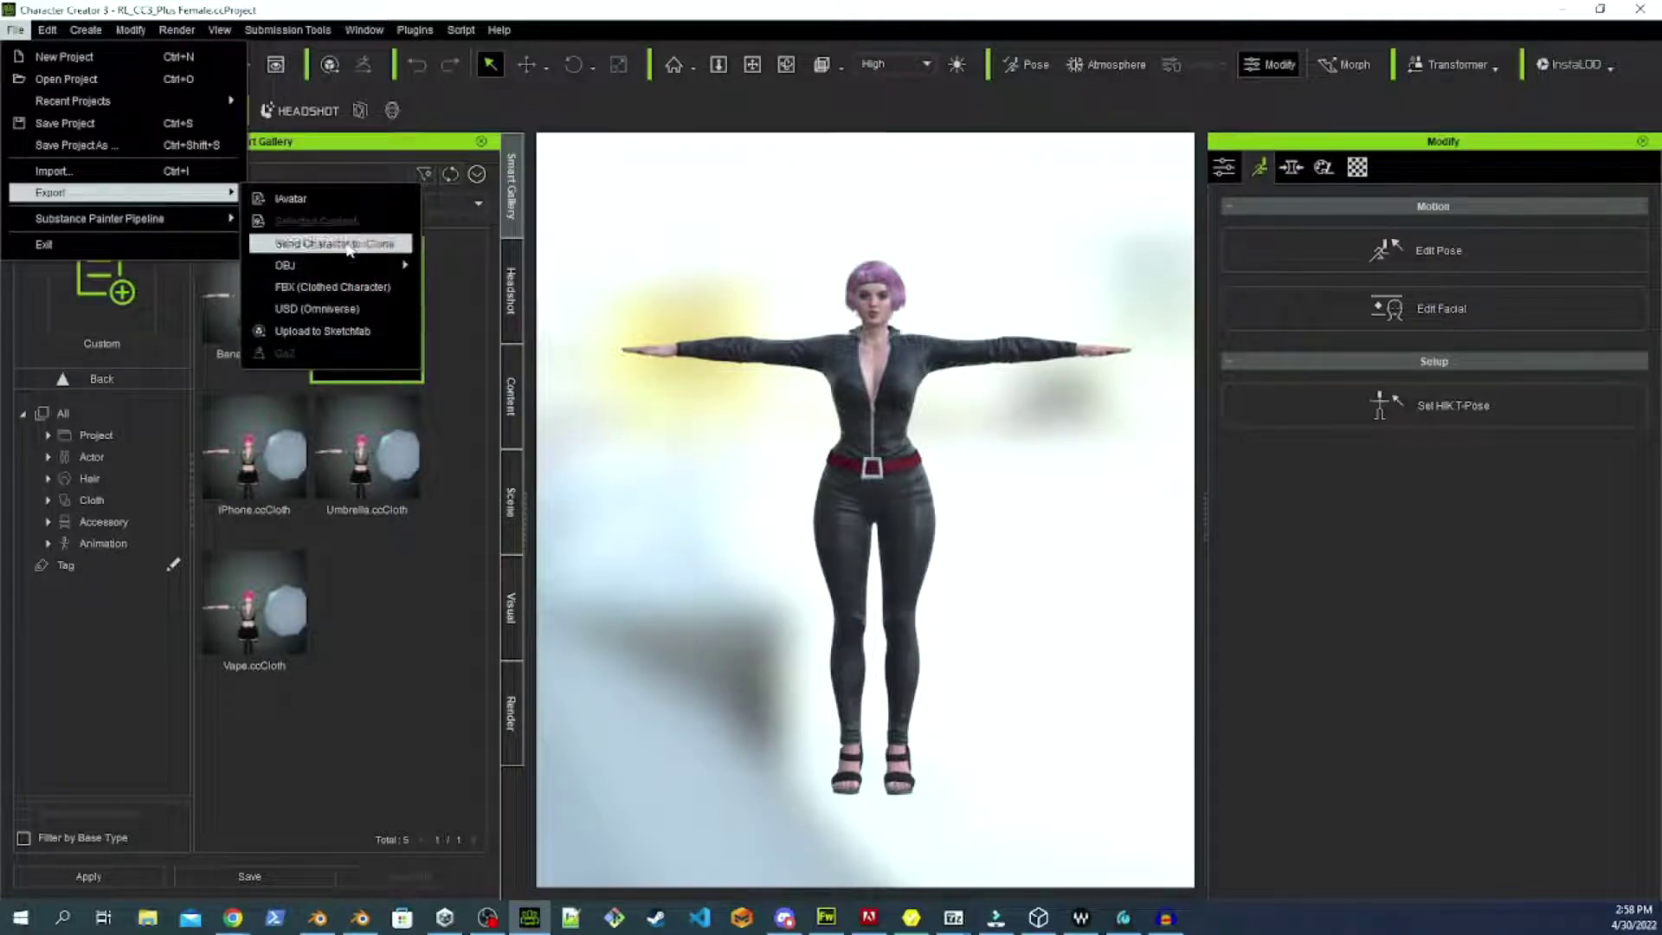
click(344, 286)
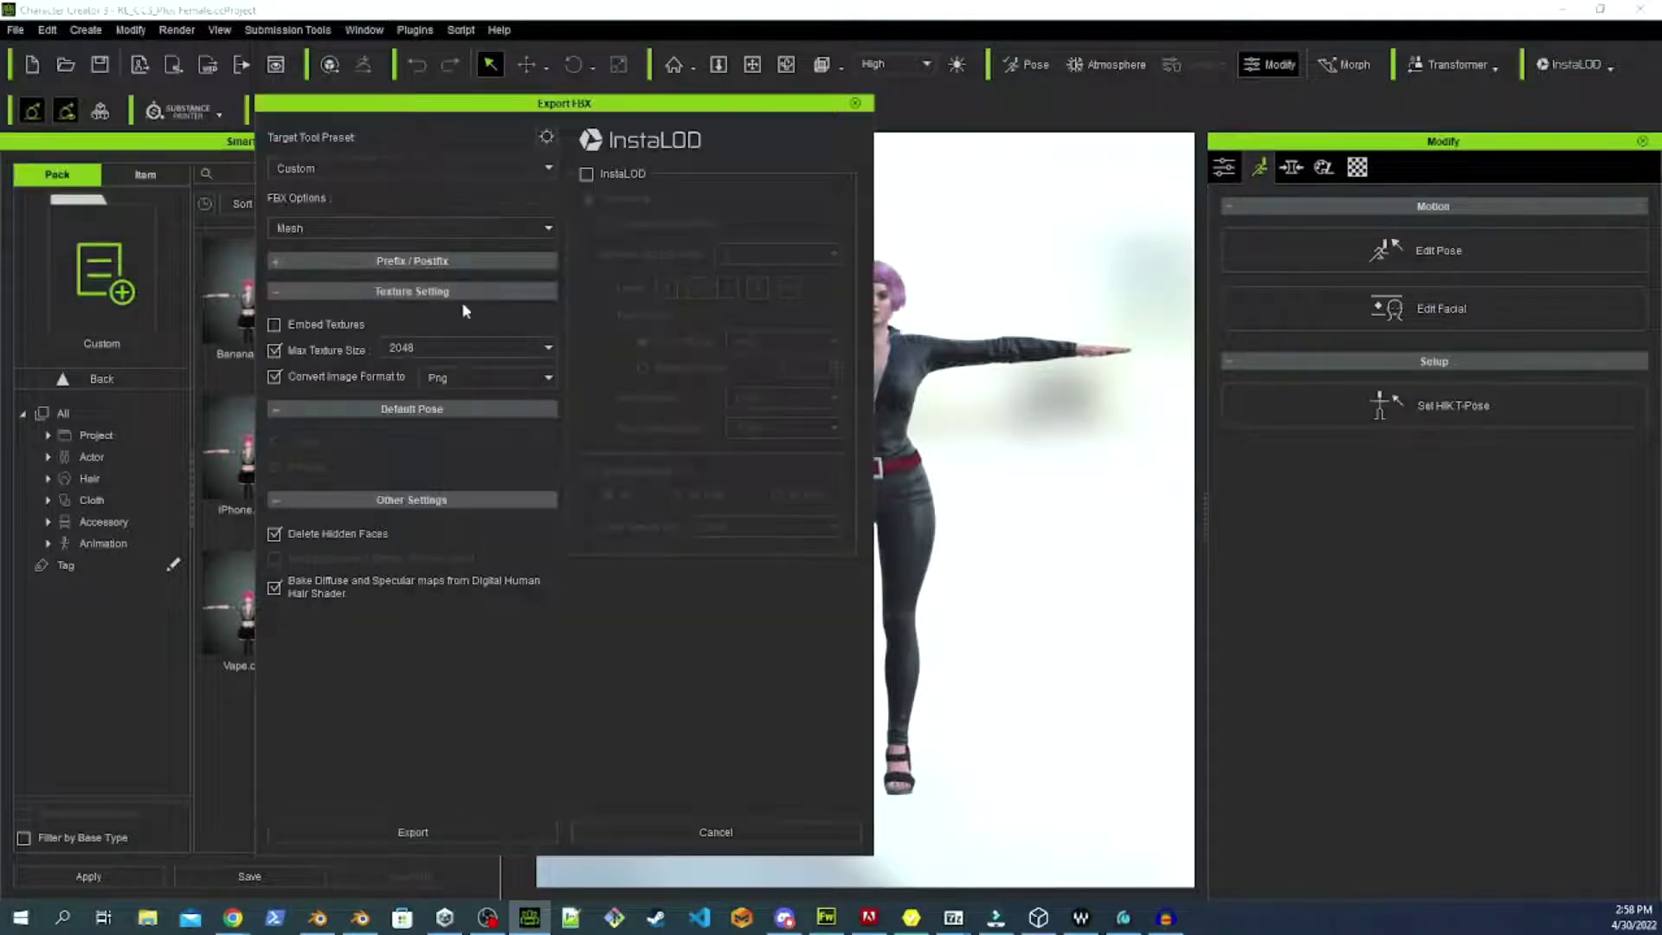
click(546, 137)
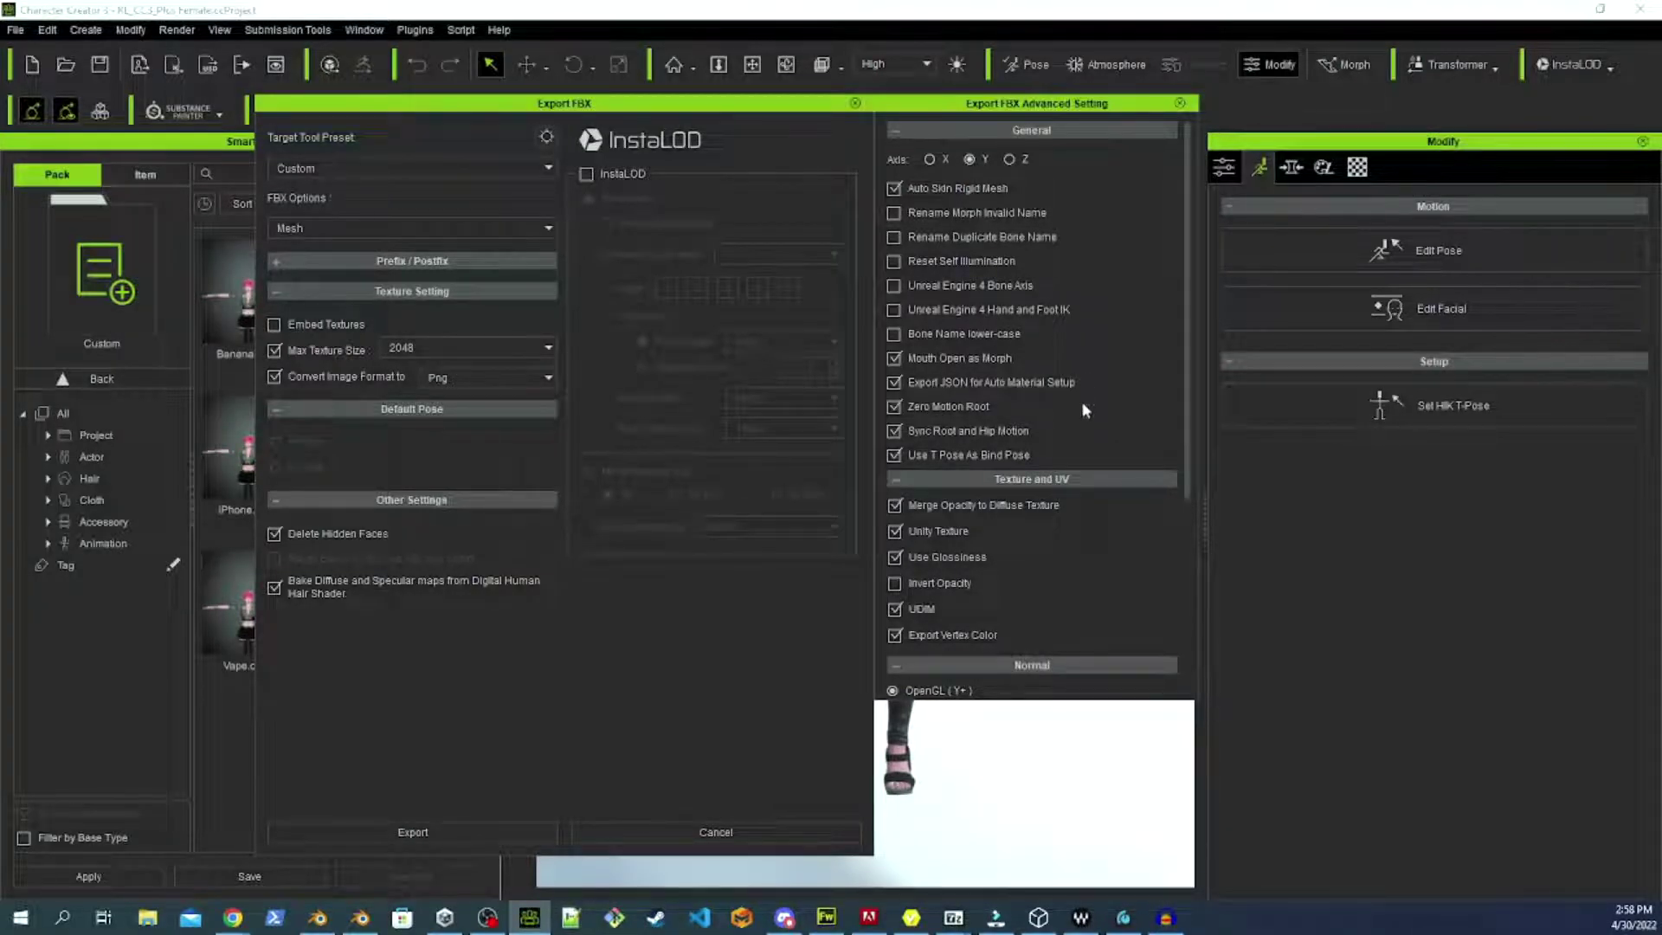
Enable Rename Morph Invalid Name and Rename Duplicate Bone Name; disable Sync Root and Hip Motion and Embed Motion.
click(1006, 213)
click(1010, 236)
scroll(1042, 358, down, 1)
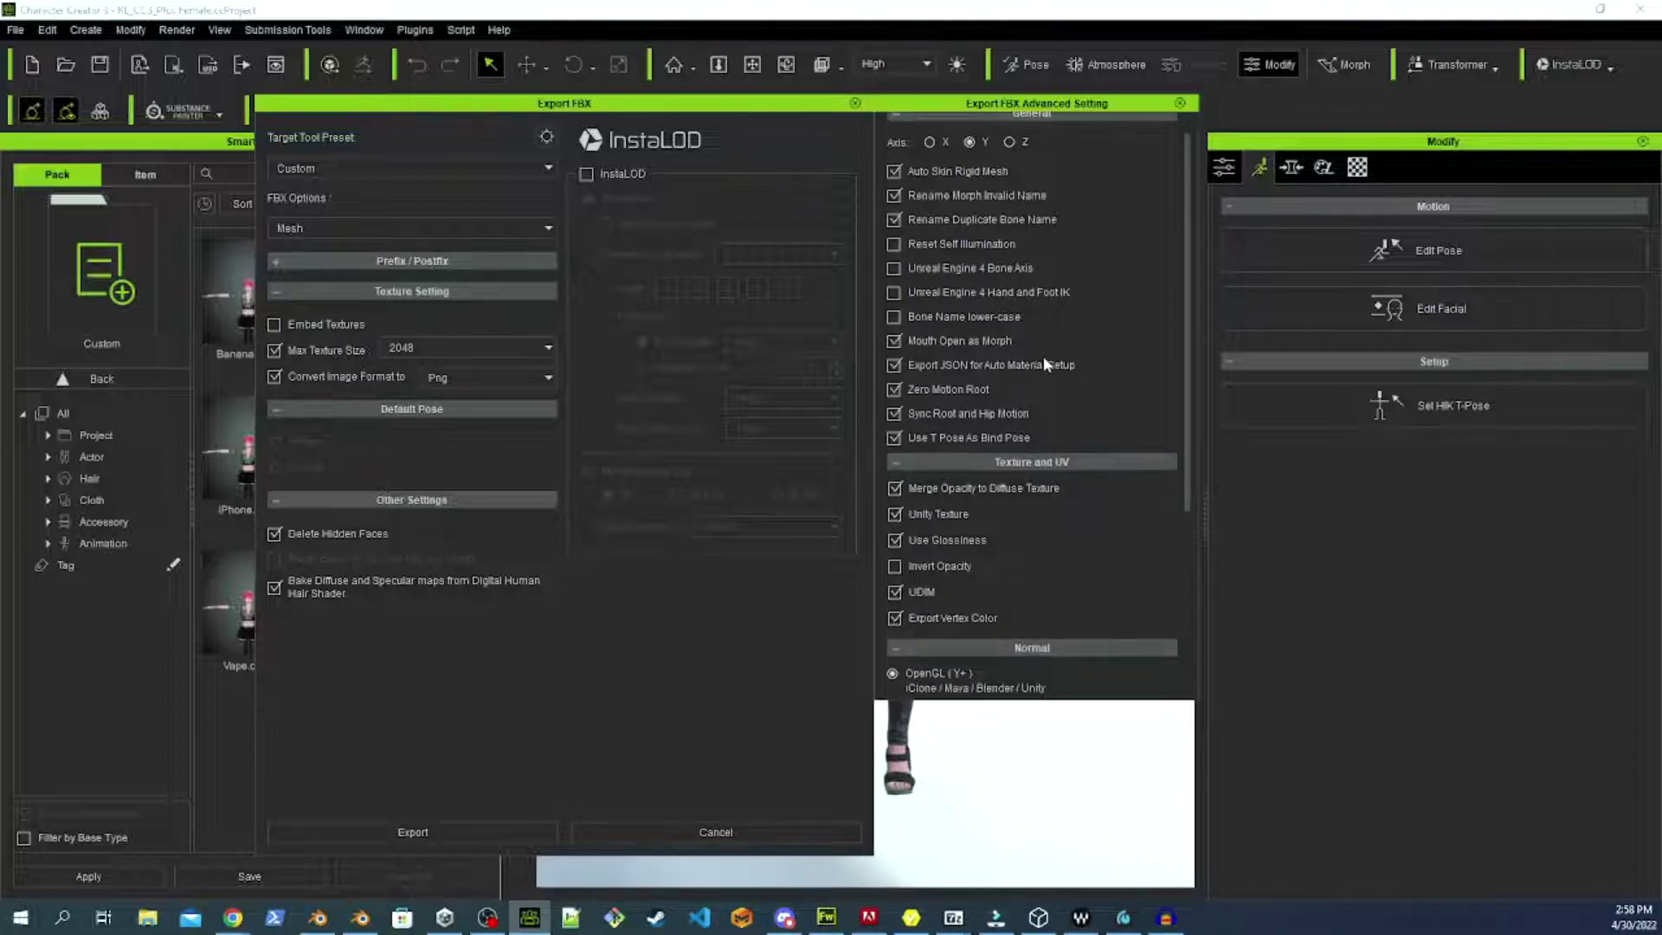
click(957, 414)
scroll(1110, 549, down, 2)
scroll(1119, 531, down, 3)
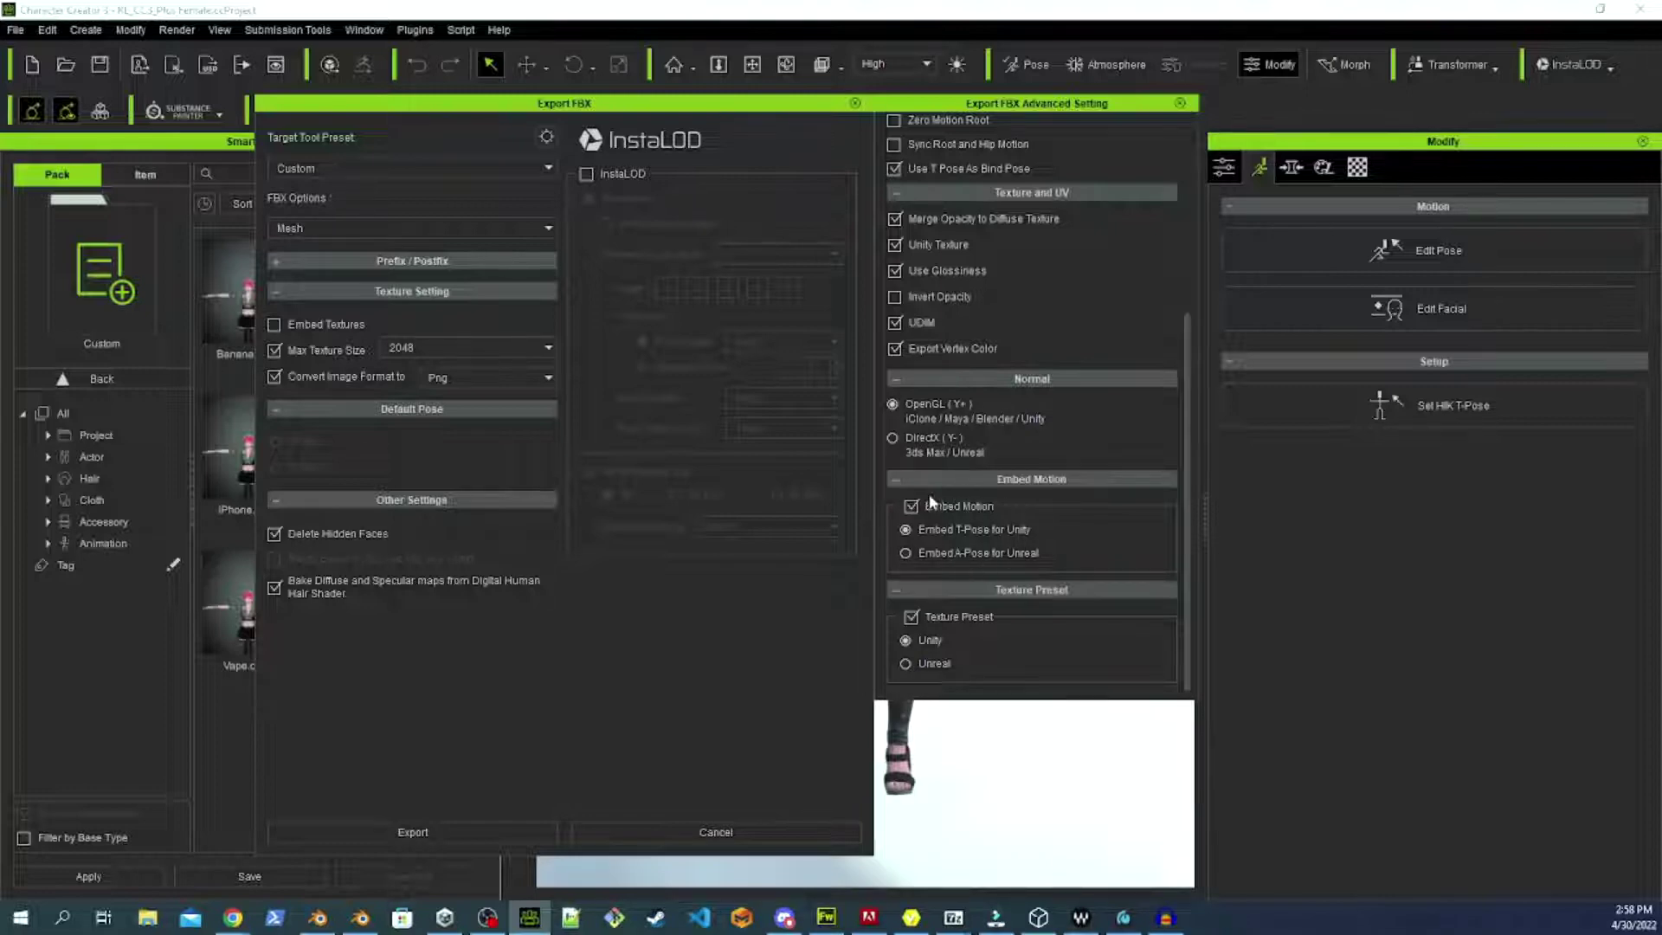
click(912, 509)
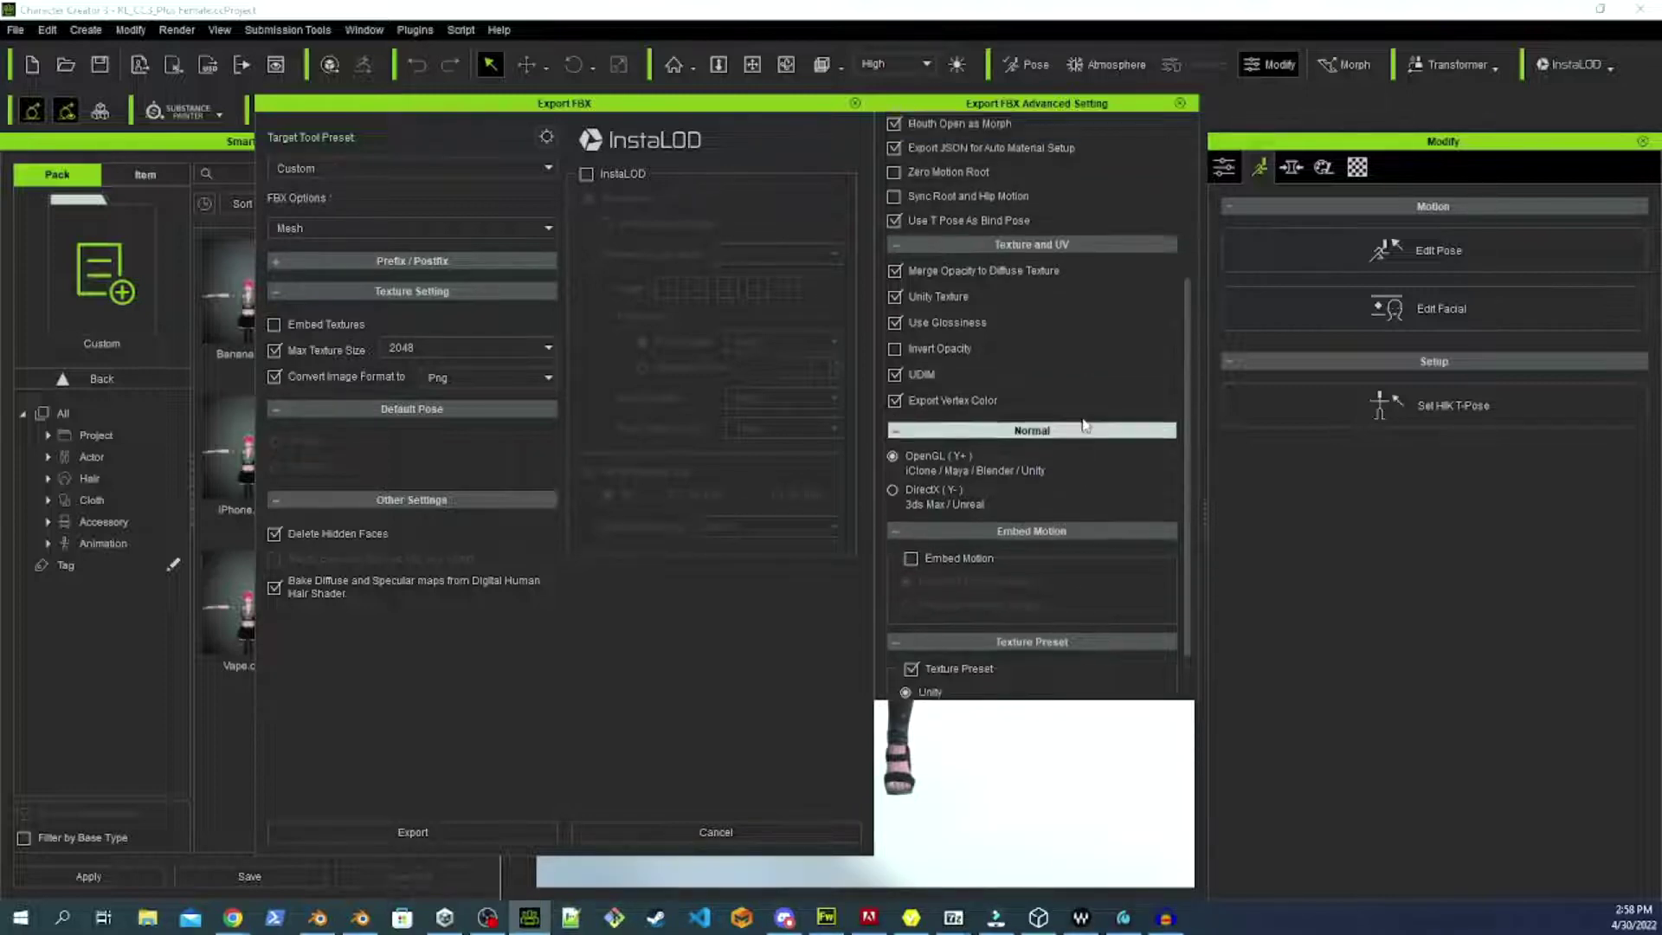
scroll(1082, 417, up, 2)
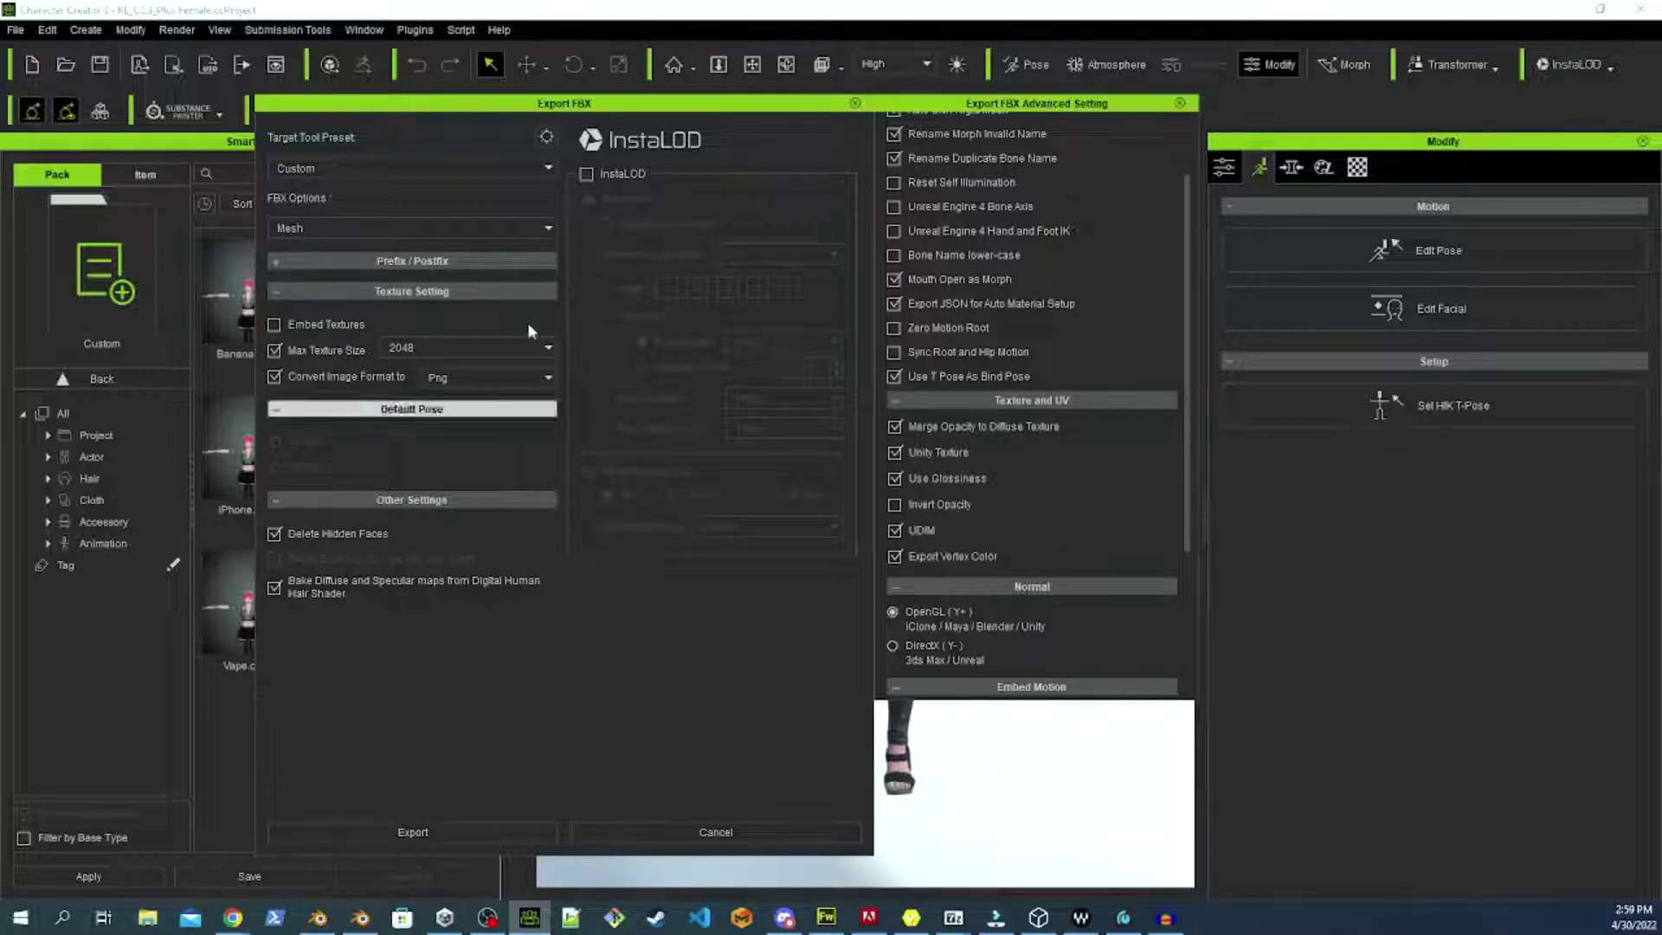
Export past the re-import warning, saving over the existing base.Fbx in exports main.
click(447, 838)
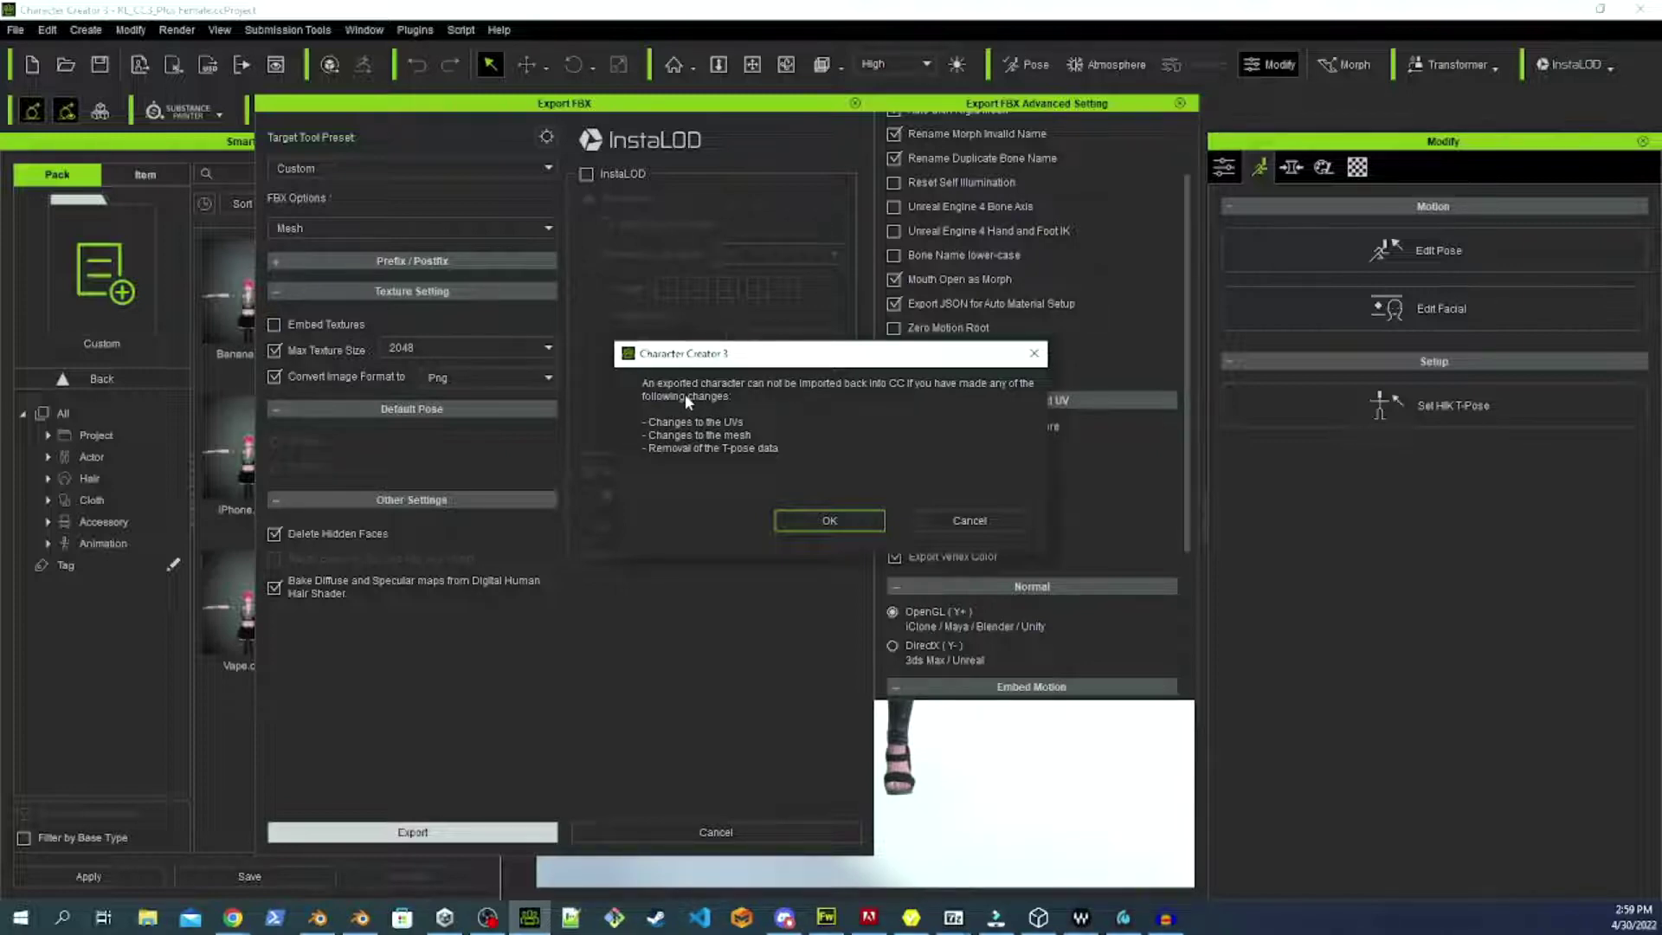
click(831, 520)
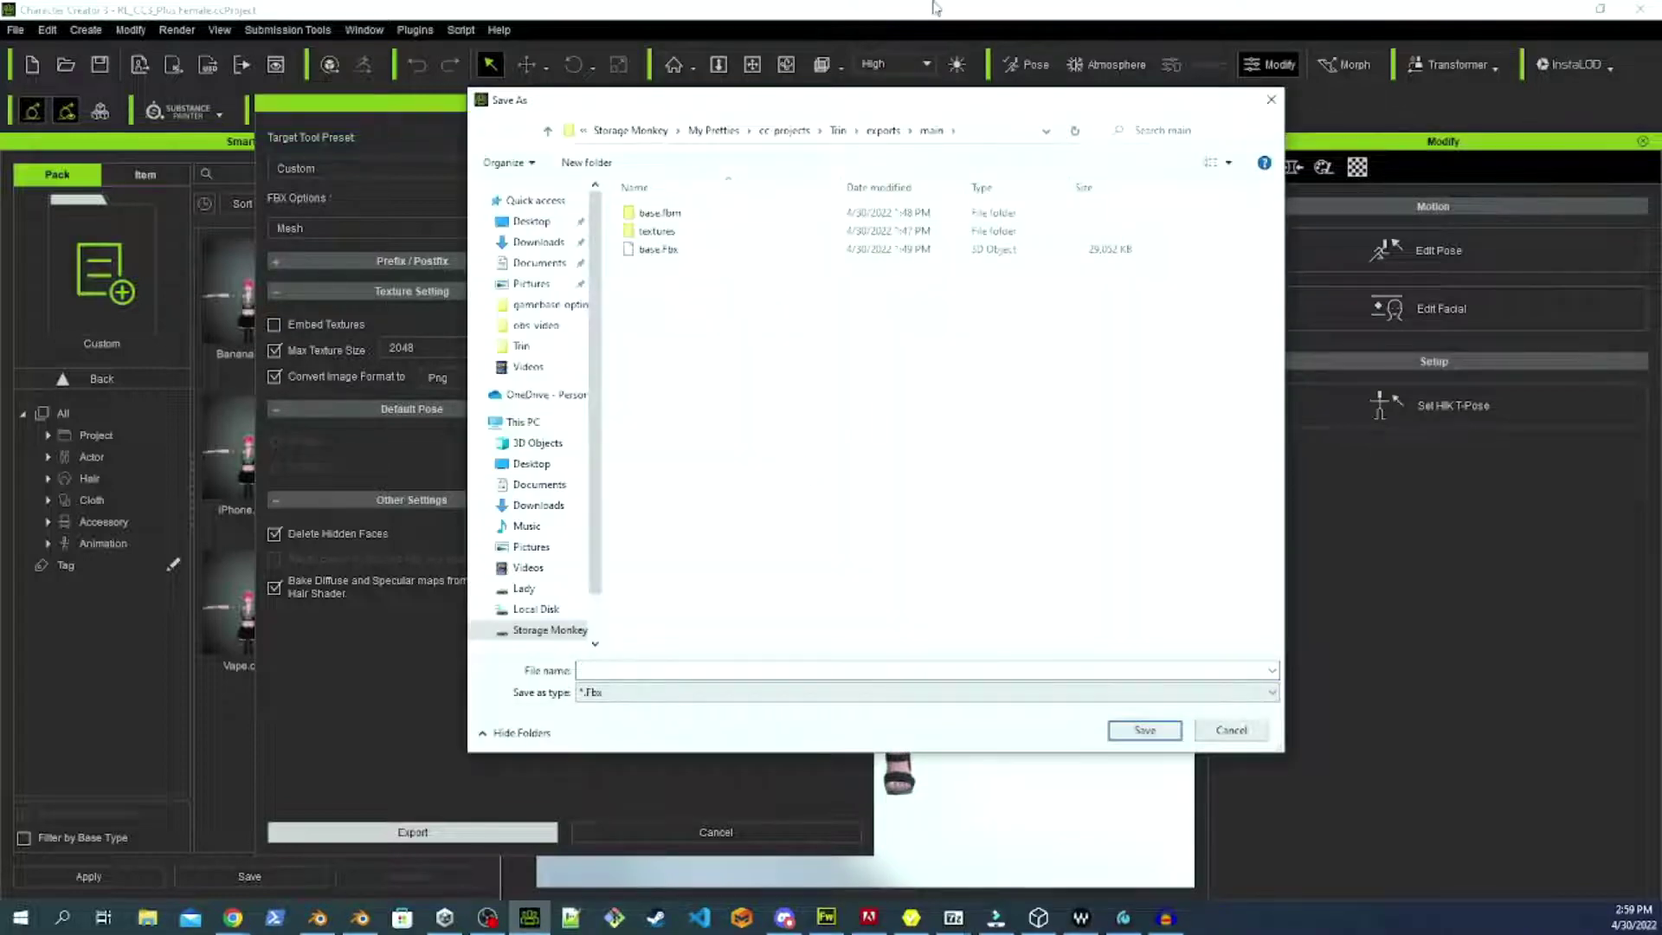
click(770, 250)
click(1144, 730)
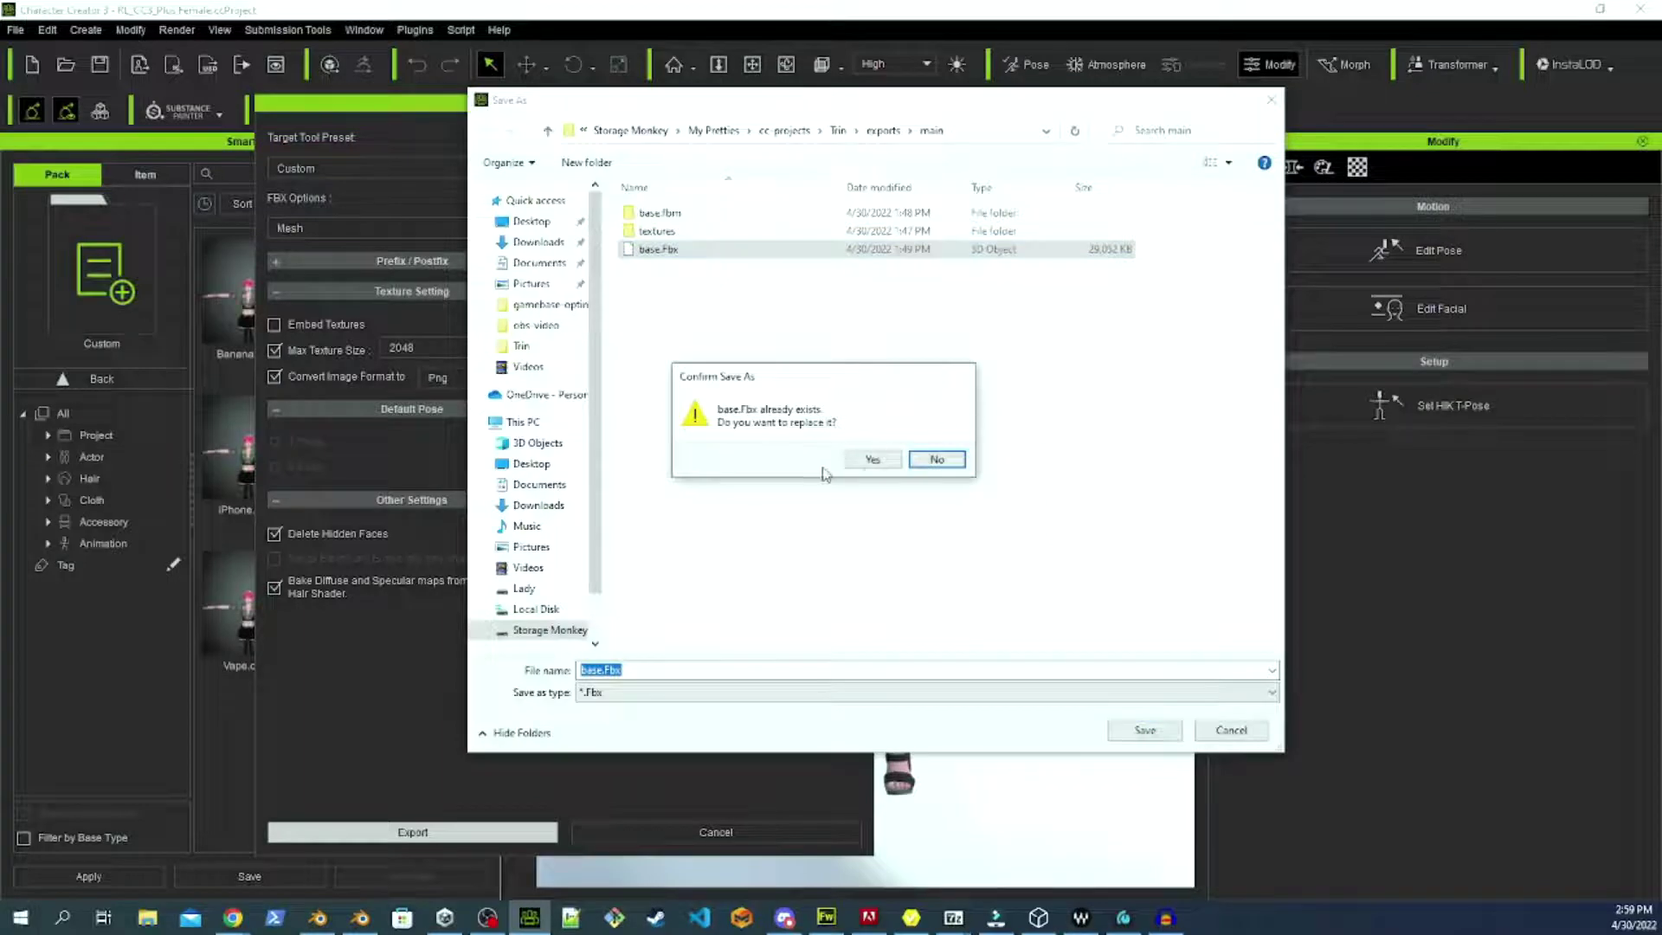
click(869, 460)
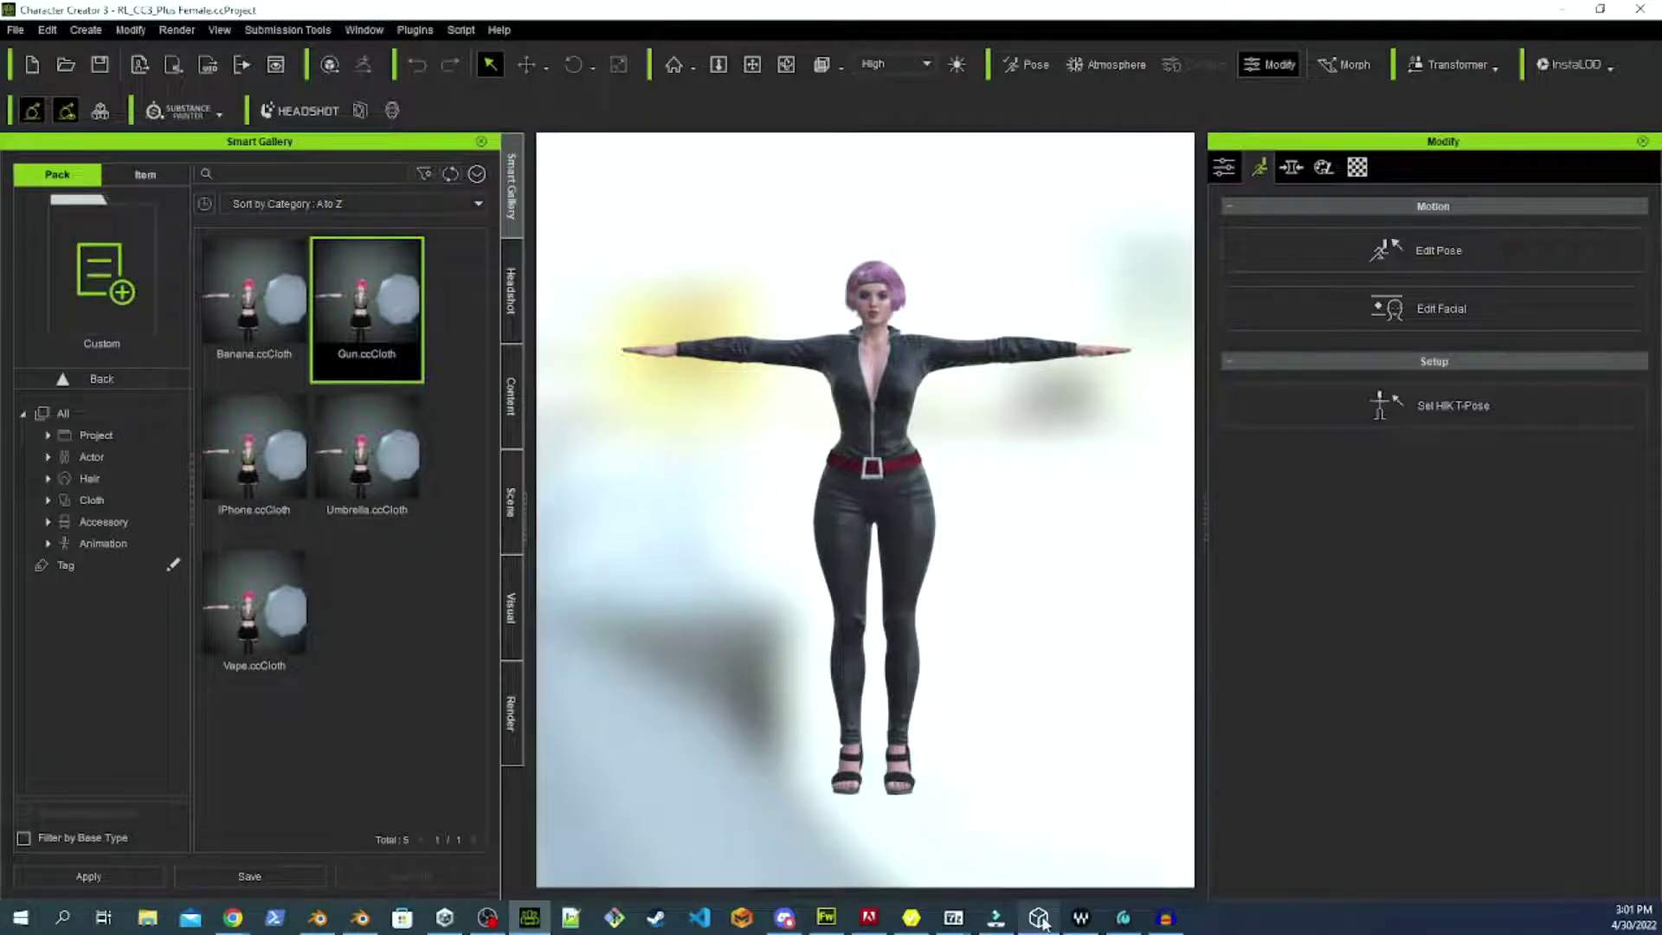
In Unity Hub, create a new 3D-template project named 'Video'.
mouse_move(1041, 920)
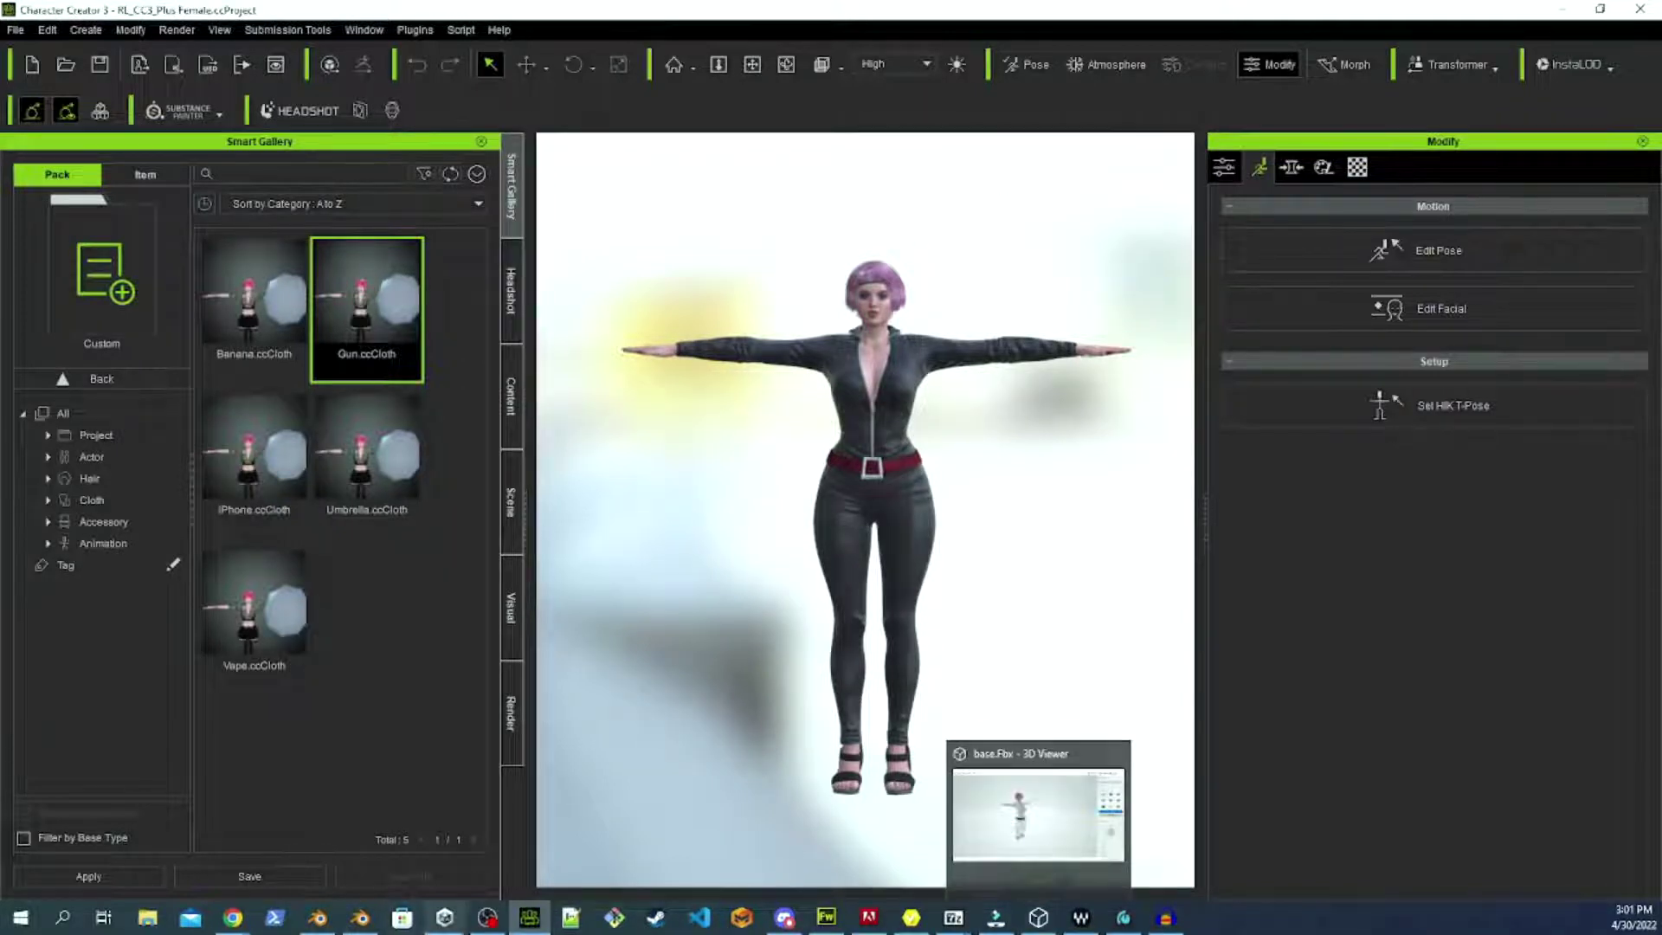
click(442, 892)
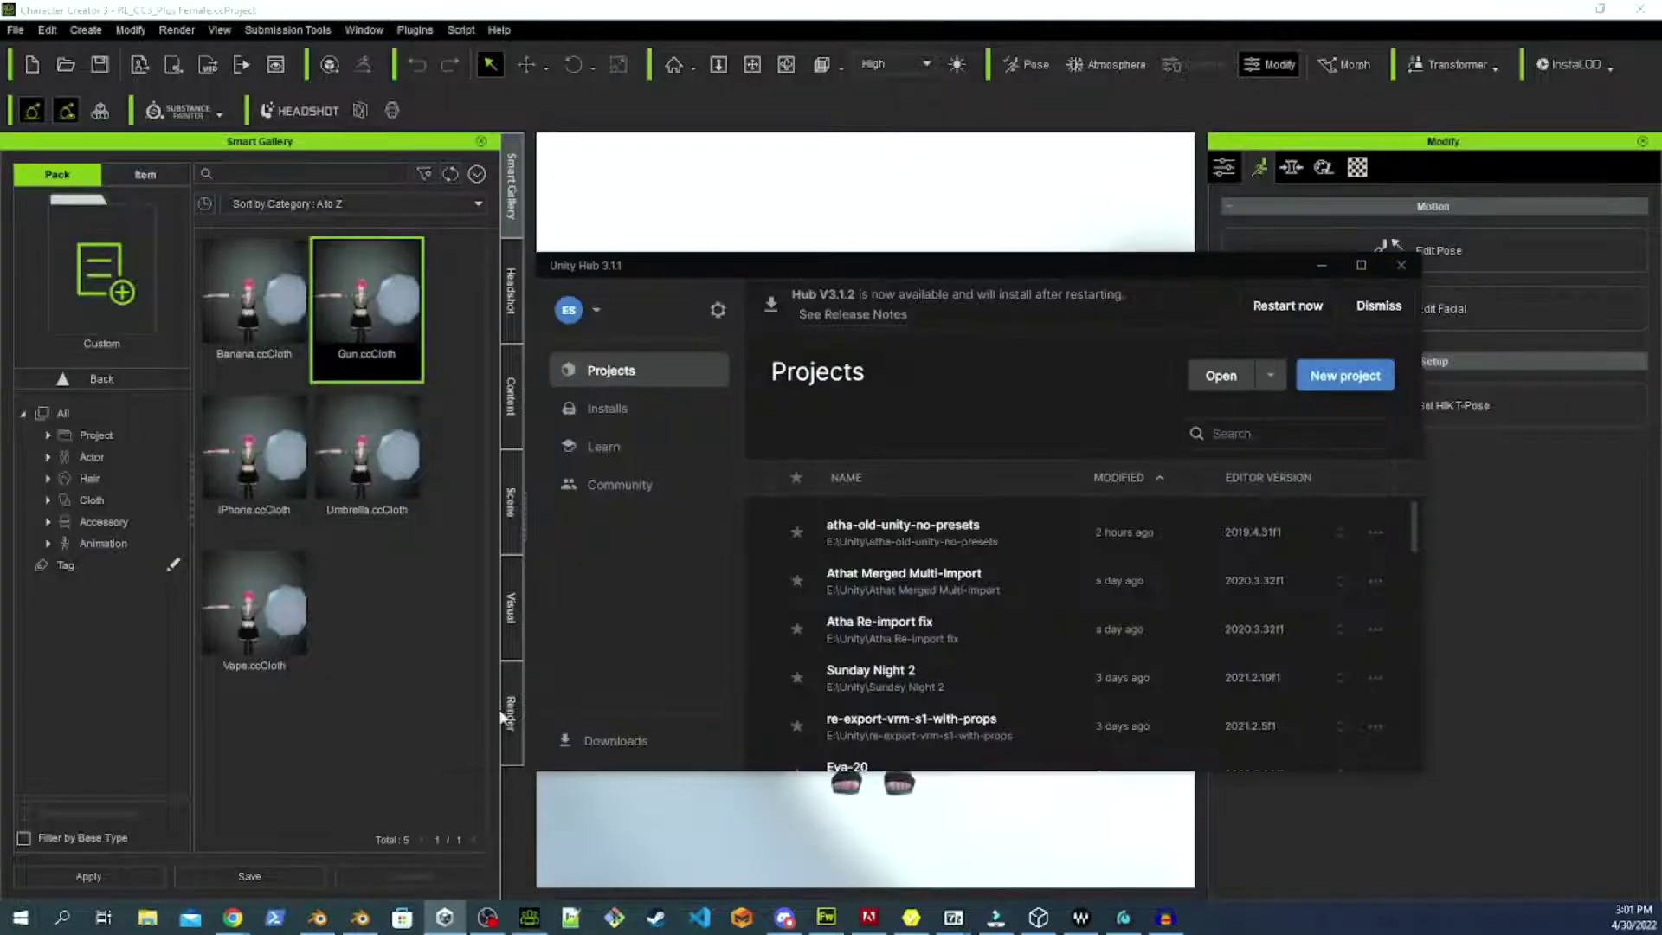
click(1358, 377)
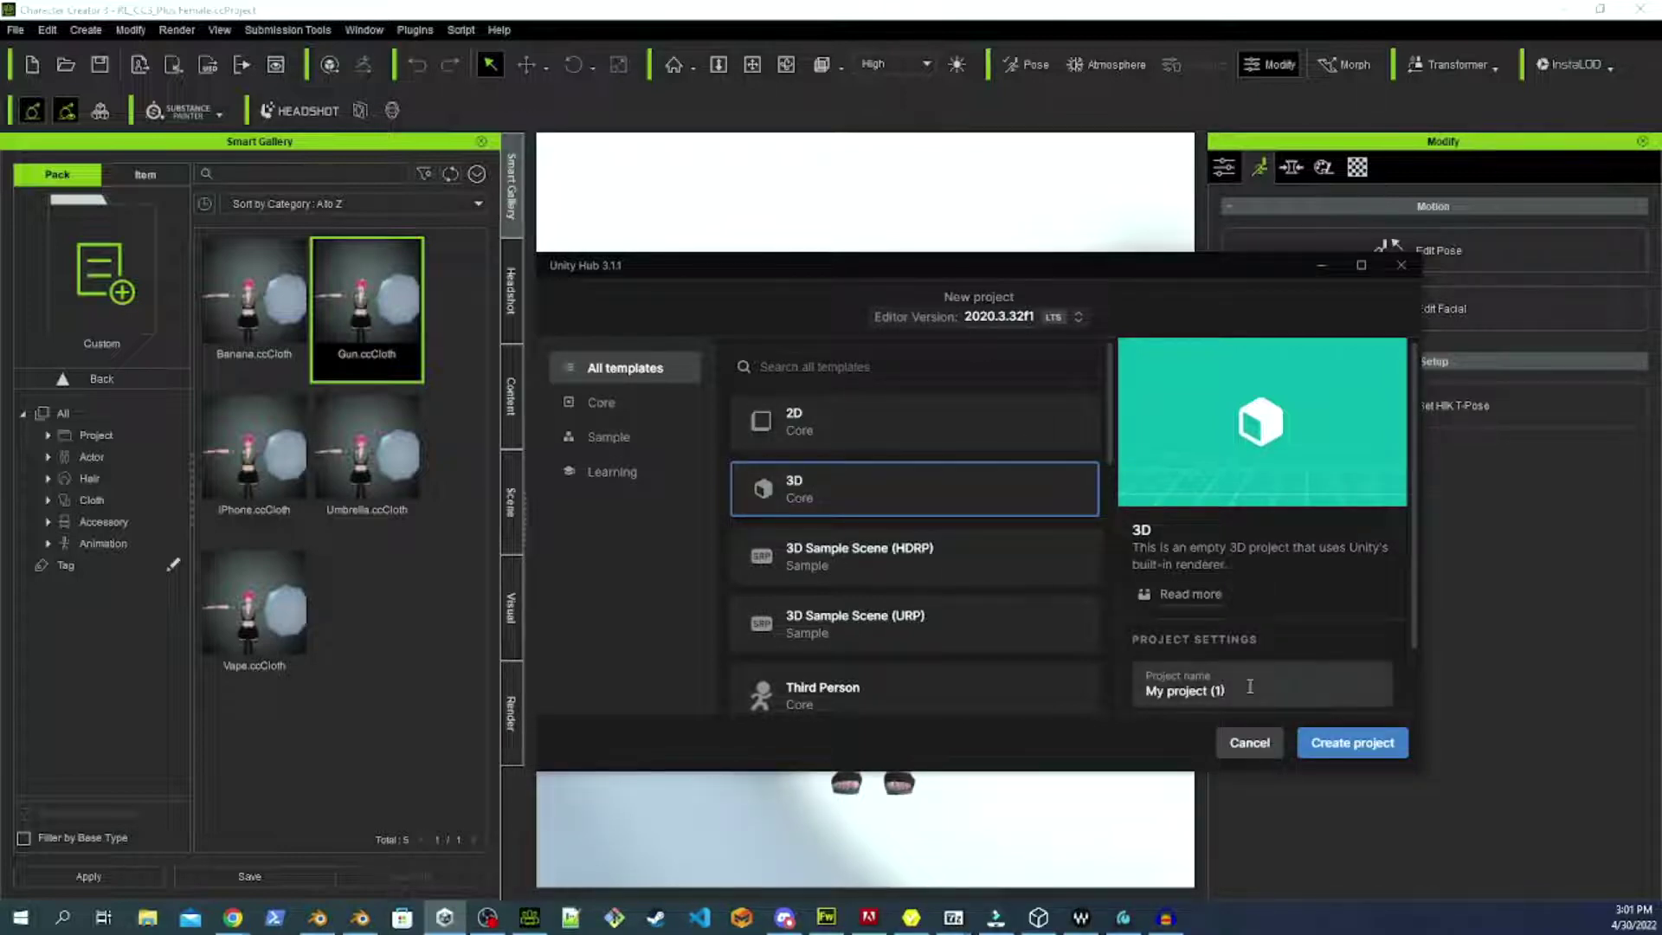
drag(1249, 686, 1127, 687)
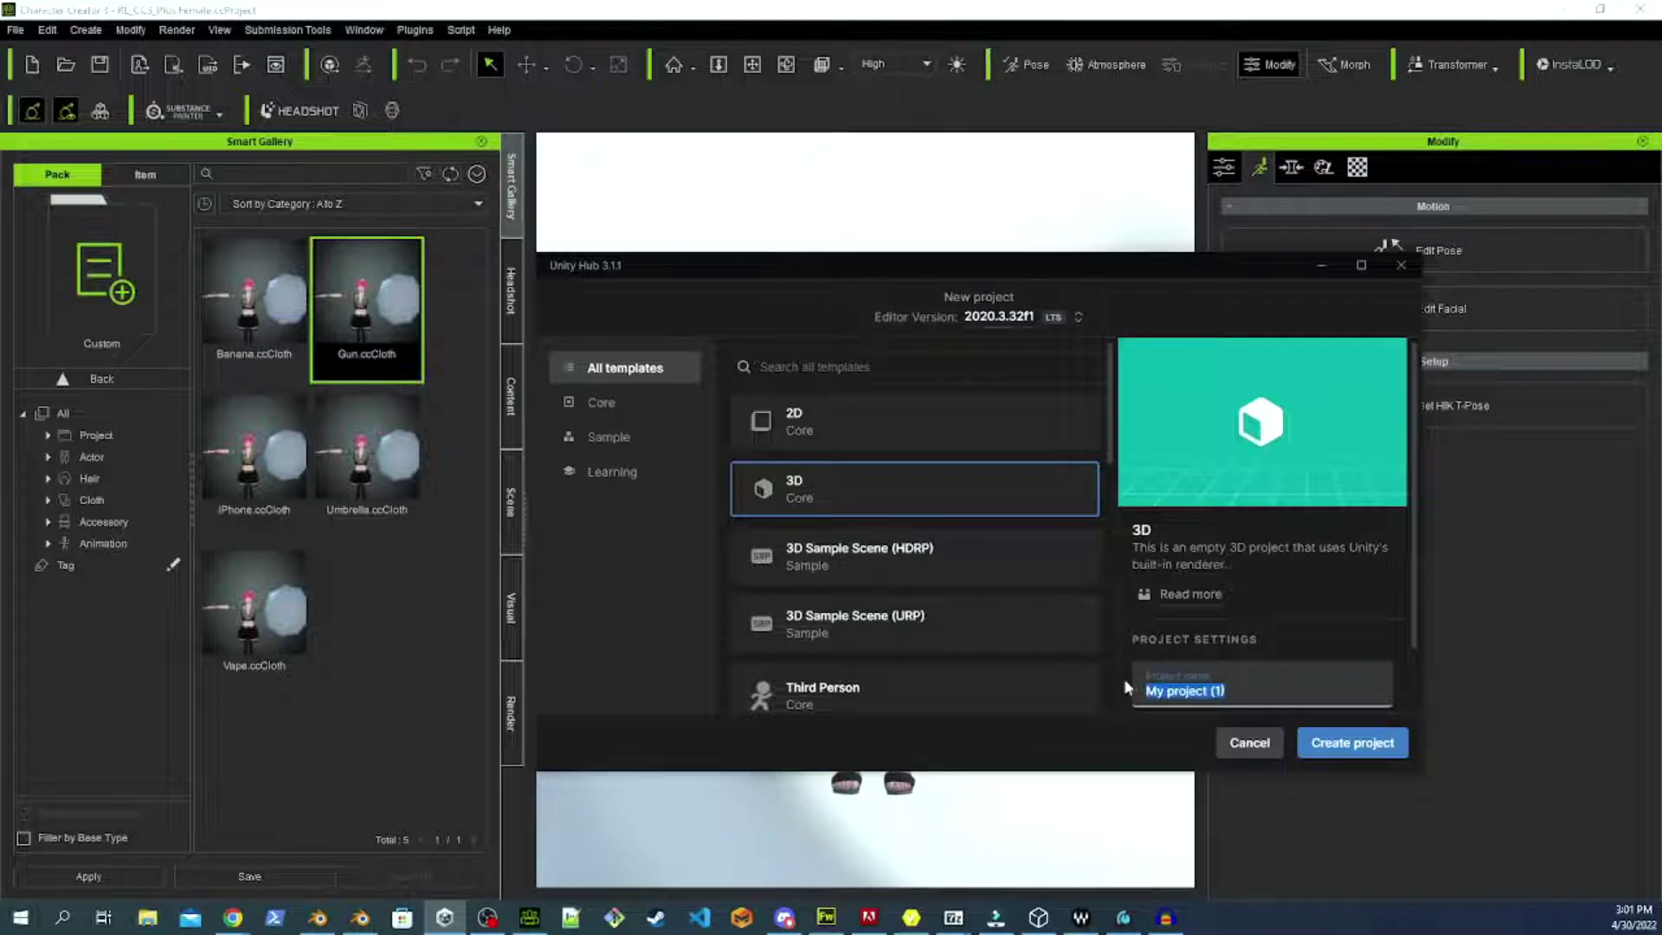
text(Video)
click(1329, 745)
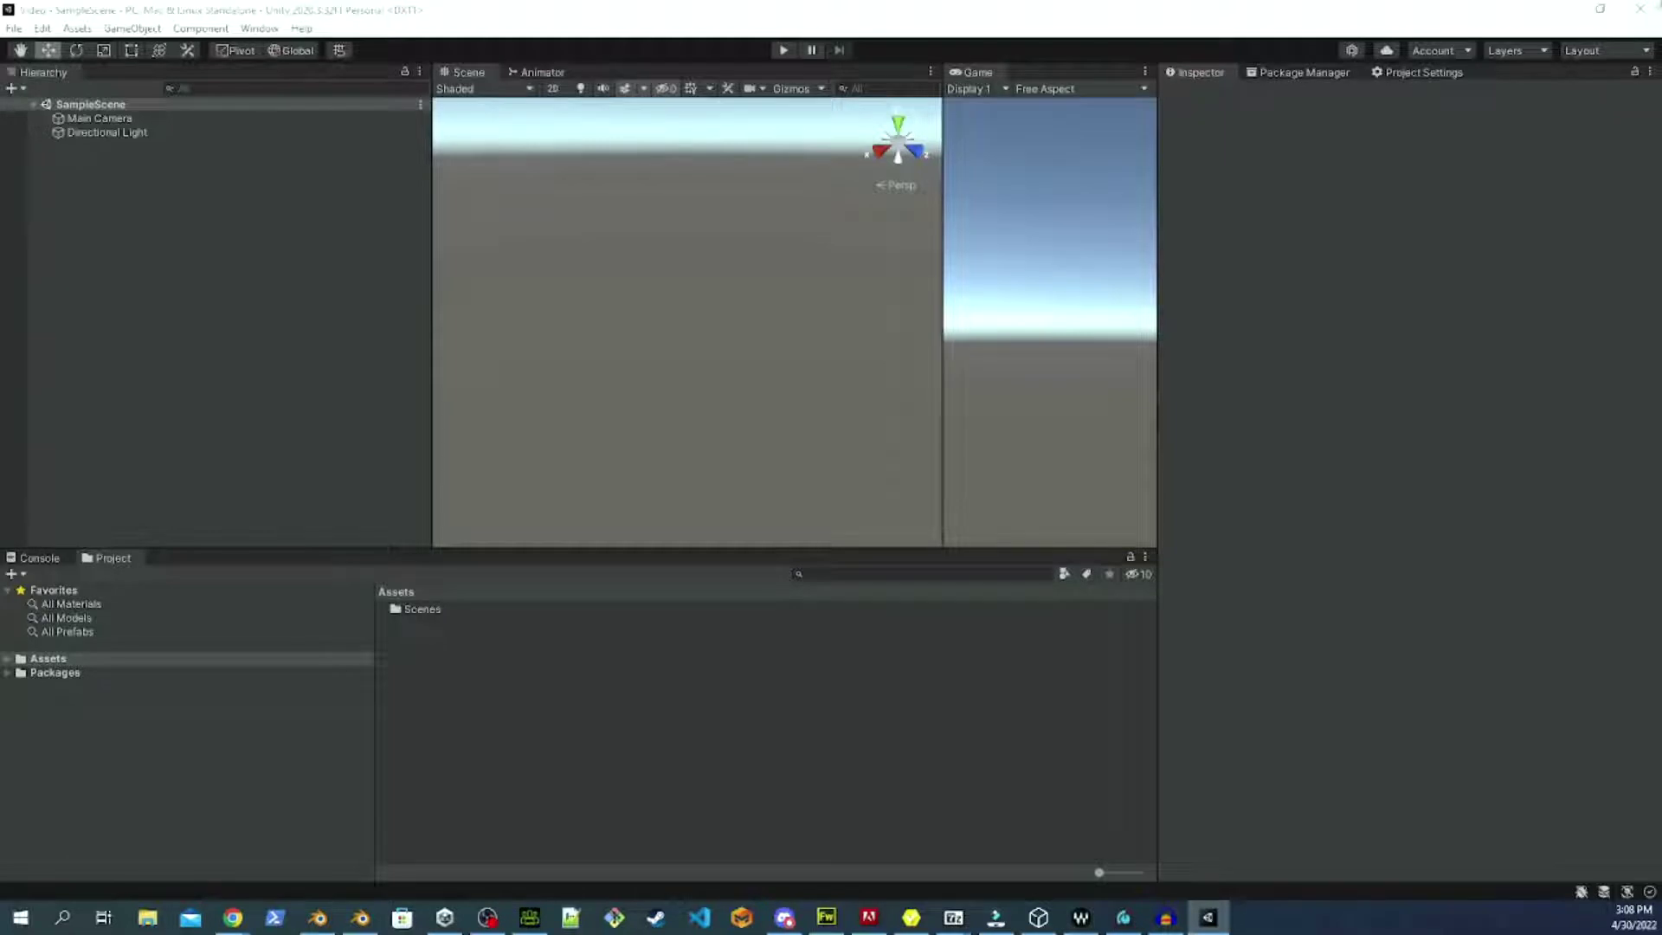
Browse to Storage Monkey > software > Unity and drag Auto-Setup-for-Unity into the project's Assets.
key(super+e)
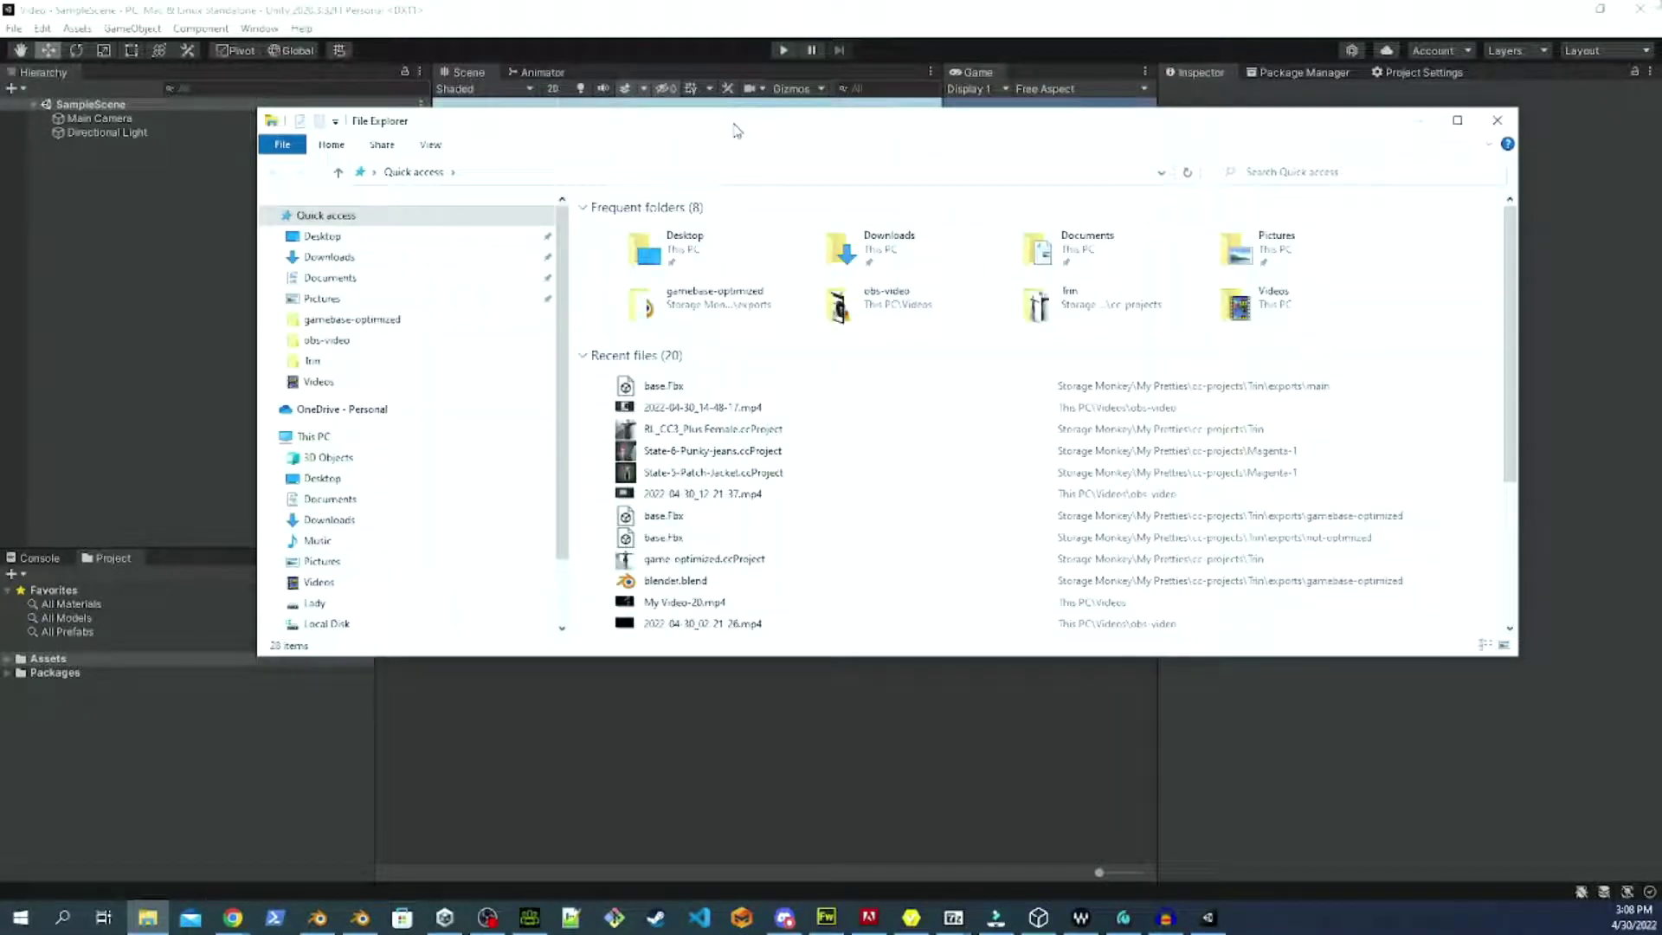
scroll(438, 450, down, 2)
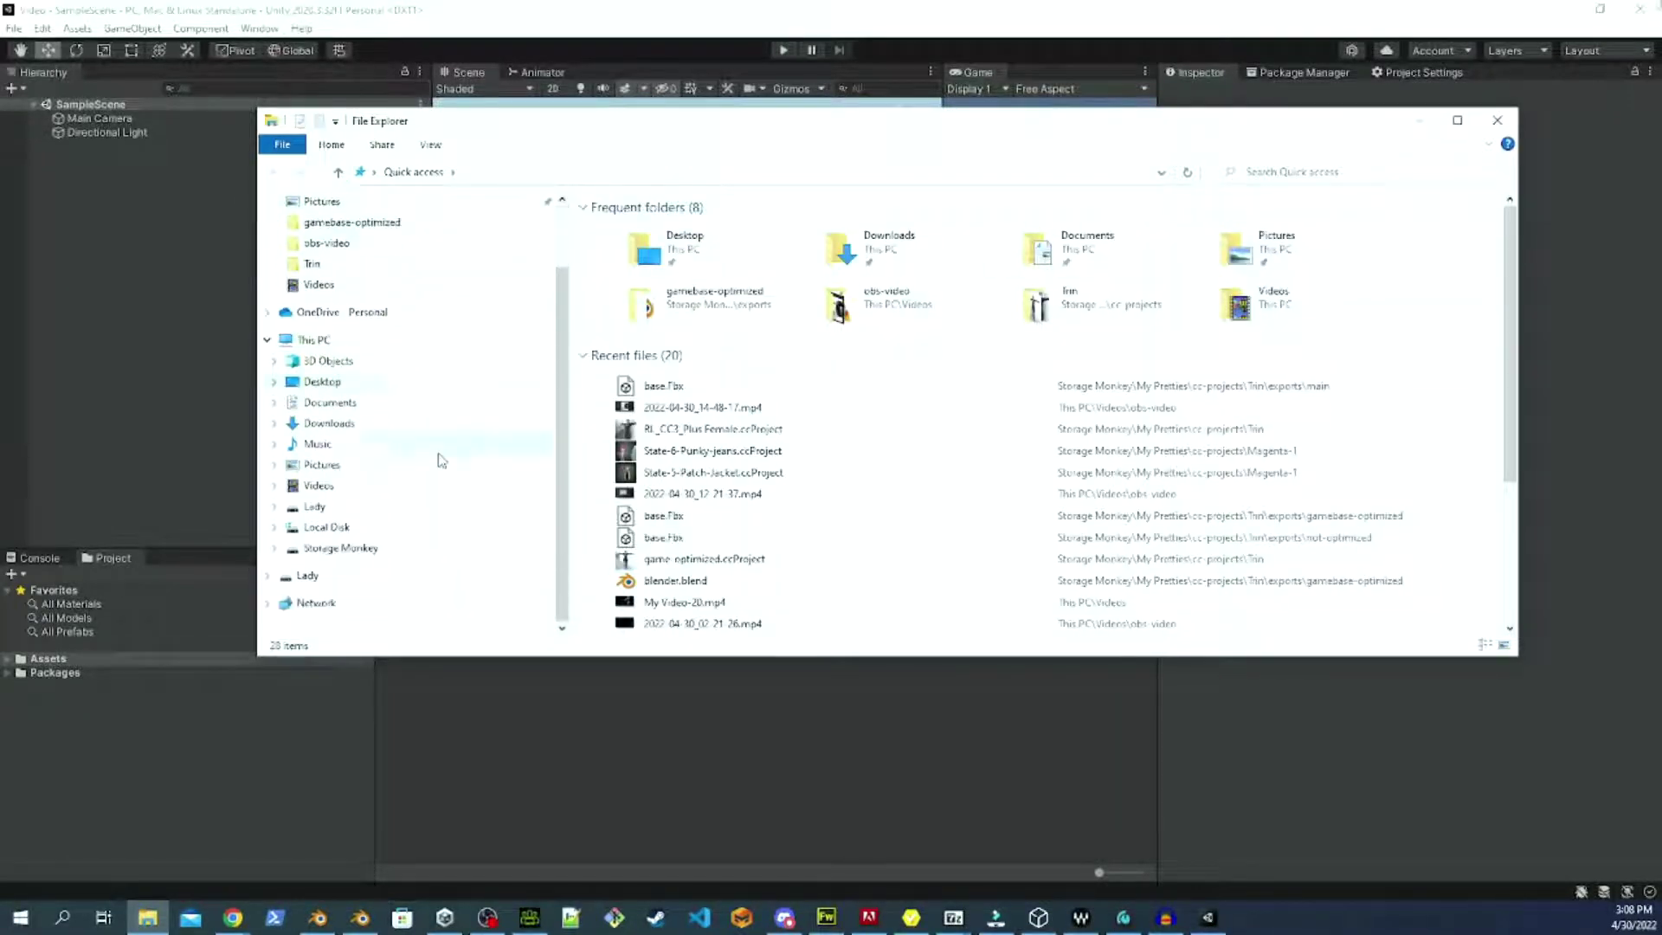
click(427, 549)
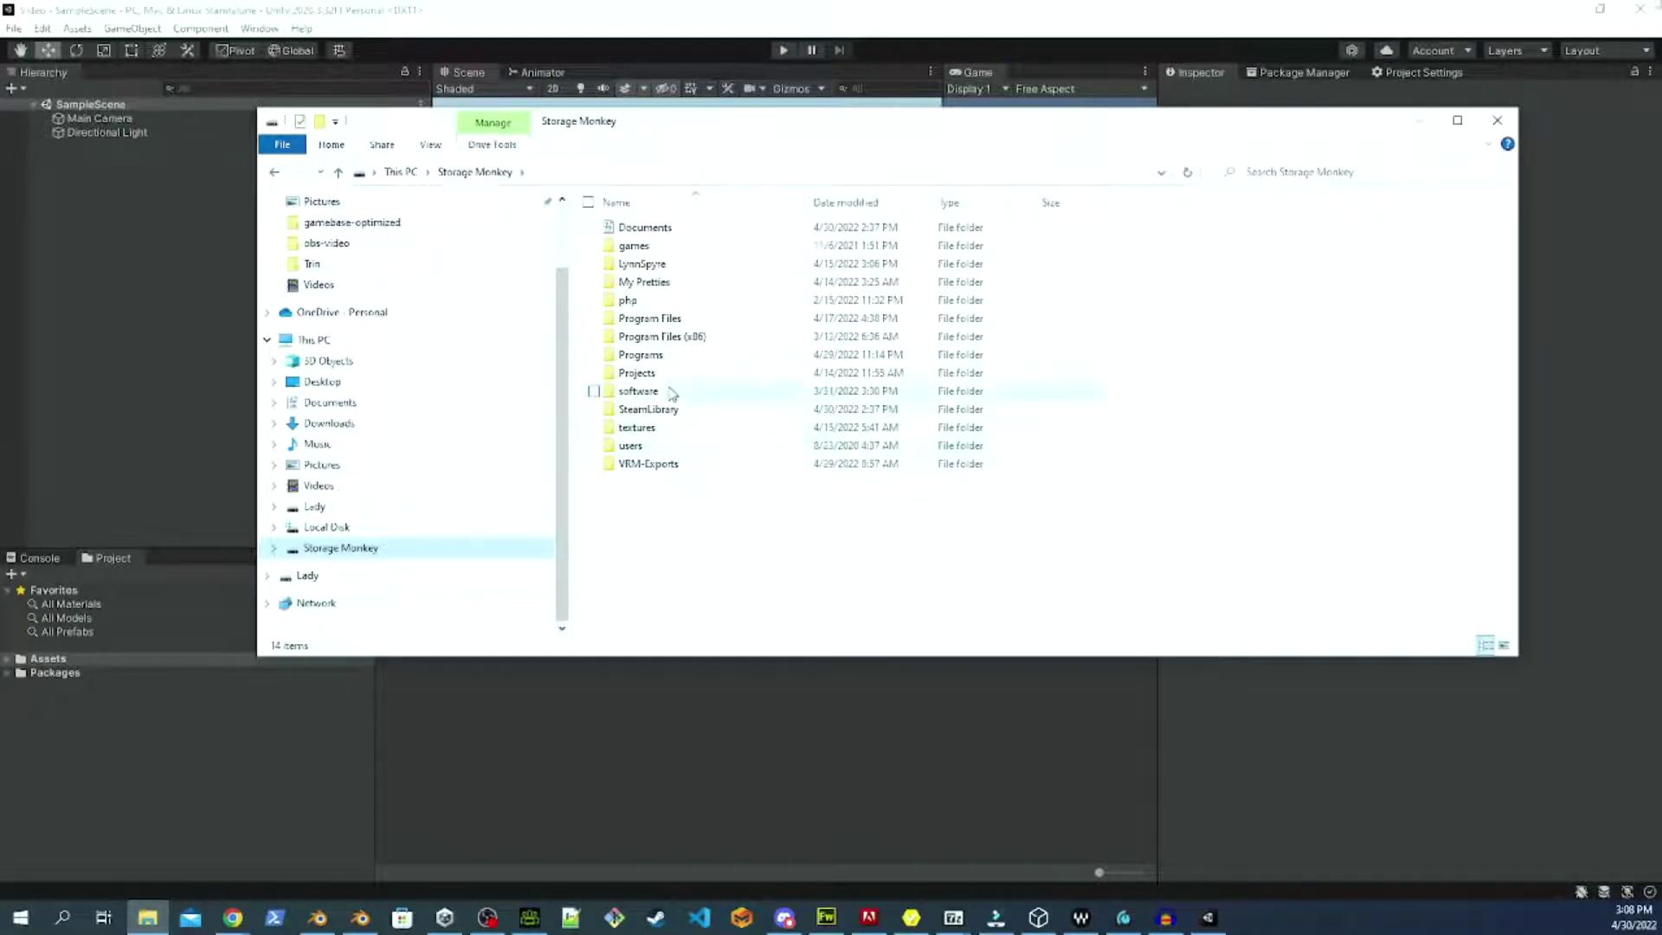
double_click(670, 391)
double_click(657, 338)
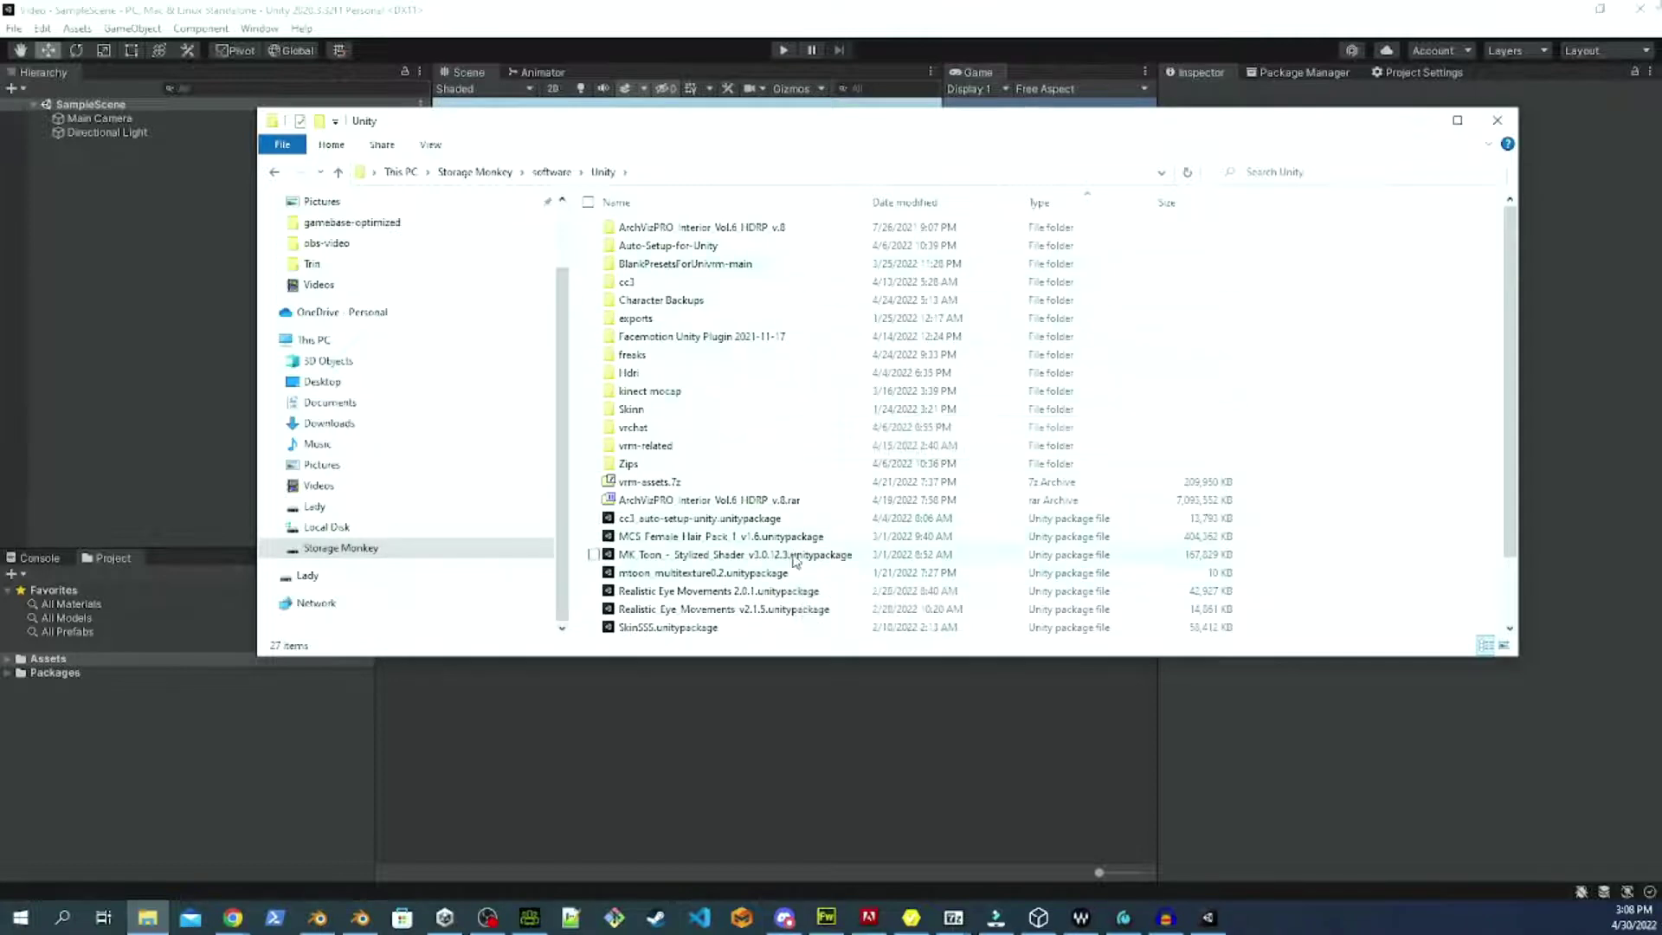
drag(790, 124, 1389, 141)
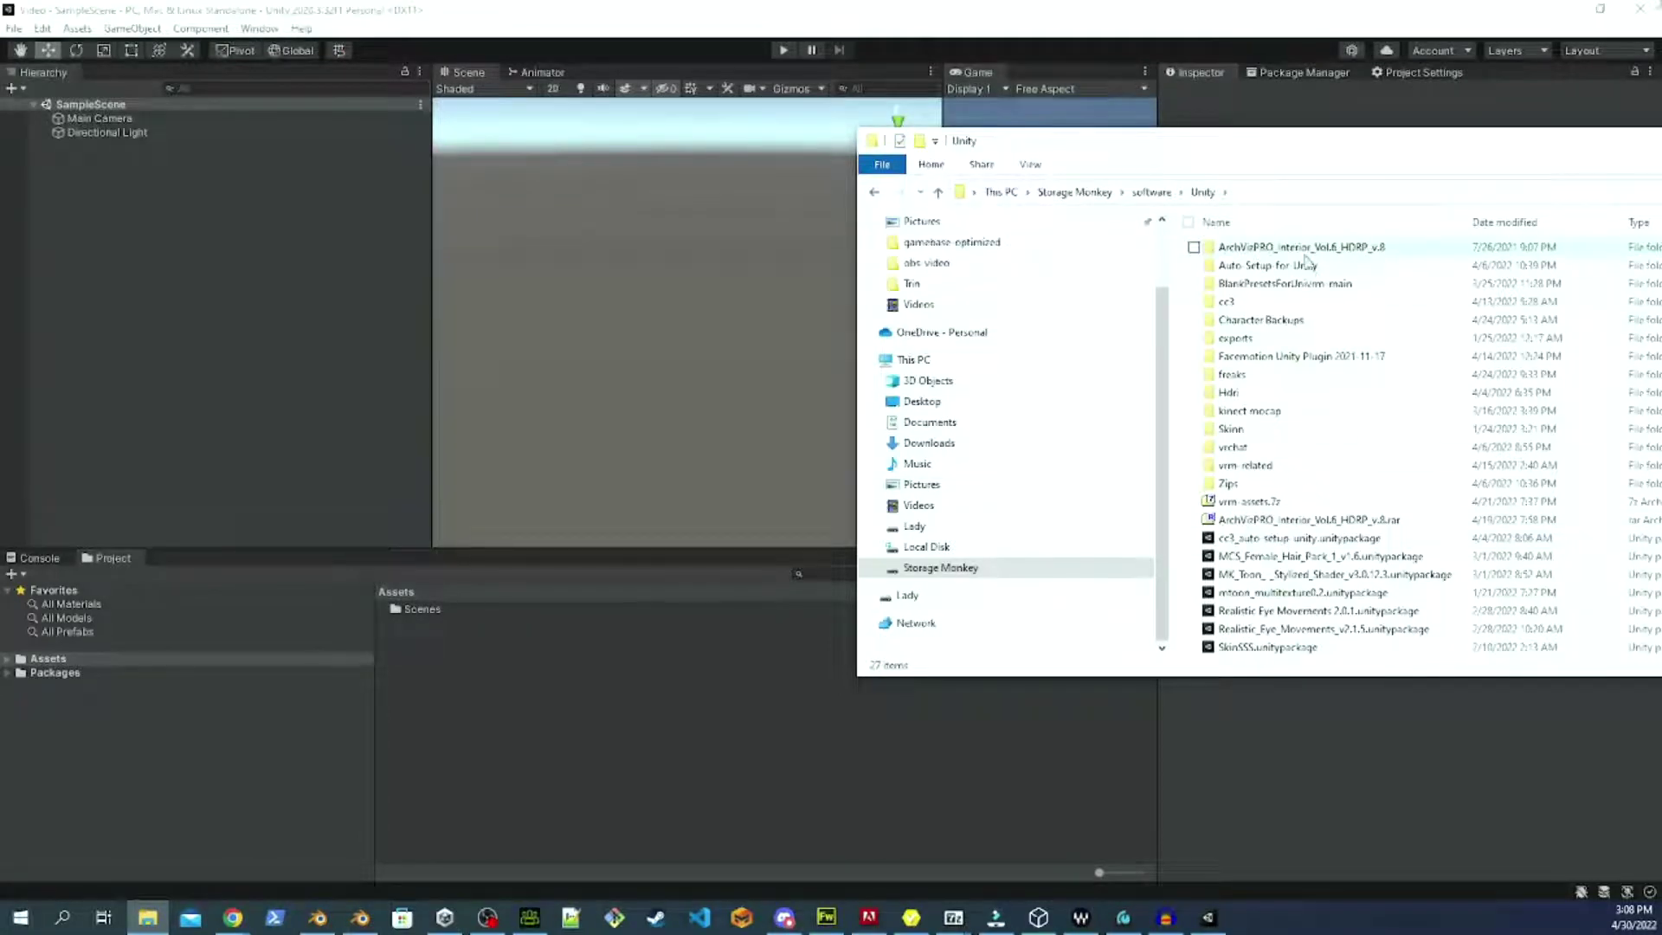
drag(1316, 271, 535, 727)
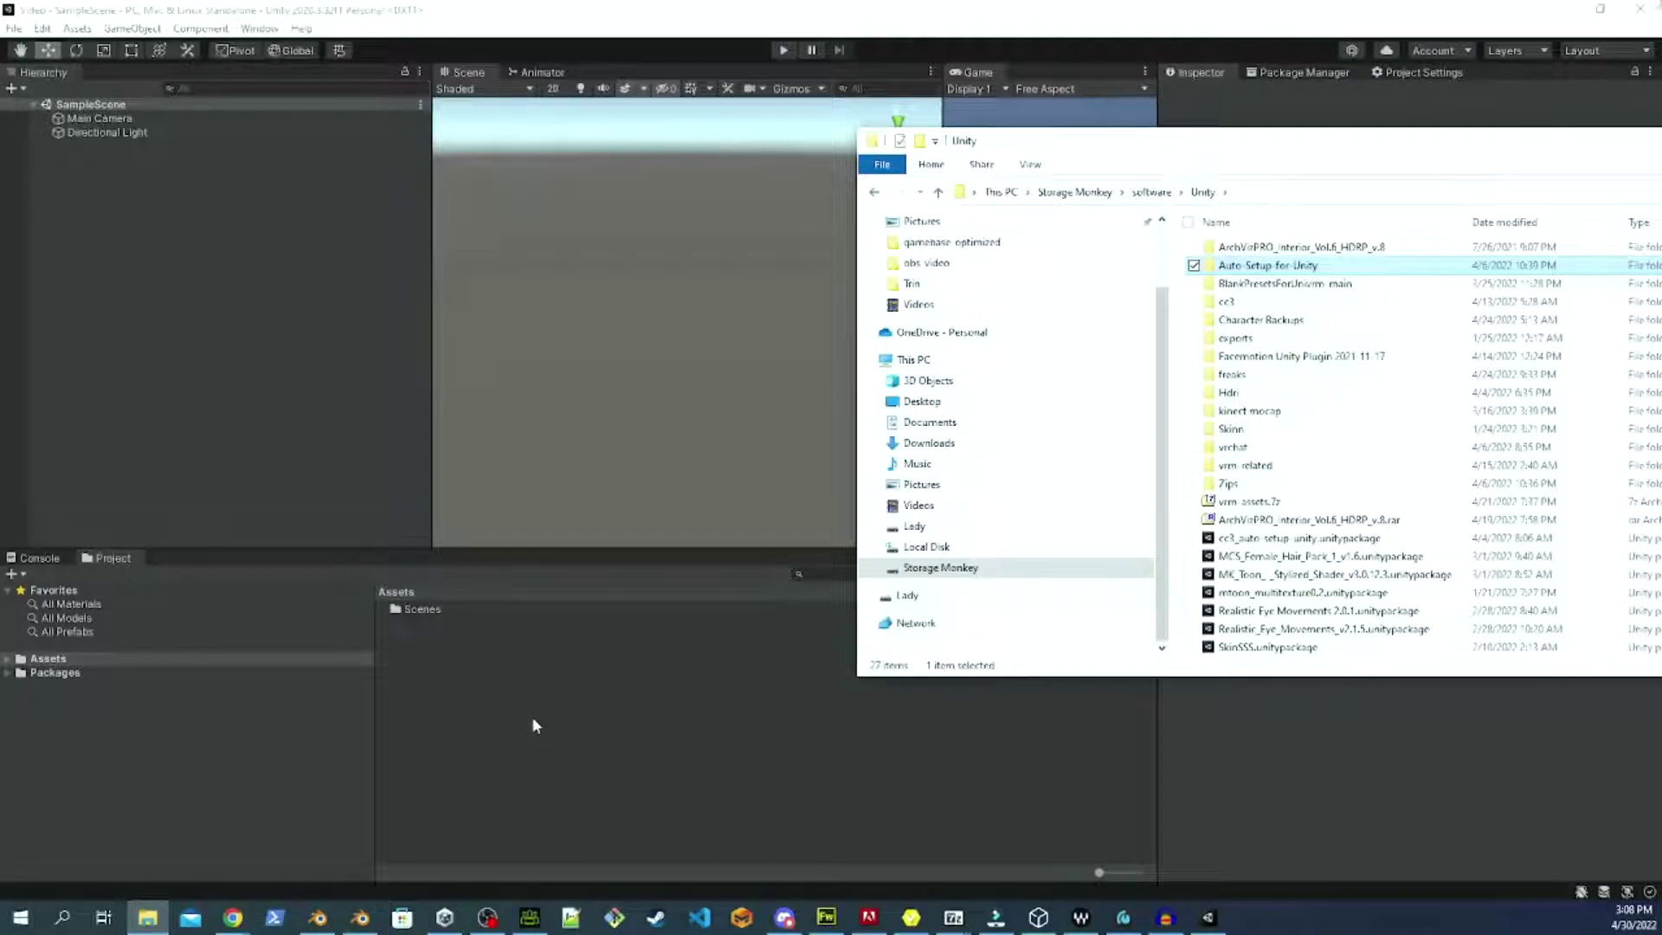
drag(533, 716, 532, 717)
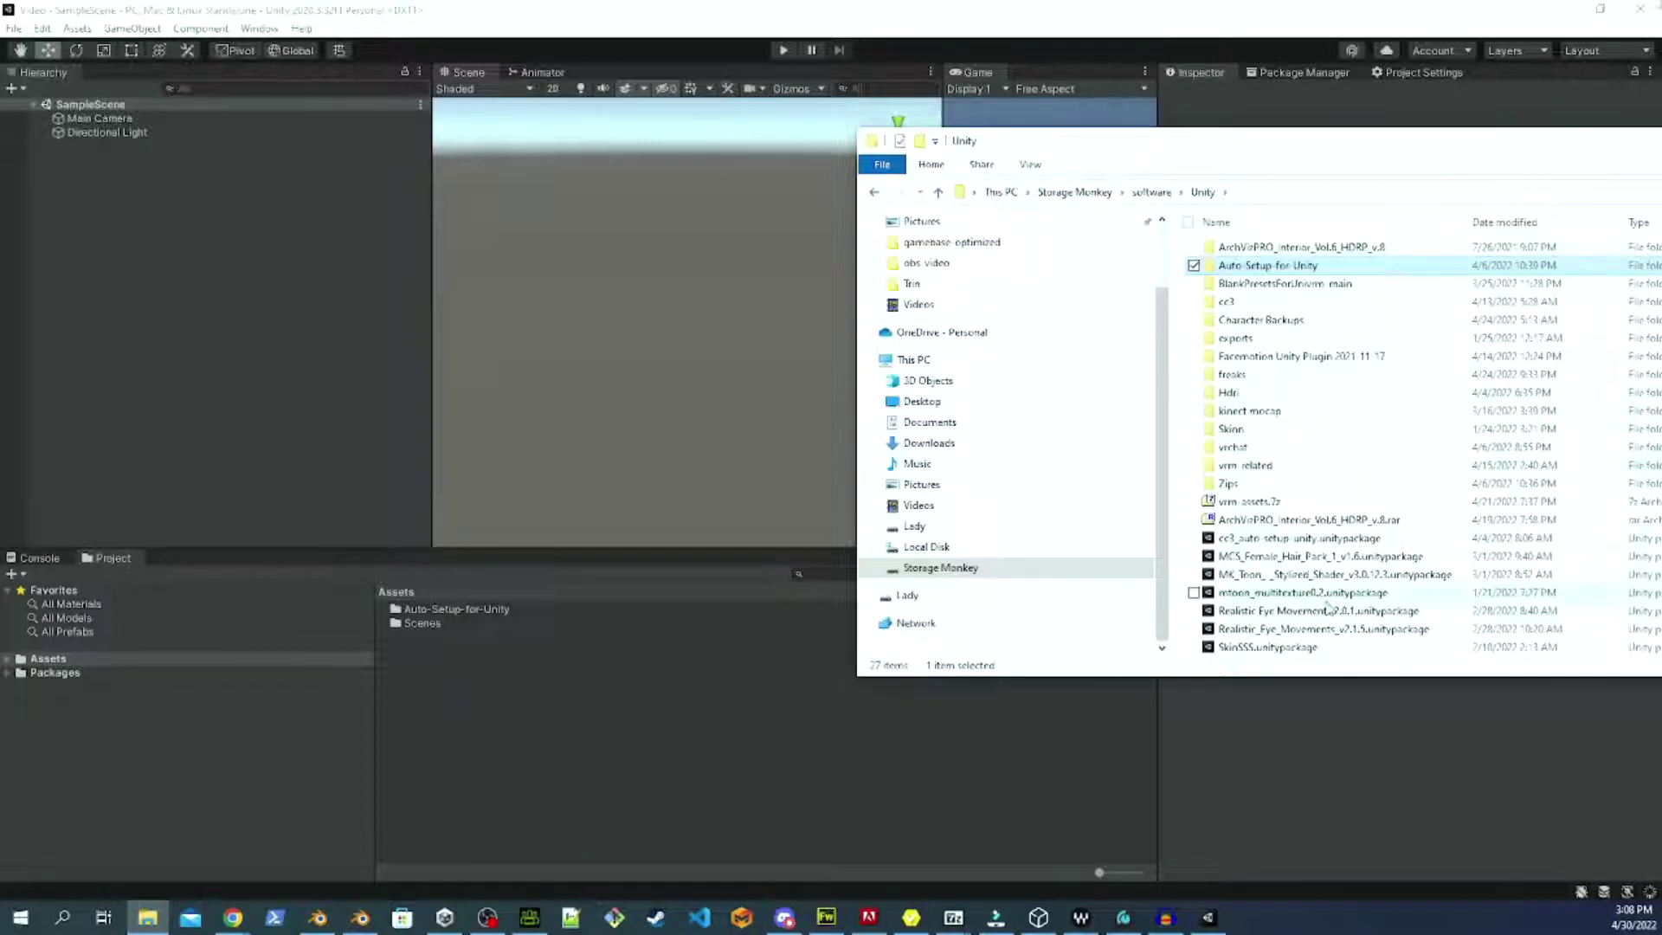
Import all files from the UniVRM 0.92.0 with-presets package and dismiss the UniGLTF message.
double_click(1271, 471)
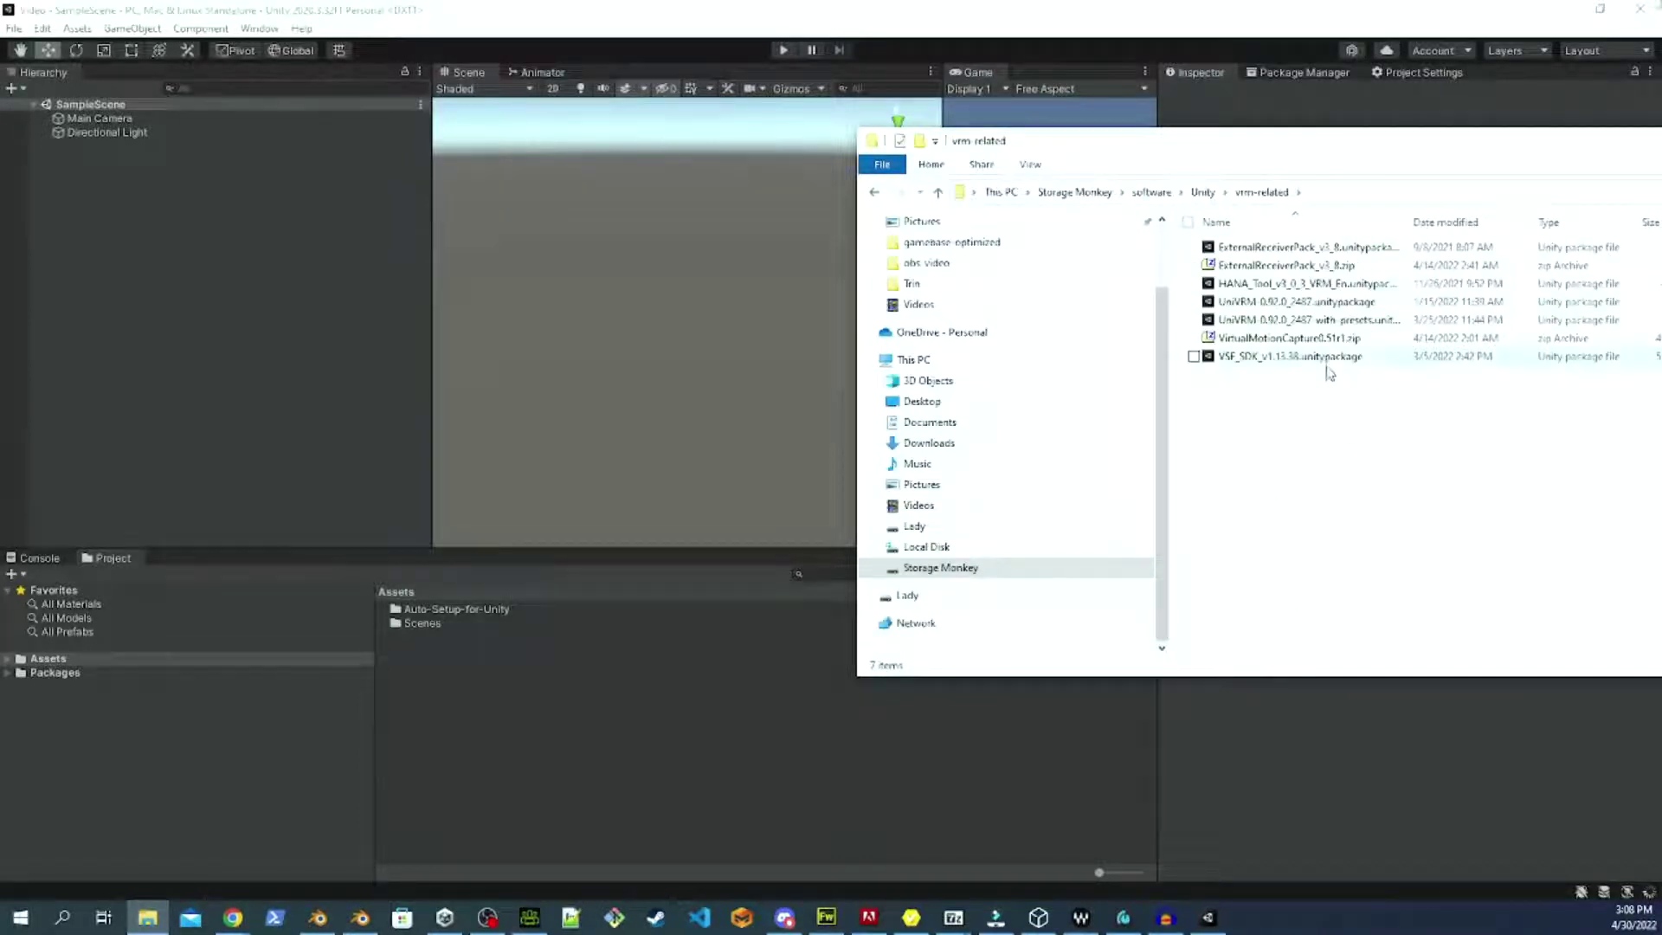
click(1320, 322)
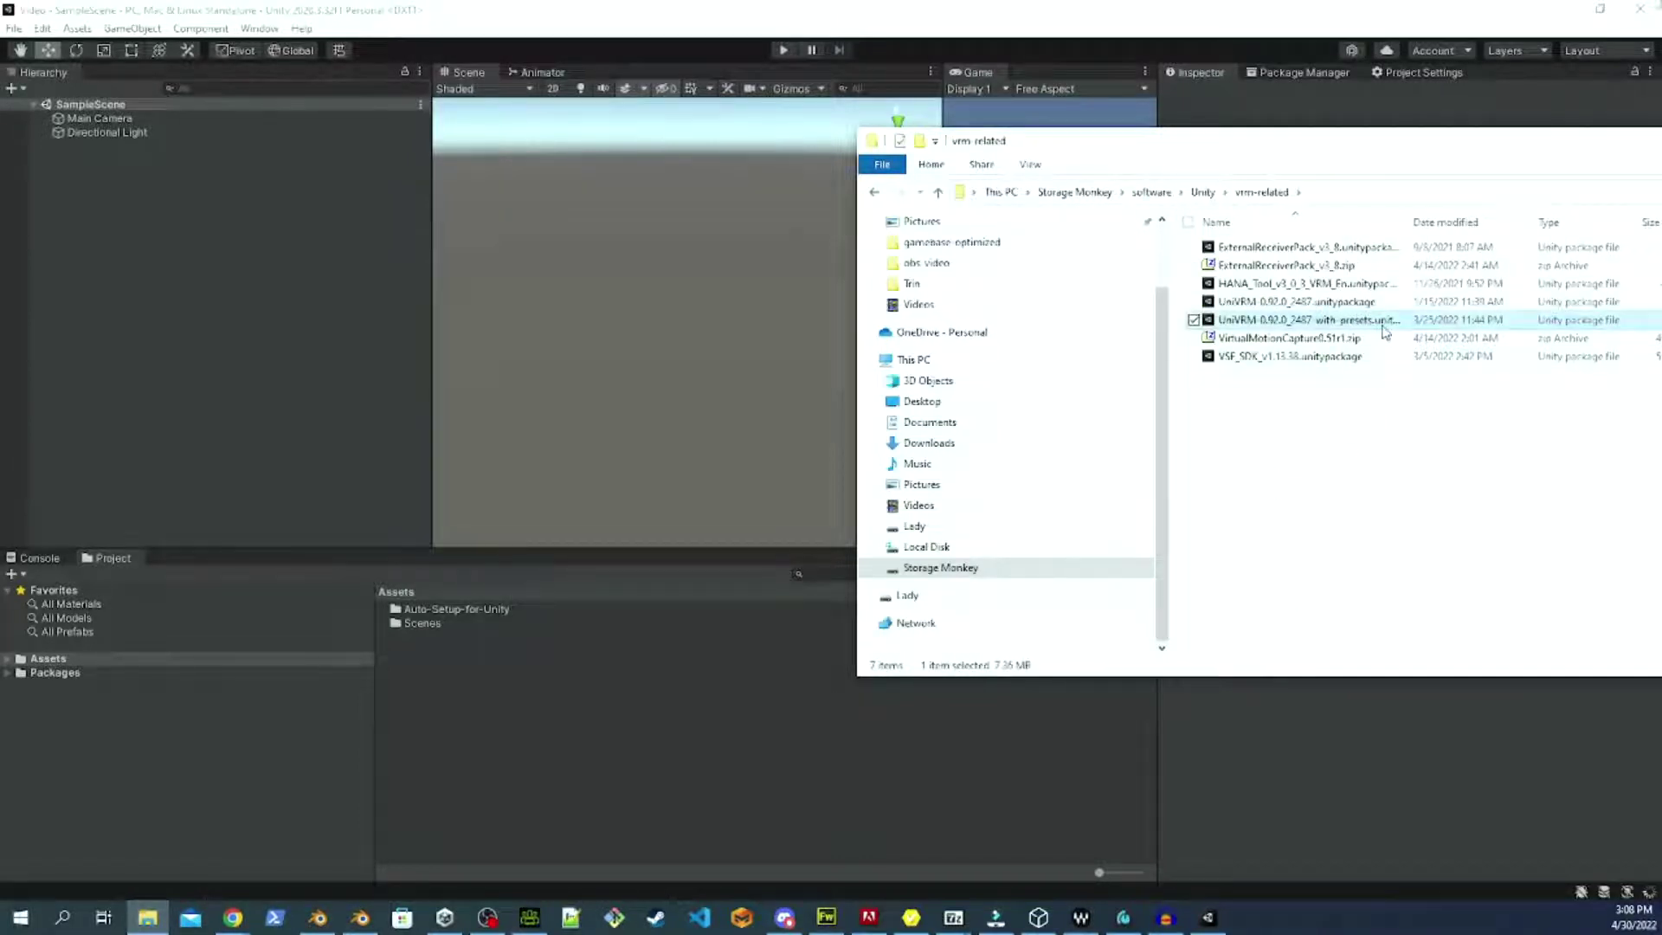
drag(1385, 332, 785, 608)
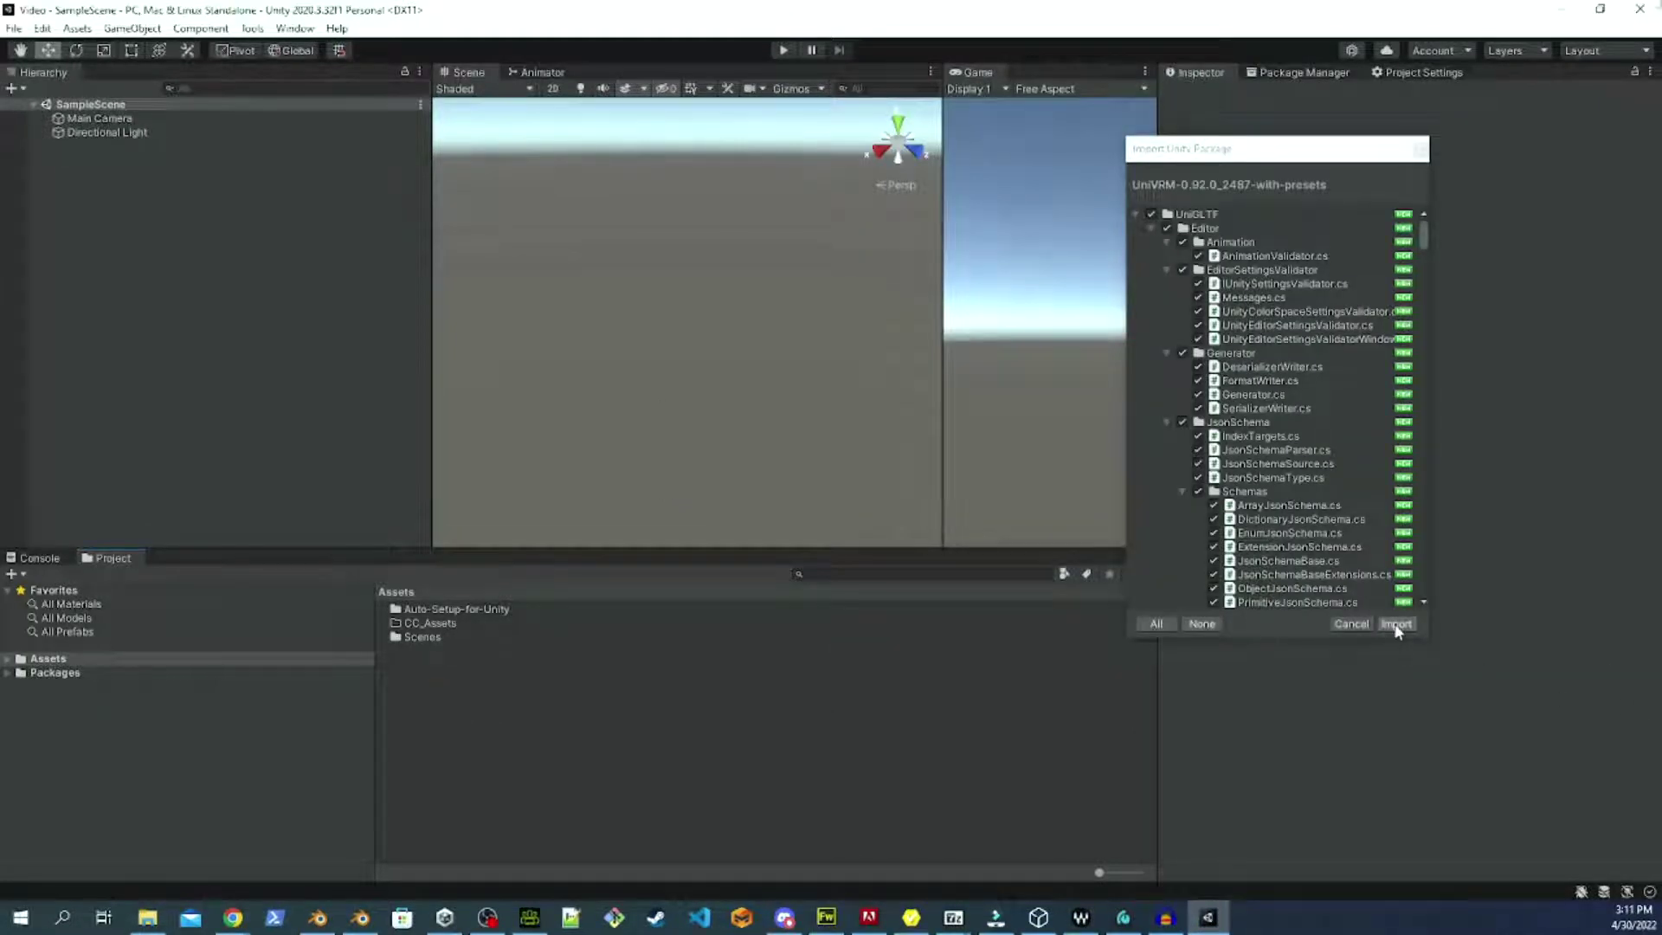
click(1396, 624)
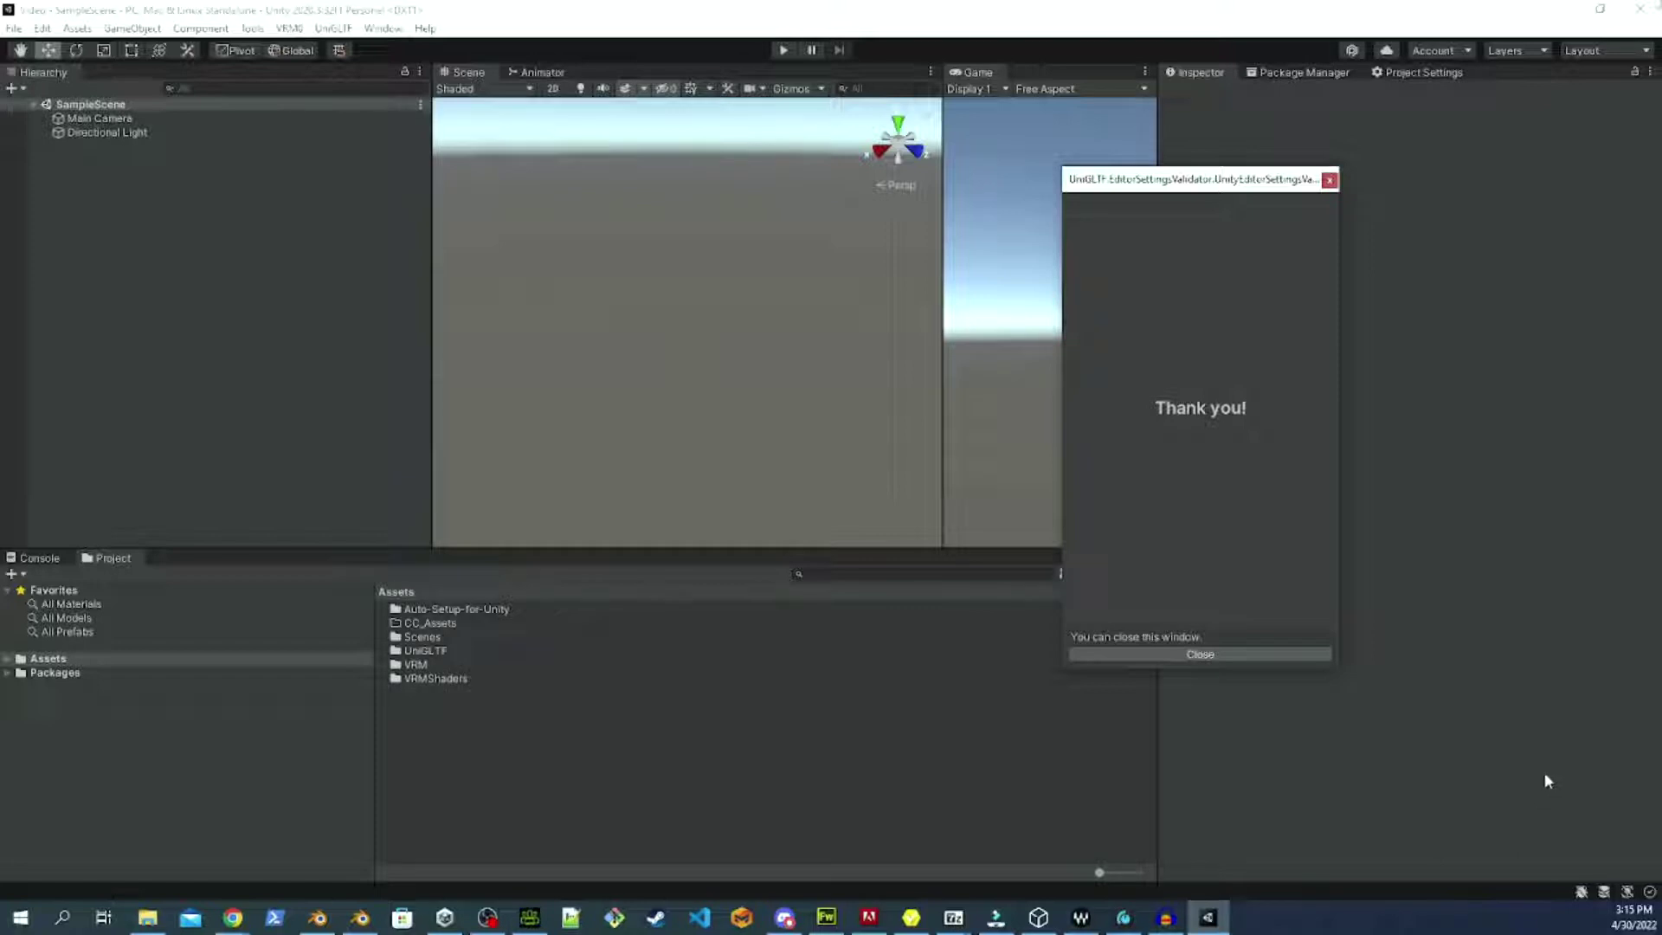
click(1202, 658)
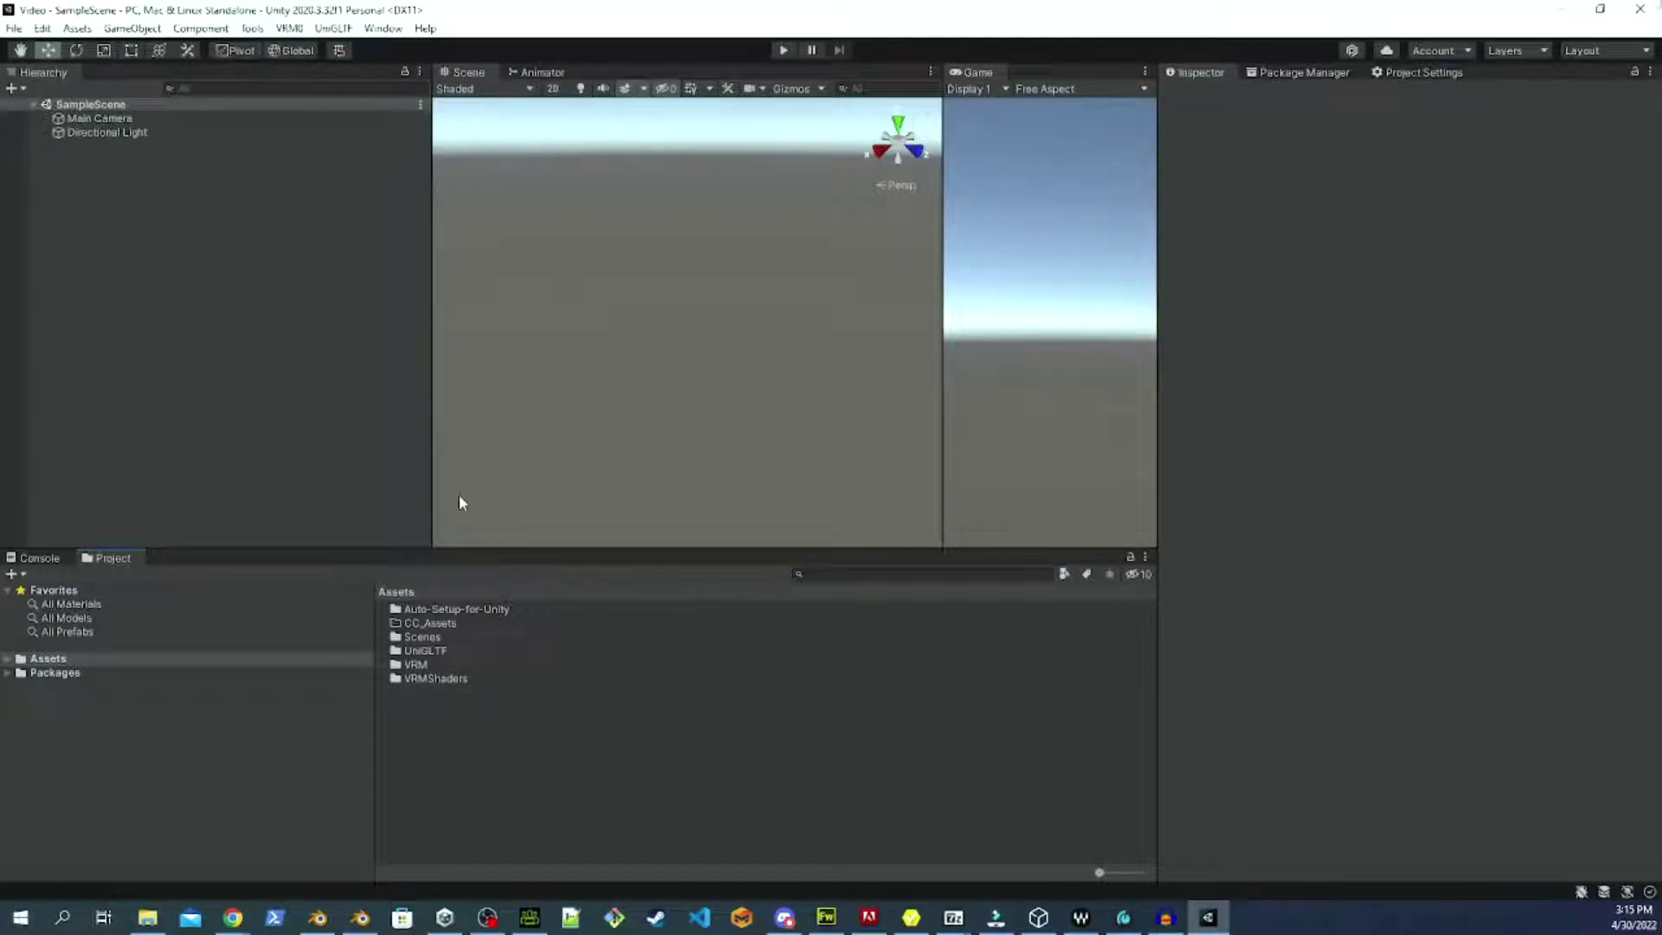
Open CC_Assets in Unity, then select all four files in the exports main folder.
double_click(446, 625)
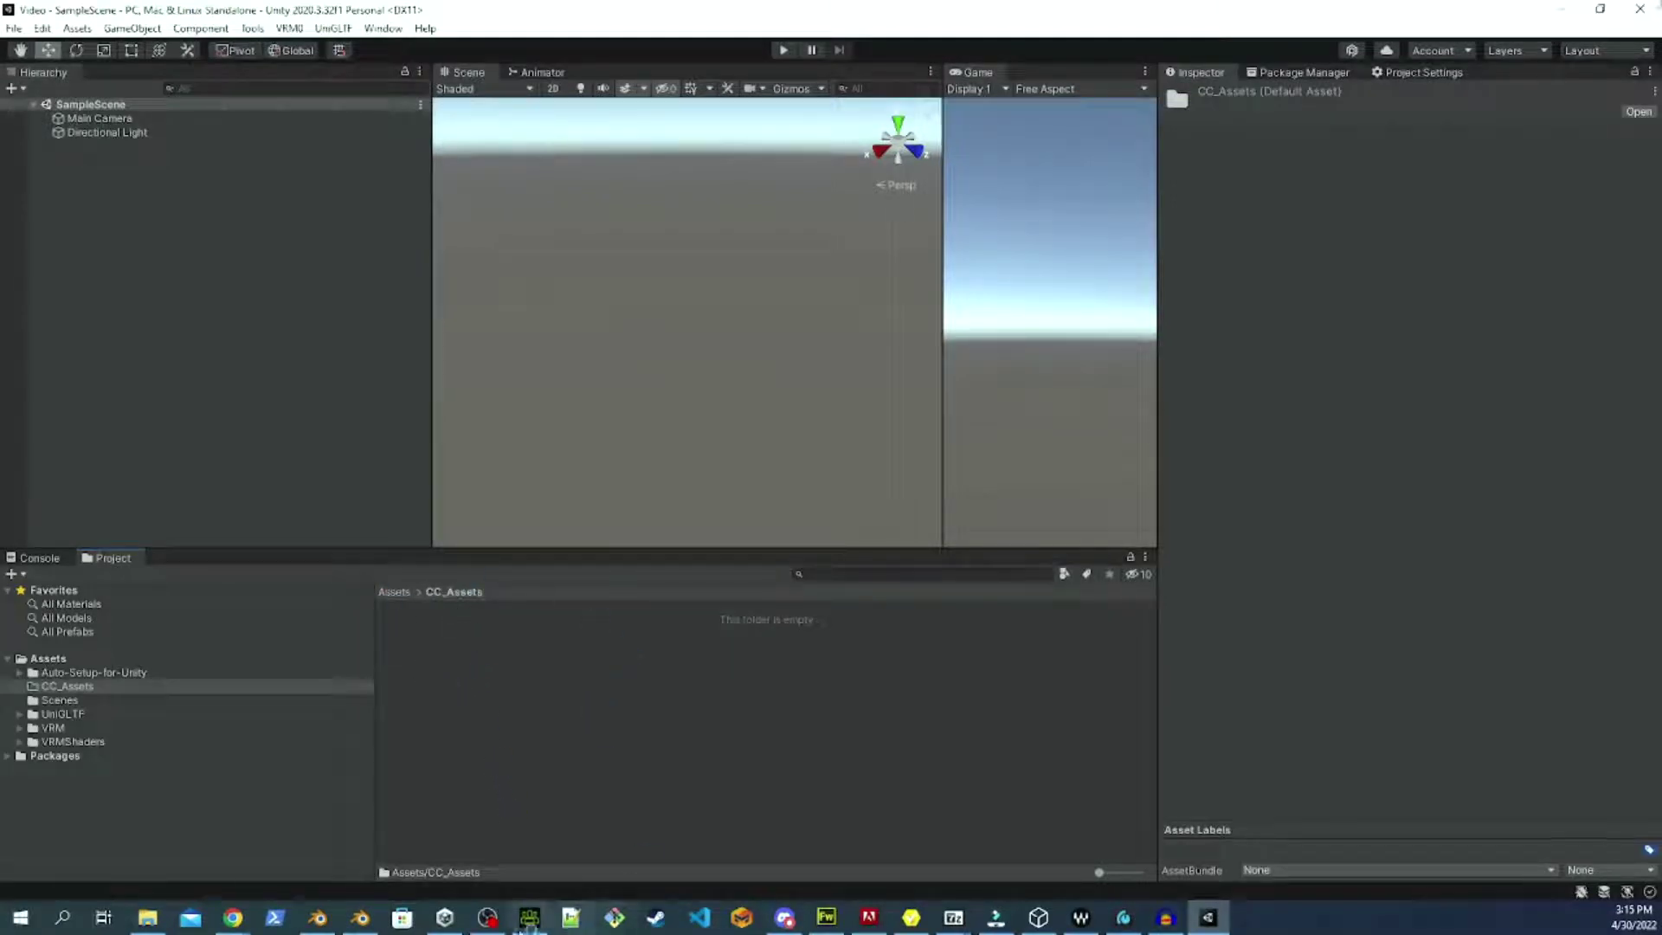
click(145, 918)
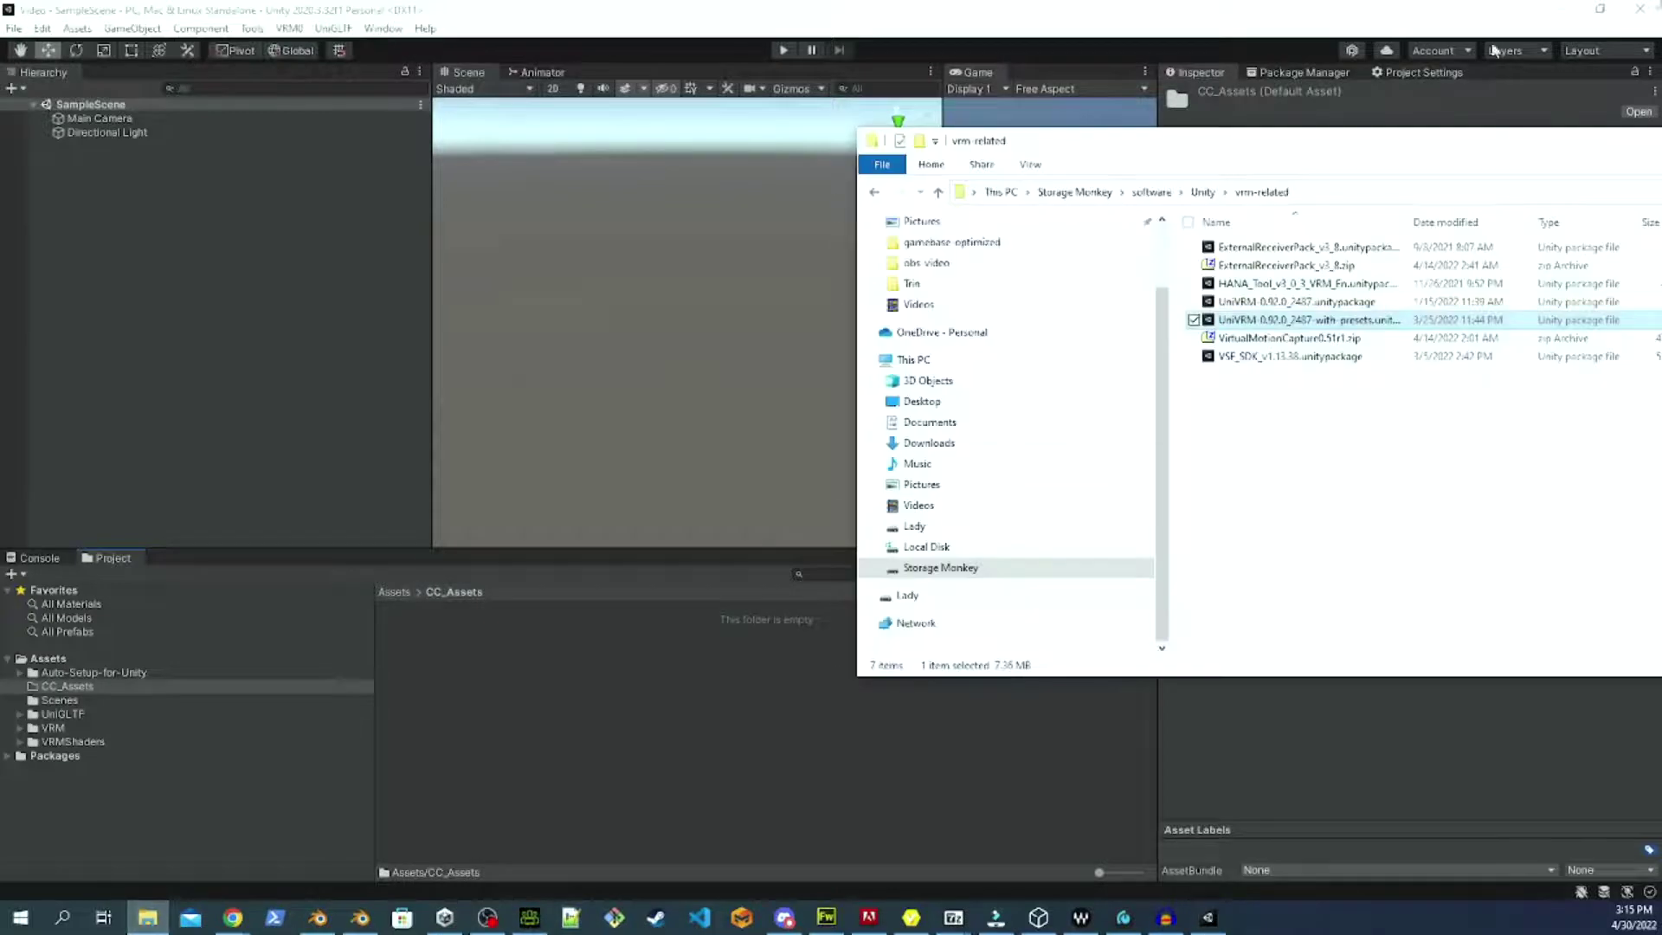
double_click(1246, 319)
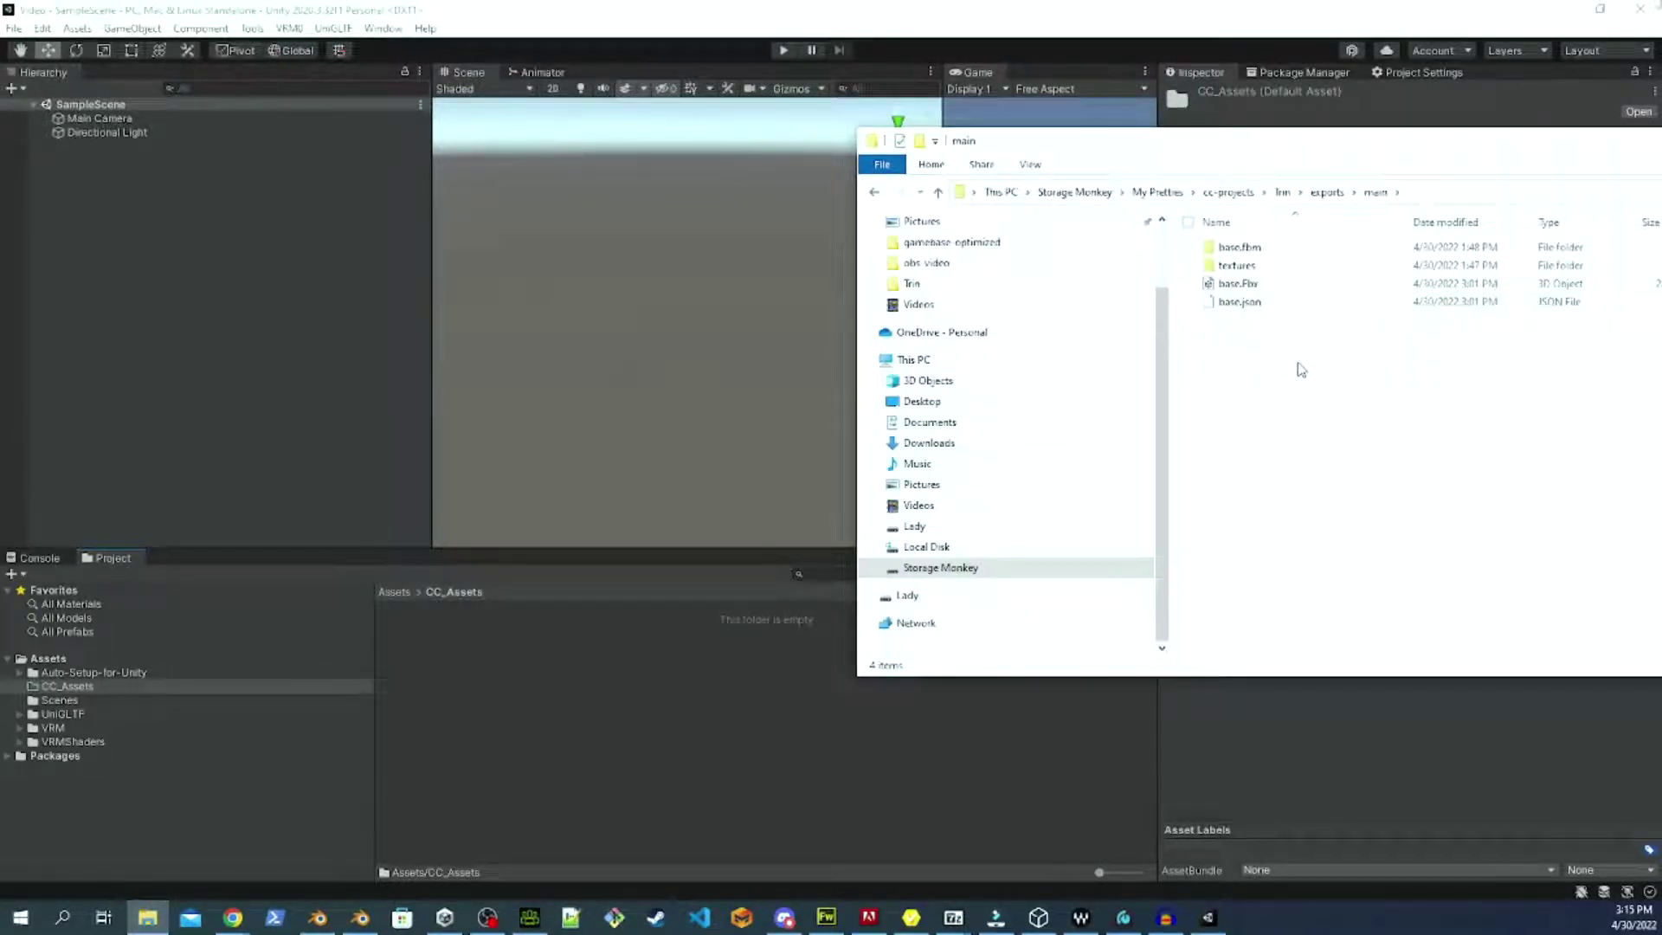
drag(1314, 365, 1193, 237)
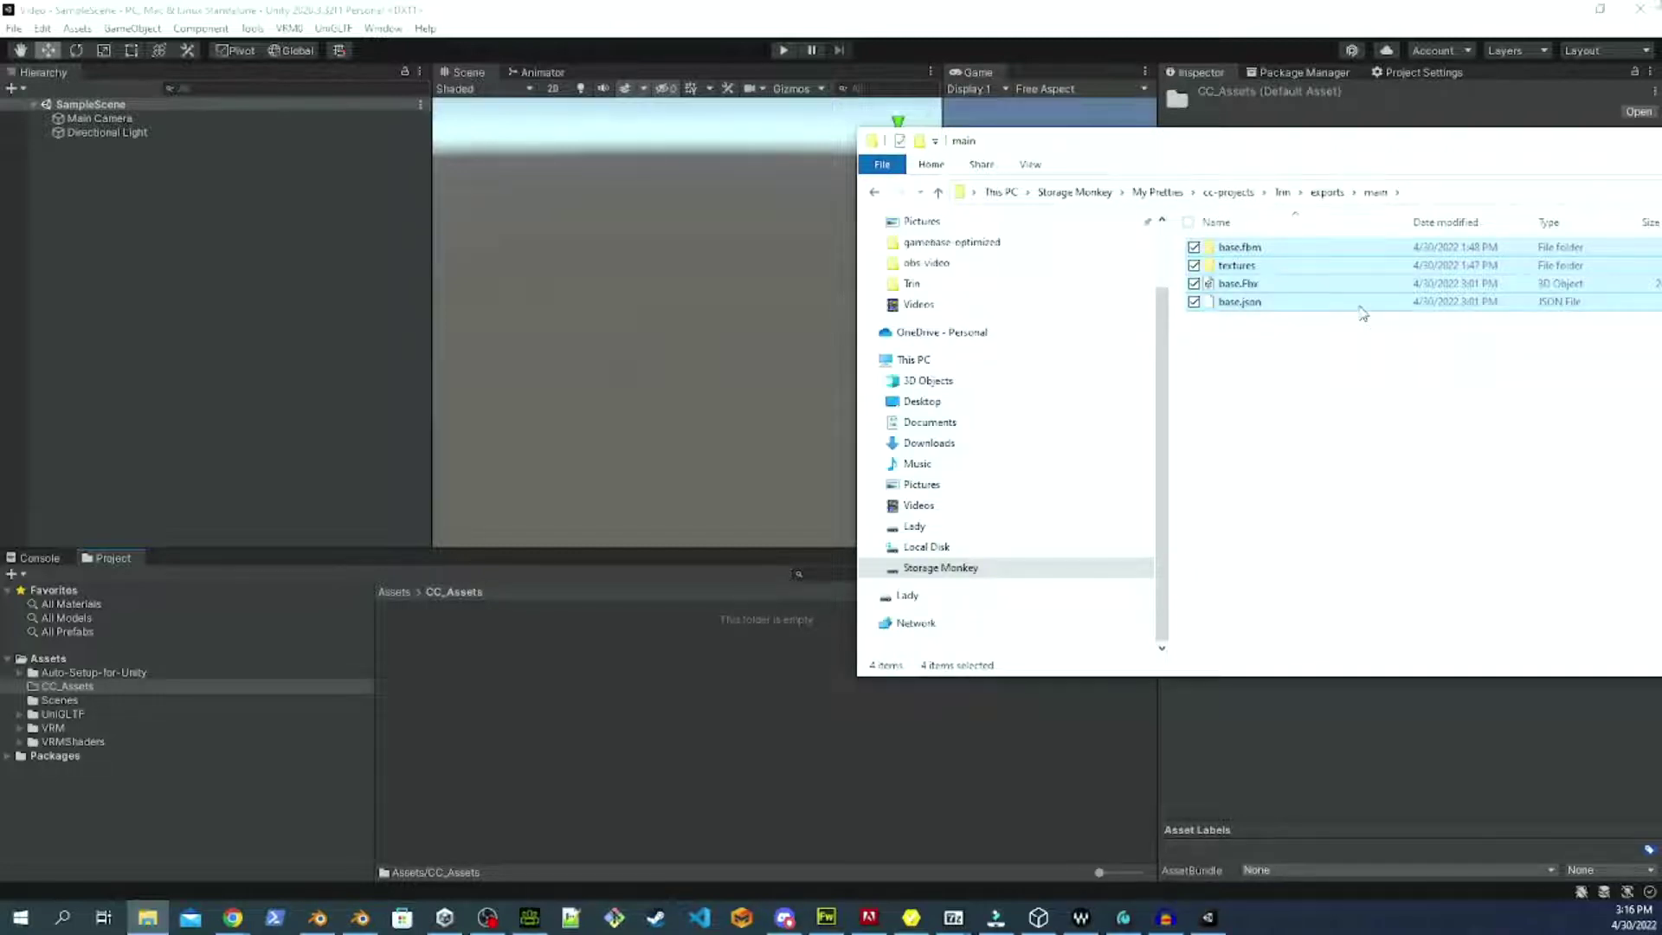
Copy the four export files into CC_Assets and drag the base model into the scene.
drag(1357, 314, 438, 745)
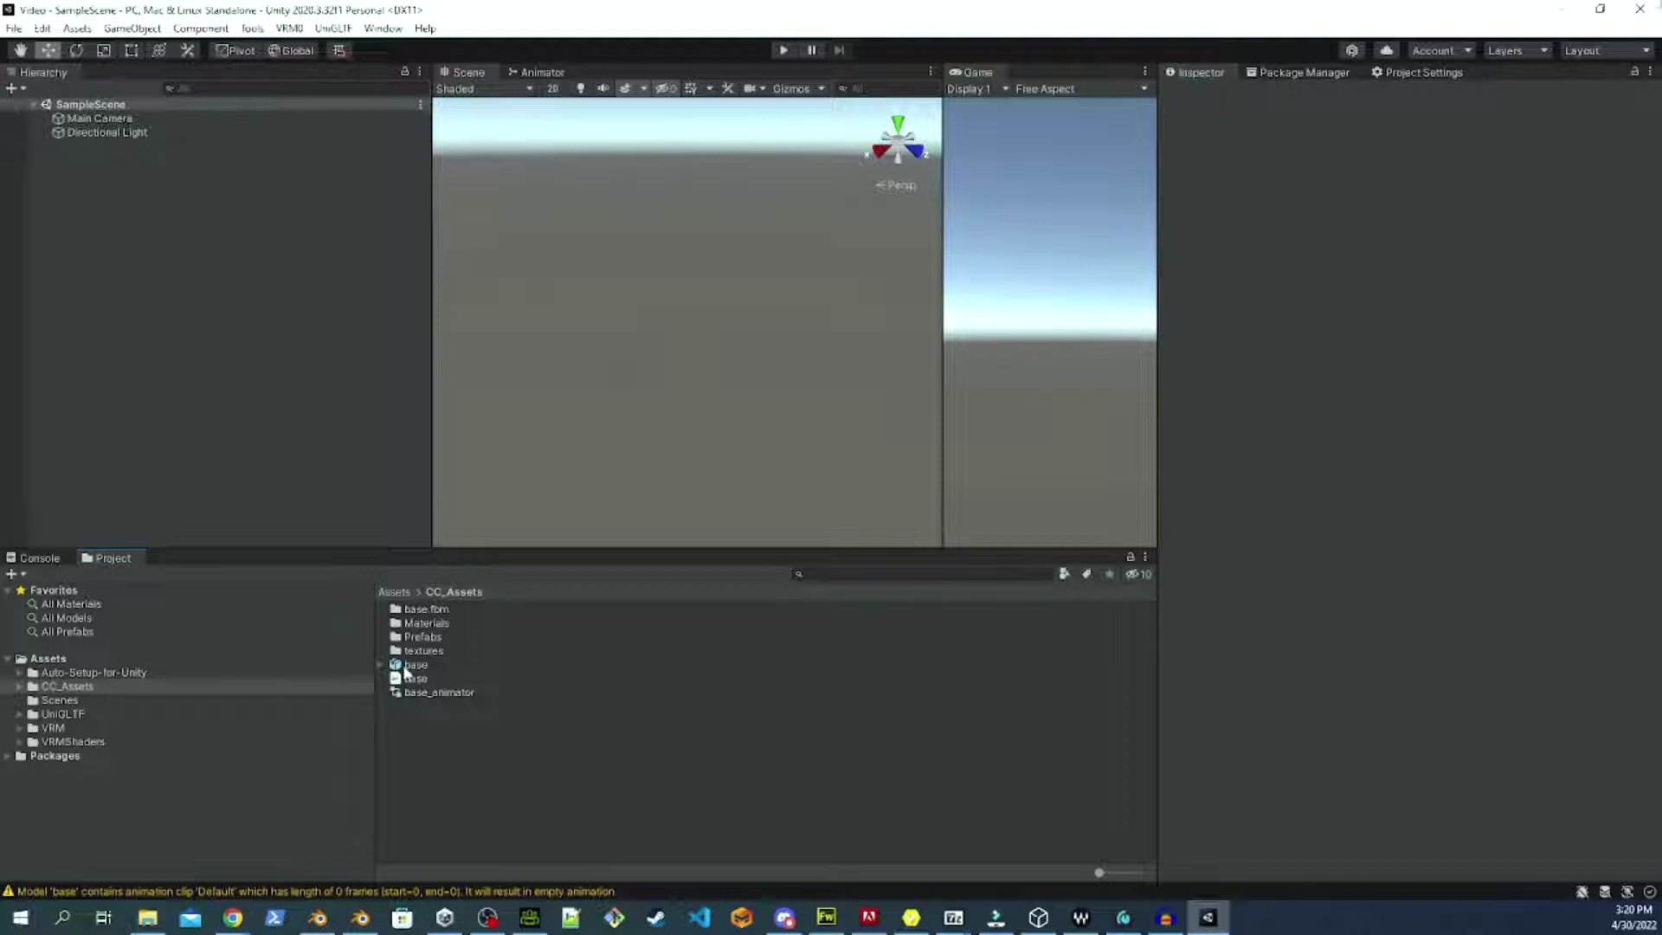
click(465, 668)
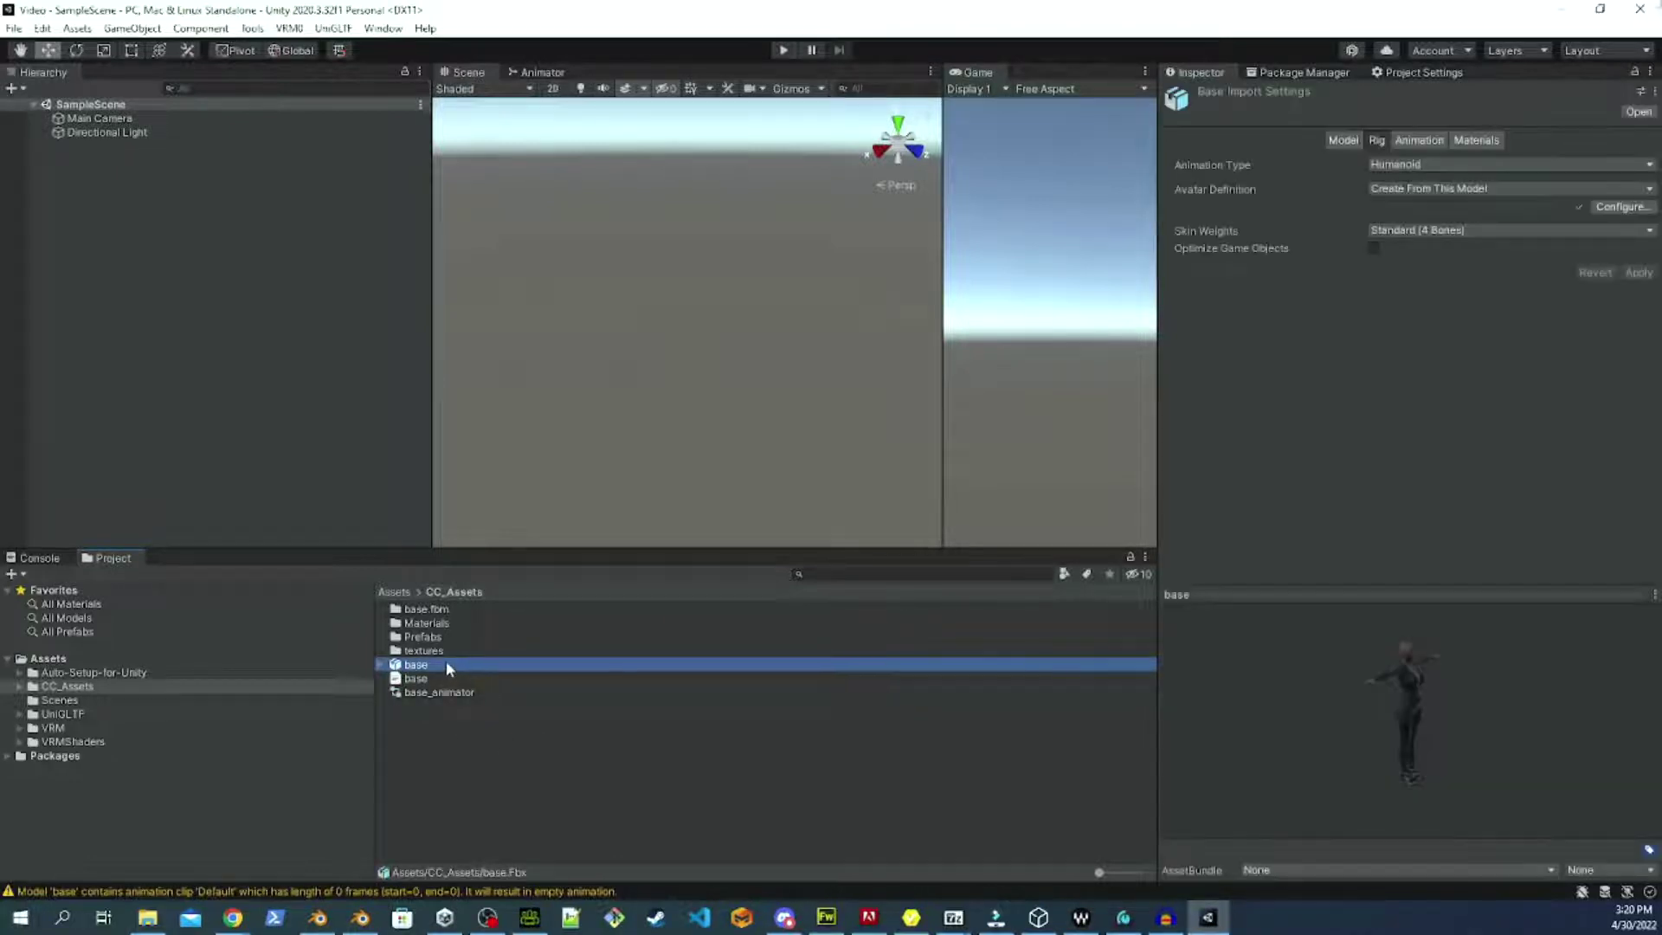
drag(447, 665, 75, 120)
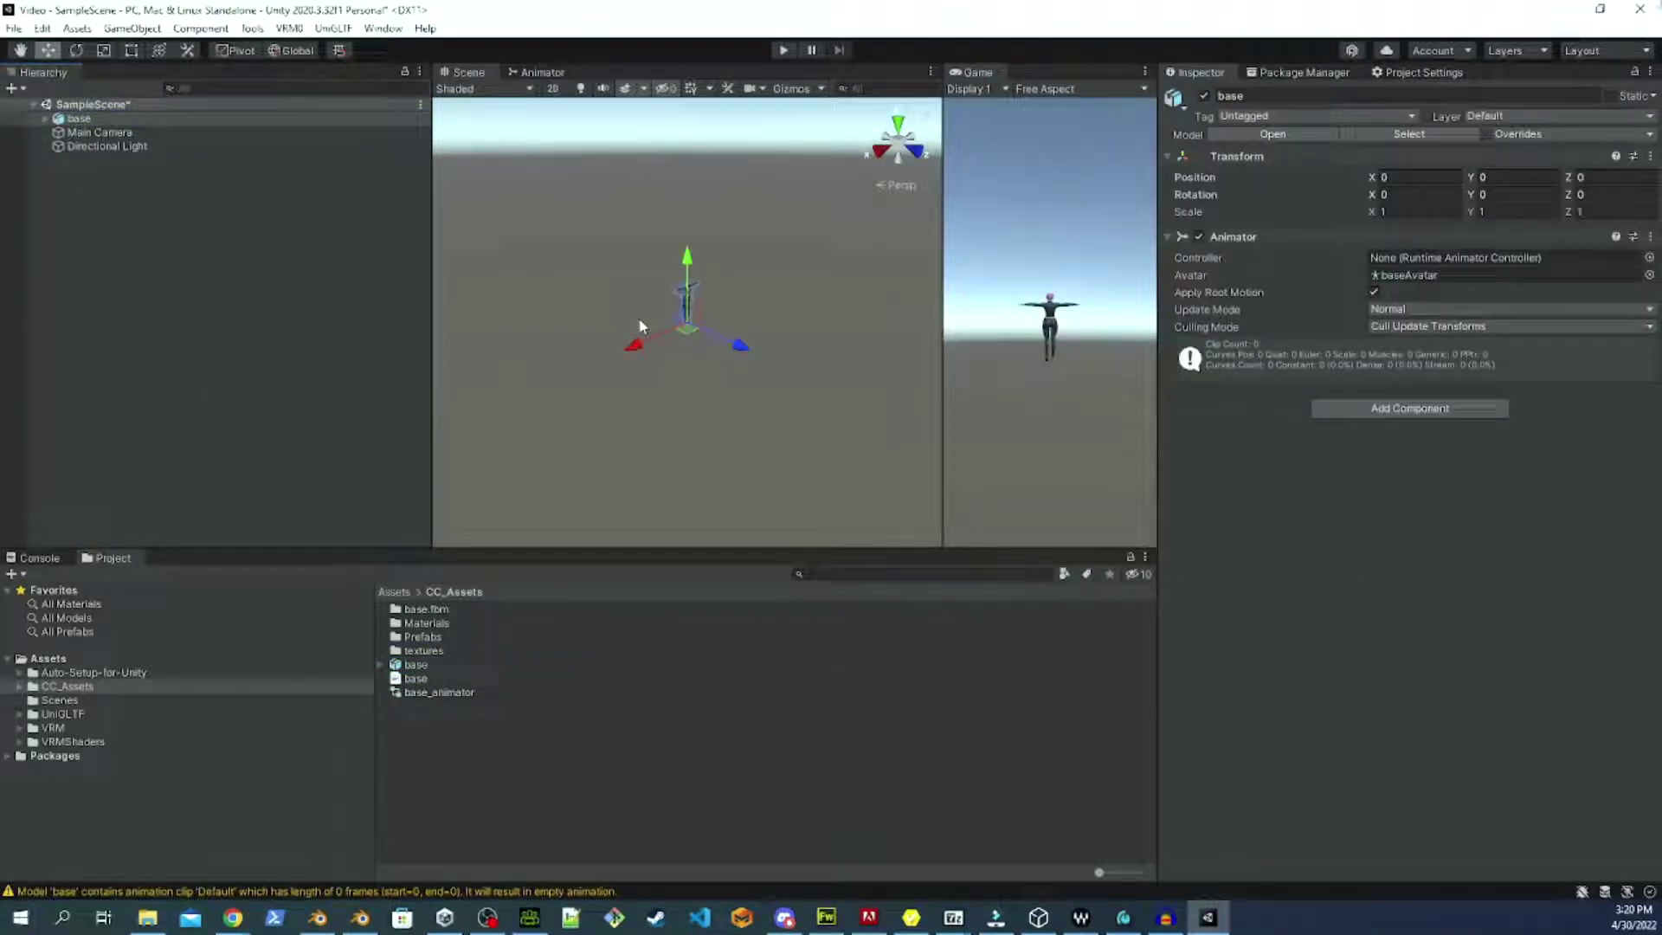
Zoom, orbit and pan the Scene view to inspect the T-posed base character.
key(q)
key(w)
scroll(631, 325, up, 6)
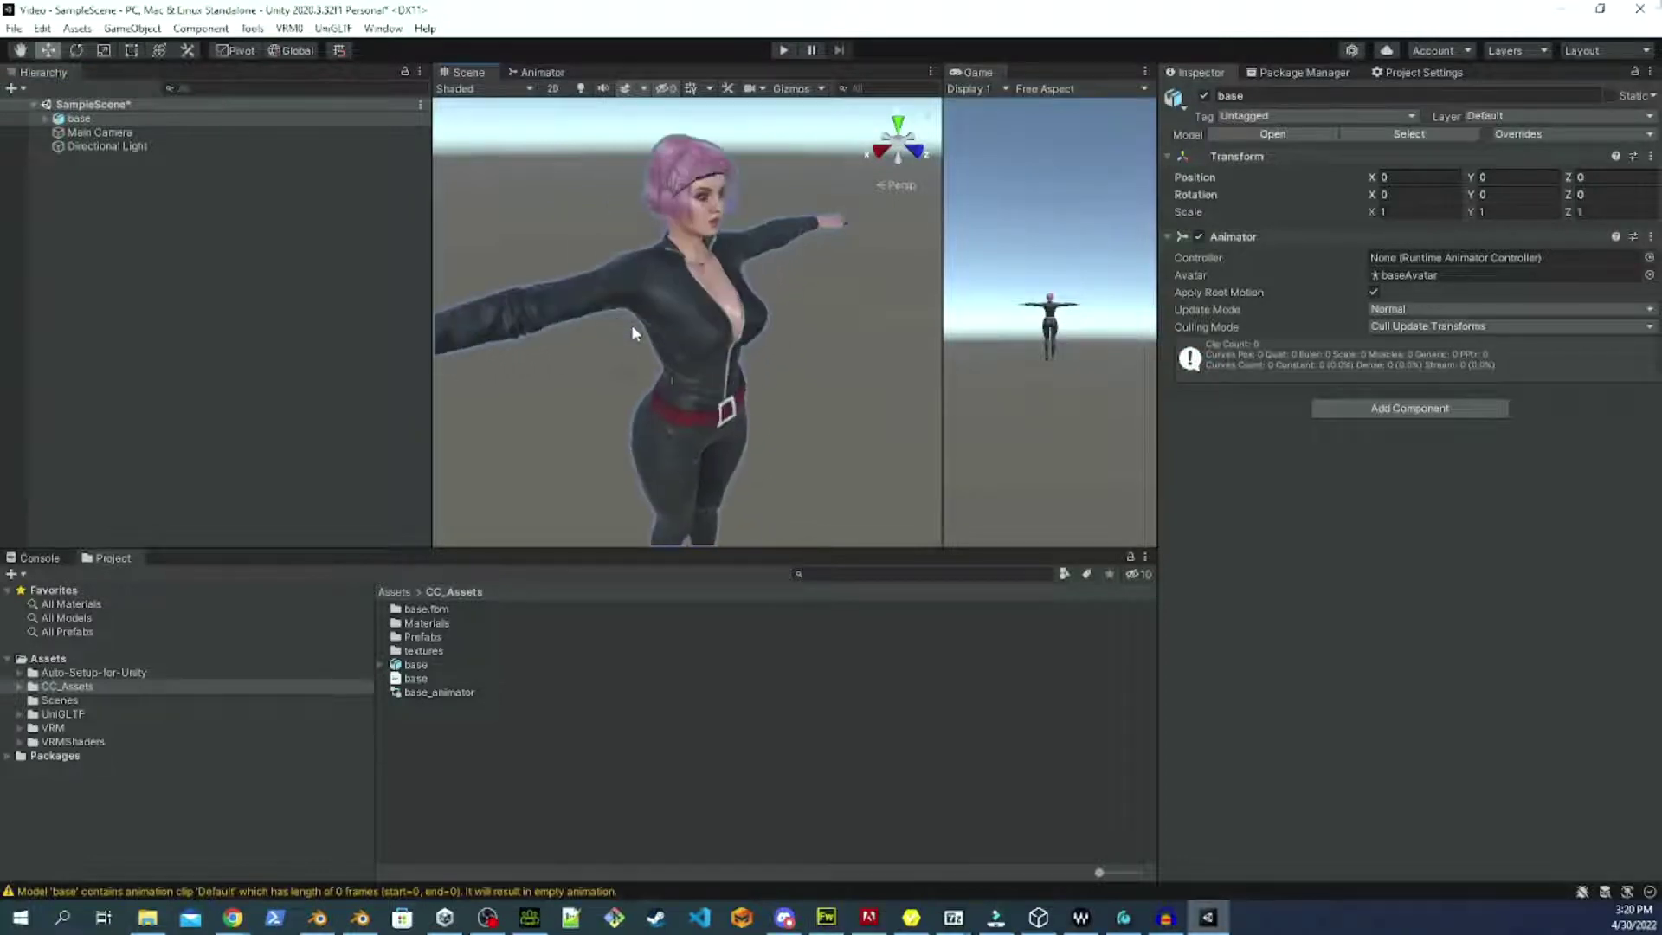
right_drag(811, 307, 781, 367)
drag(781, 367, 635, 341)
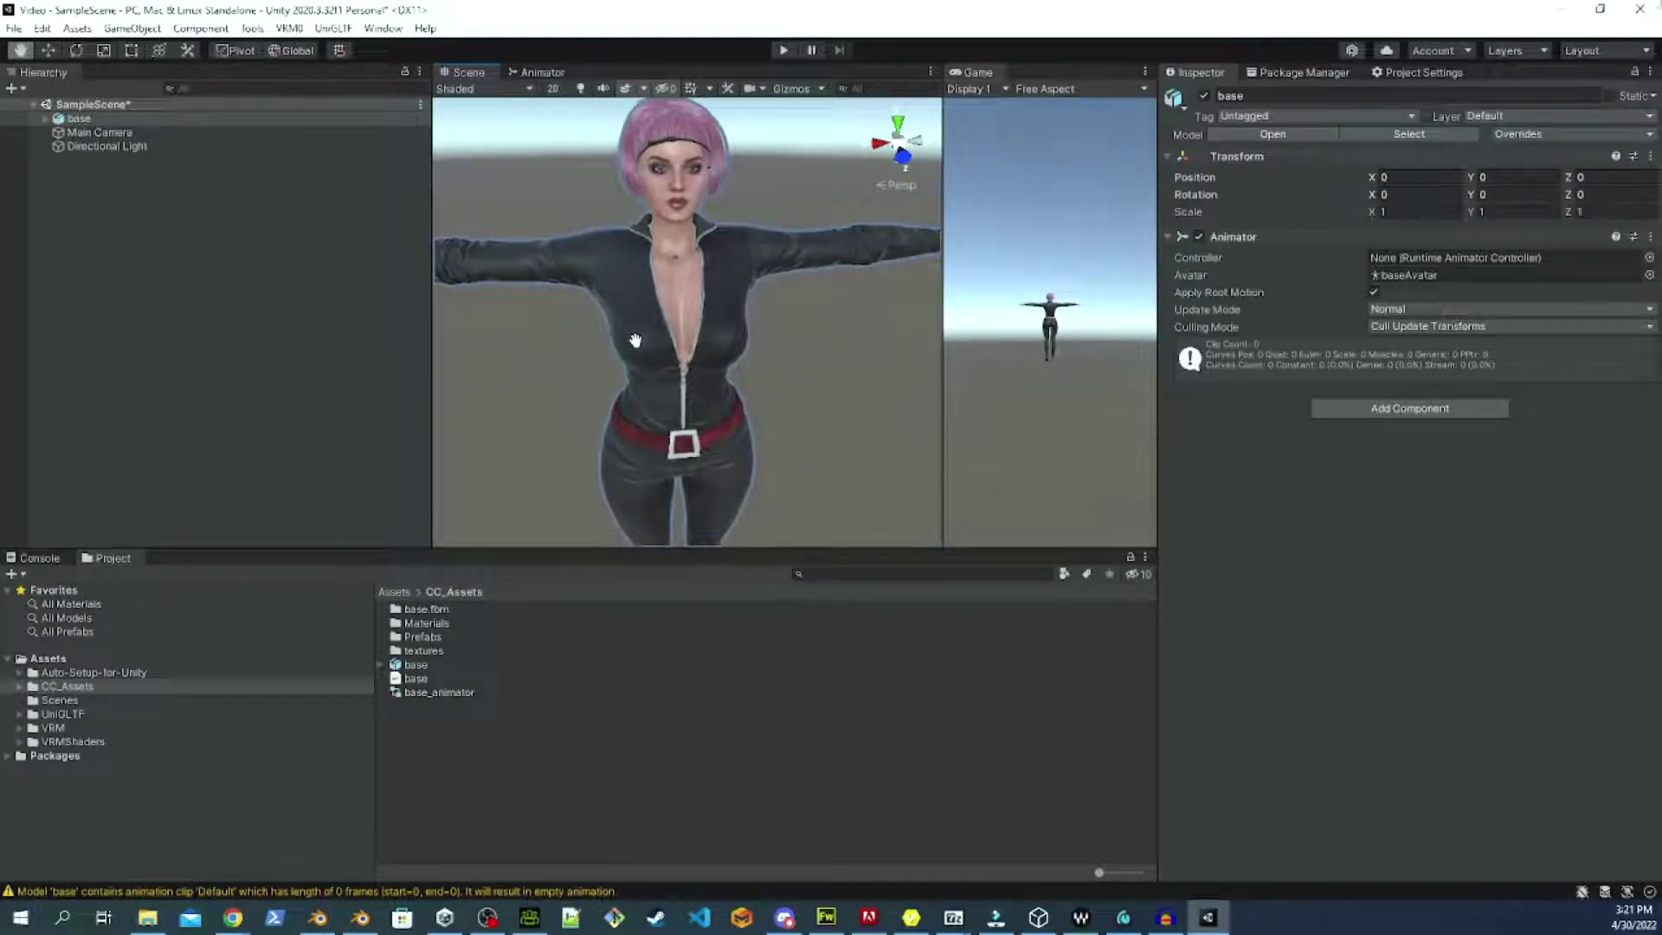
middle_drag(636, 341, 641, 339)
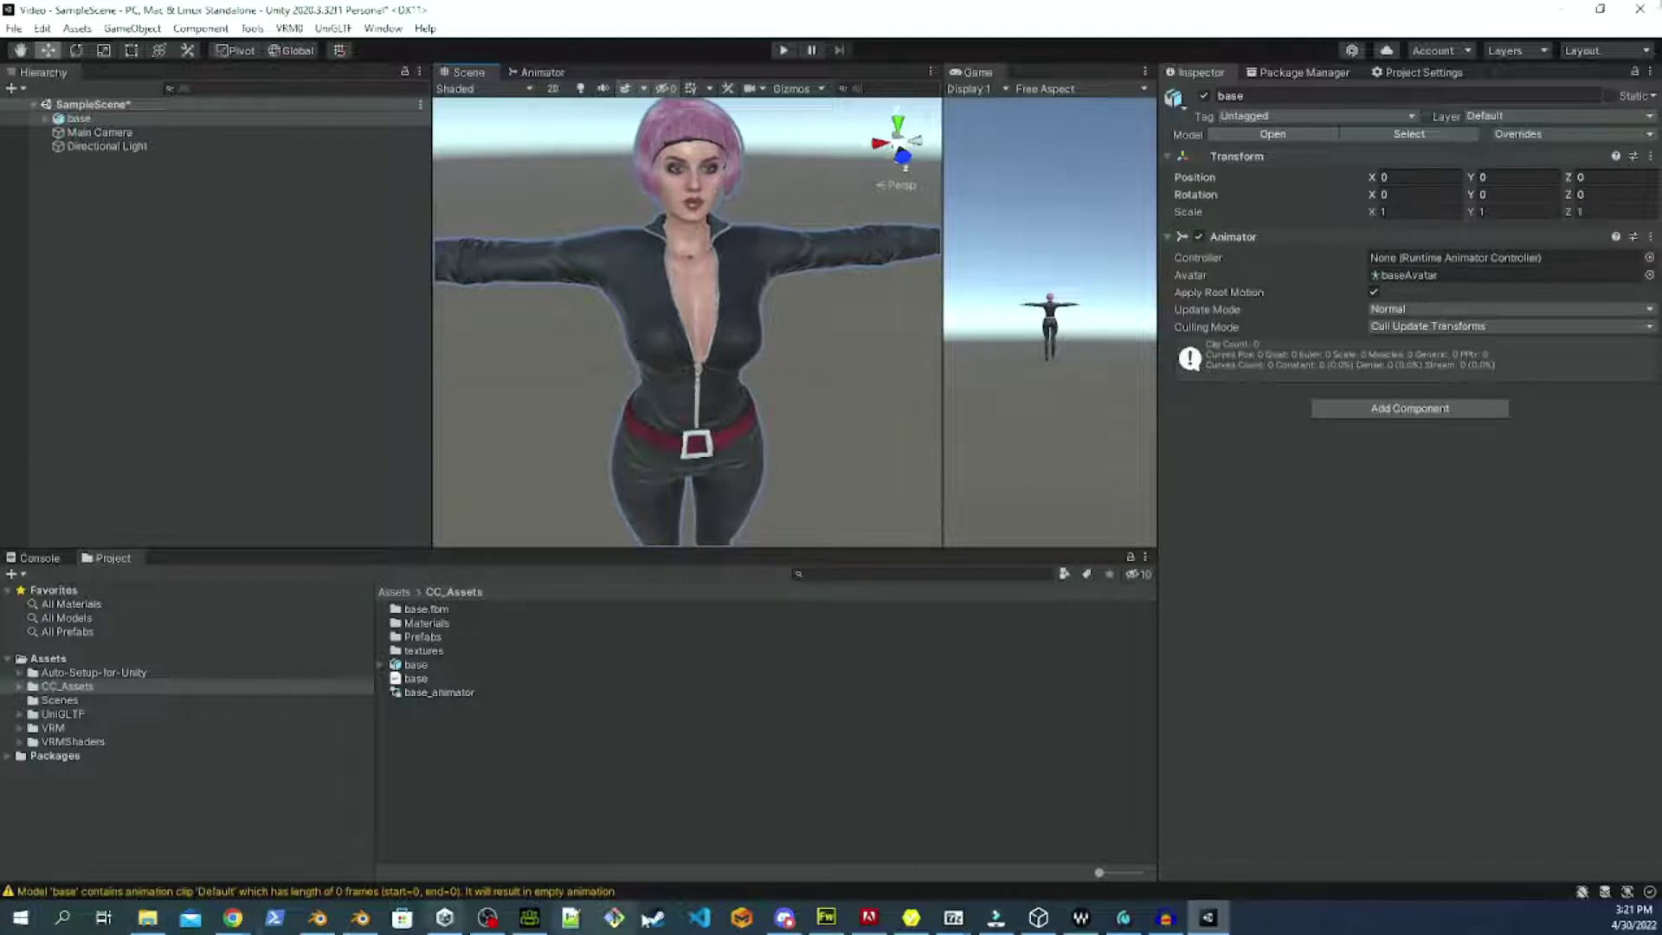
scroll(839, 347, down, 5)
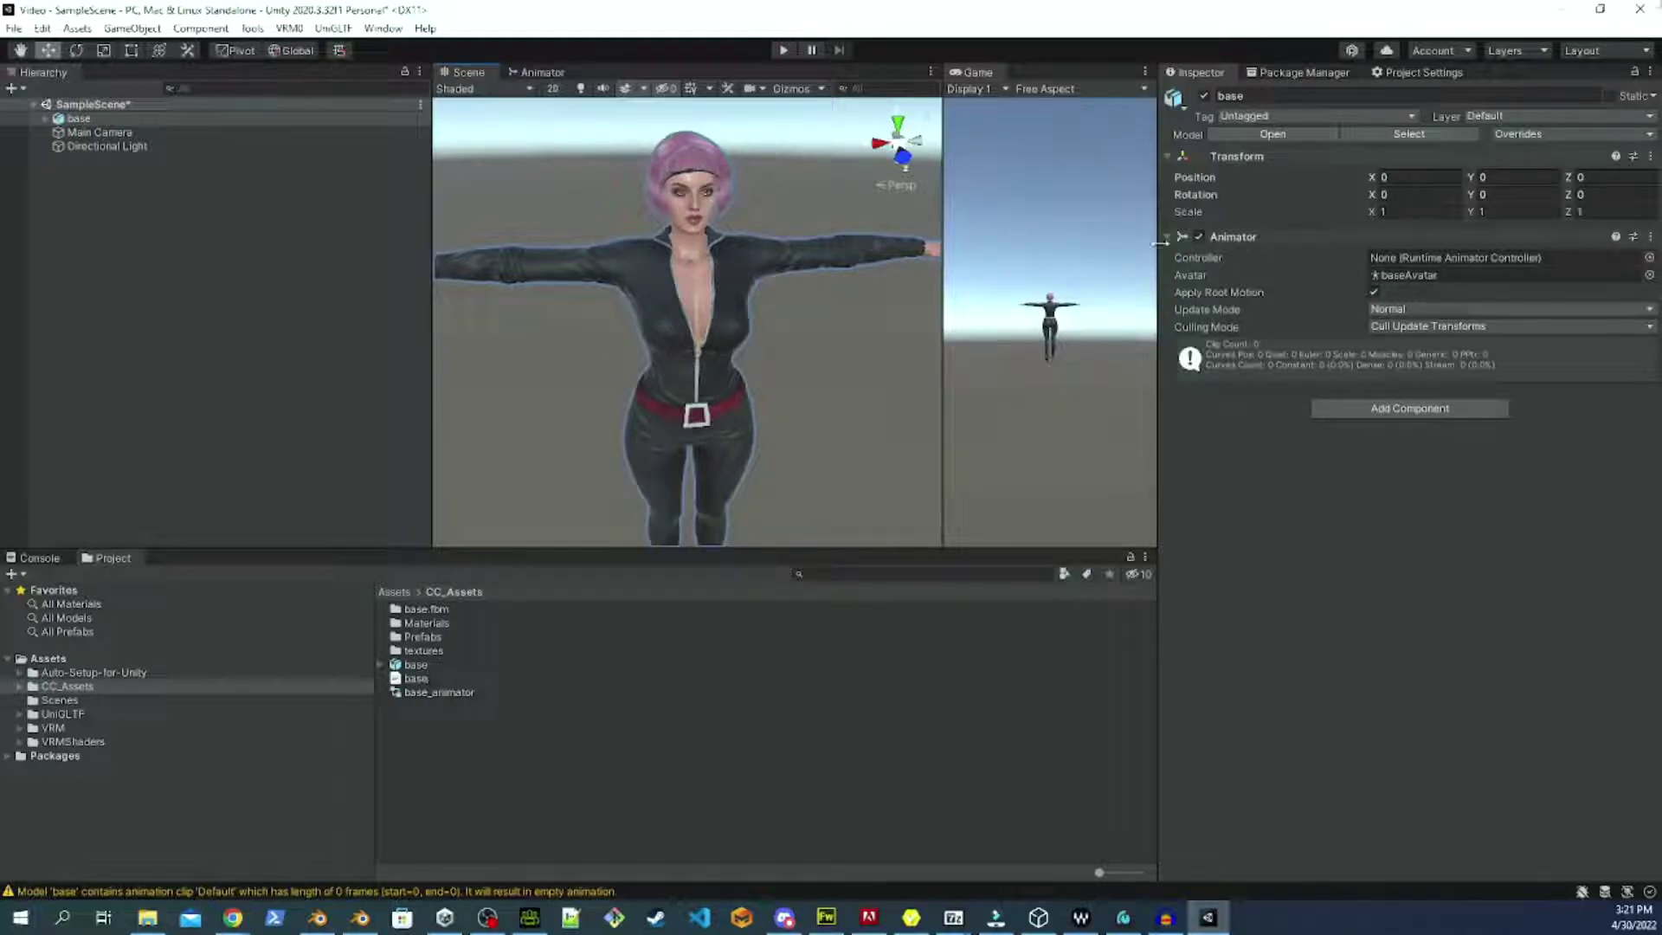
click(418, 666)
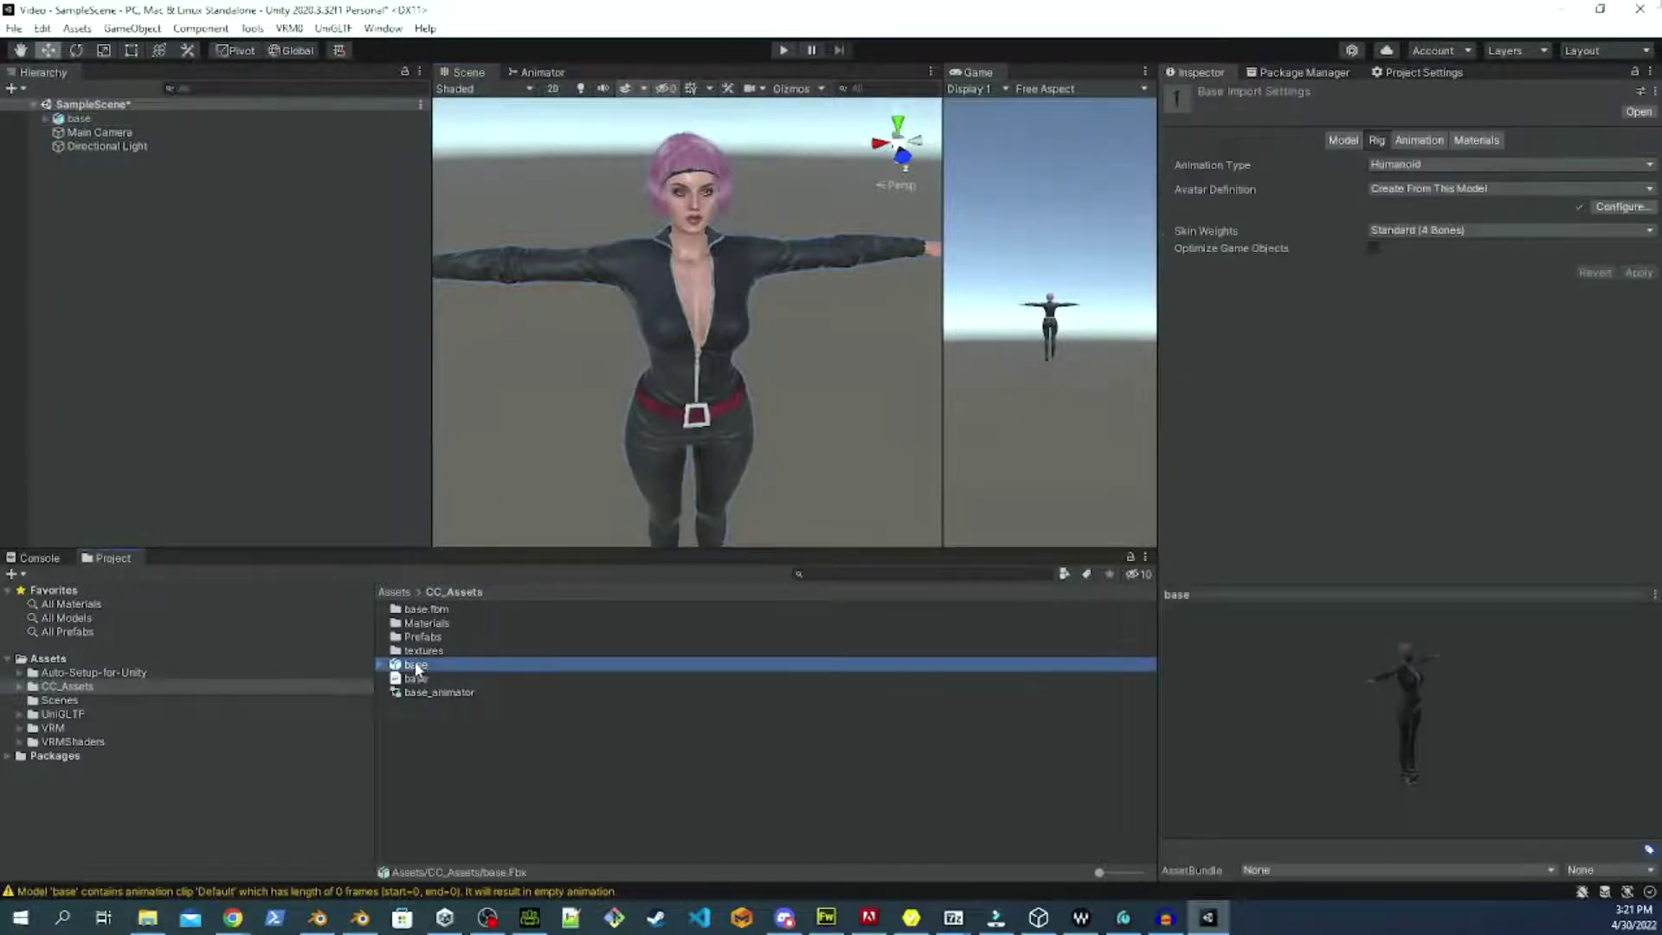
click(1617, 209)
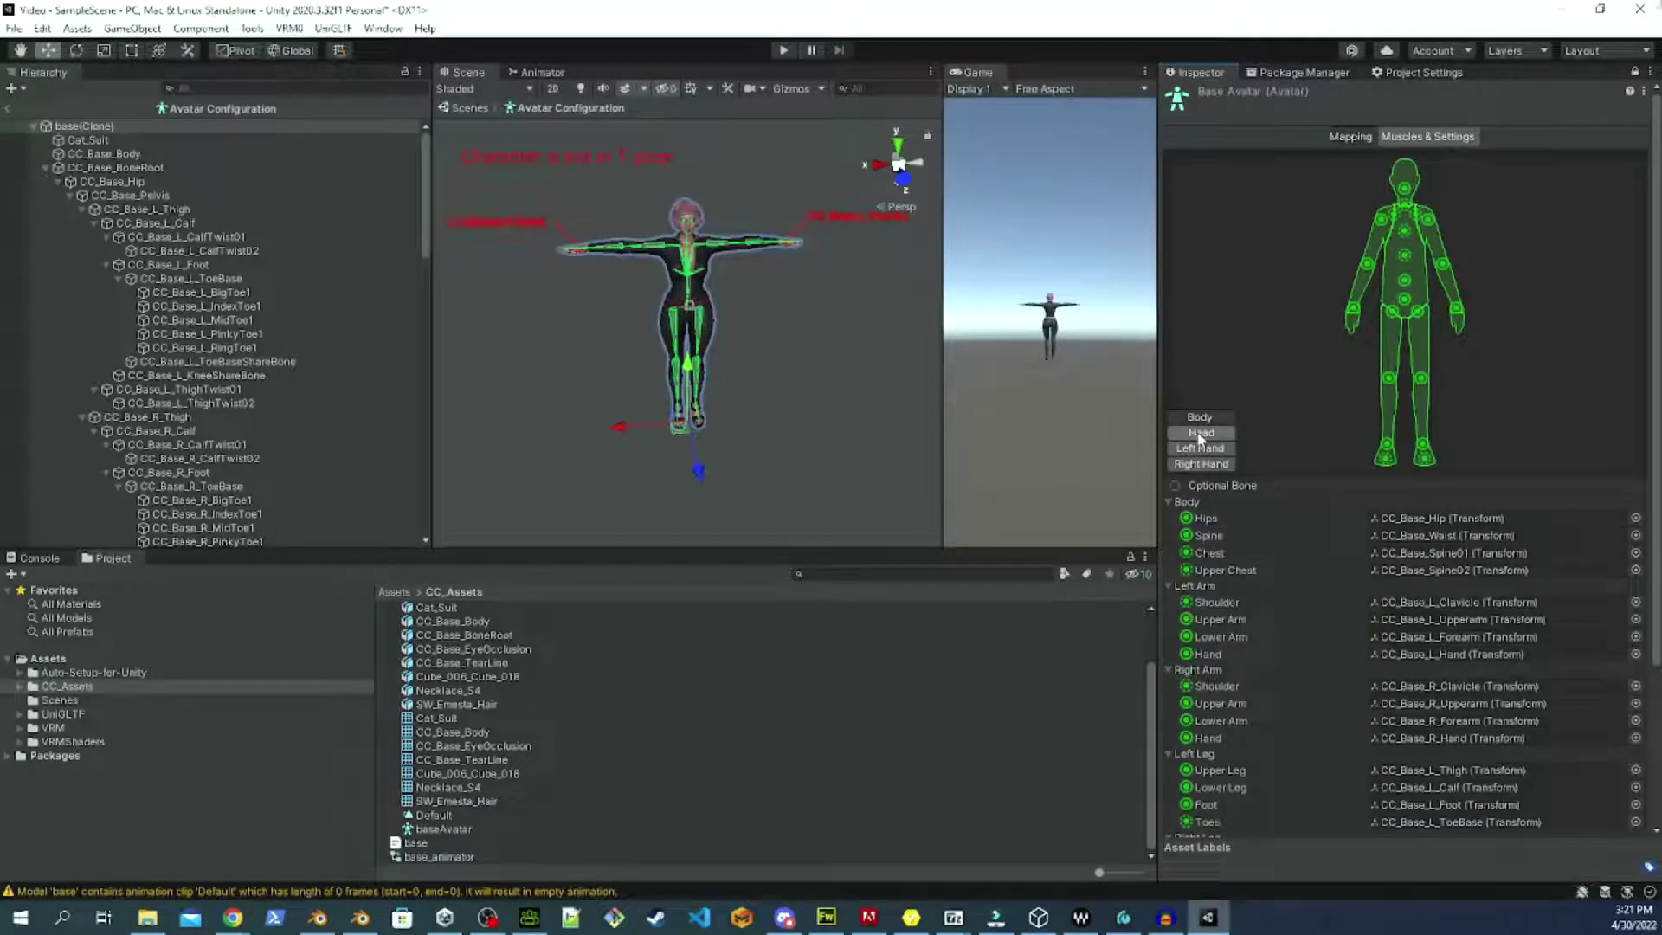
click(1200, 434)
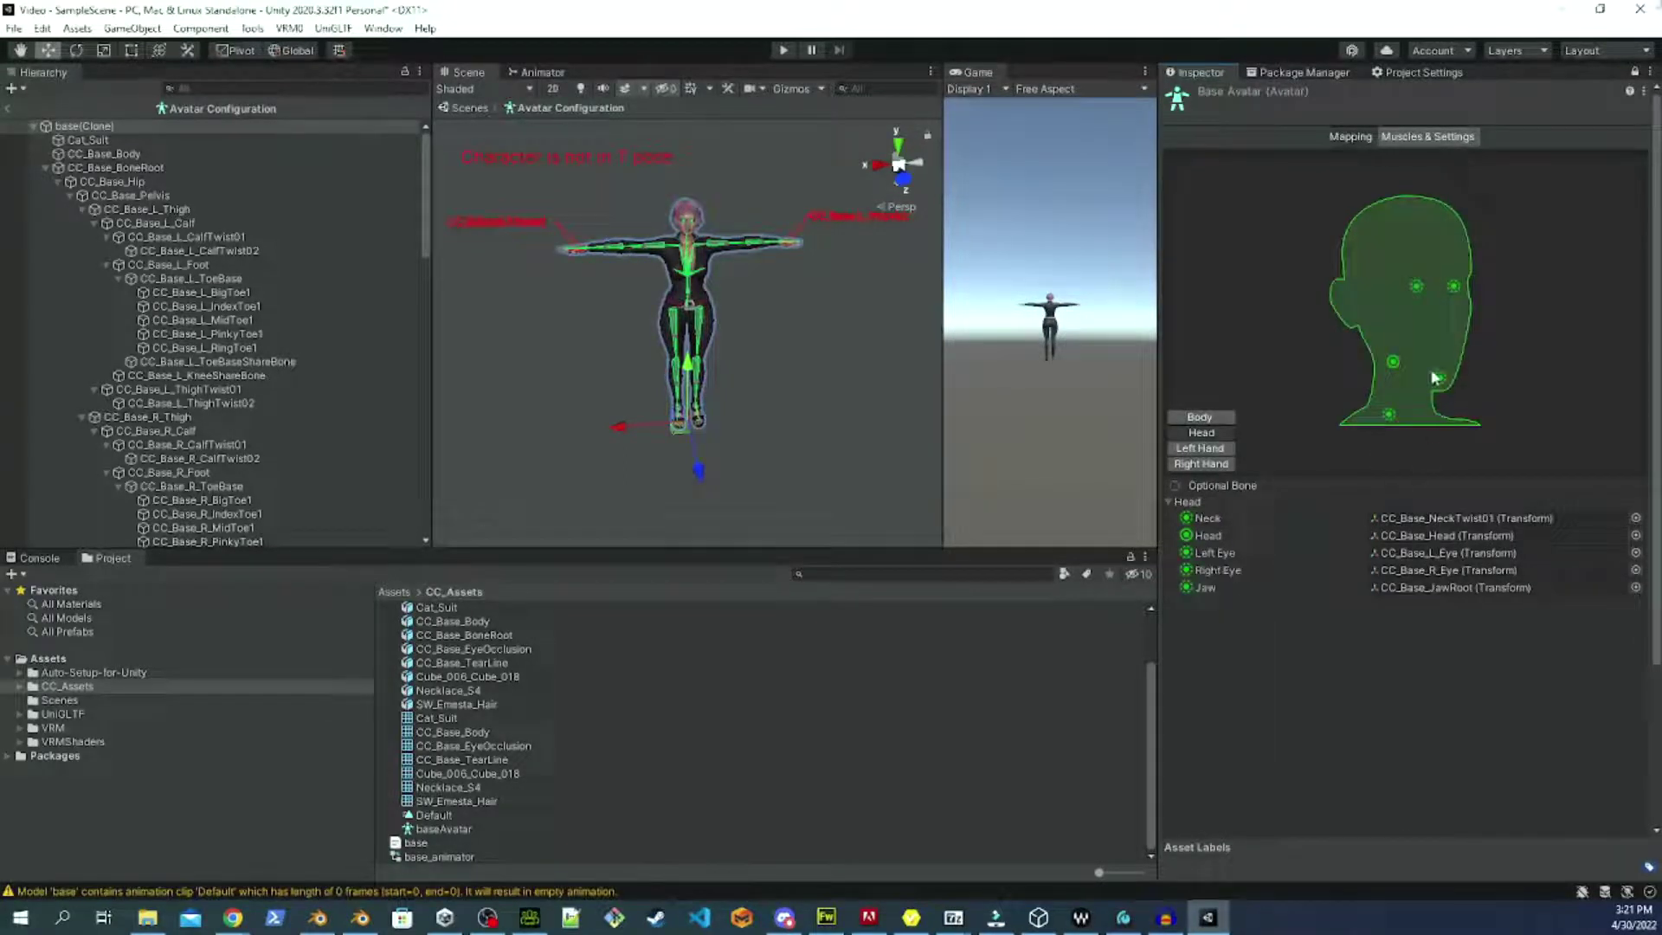
click(1393, 360)
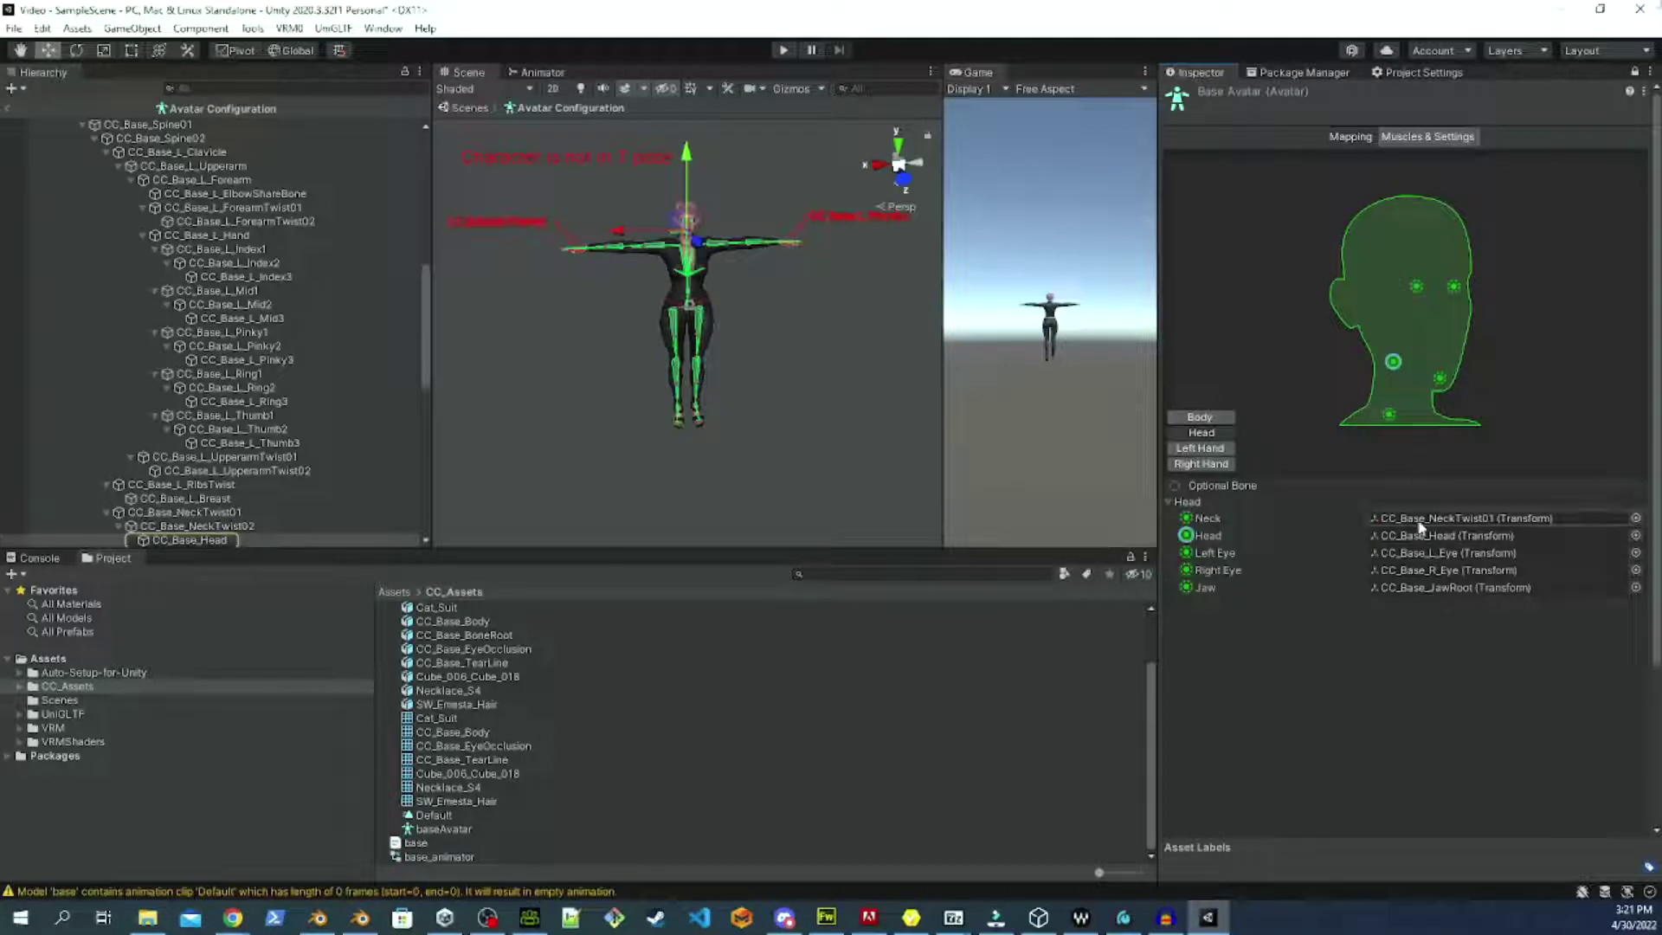
click(1212, 587)
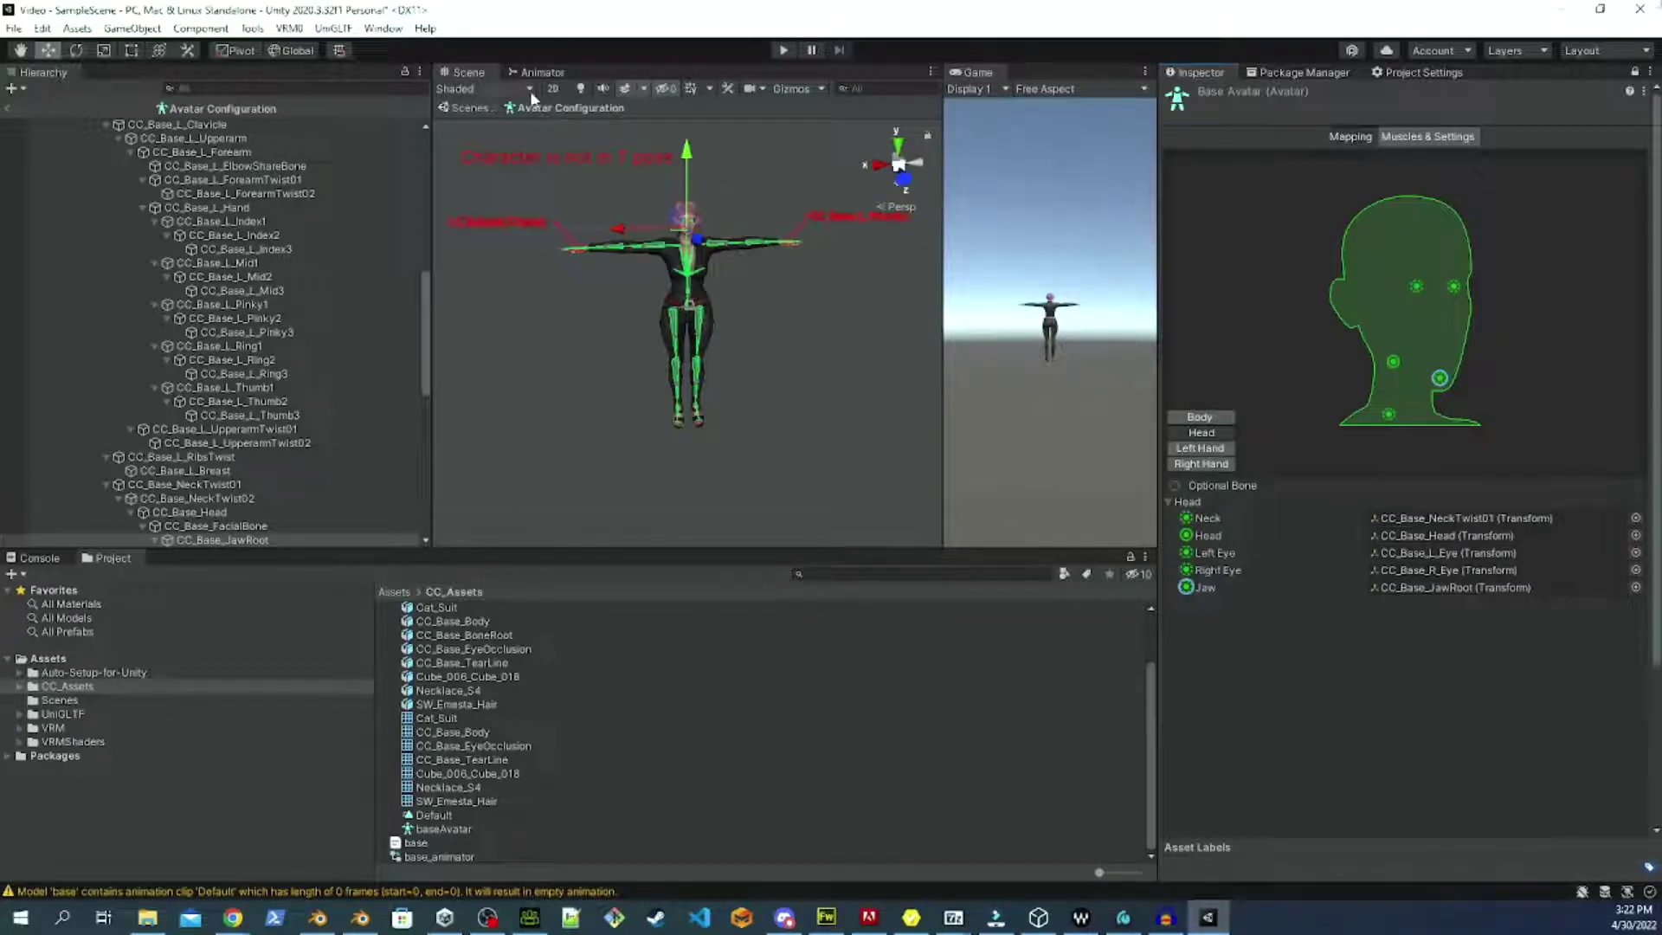
click(820, 89)
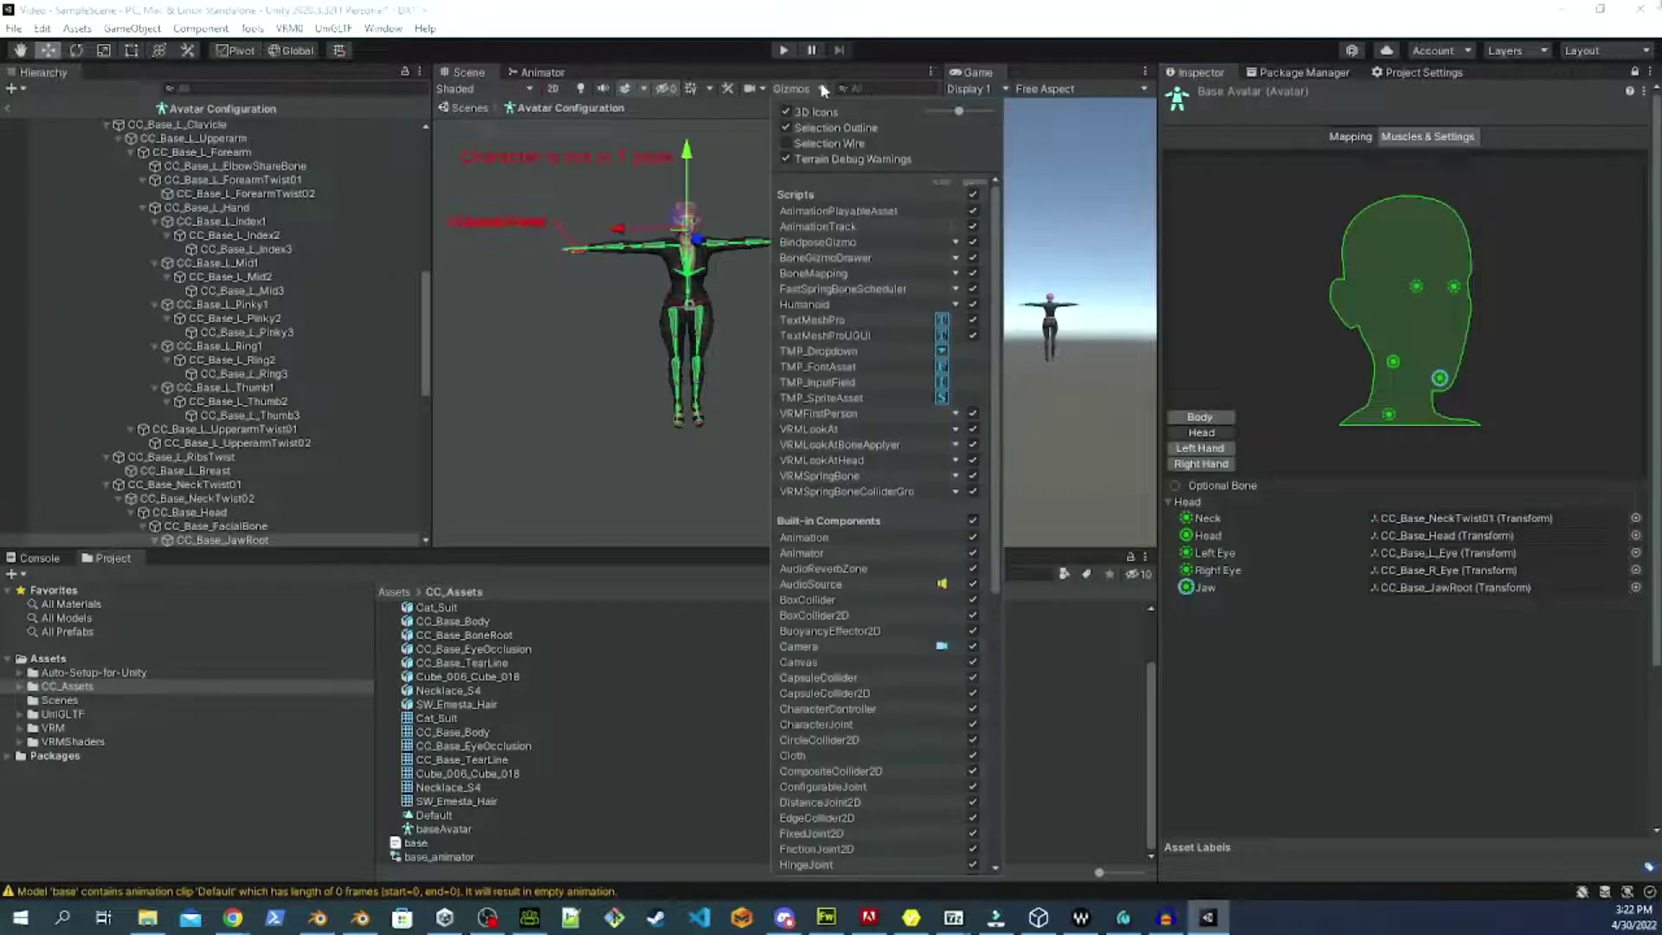
click(819, 82)
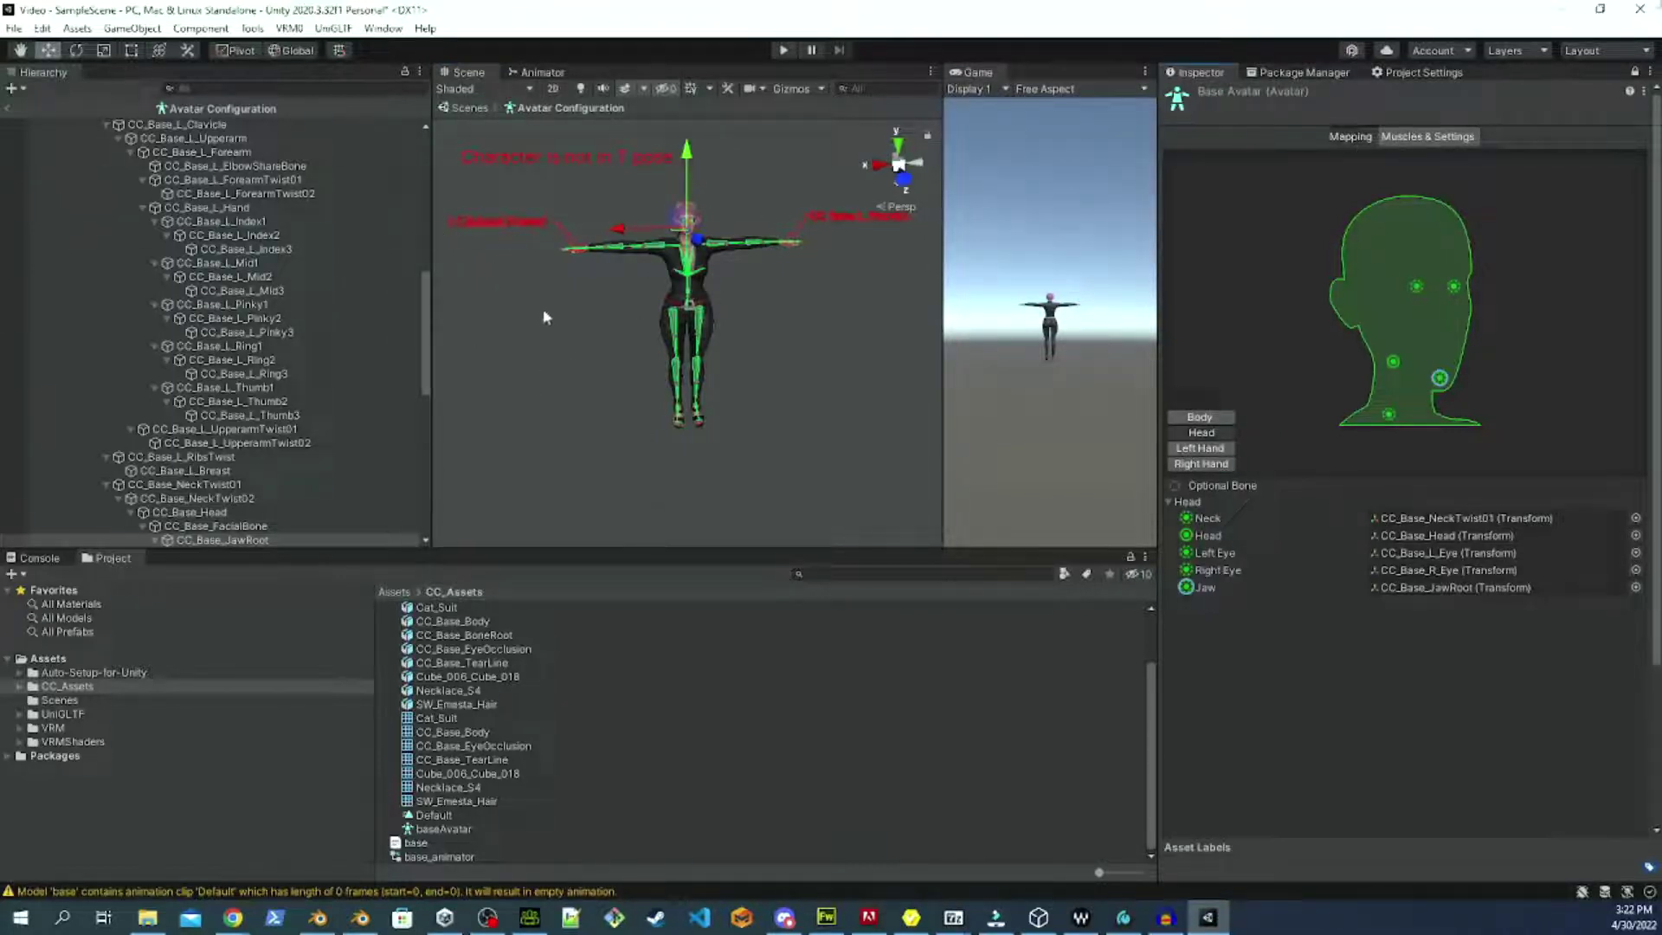
scroll(753, 262, up, 4)
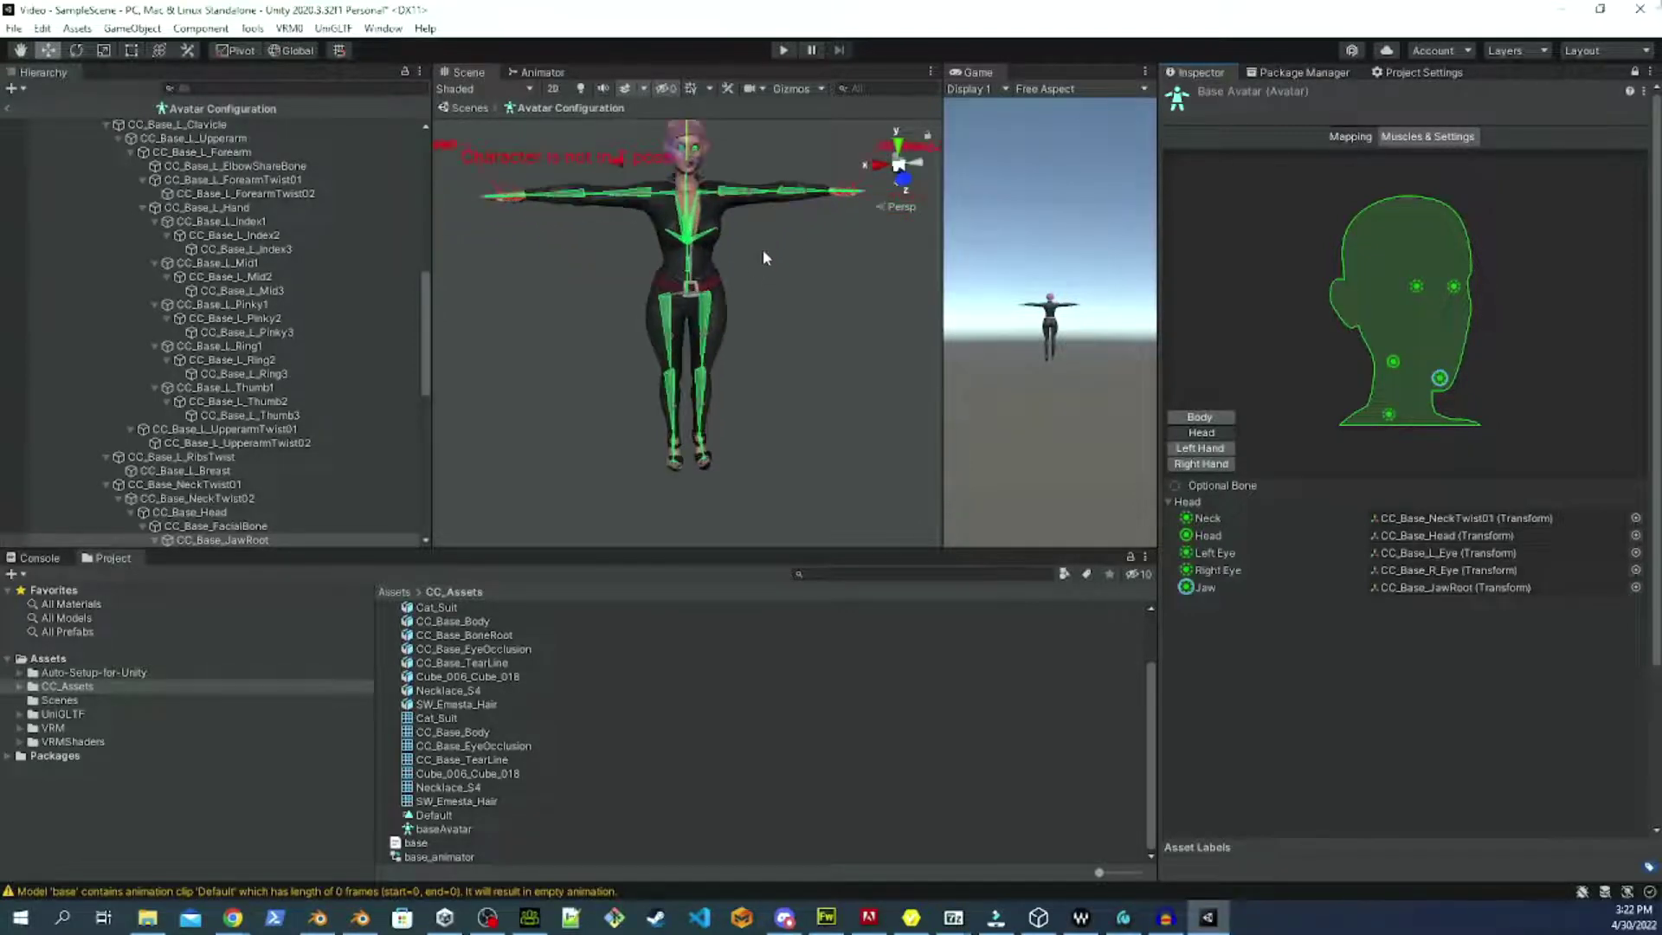
scroll(818, 389, up, 4)
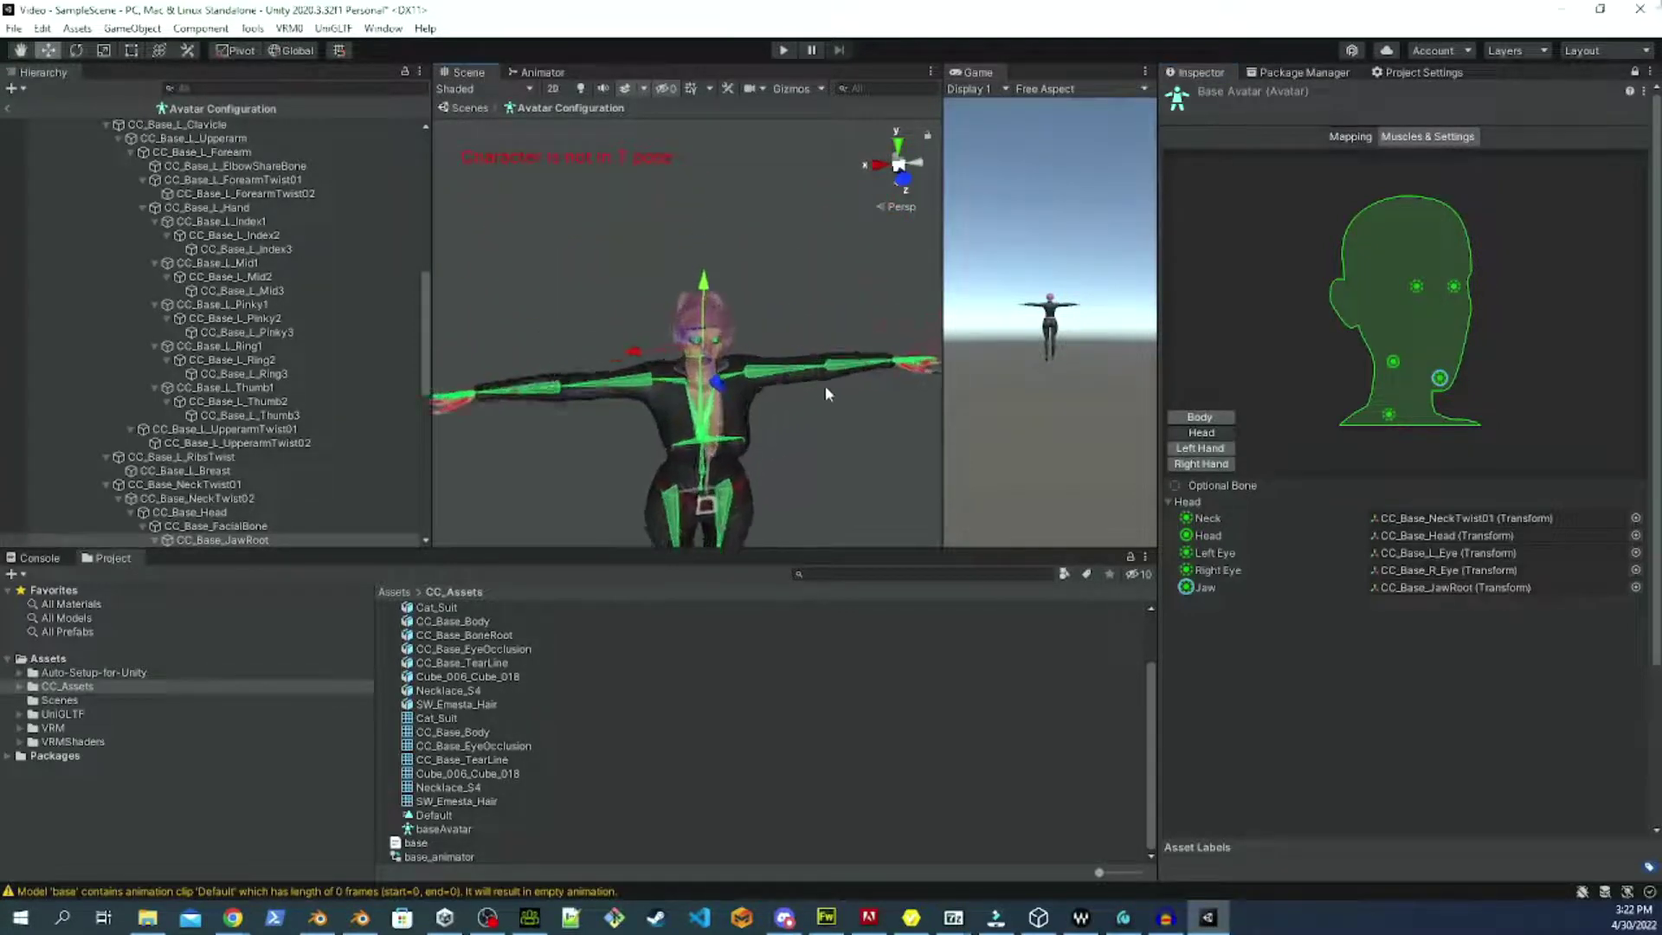
drag(878, 396, 866, 311)
click(1362, 400)
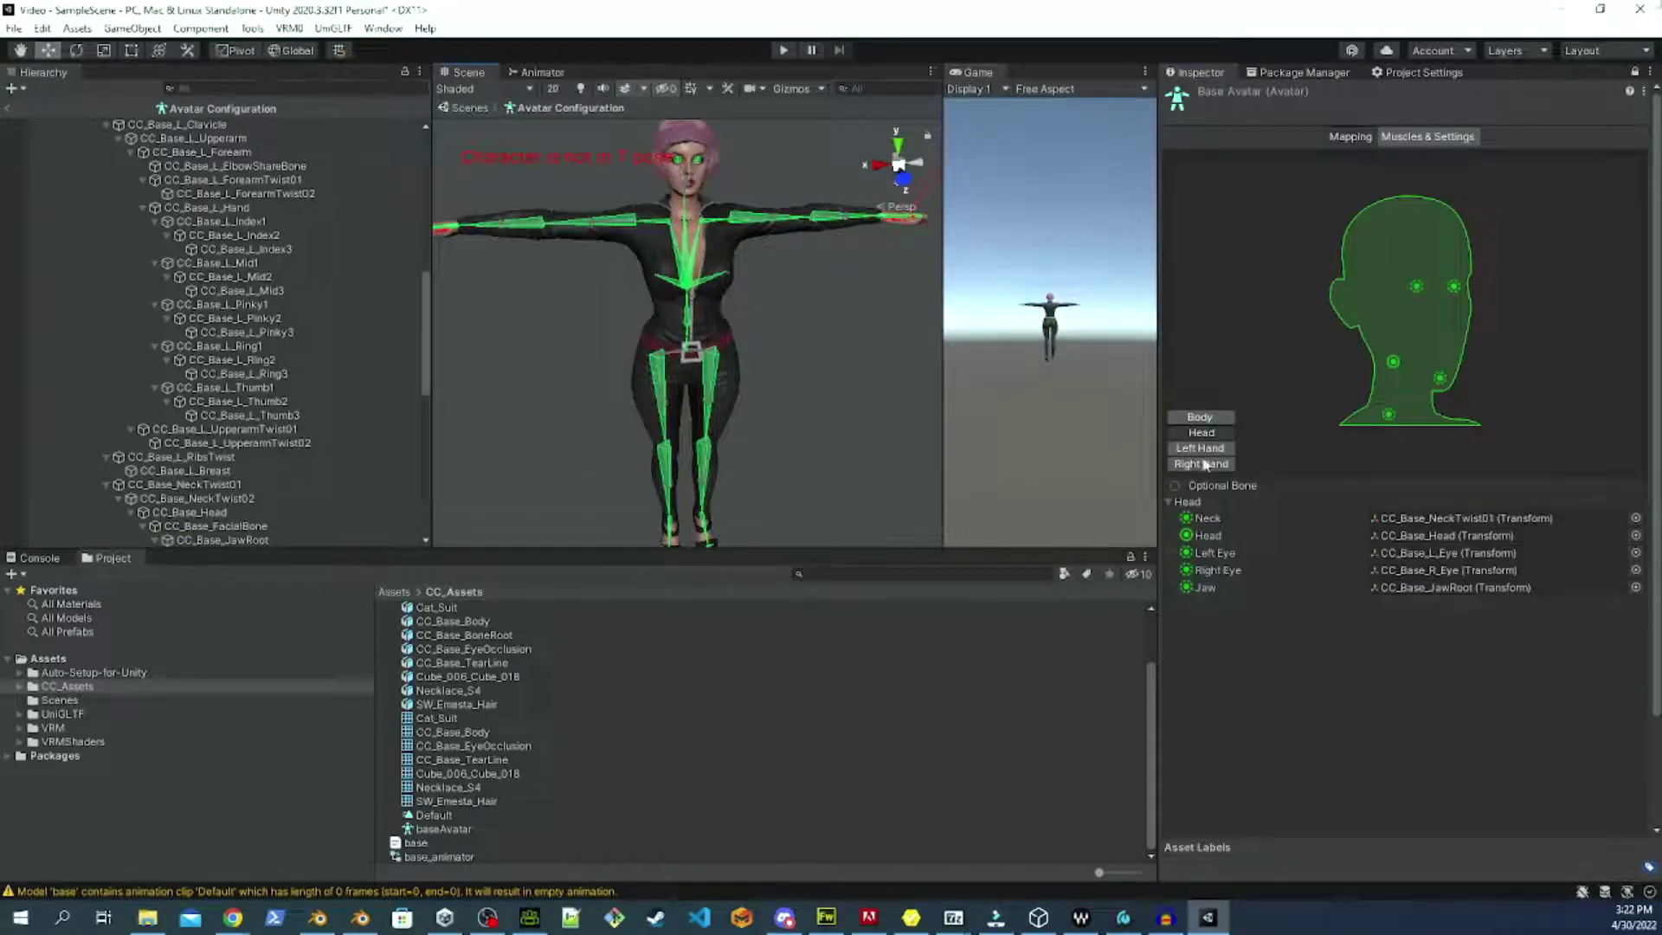
scroll(1436, 756, down, 3)
Finish avatar configuration, open the VRM 0.x exporter for base, review its required fields, and close it.
click(1627, 820)
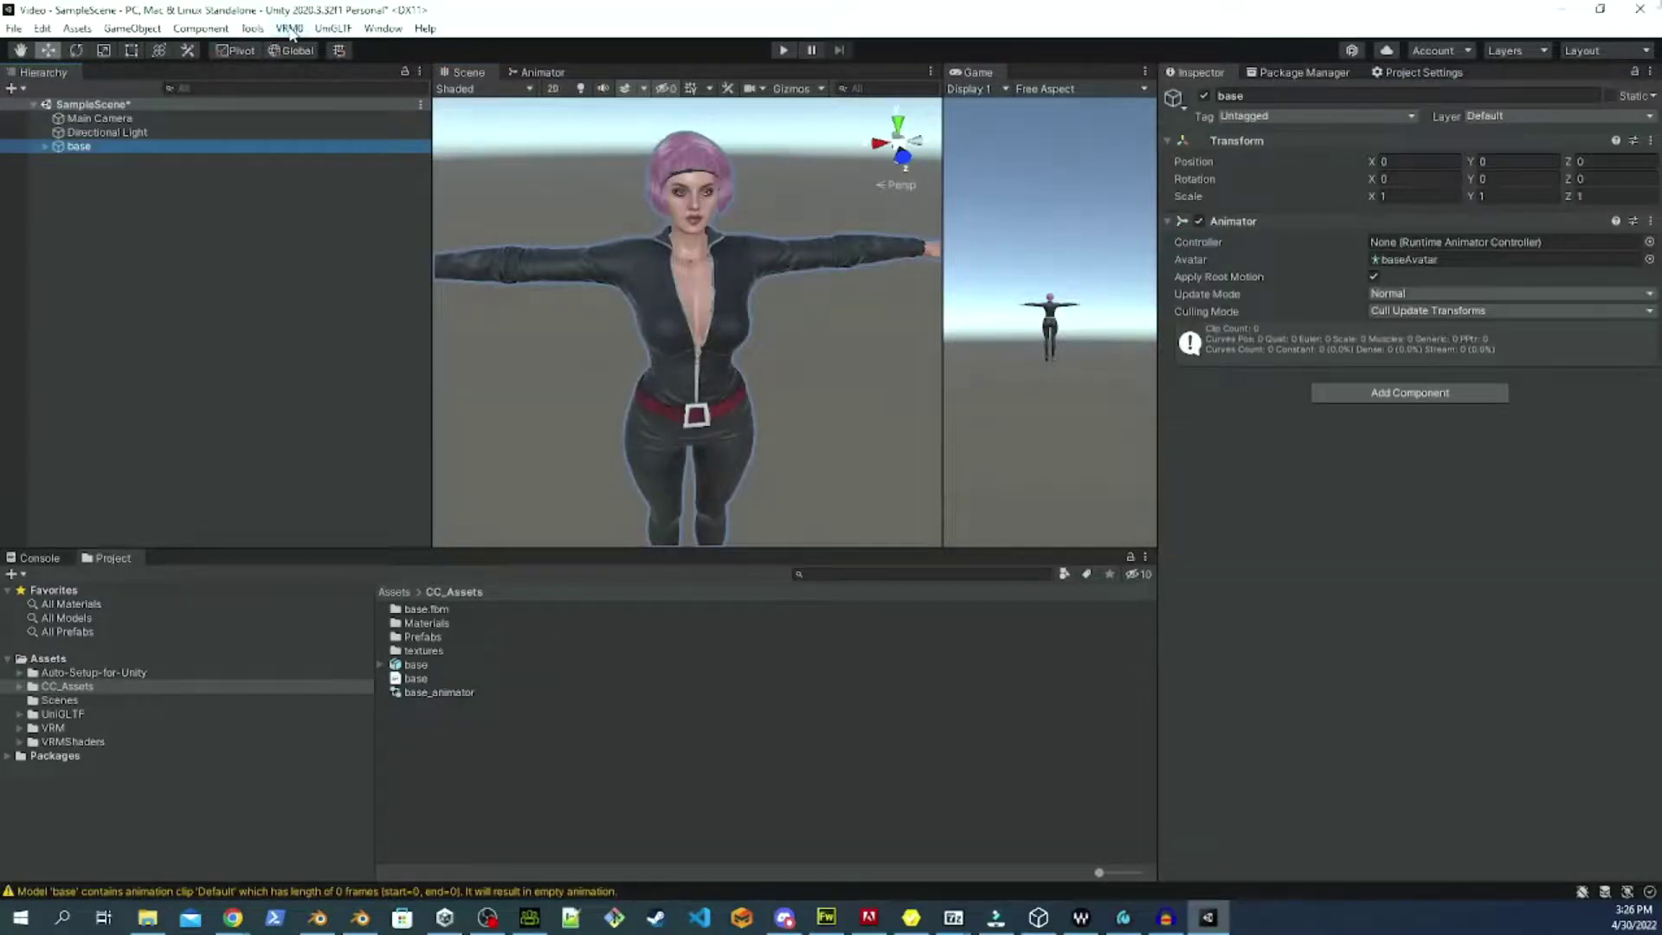
click(290, 28)
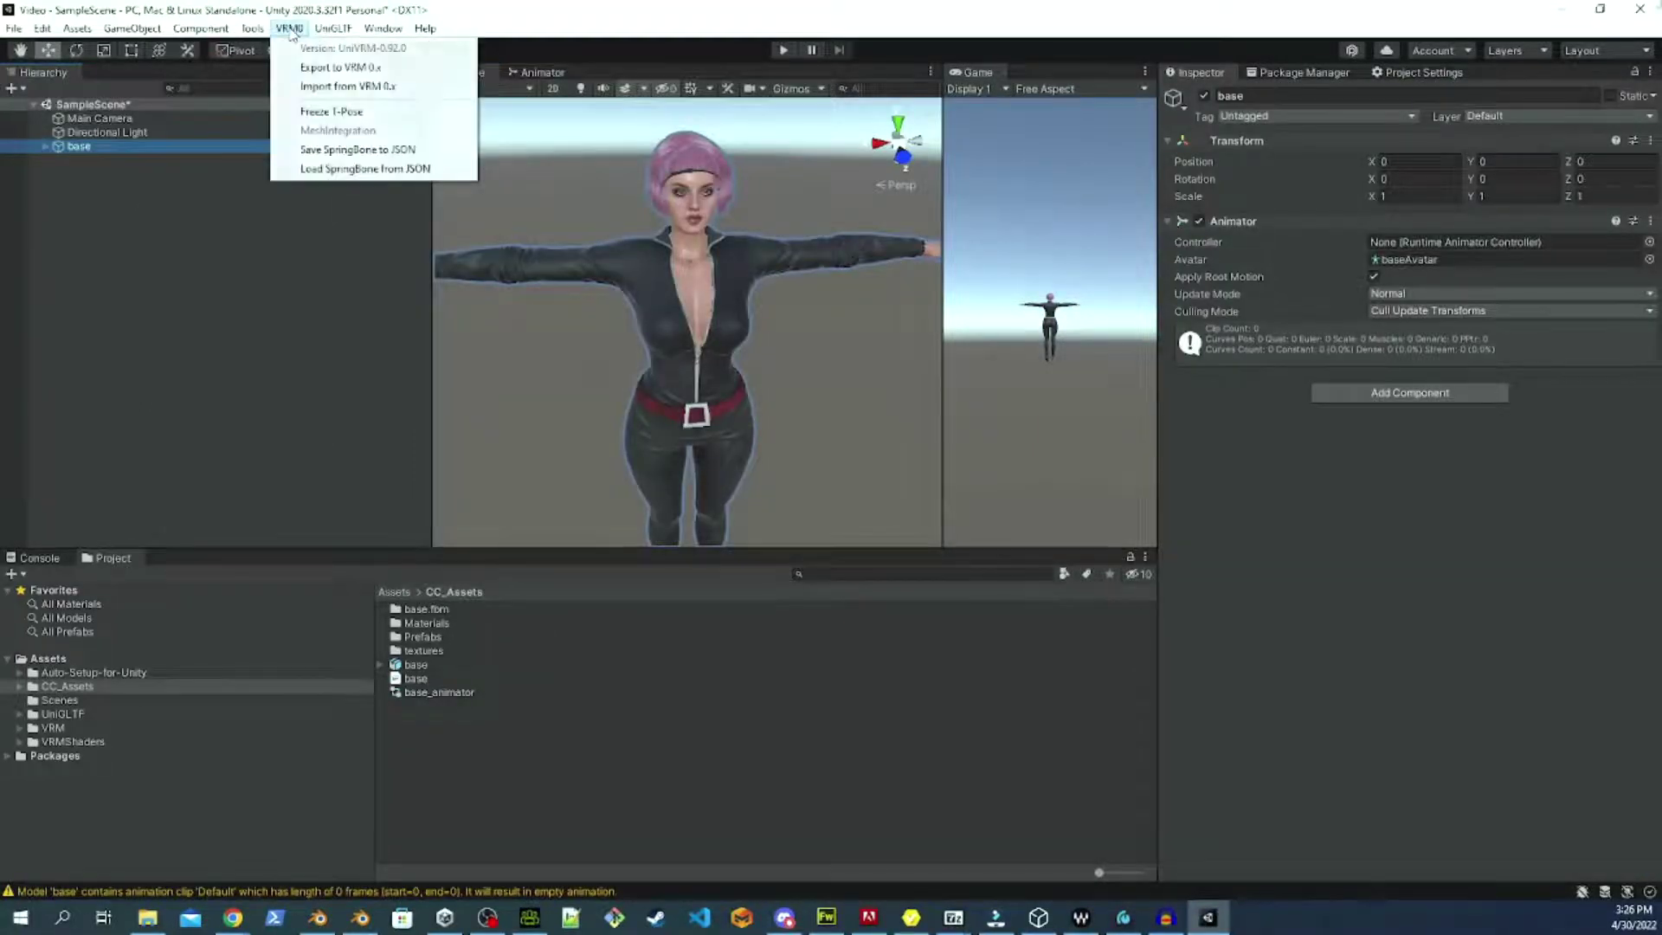
mouse_move(290, 28)
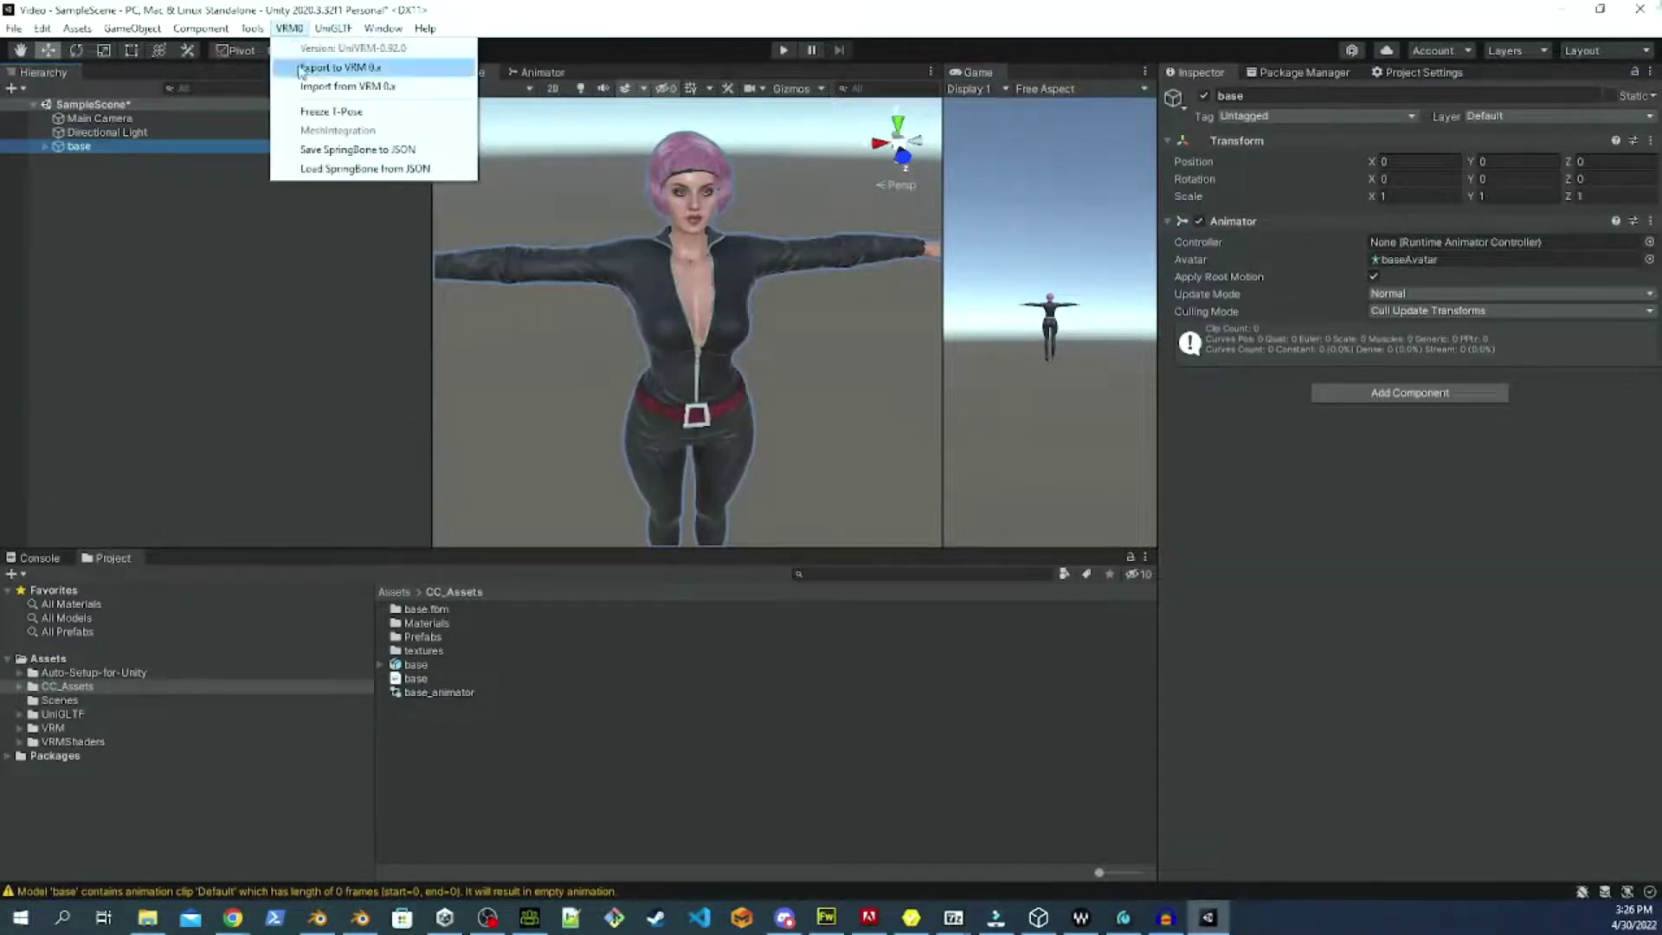
click(299, 67)
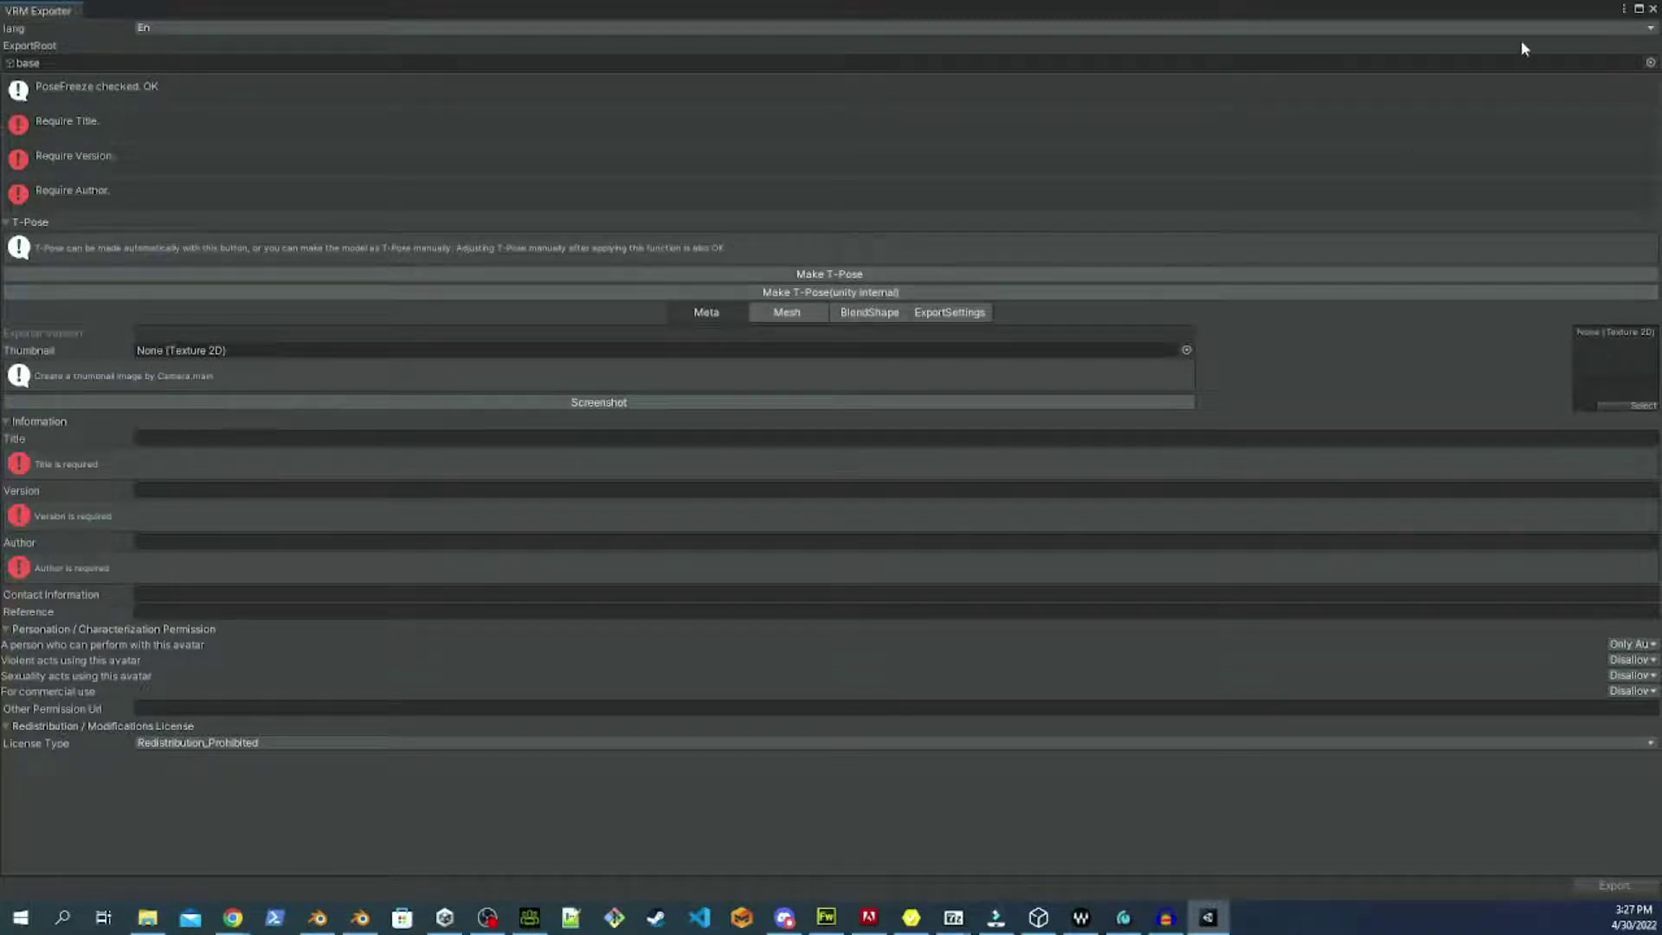
click(1653, 10)
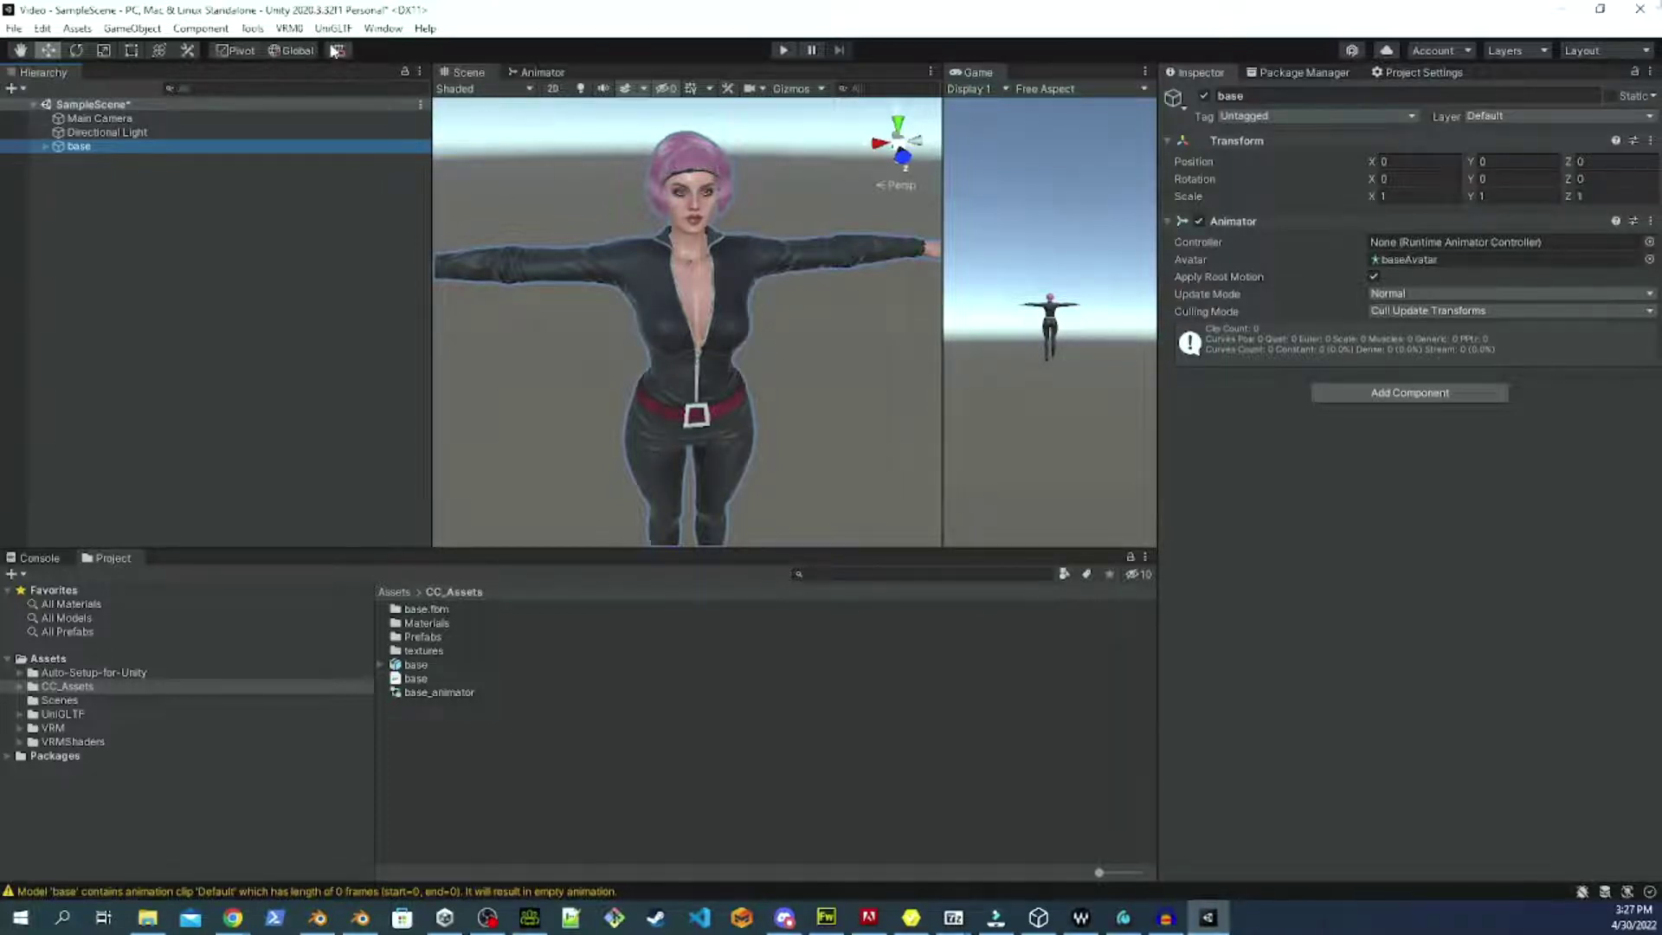
Reopen the VRM 0.x exporter and fill in Title 'base', Version '0' and the author's name.
click(300, 39)
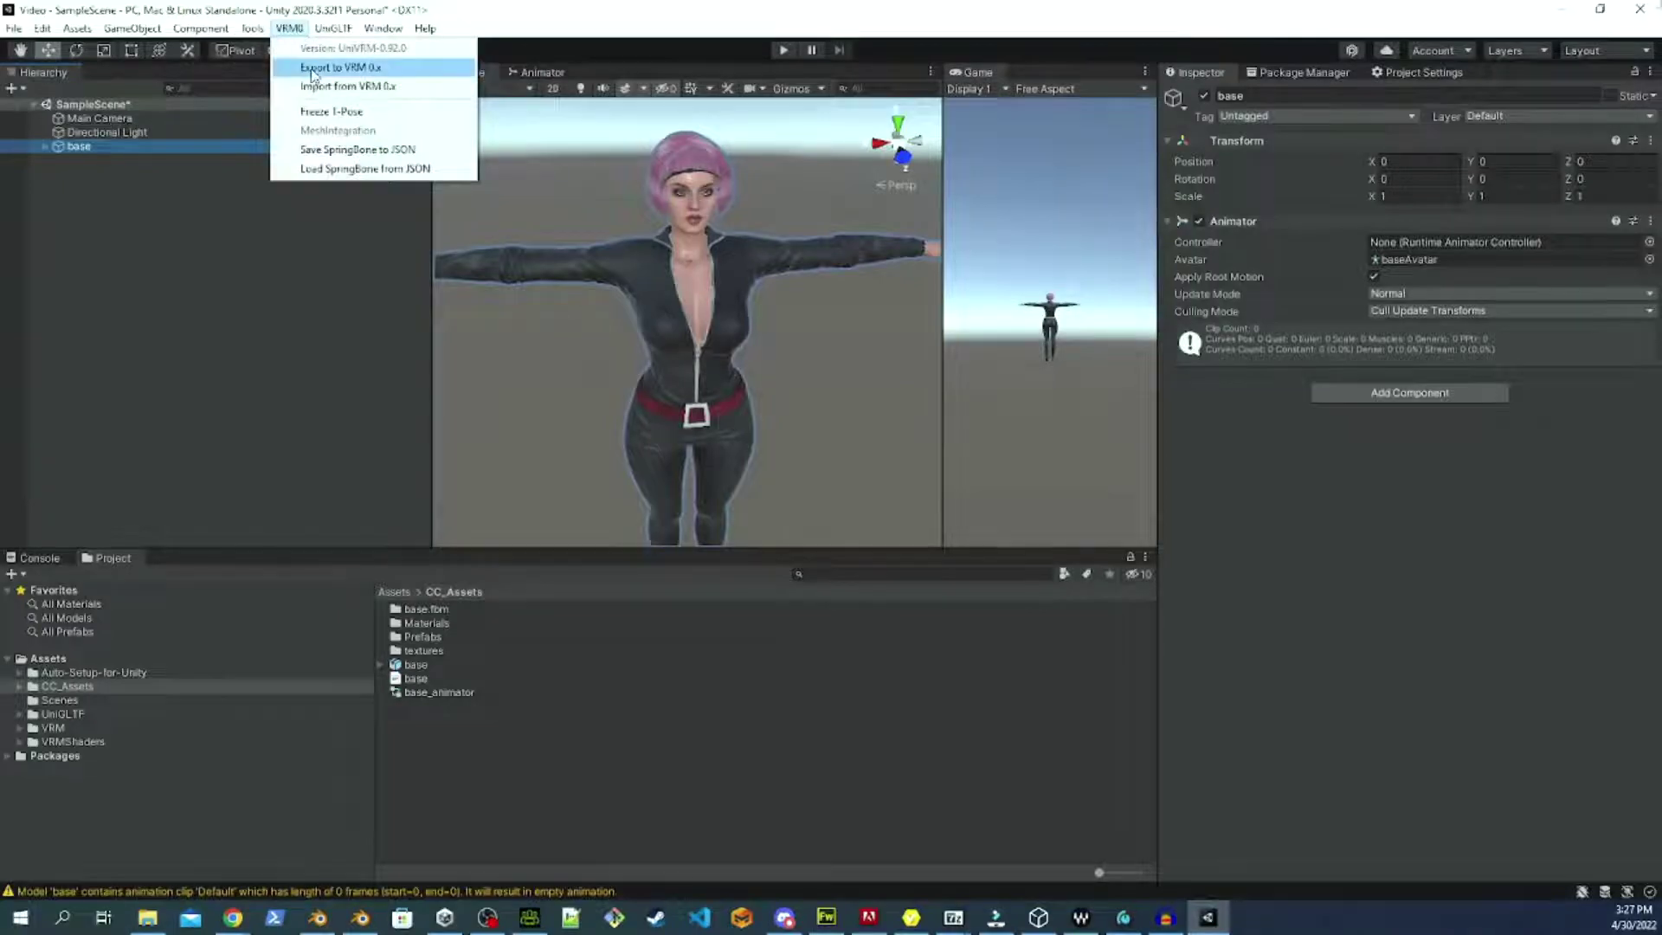
click(309, 68)
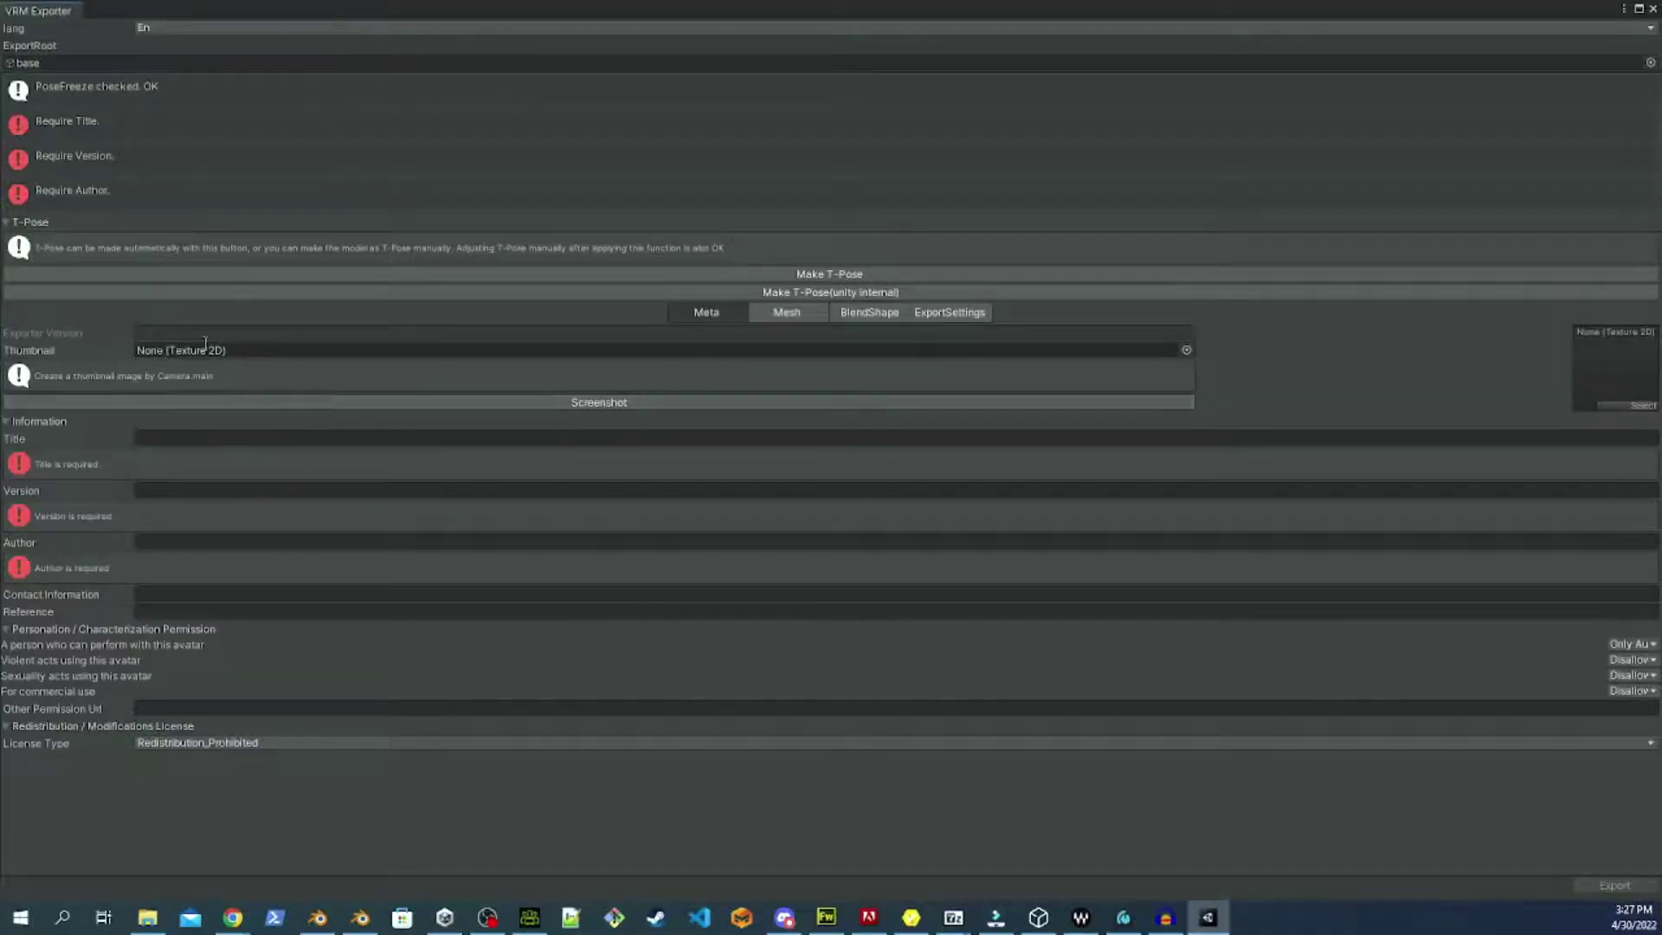
click(201, 441)
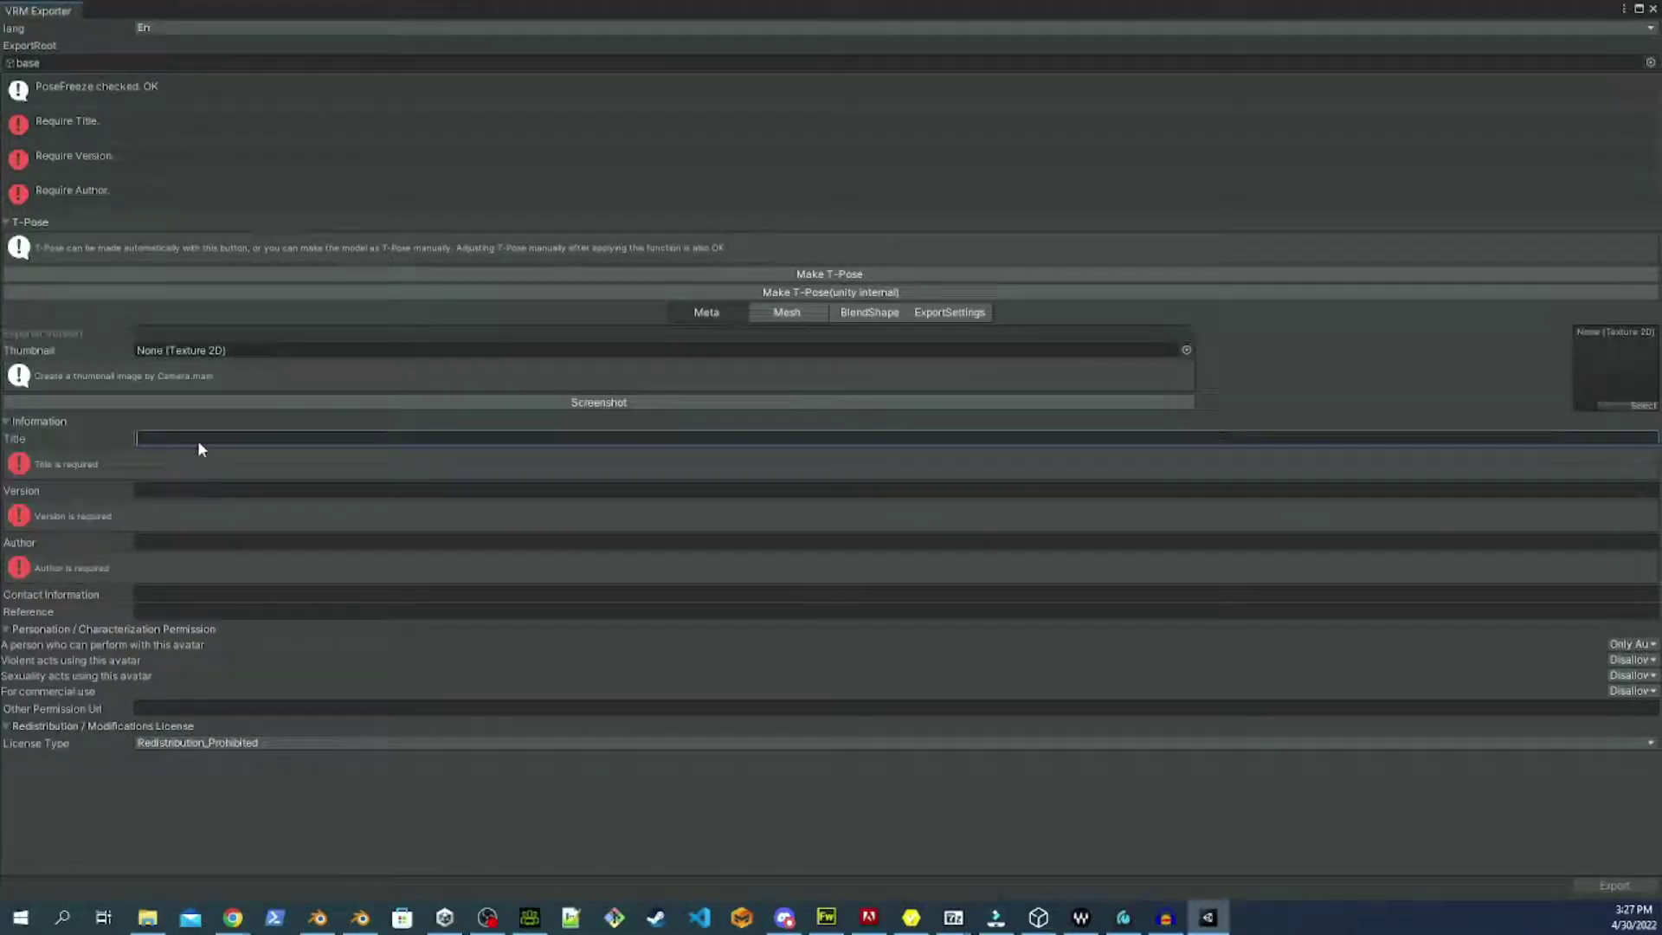
text(base)
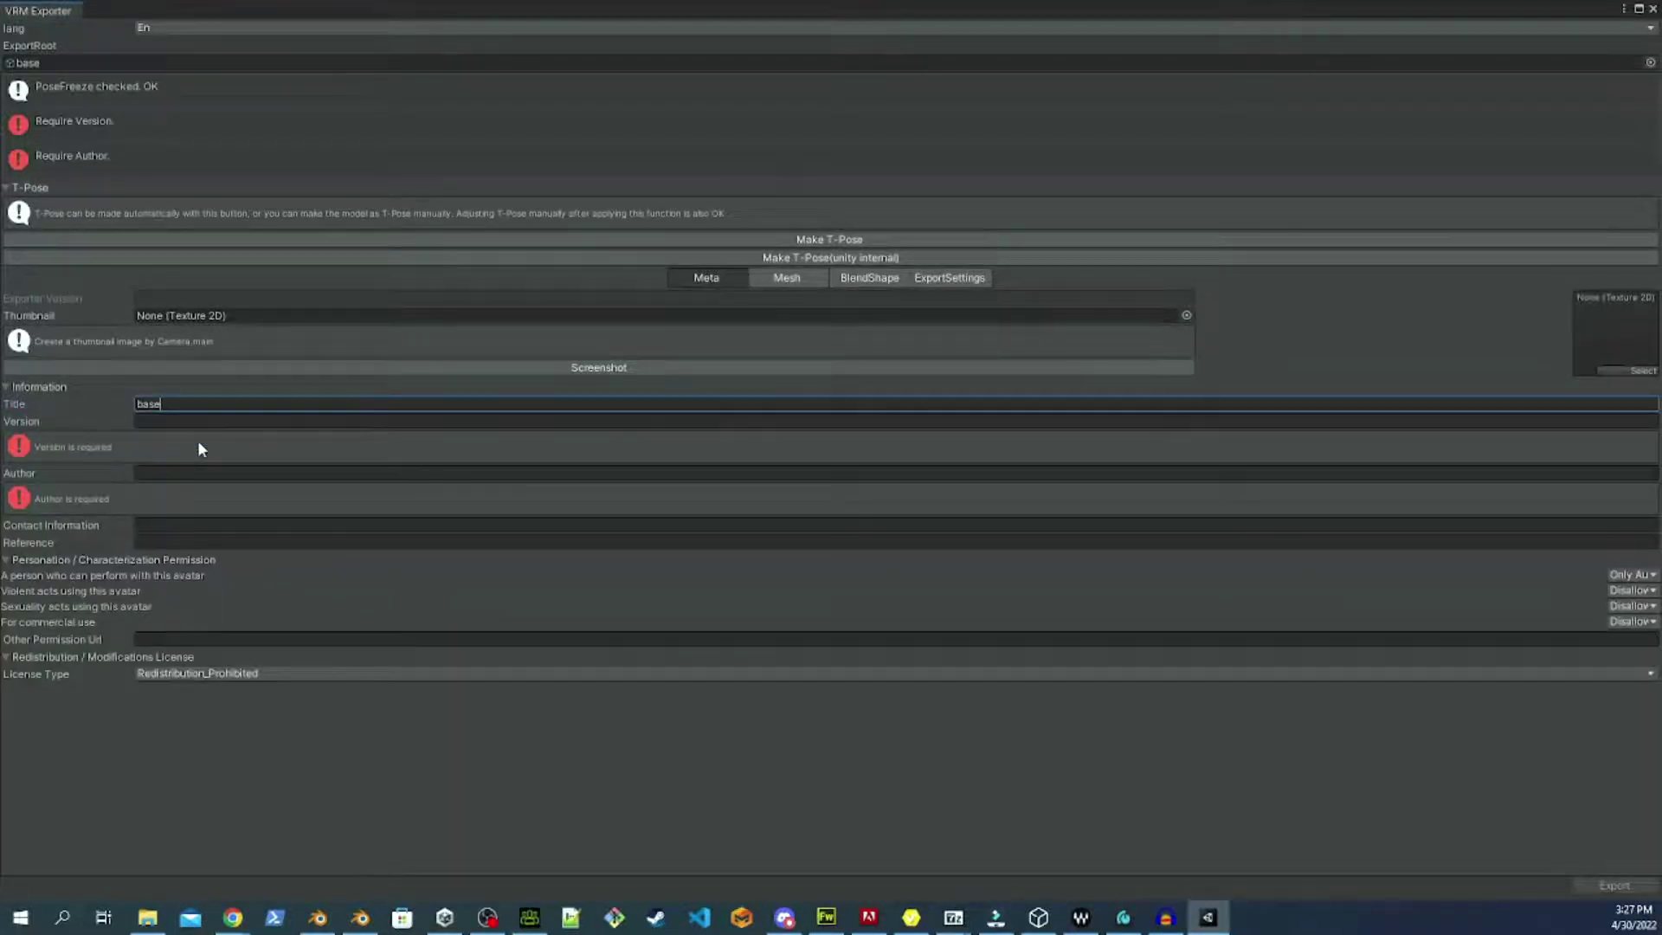
key(Tab)
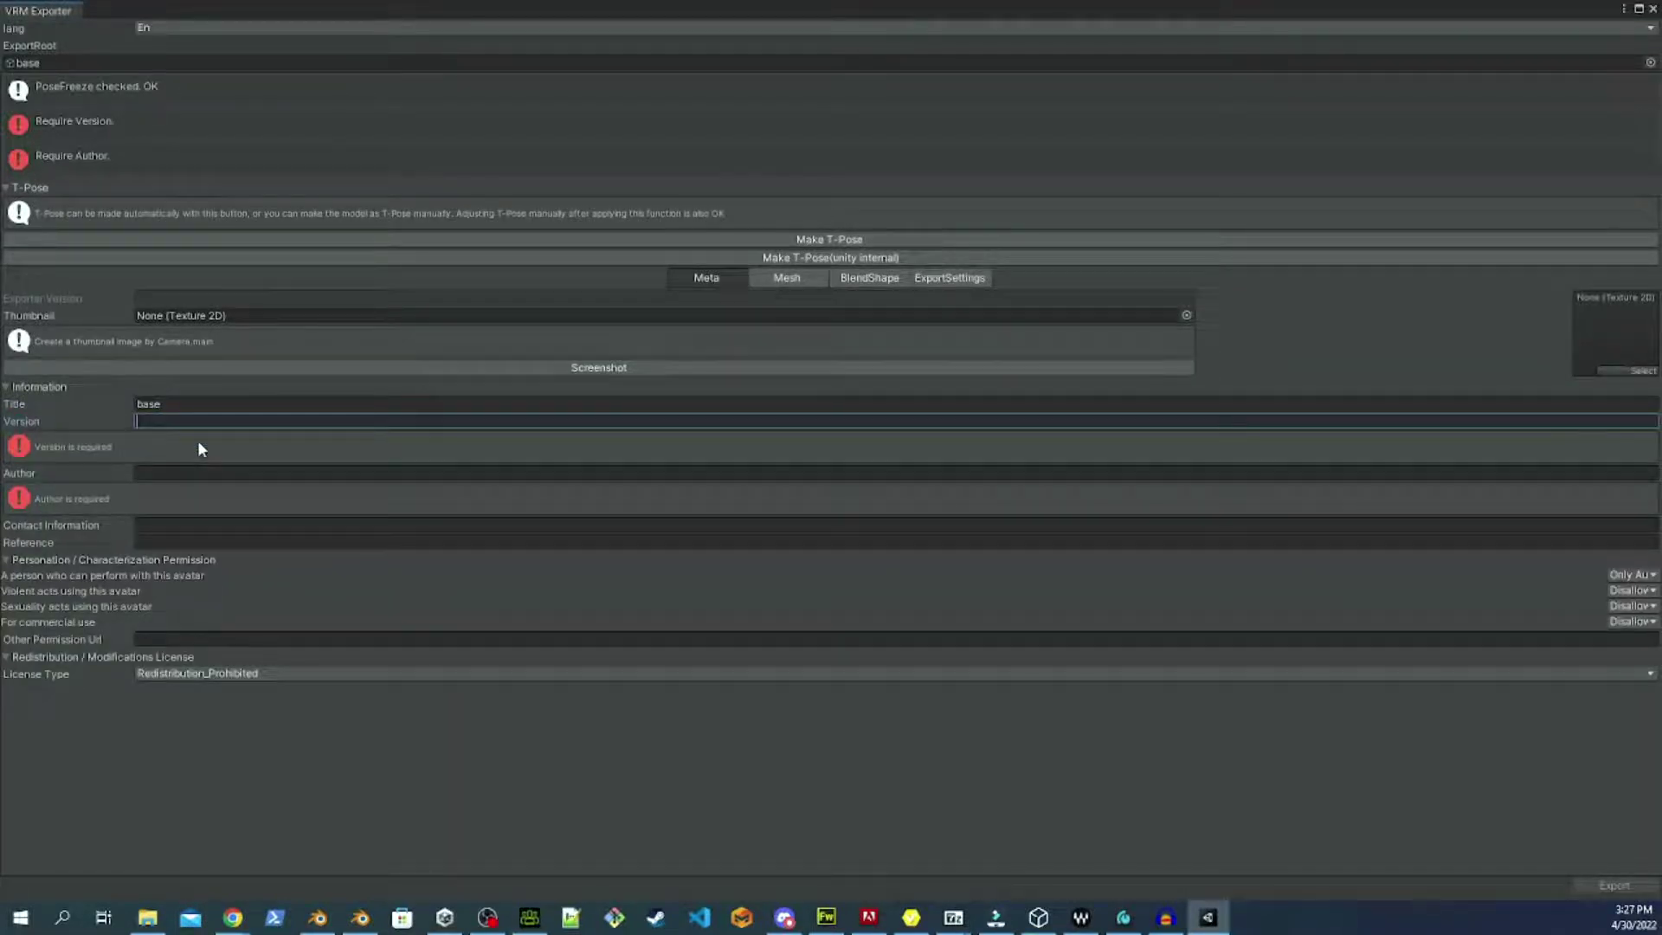
text(0)
key(Tab)
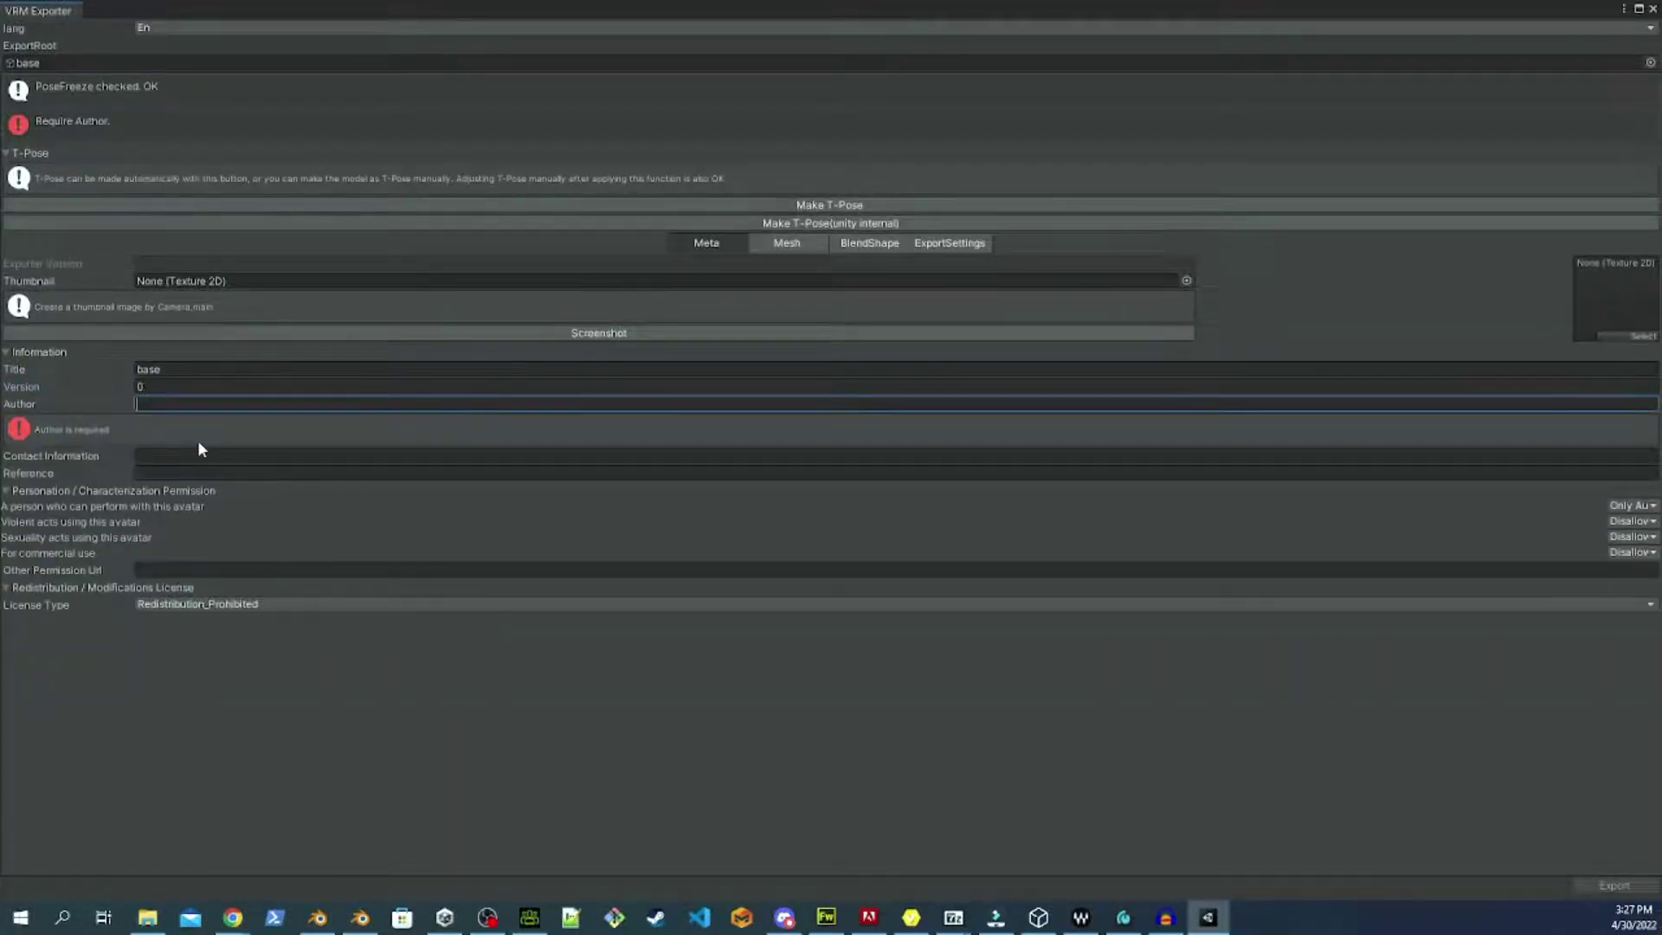
text(Lynne)
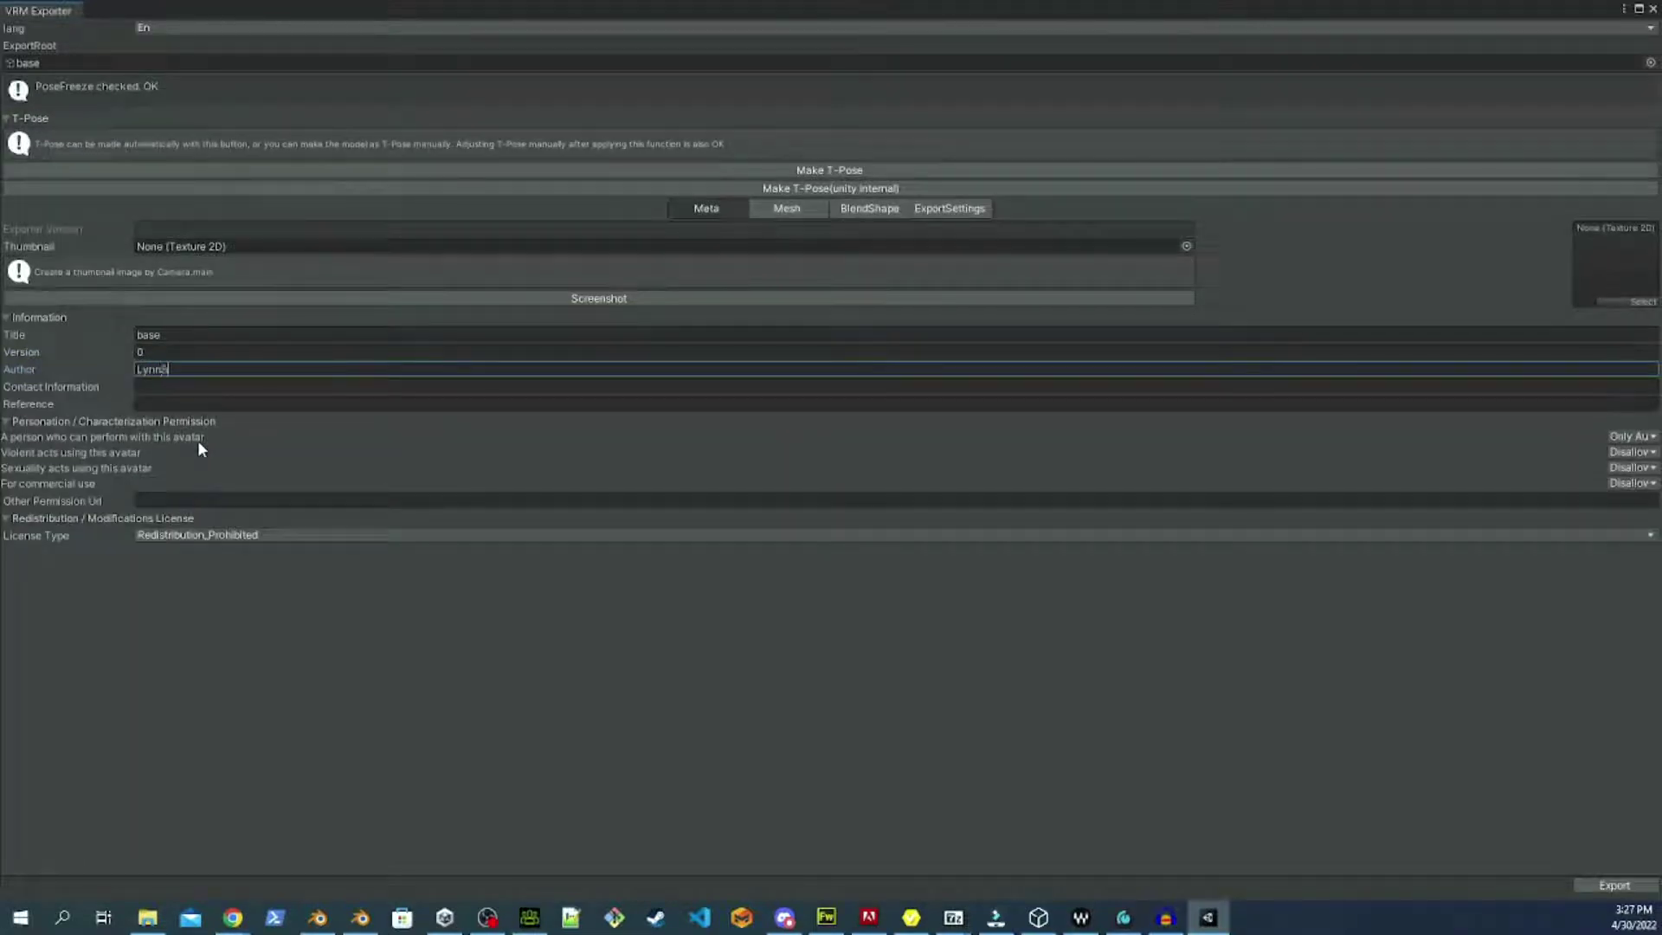
text(pyre)
click(205, 404)
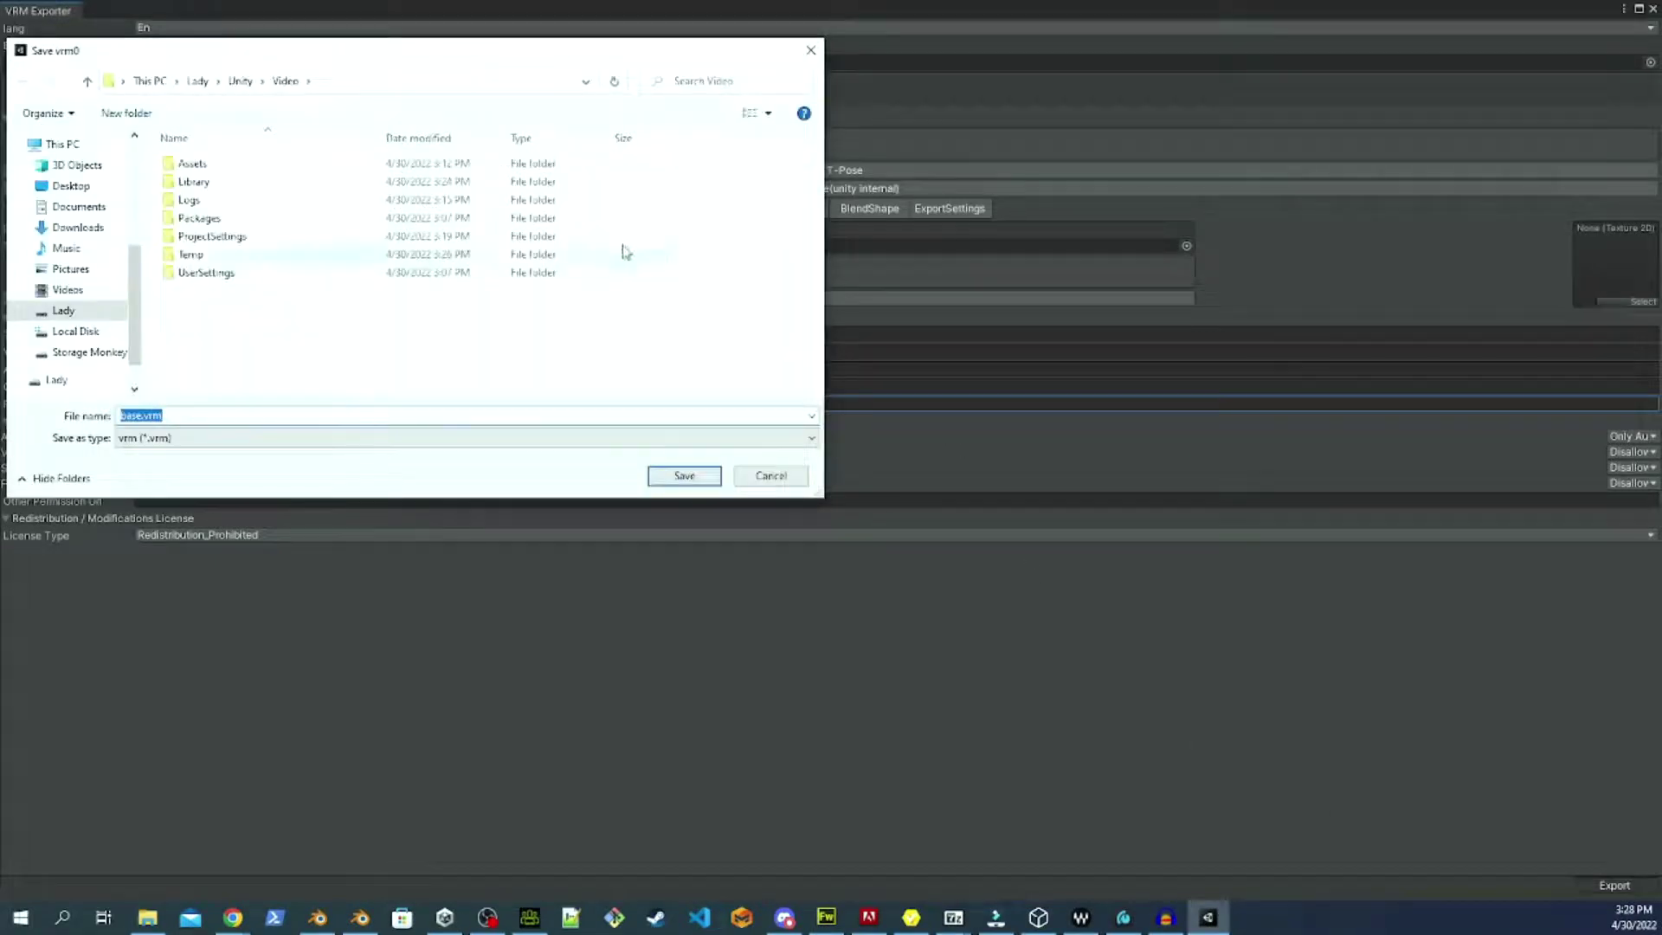
Save base.vrm into the Video project folder inside the Unity folder on the drive.
click(74, 386)
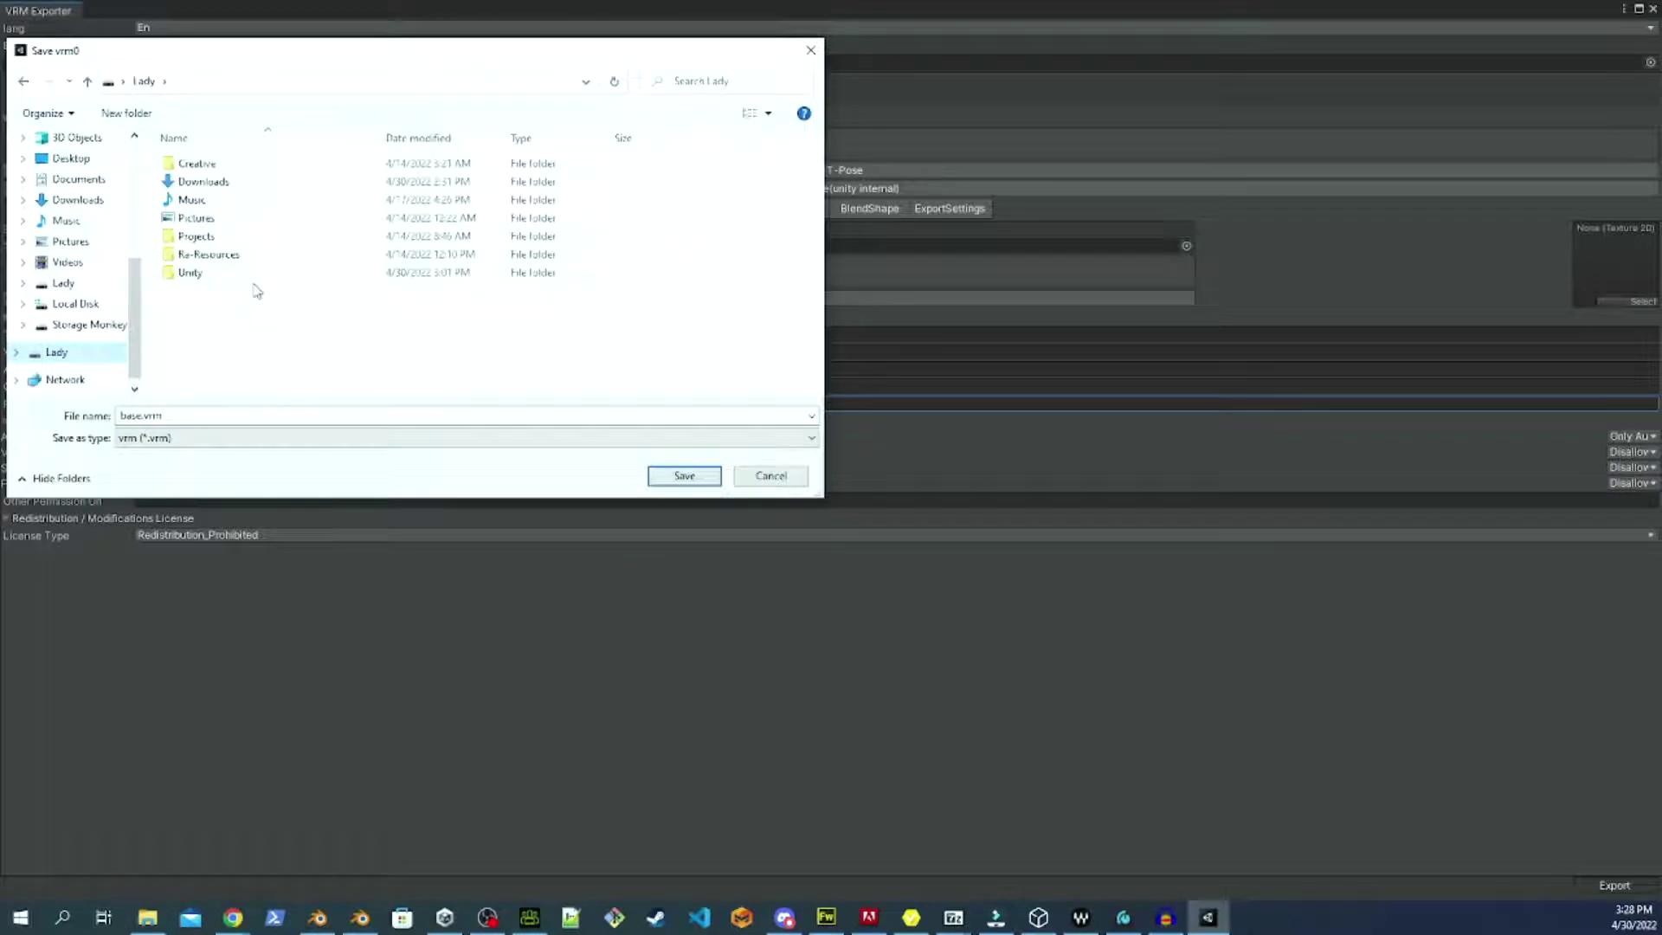
double_click(252, 275)
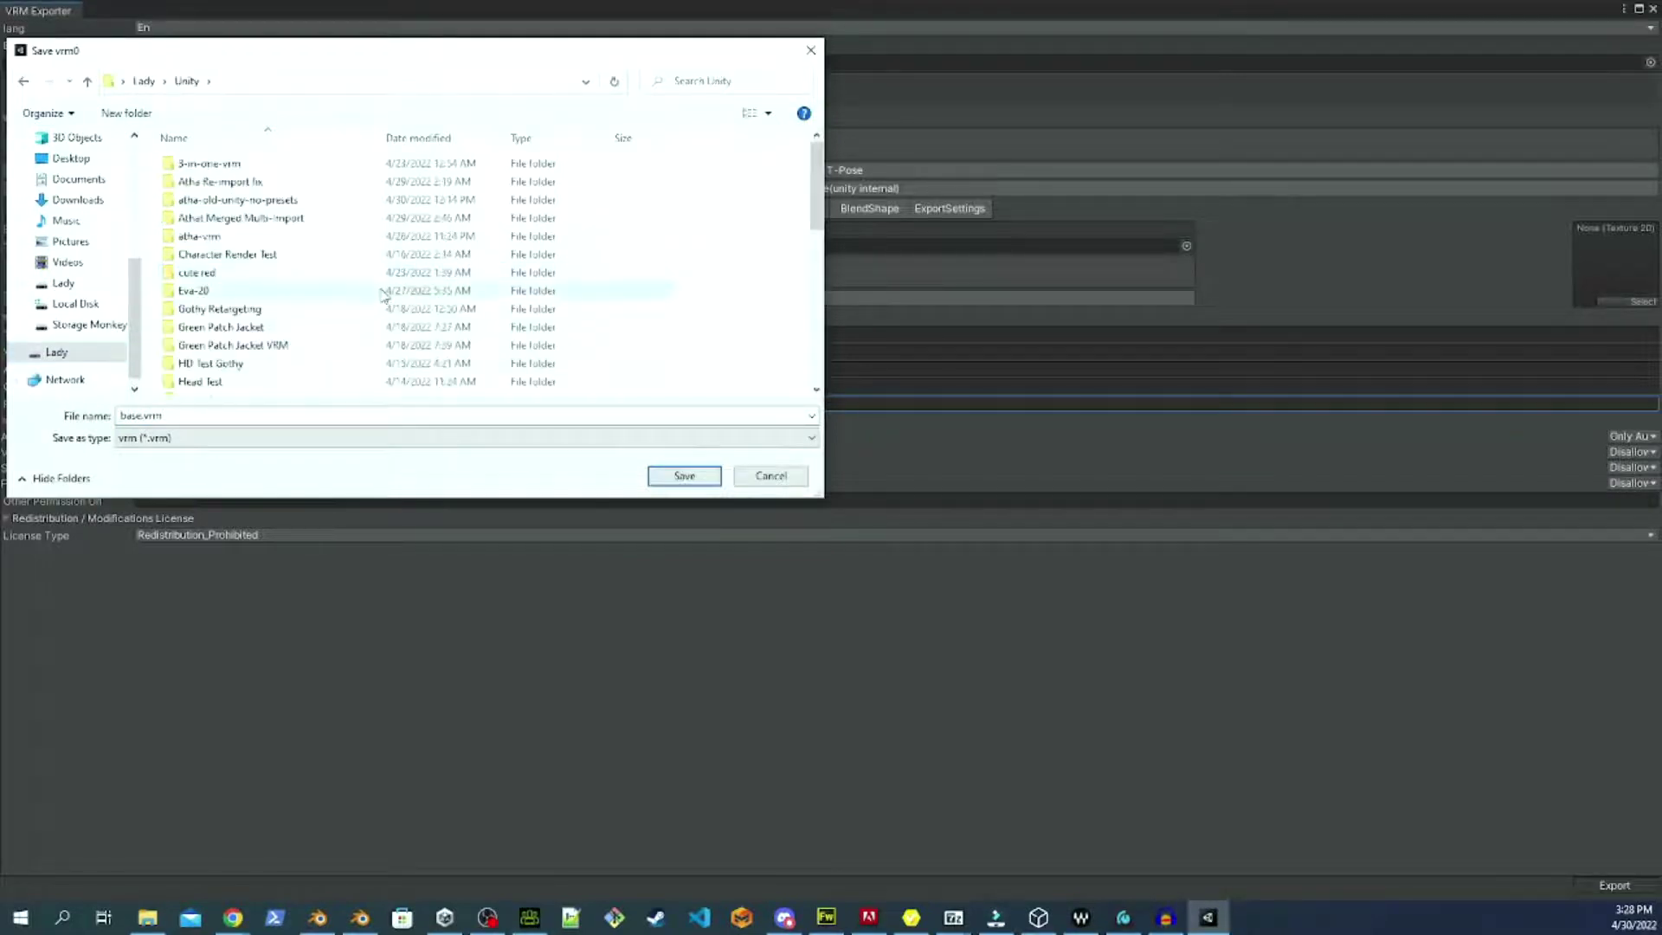
scroll(382, 294, down, 8)
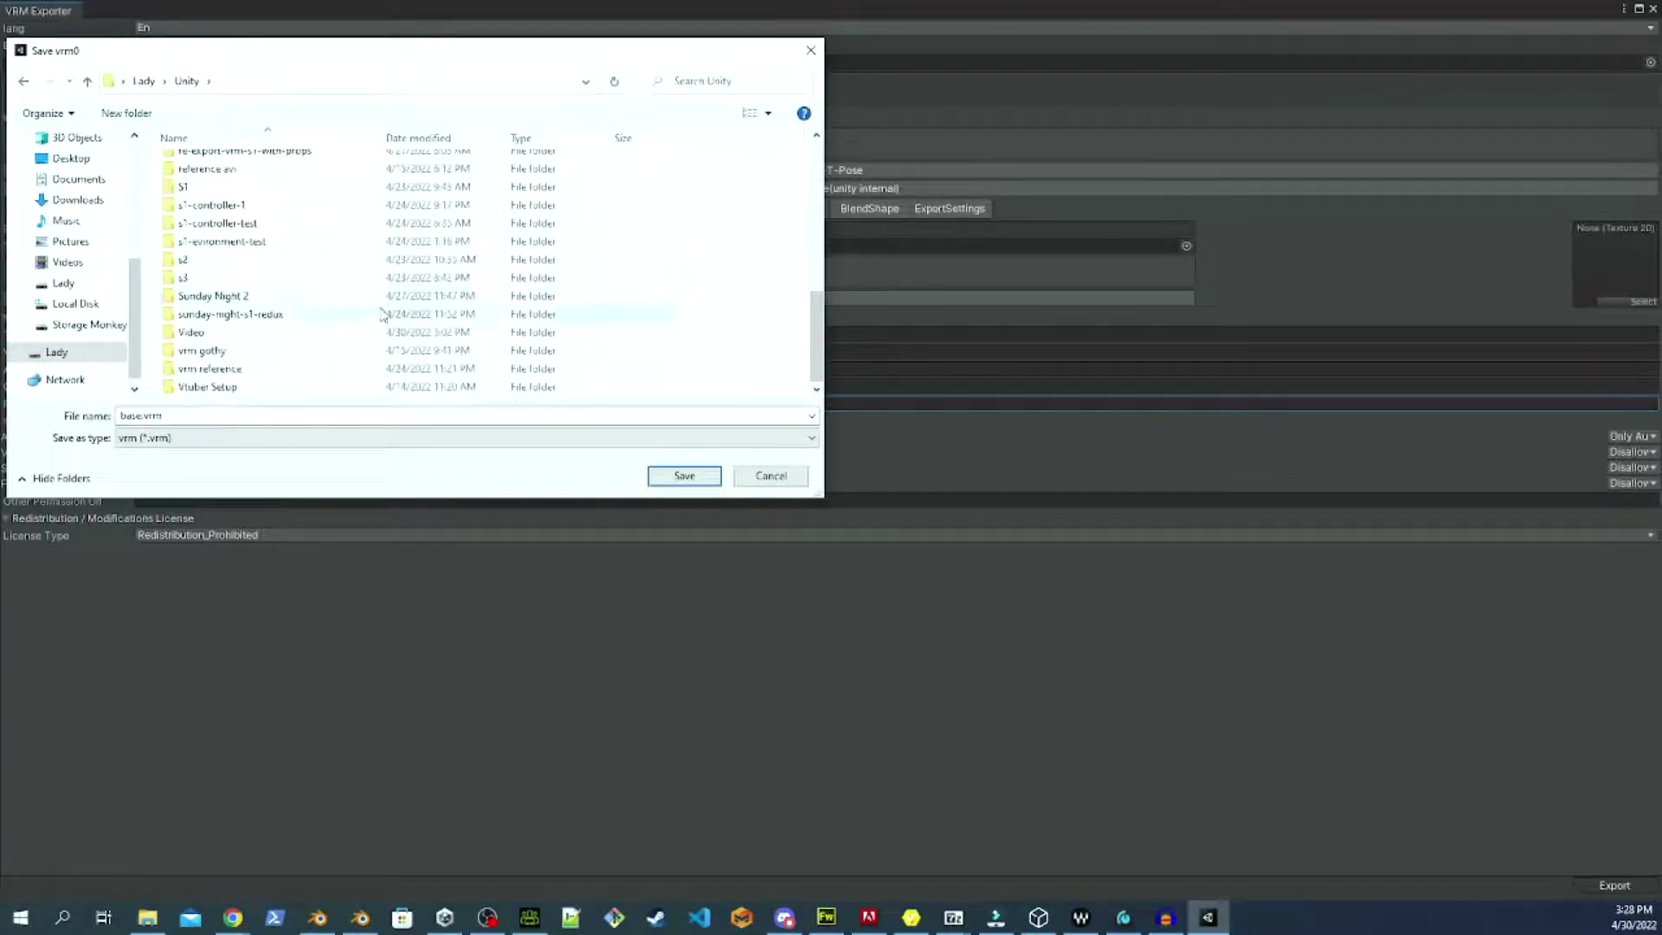
double_click(364, 336)
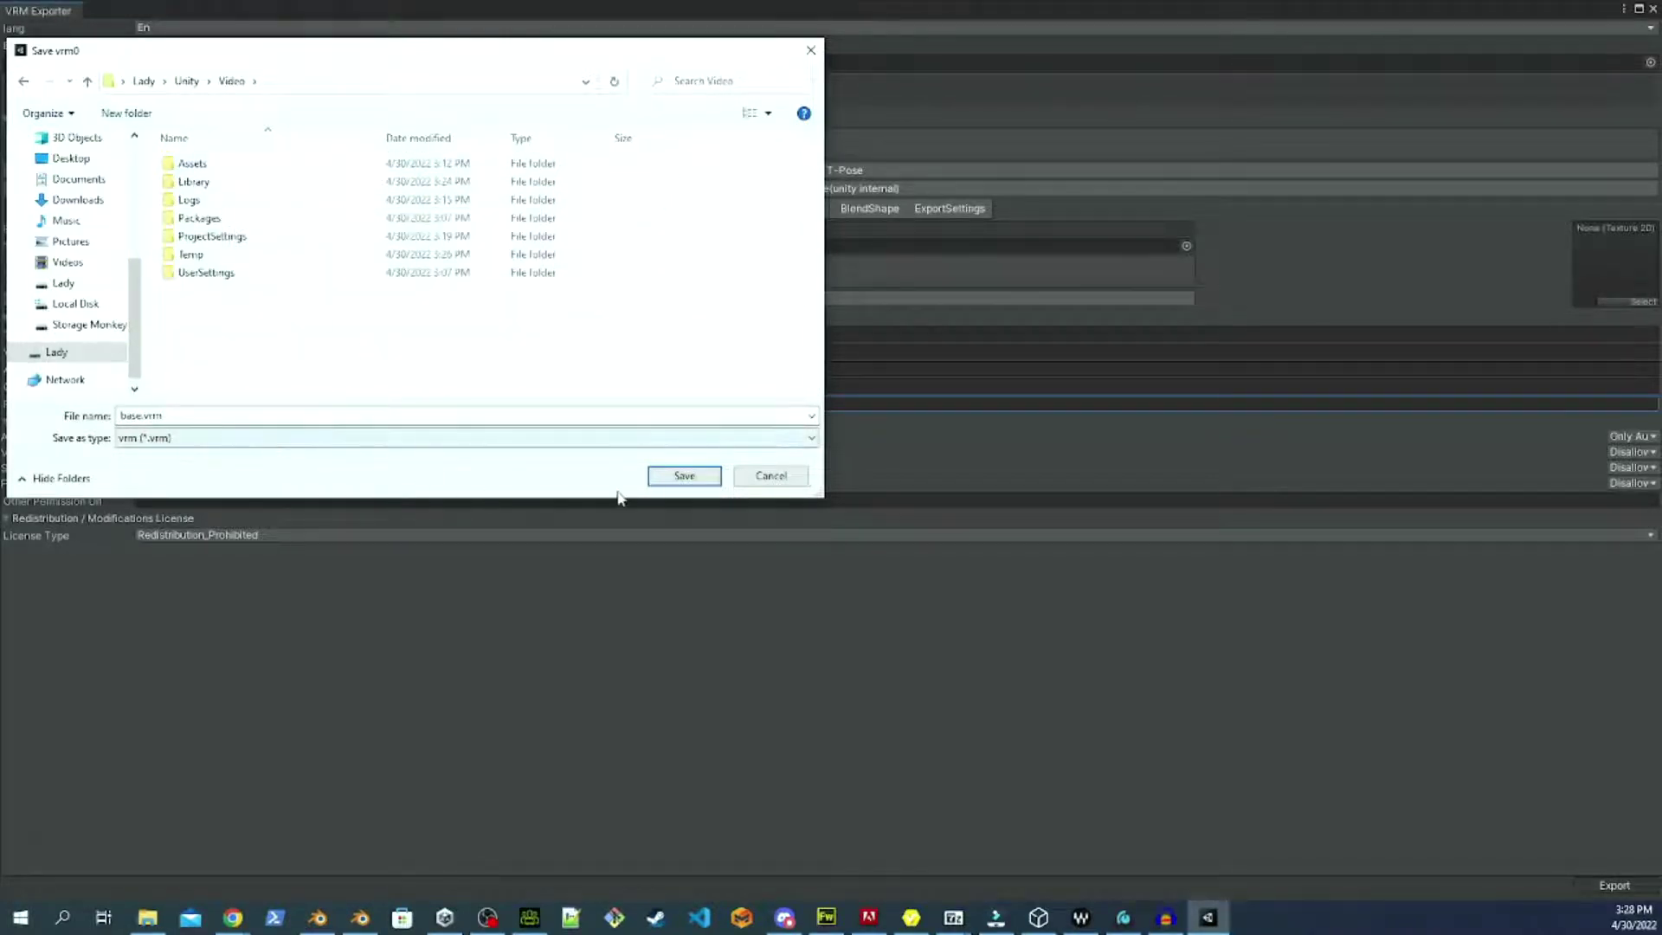
click(683, 478)
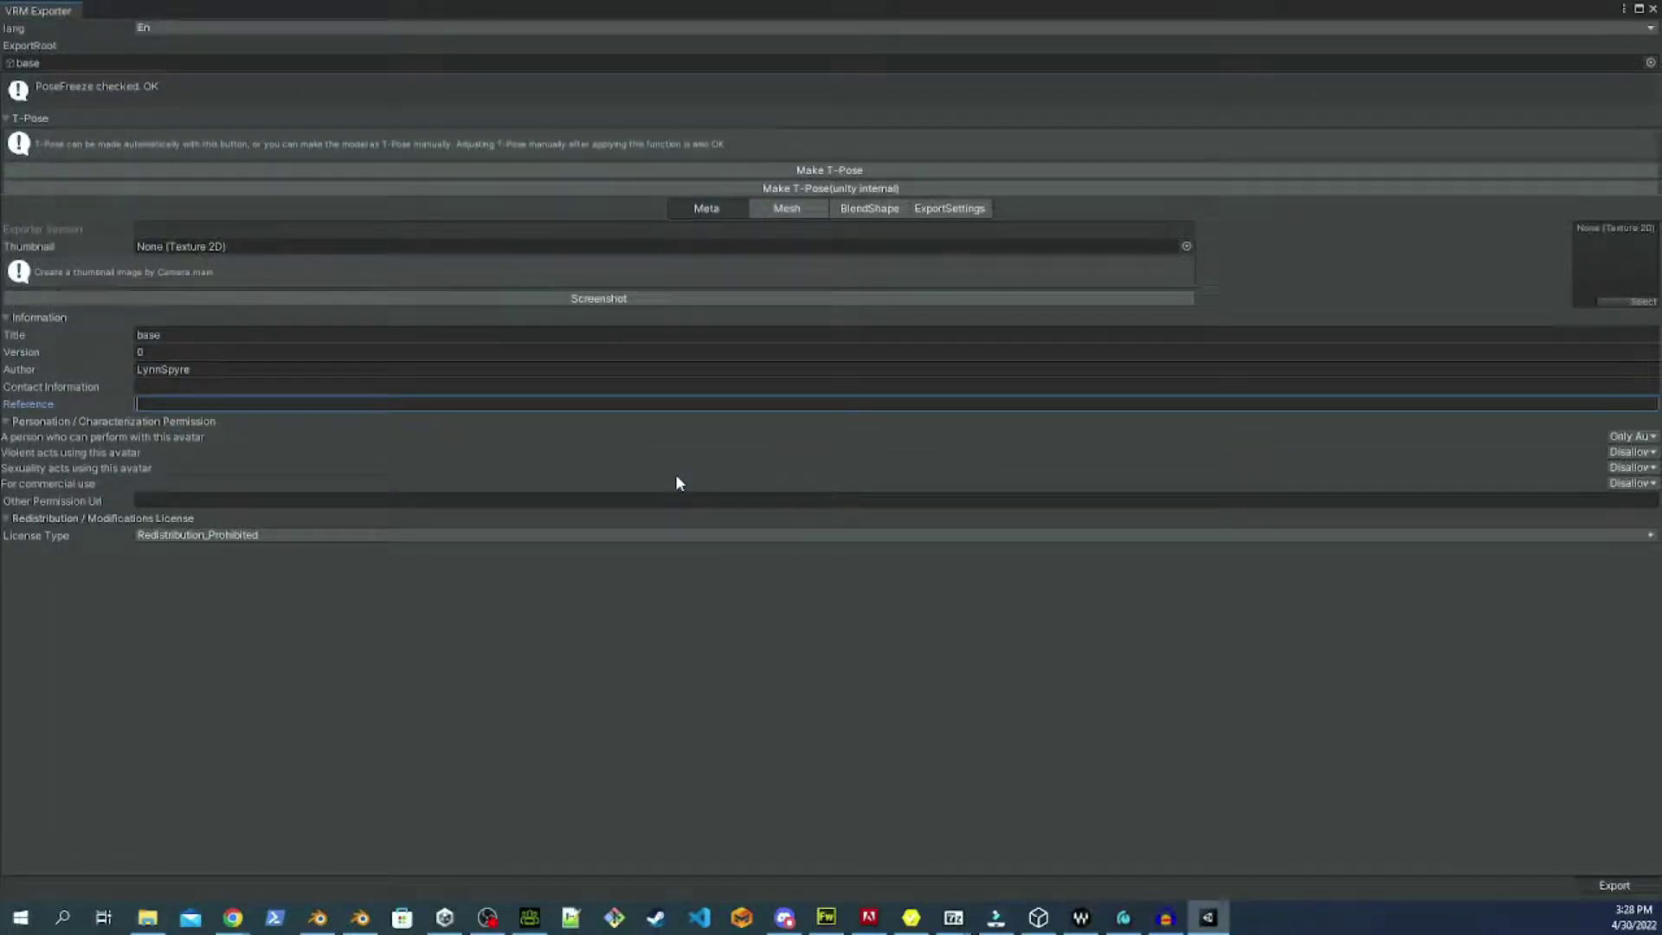
Finish the base.vrm export, then launch Tools > Character Creator & iClone Auto Setup.
click(677, 482)
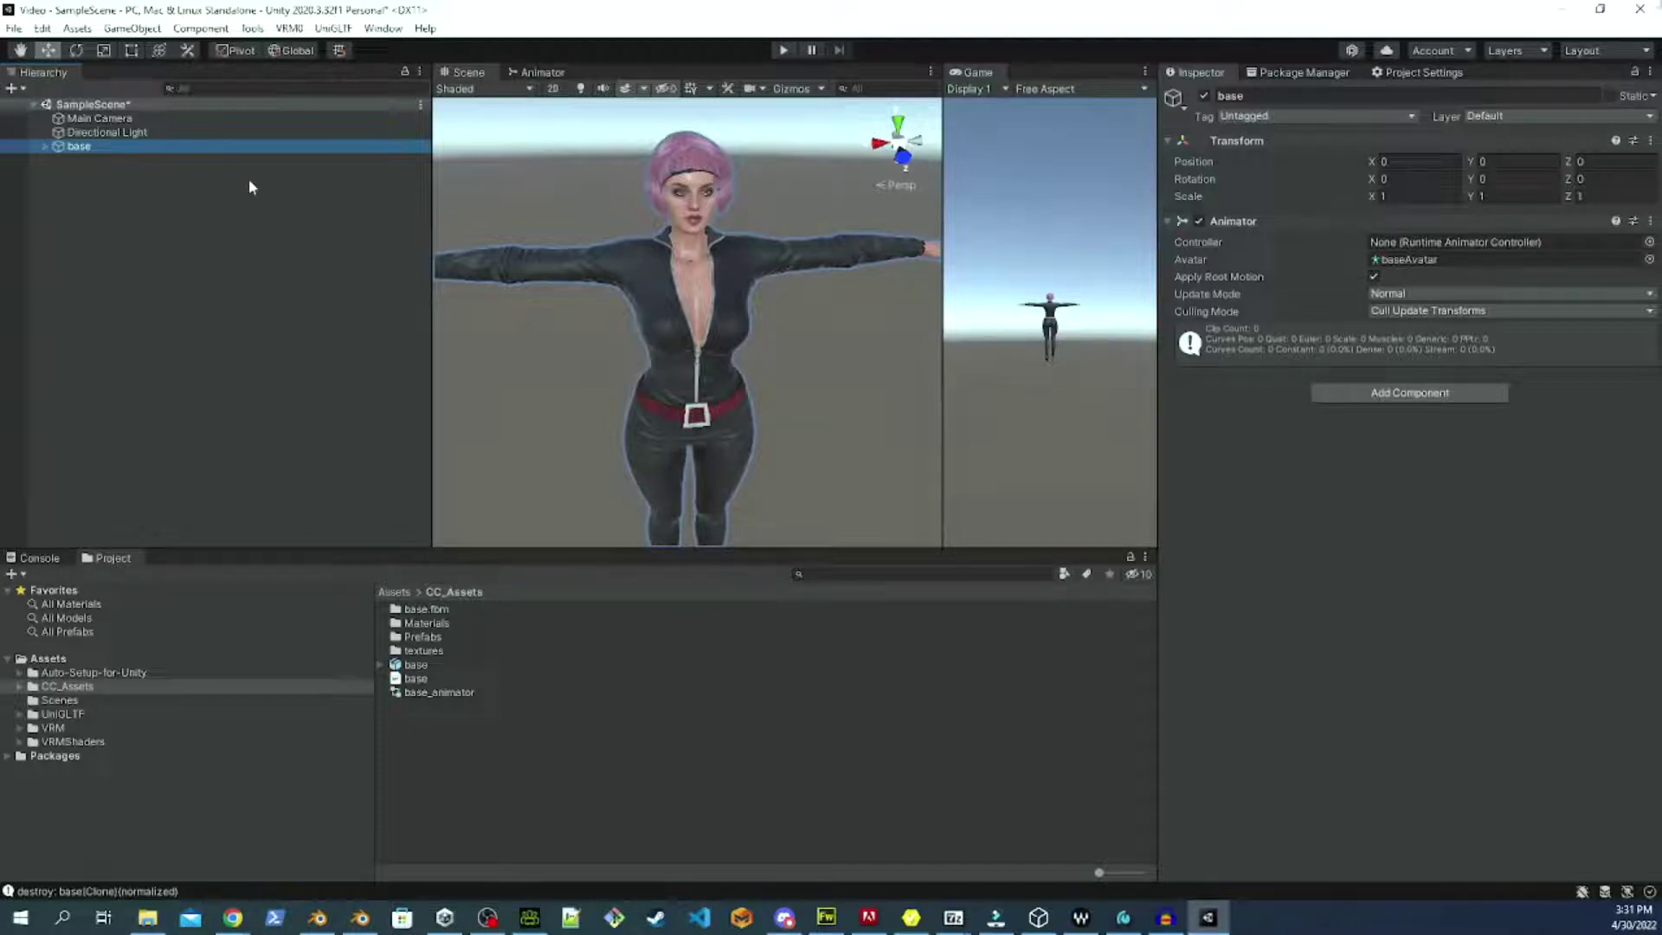
click(252, 28)
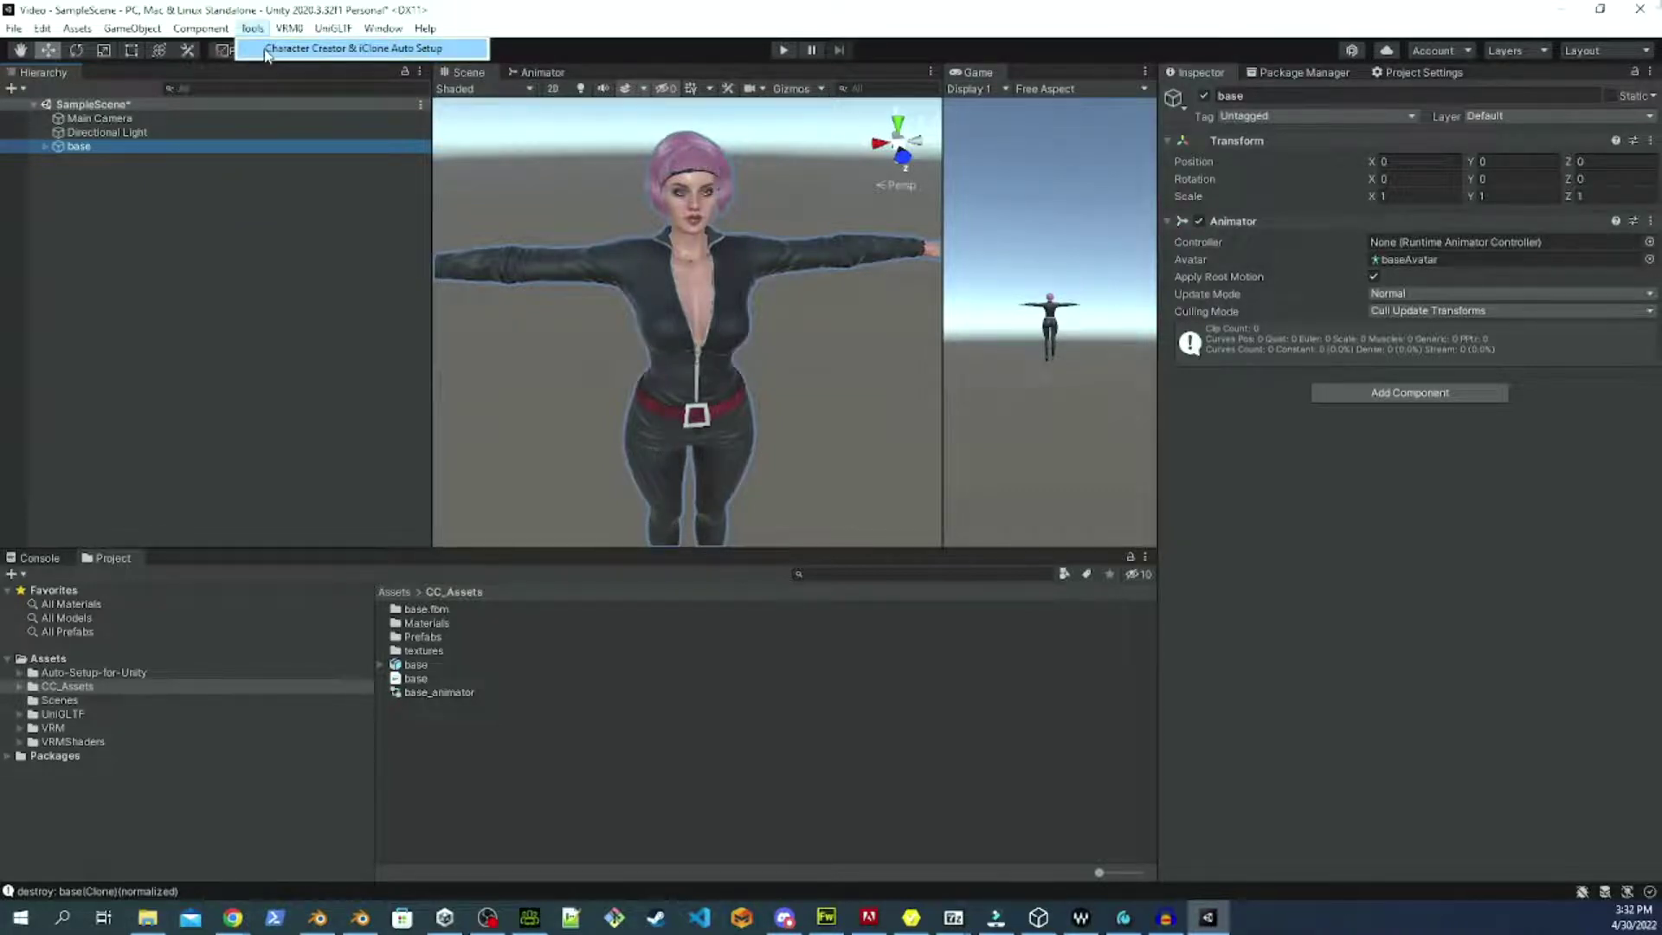
click(346, 49)
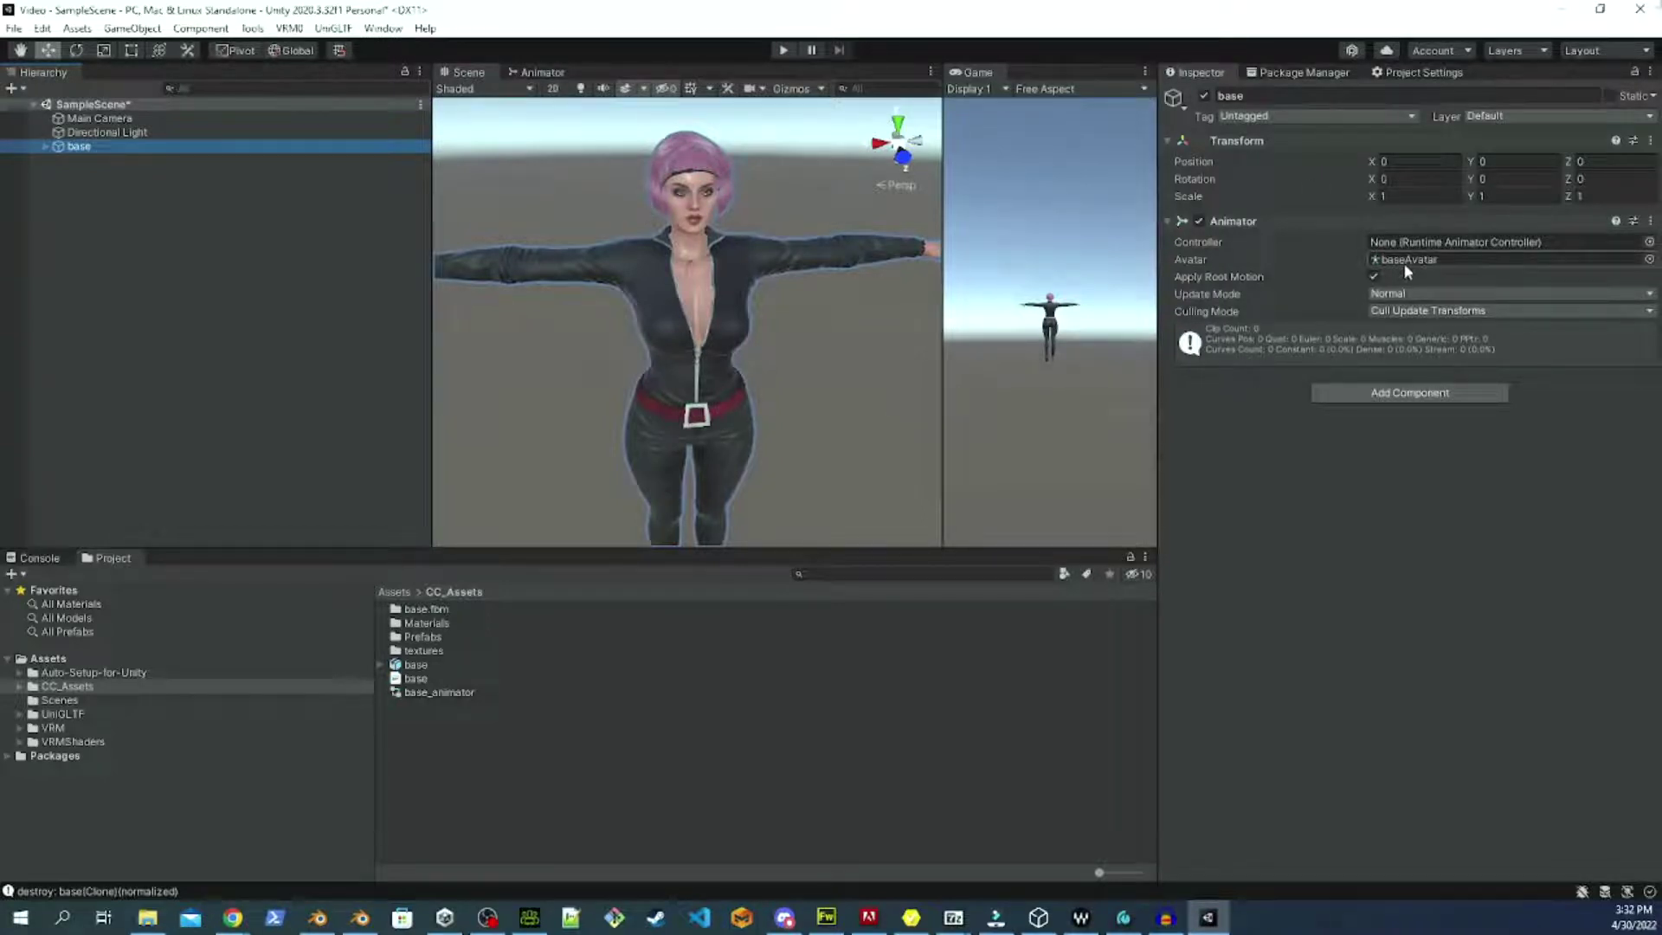
Review the base model's Humanoid avatar bone mapping, including the Head bones, then close the configuration.
click(416, 665)
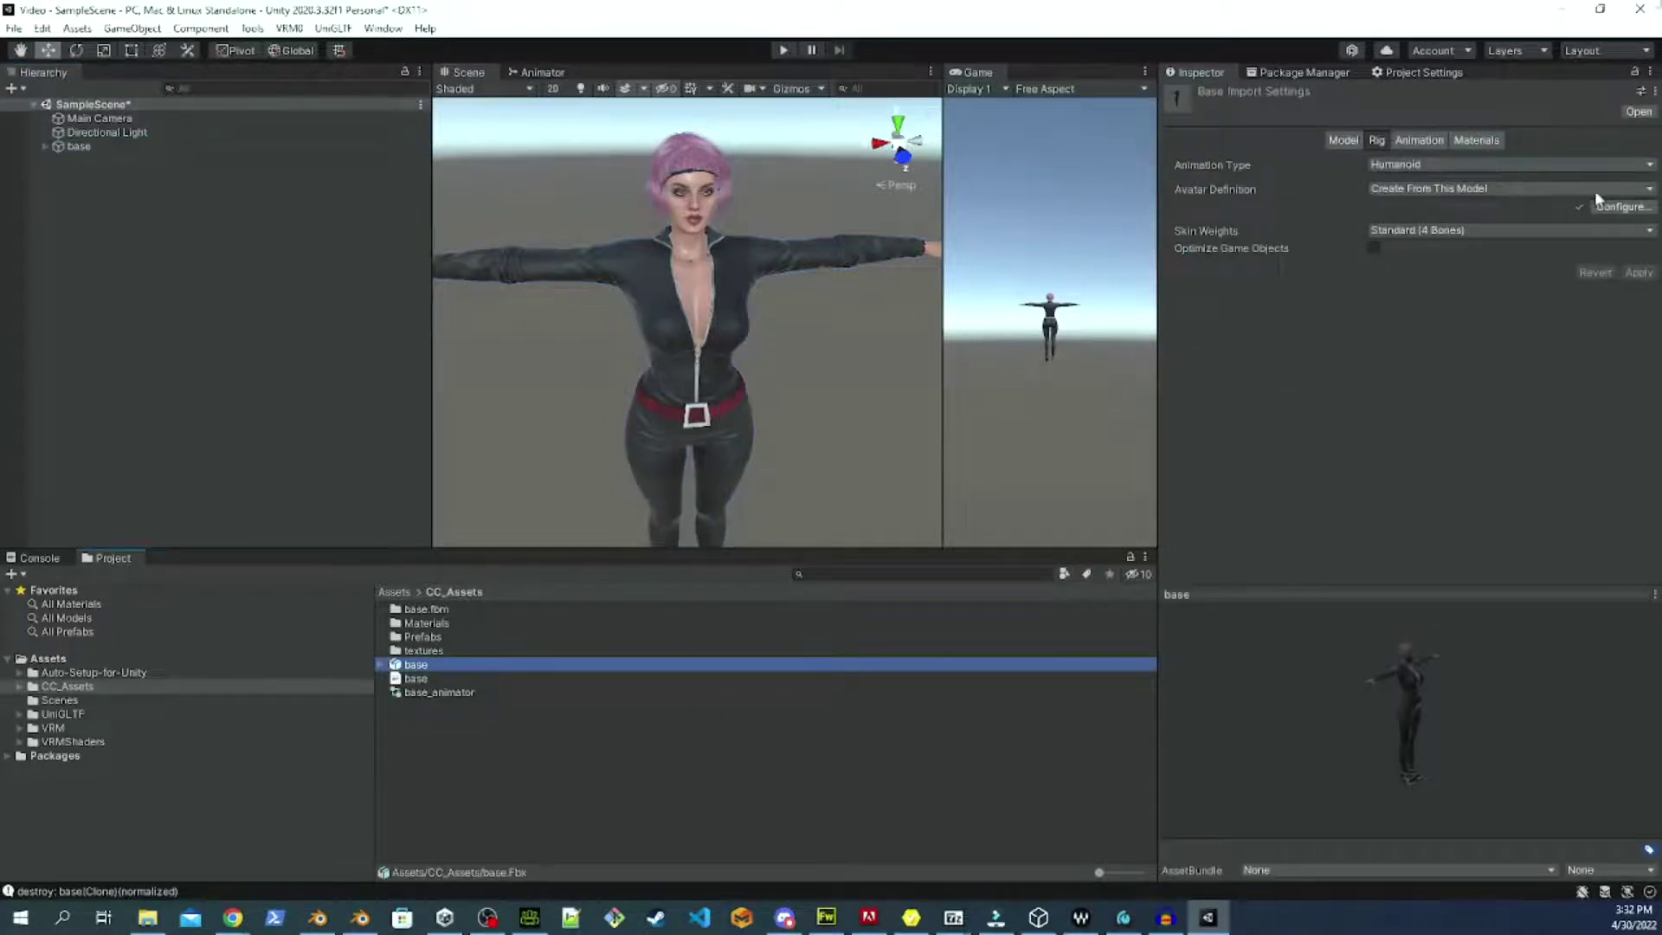
click(1611, 208)
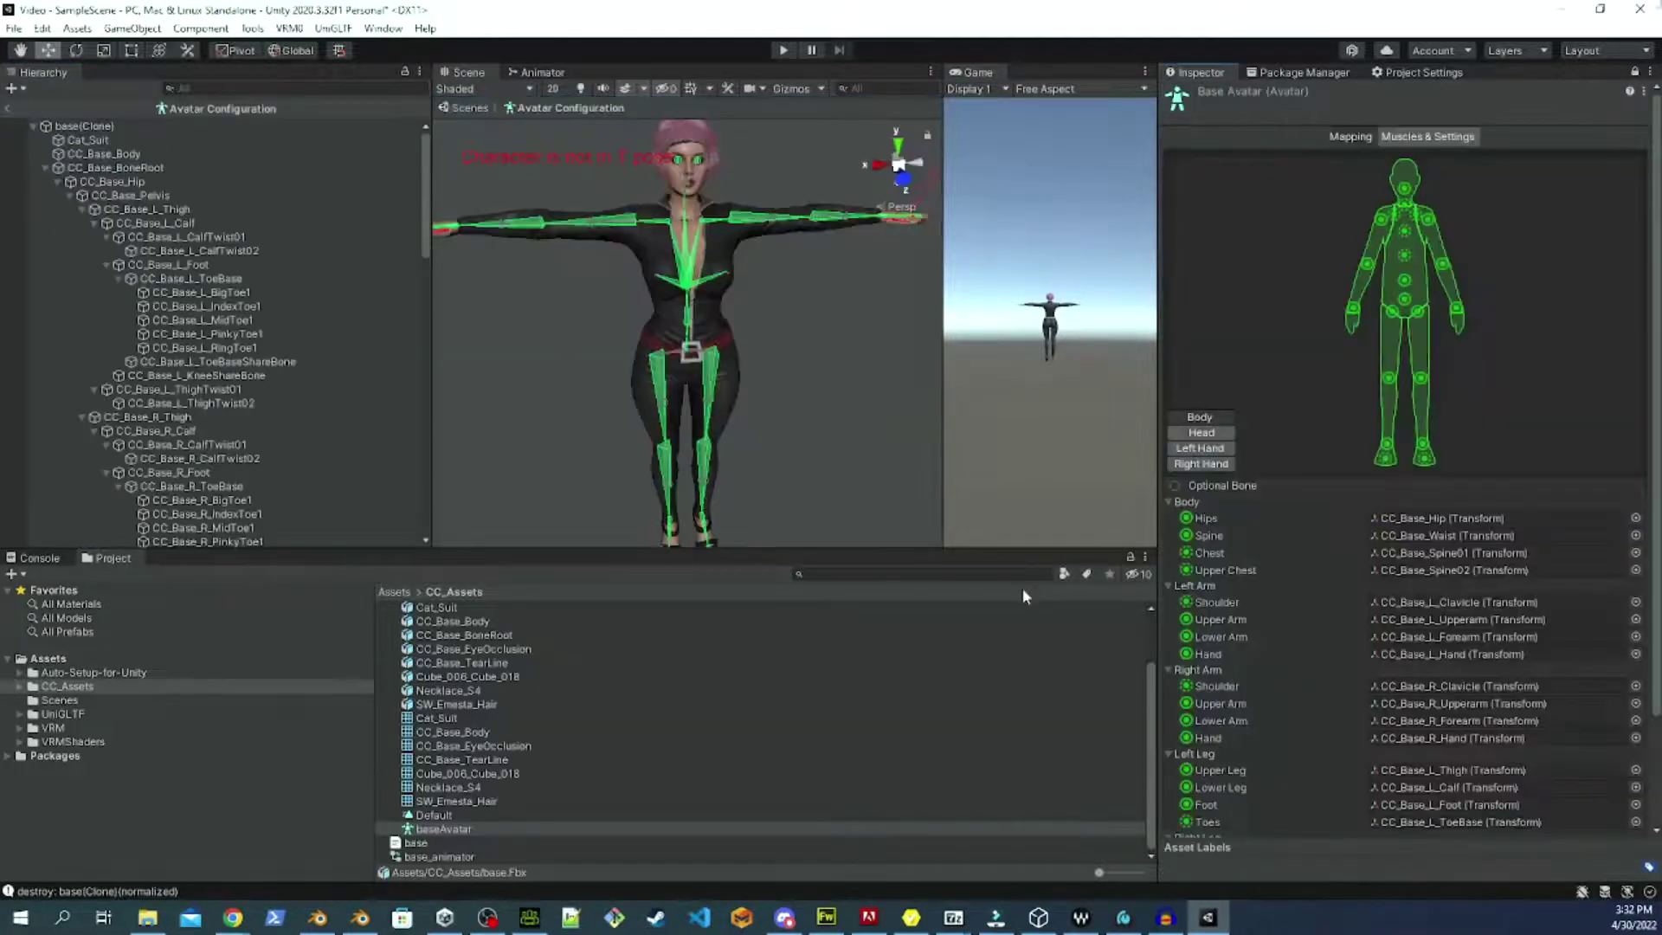
click(1200, 433)
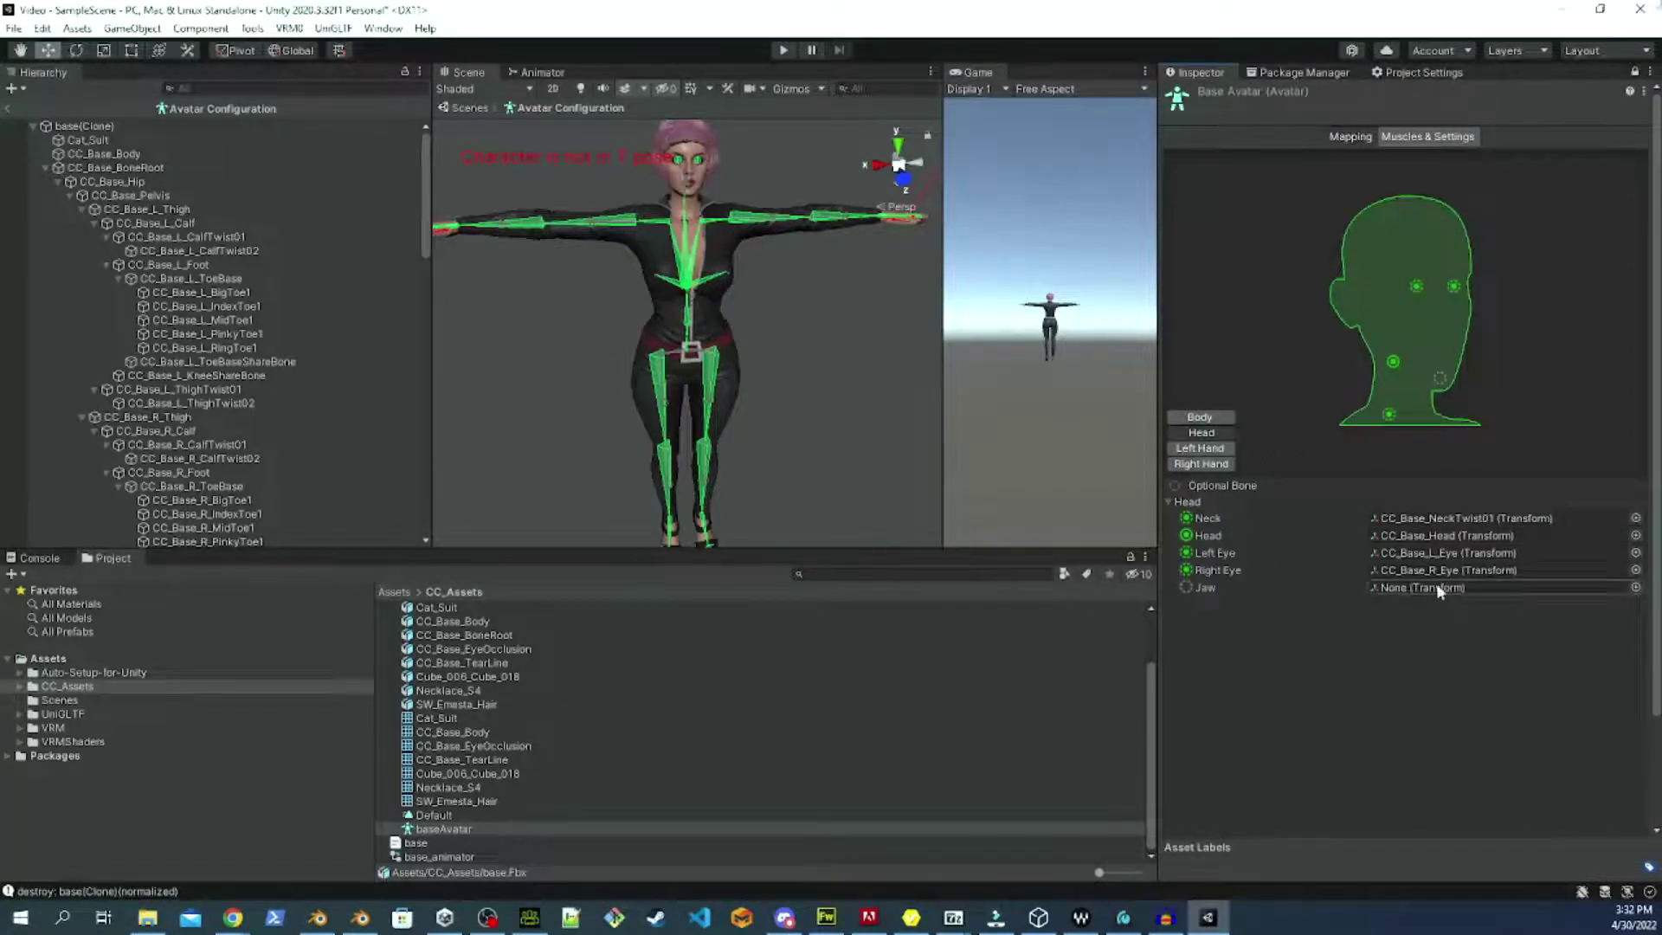
scroll(1517, 754, down, 3)
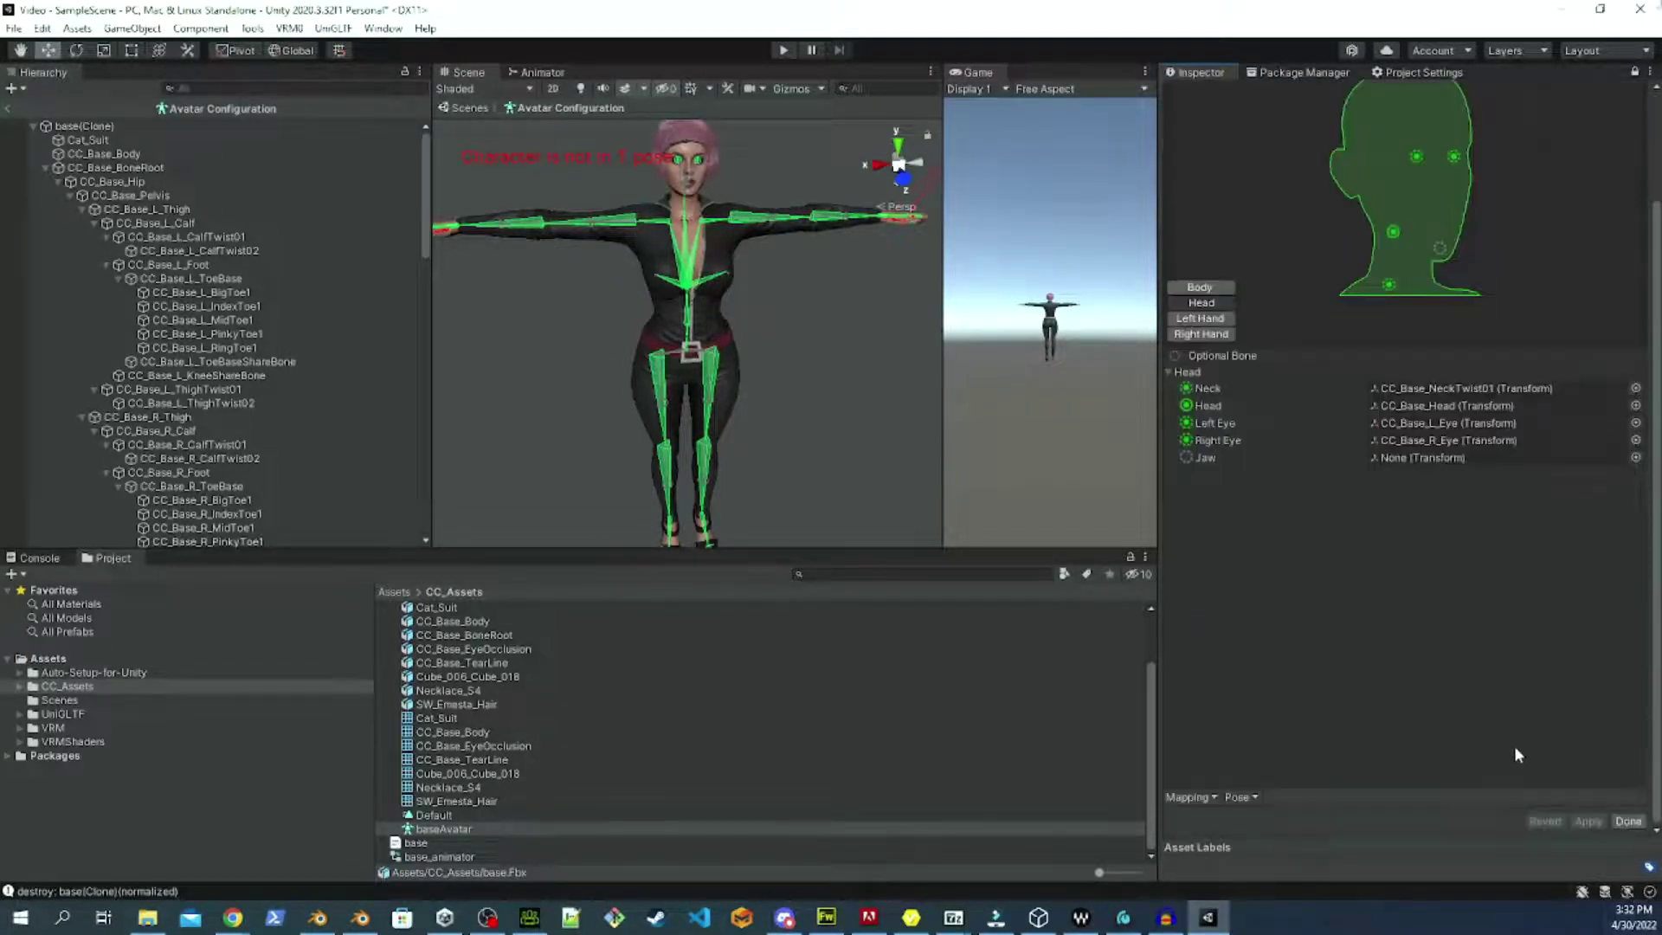
click(1611, 822)
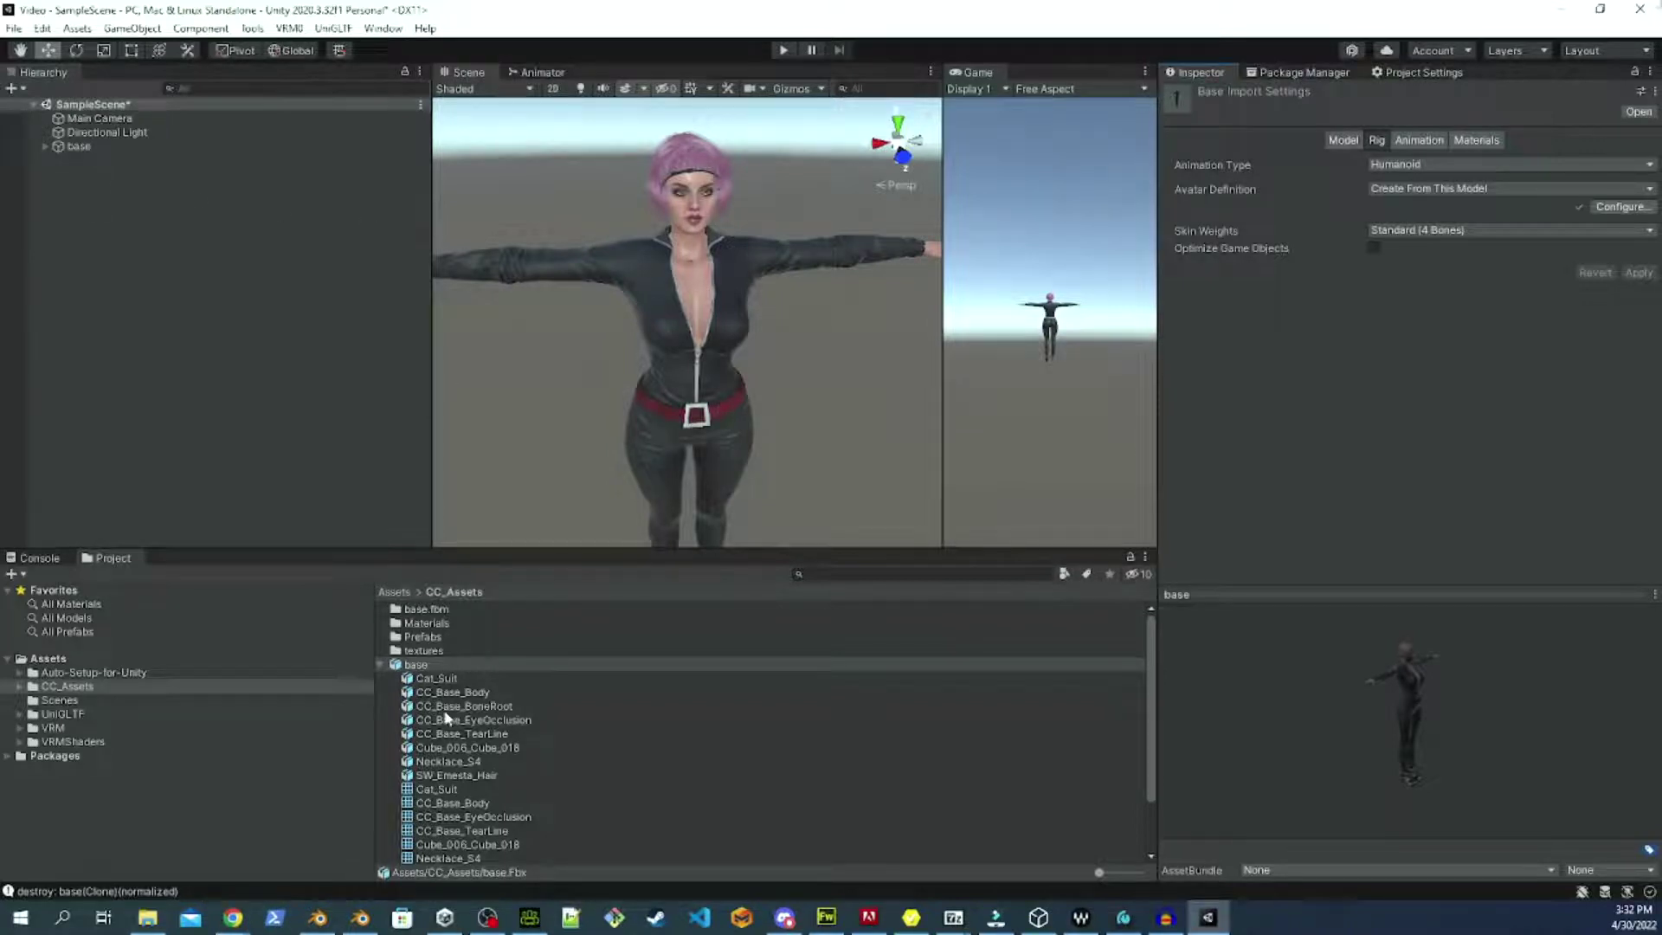
Delete the base character from the scene Hierarchy.
click(87, 148)
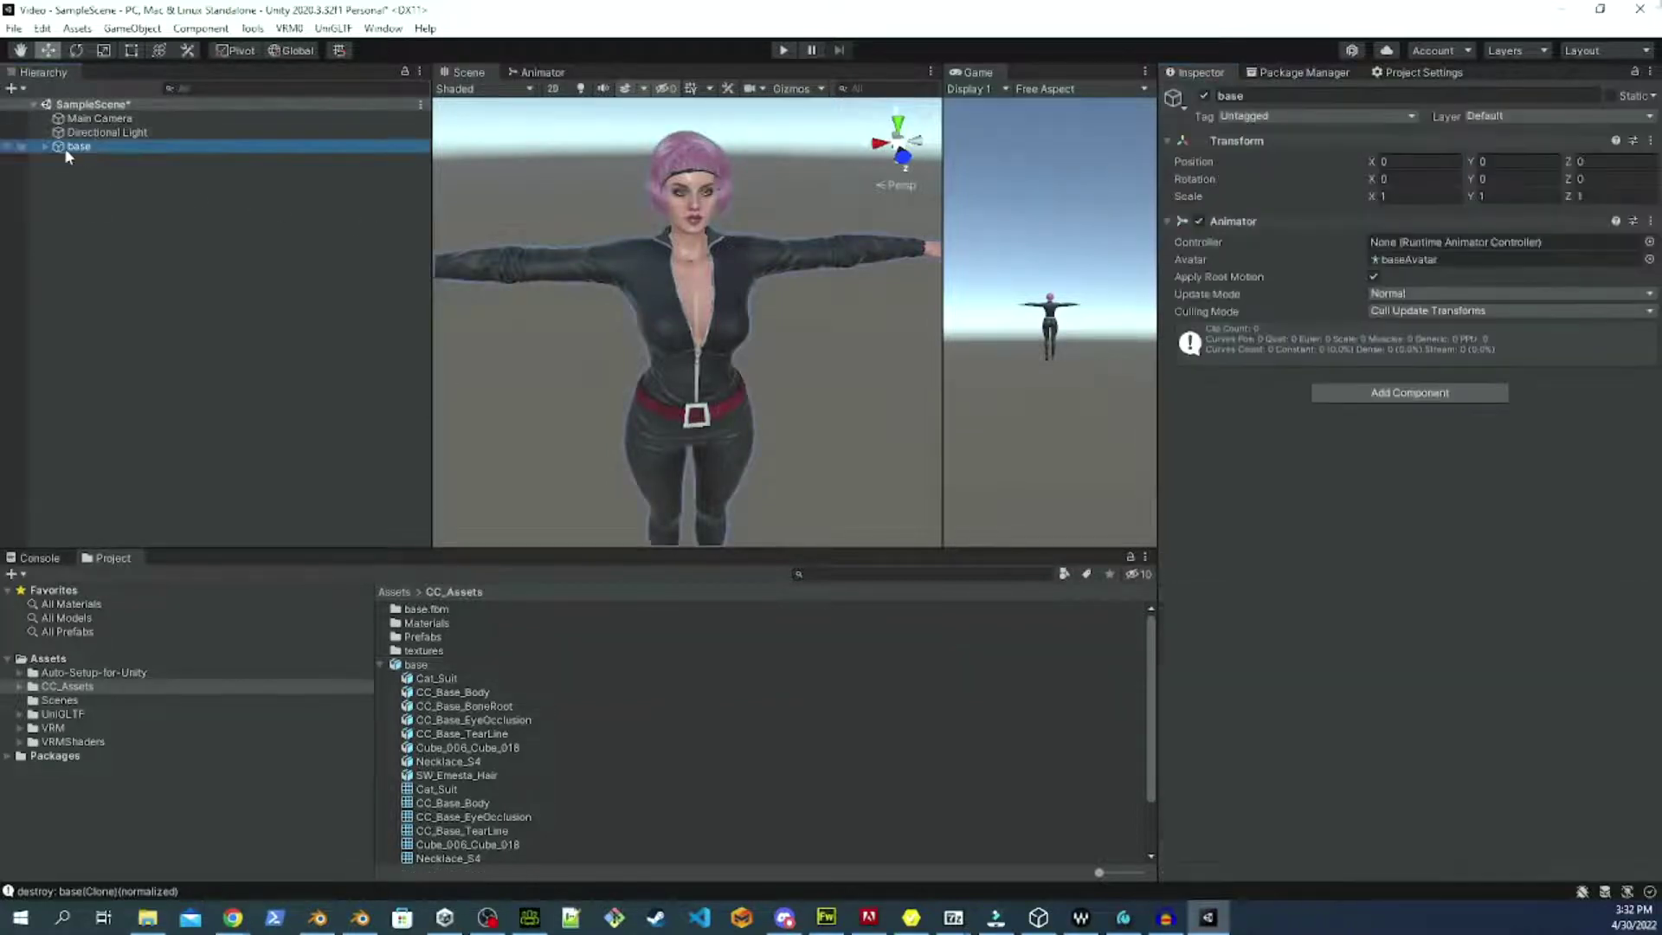
right_click(80, 148)
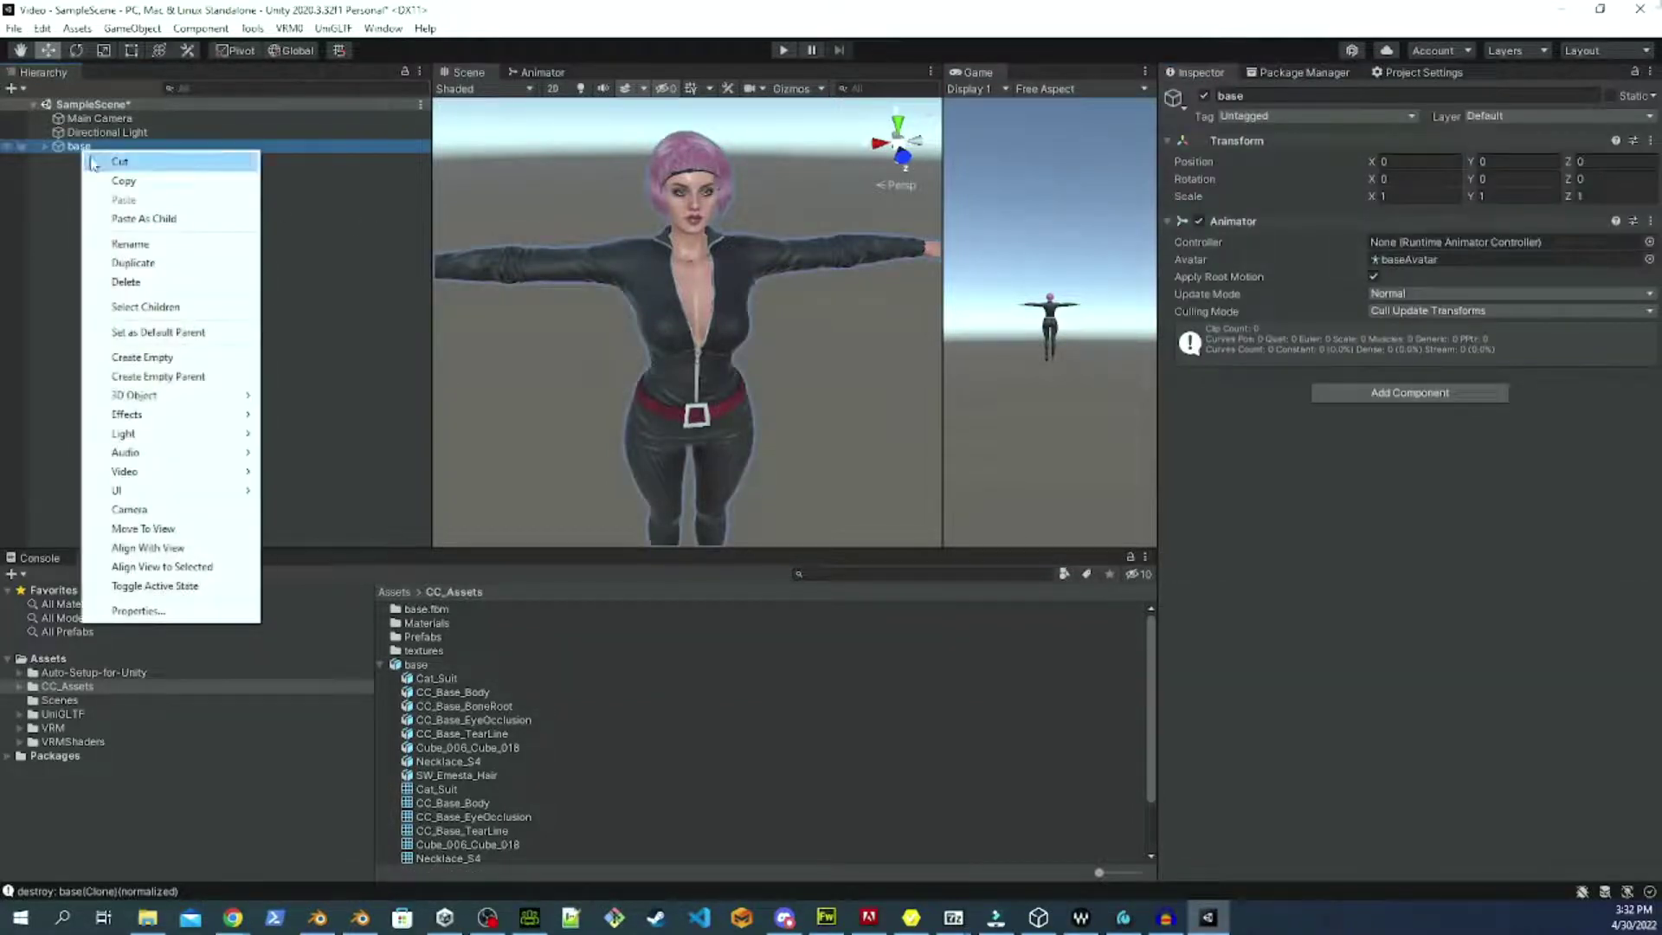
click(130, 281)
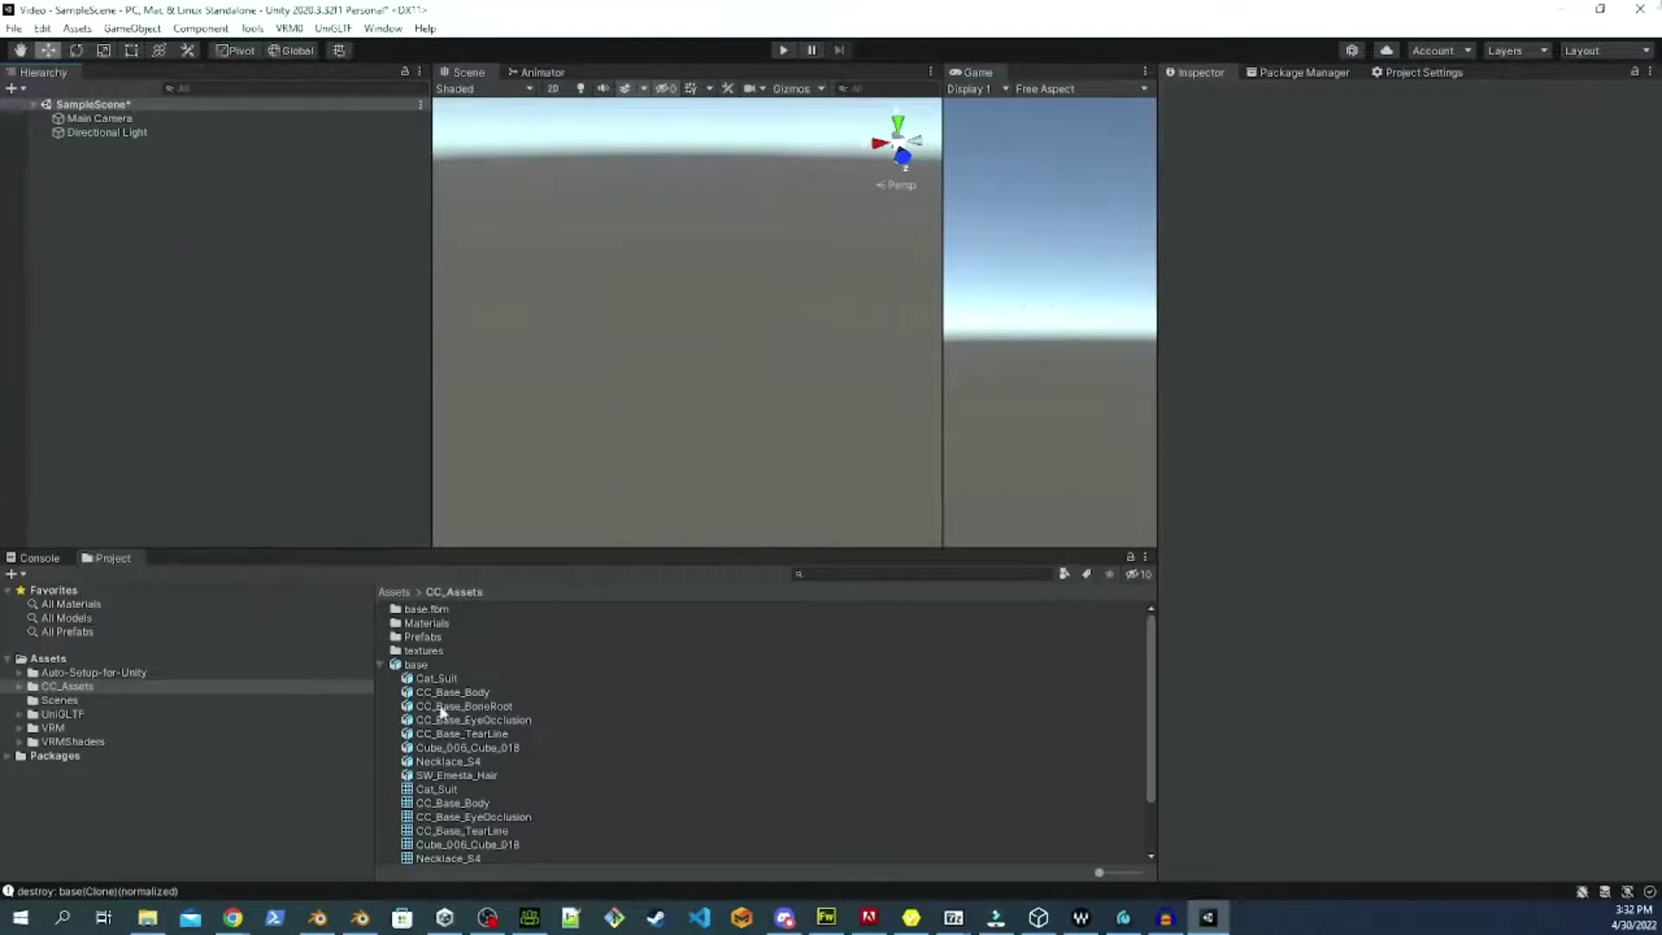
Create a new folder named 'VRM Characters' in Assets.
click(391, 592)
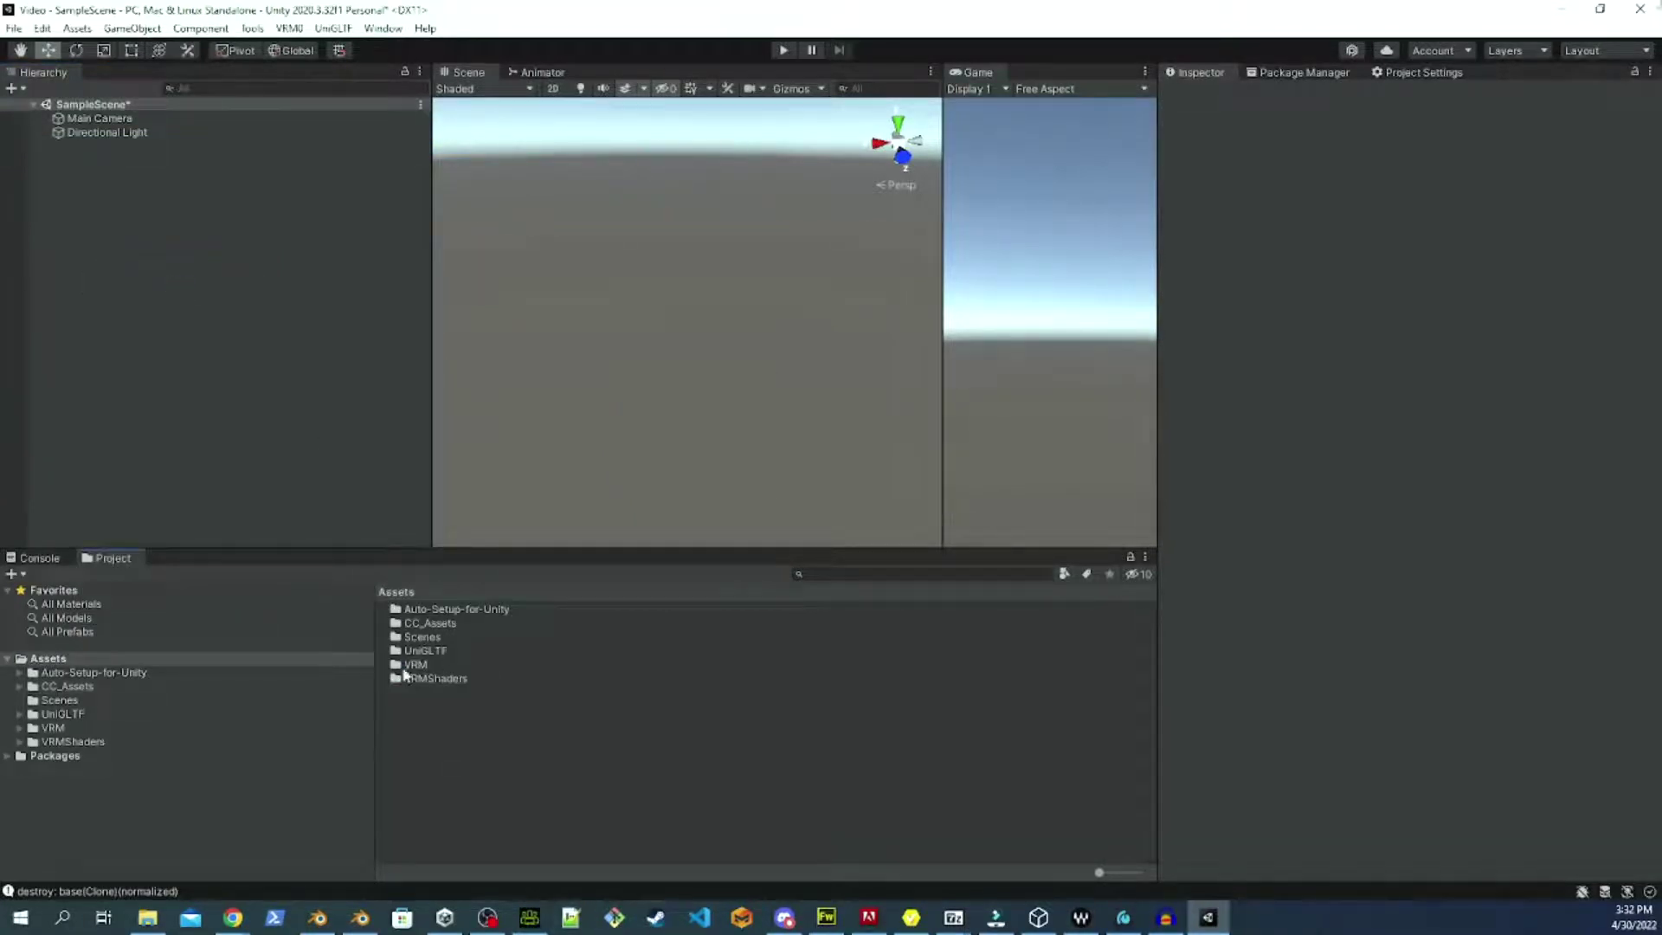
right_click(417, 758)
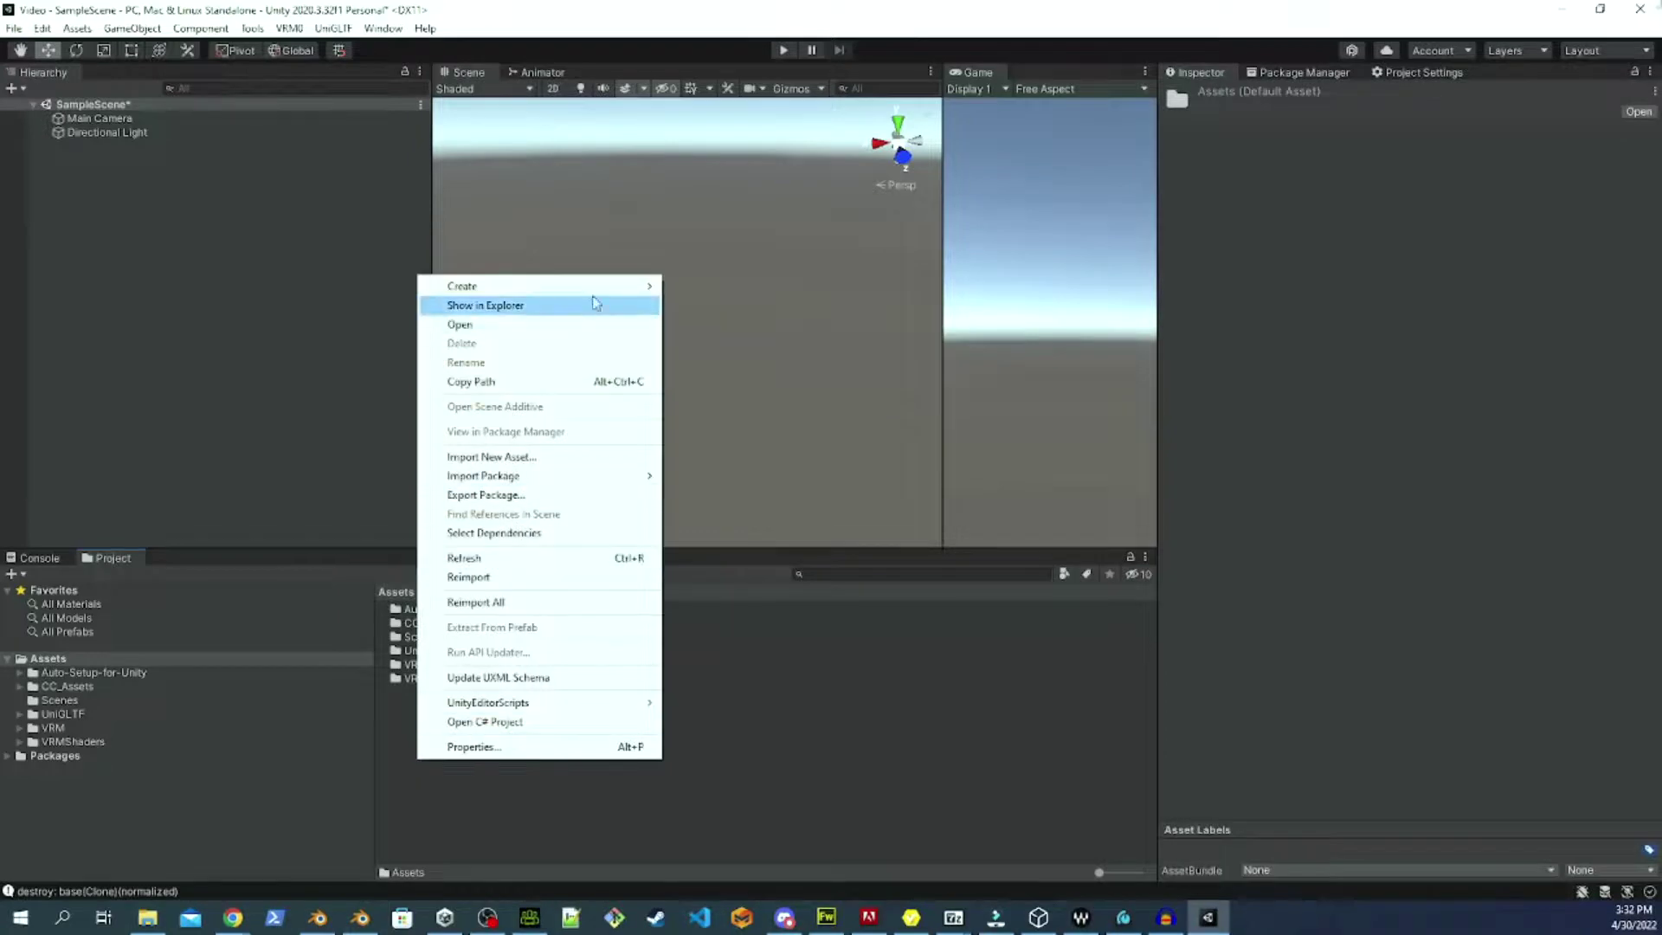
mouse_move(599, 292)
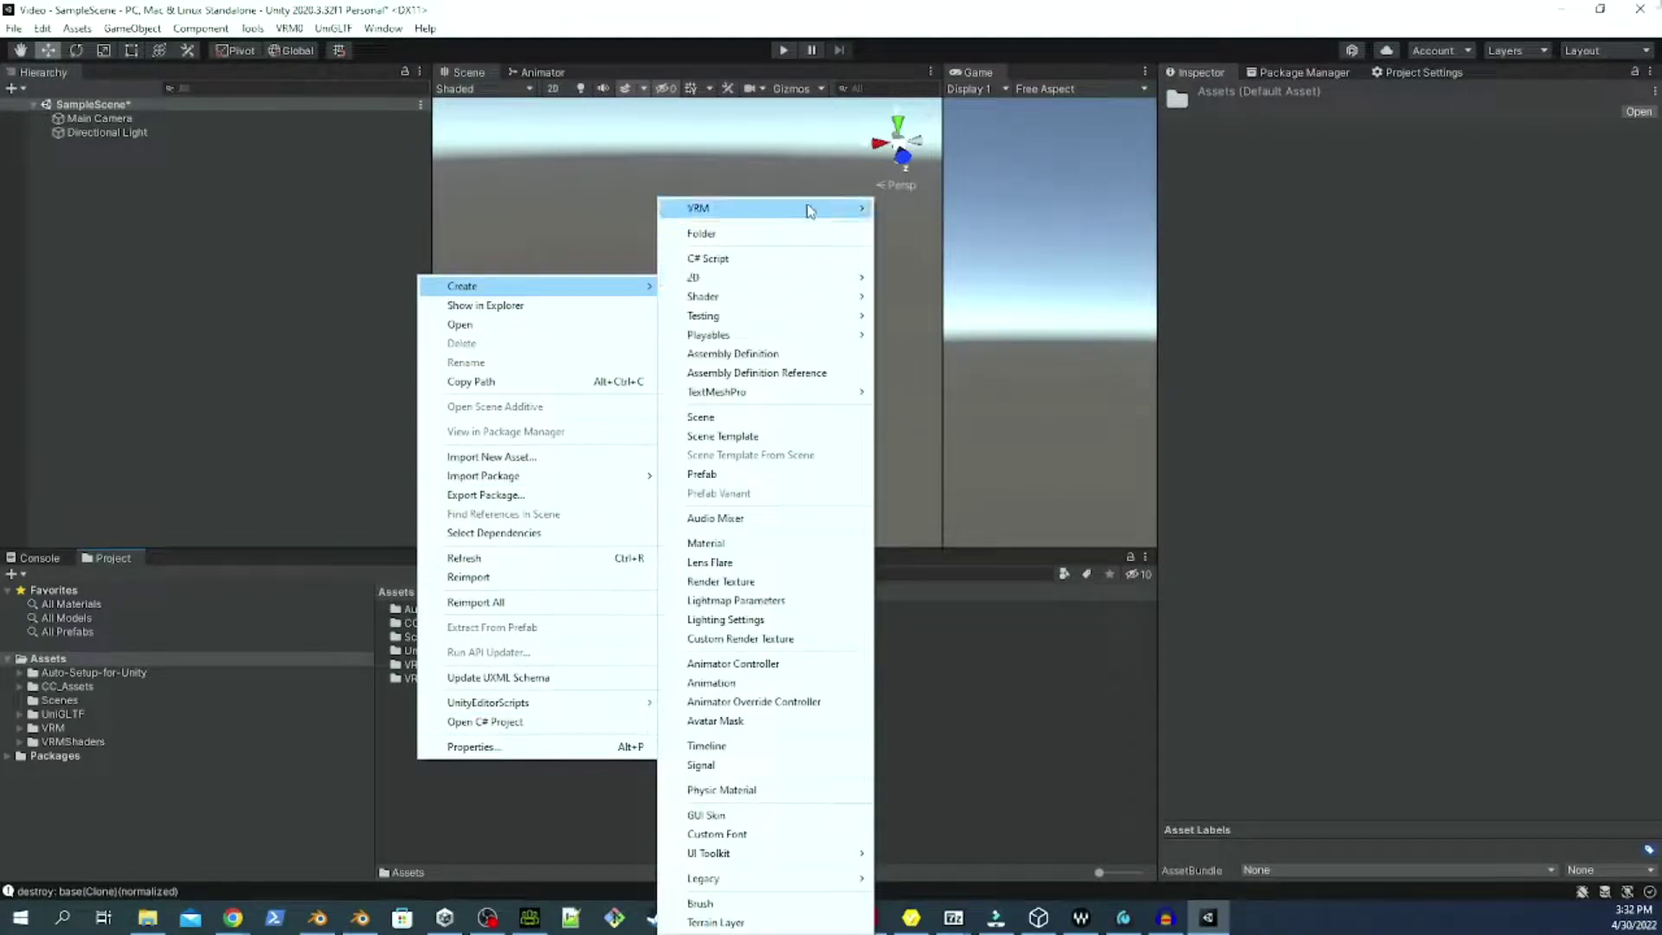
click(814, 234)
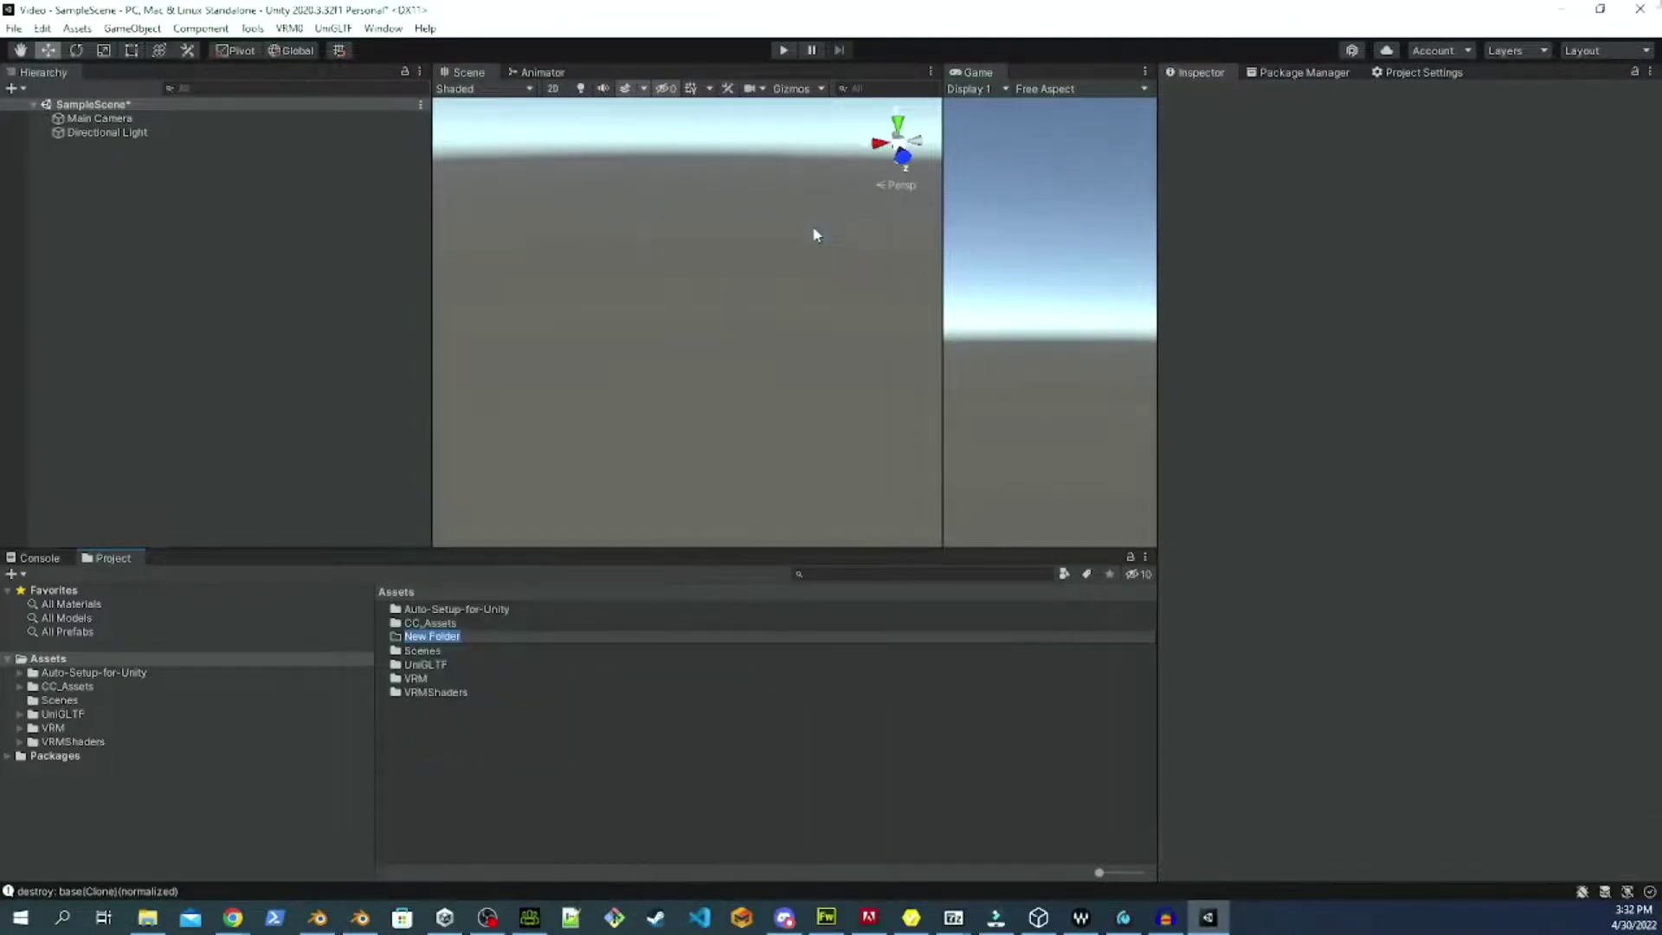
text(VRM Characters)
key(Return)
key(Return)
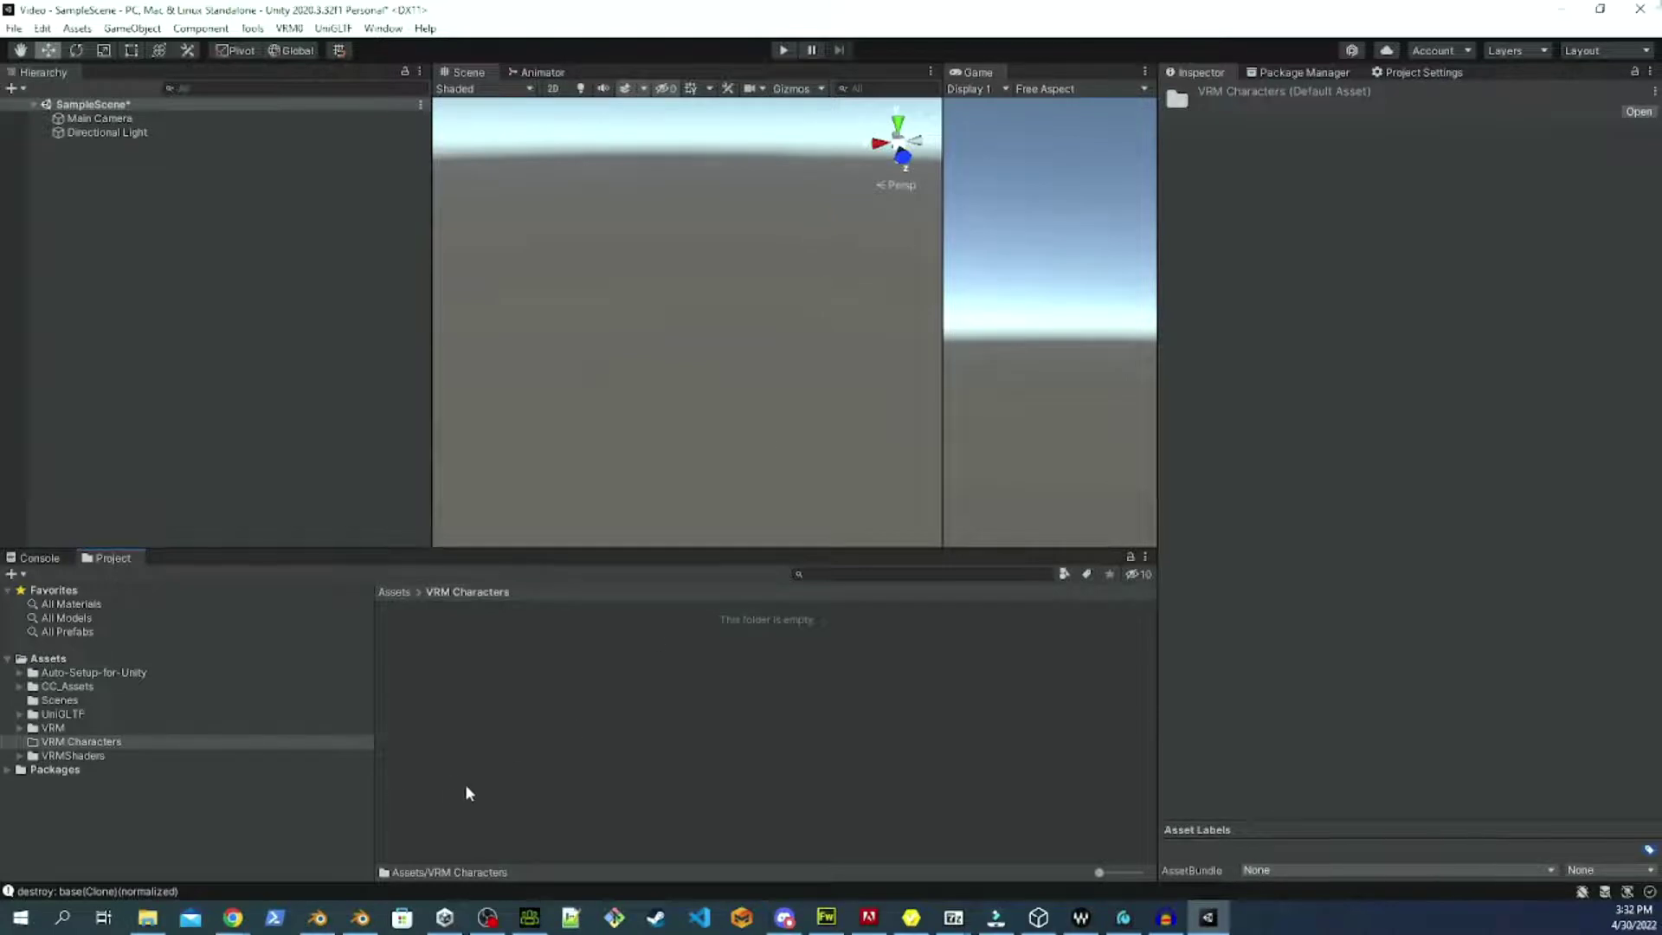
click(288, 33)
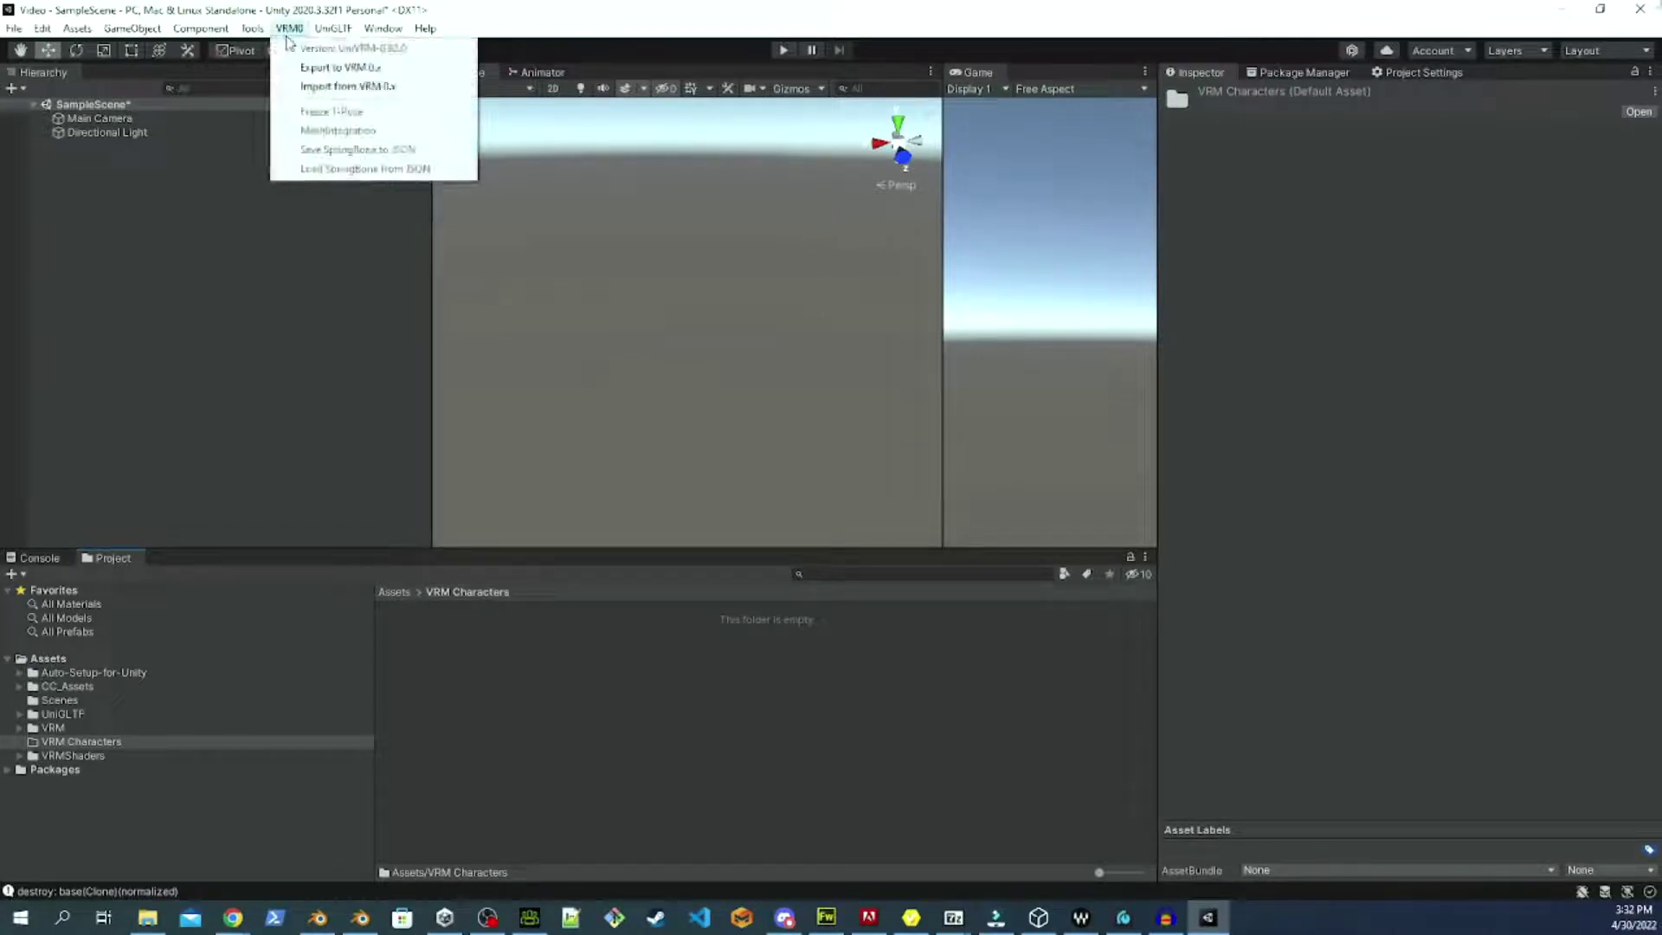
Import base.vrm, save its normalized prefab in VRM Characters, and select the new base prefab.
click(322, 87)
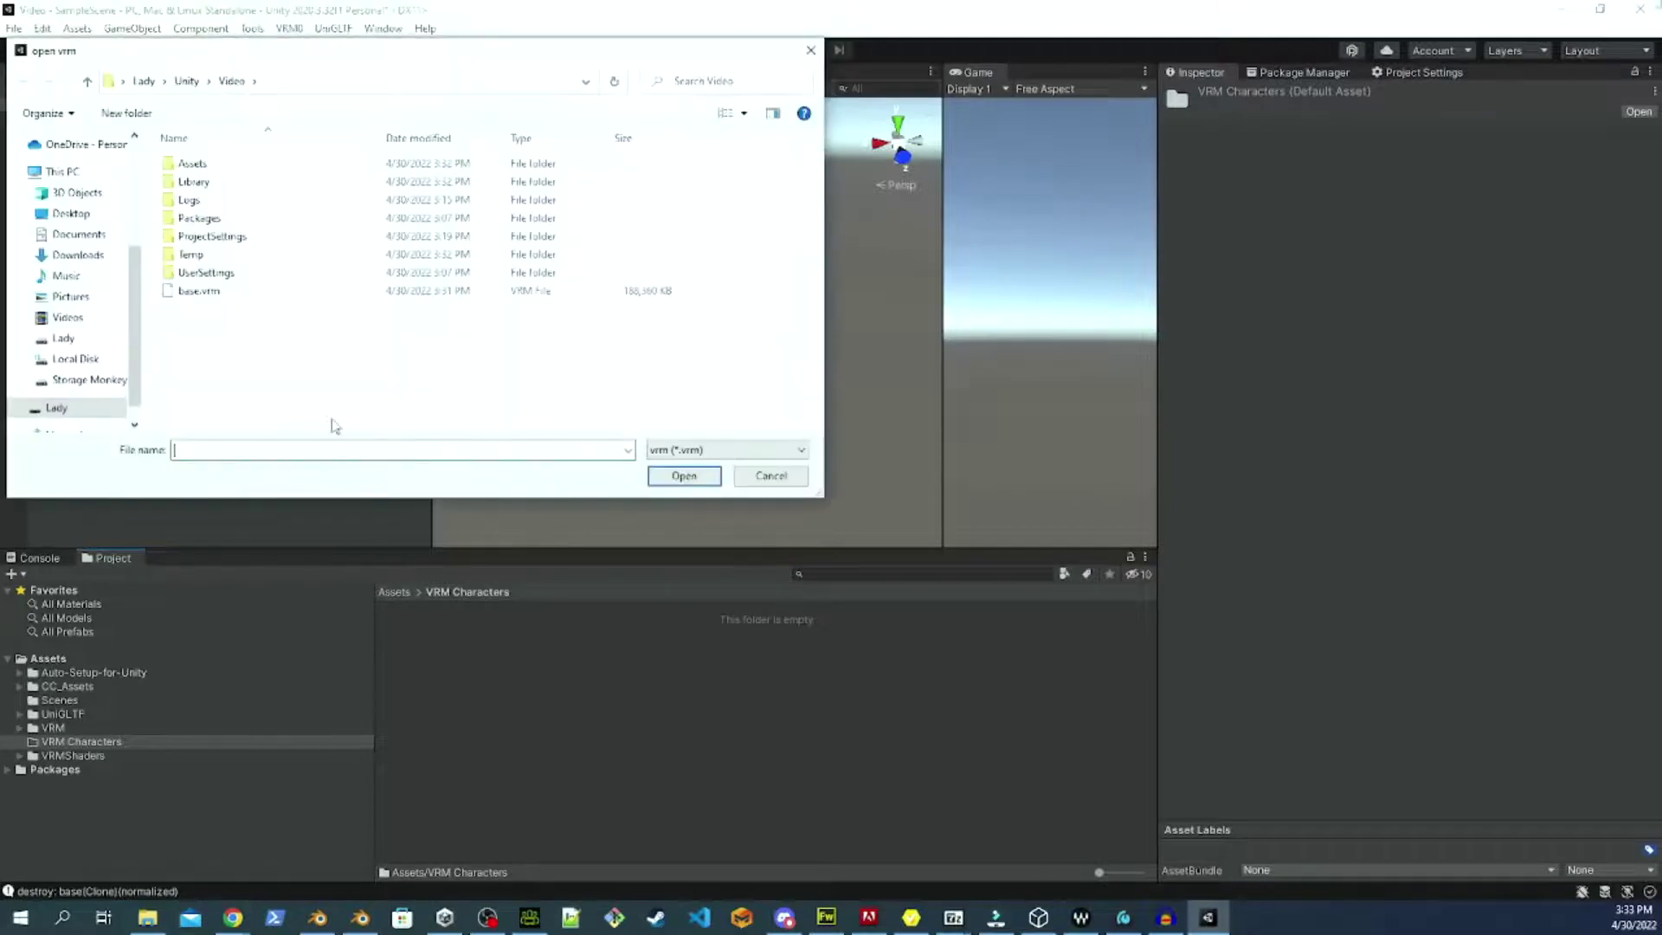
click(257, 294)
click(675, 477)
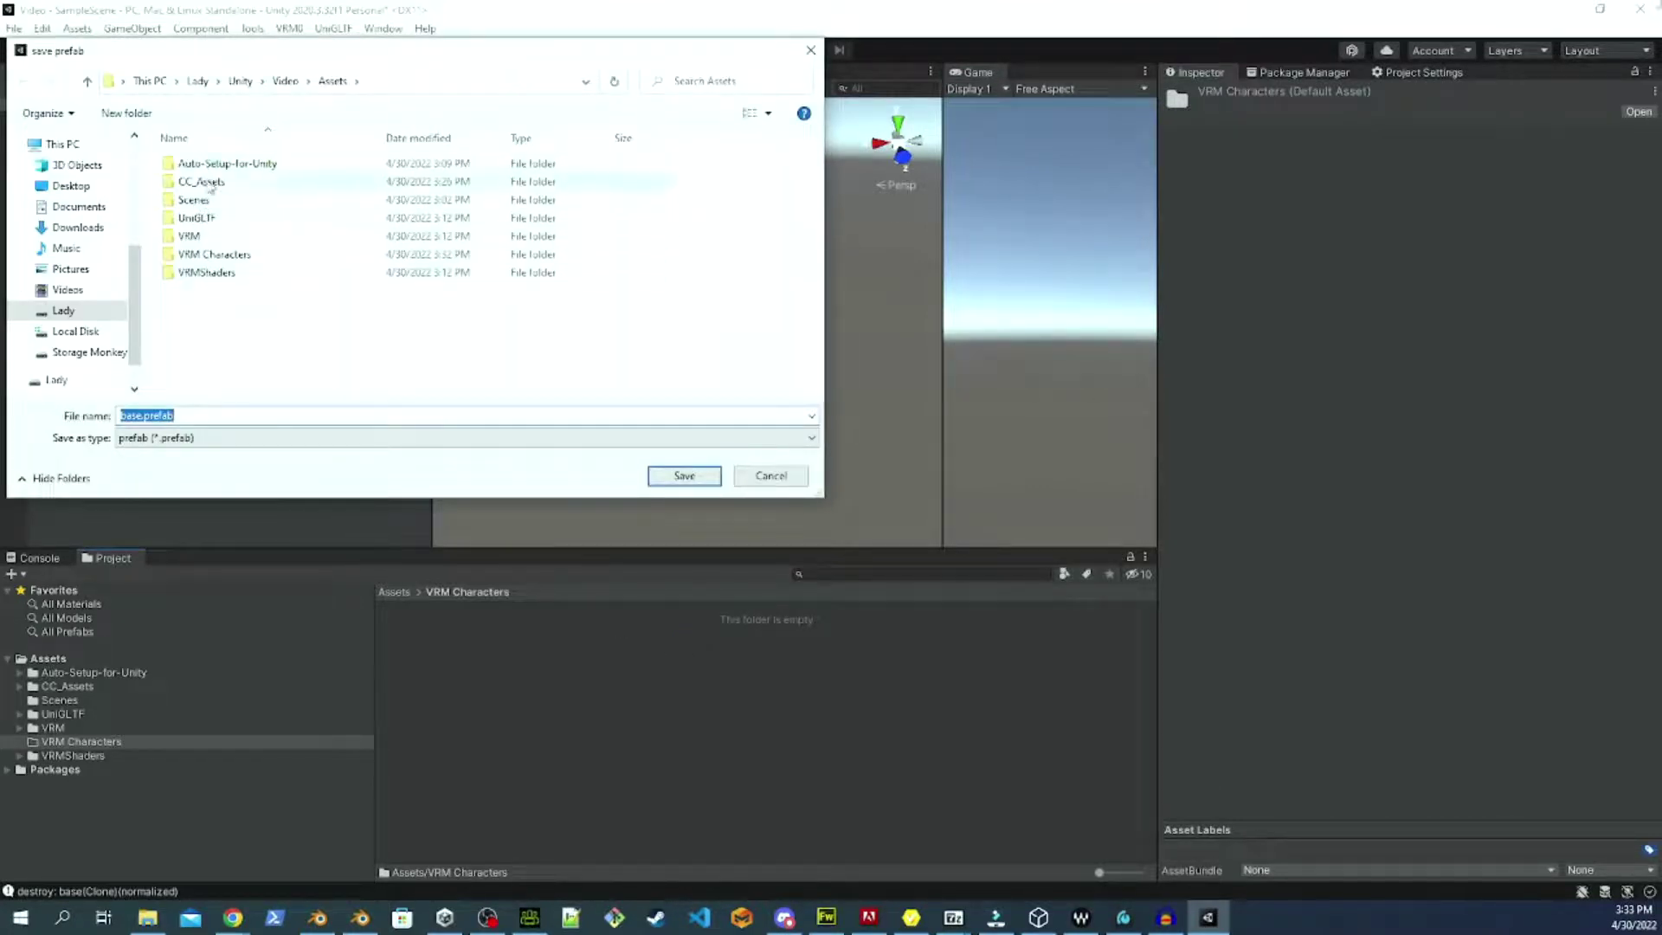
double_click(258, 256)
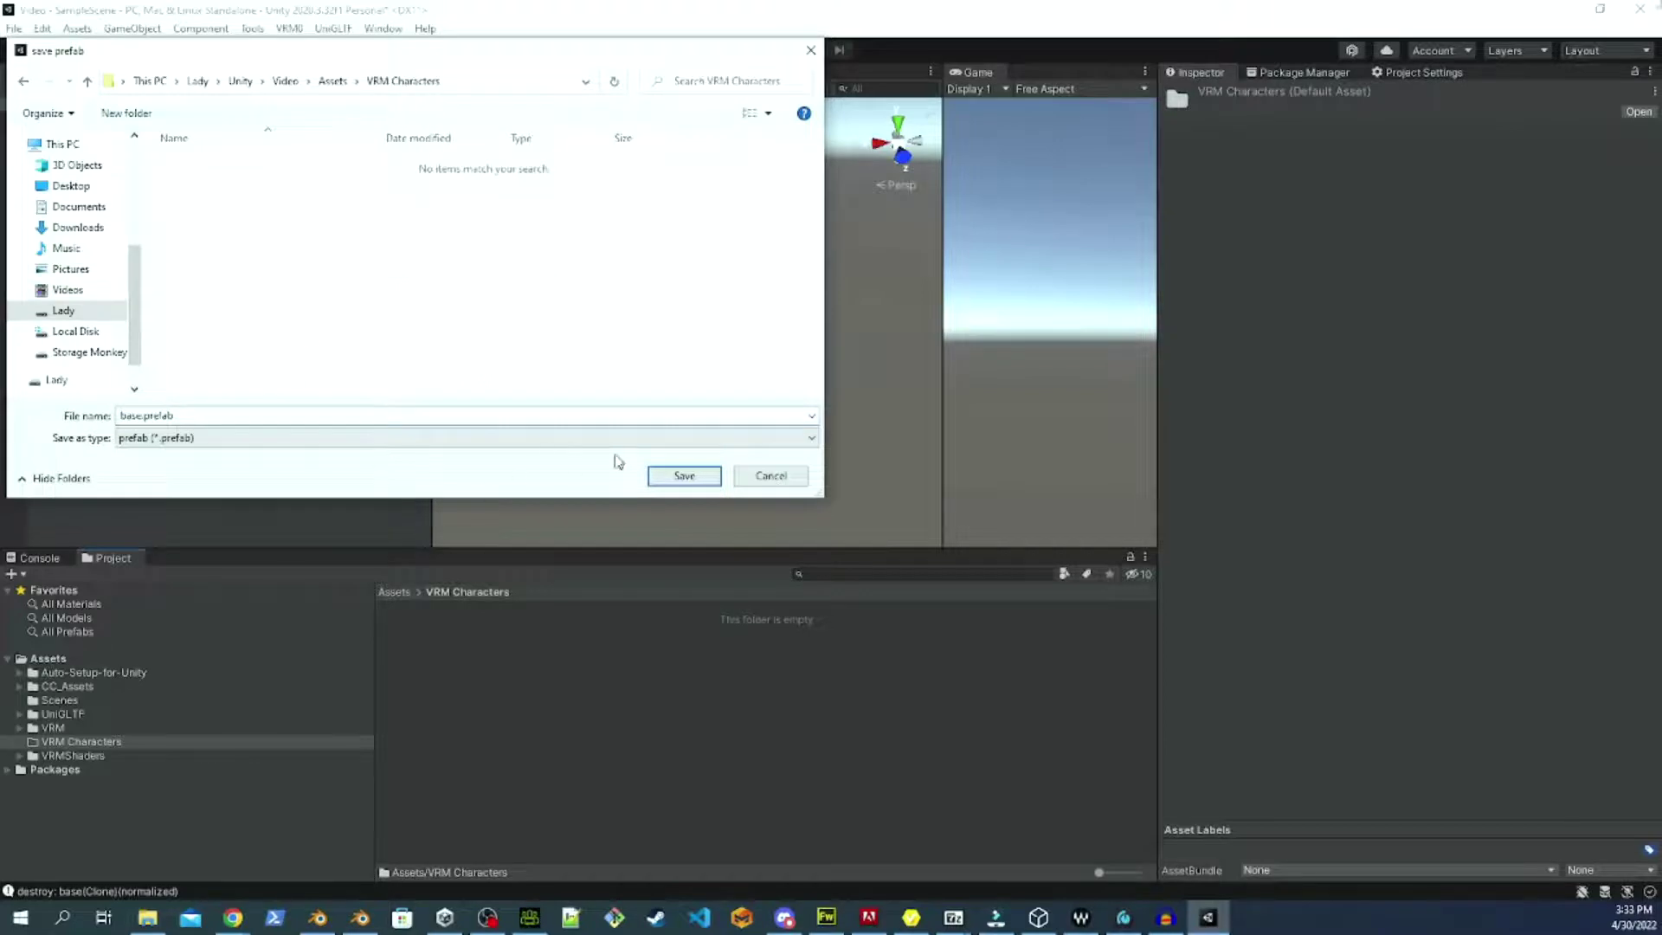
click(688, 479)
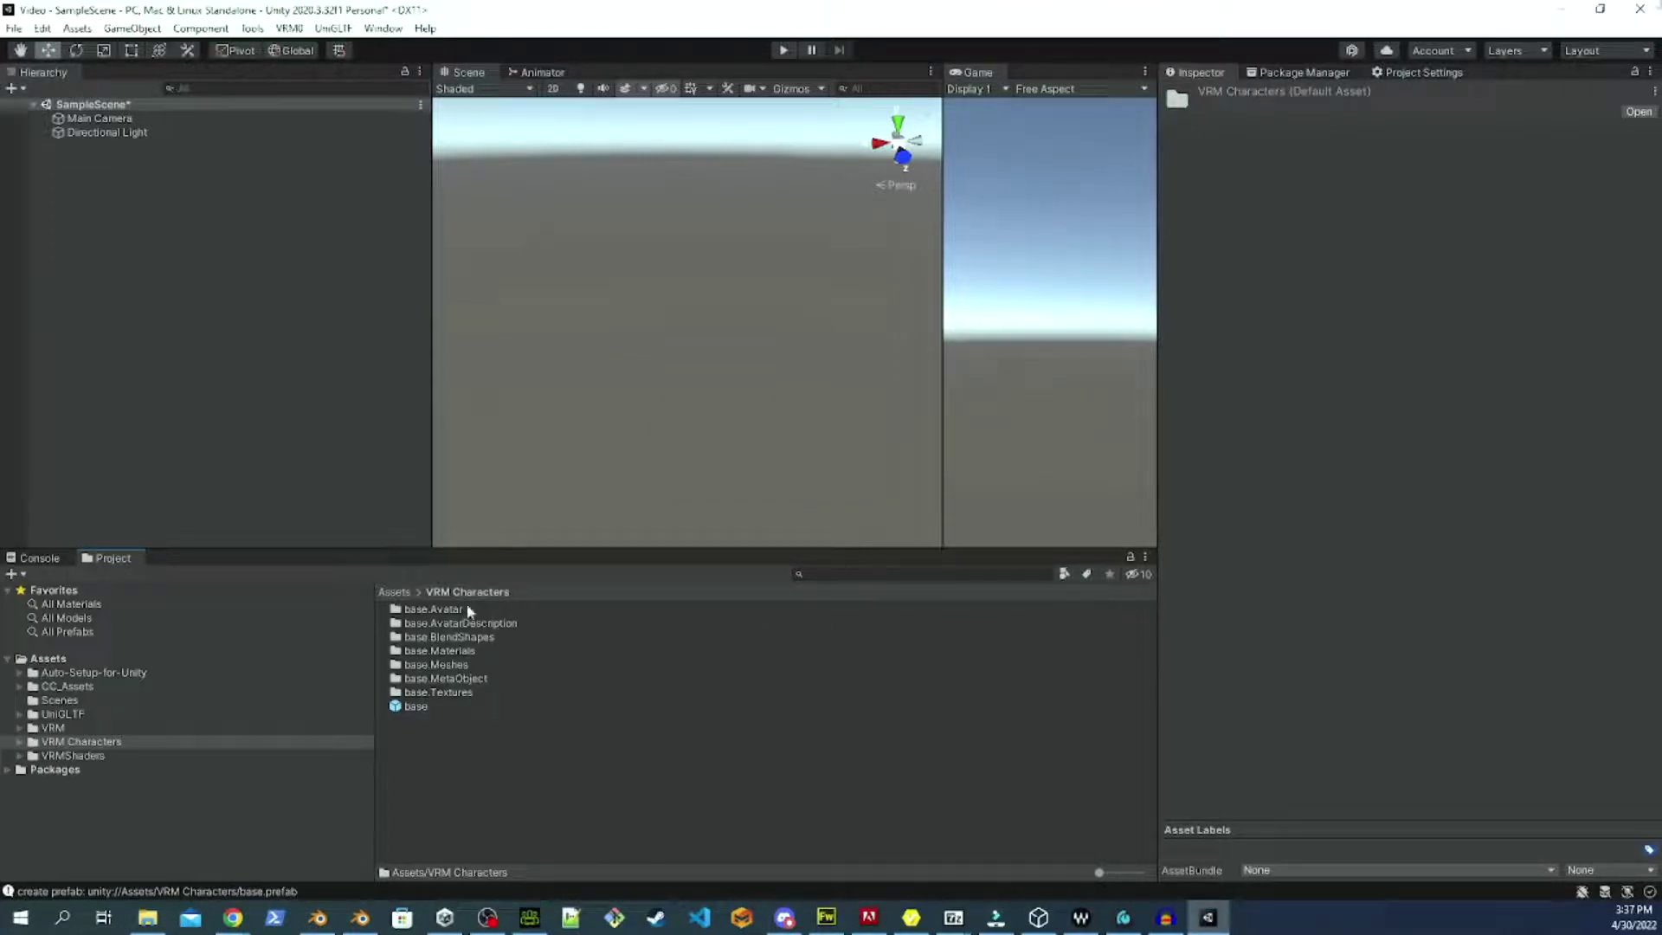
click(419, 705)
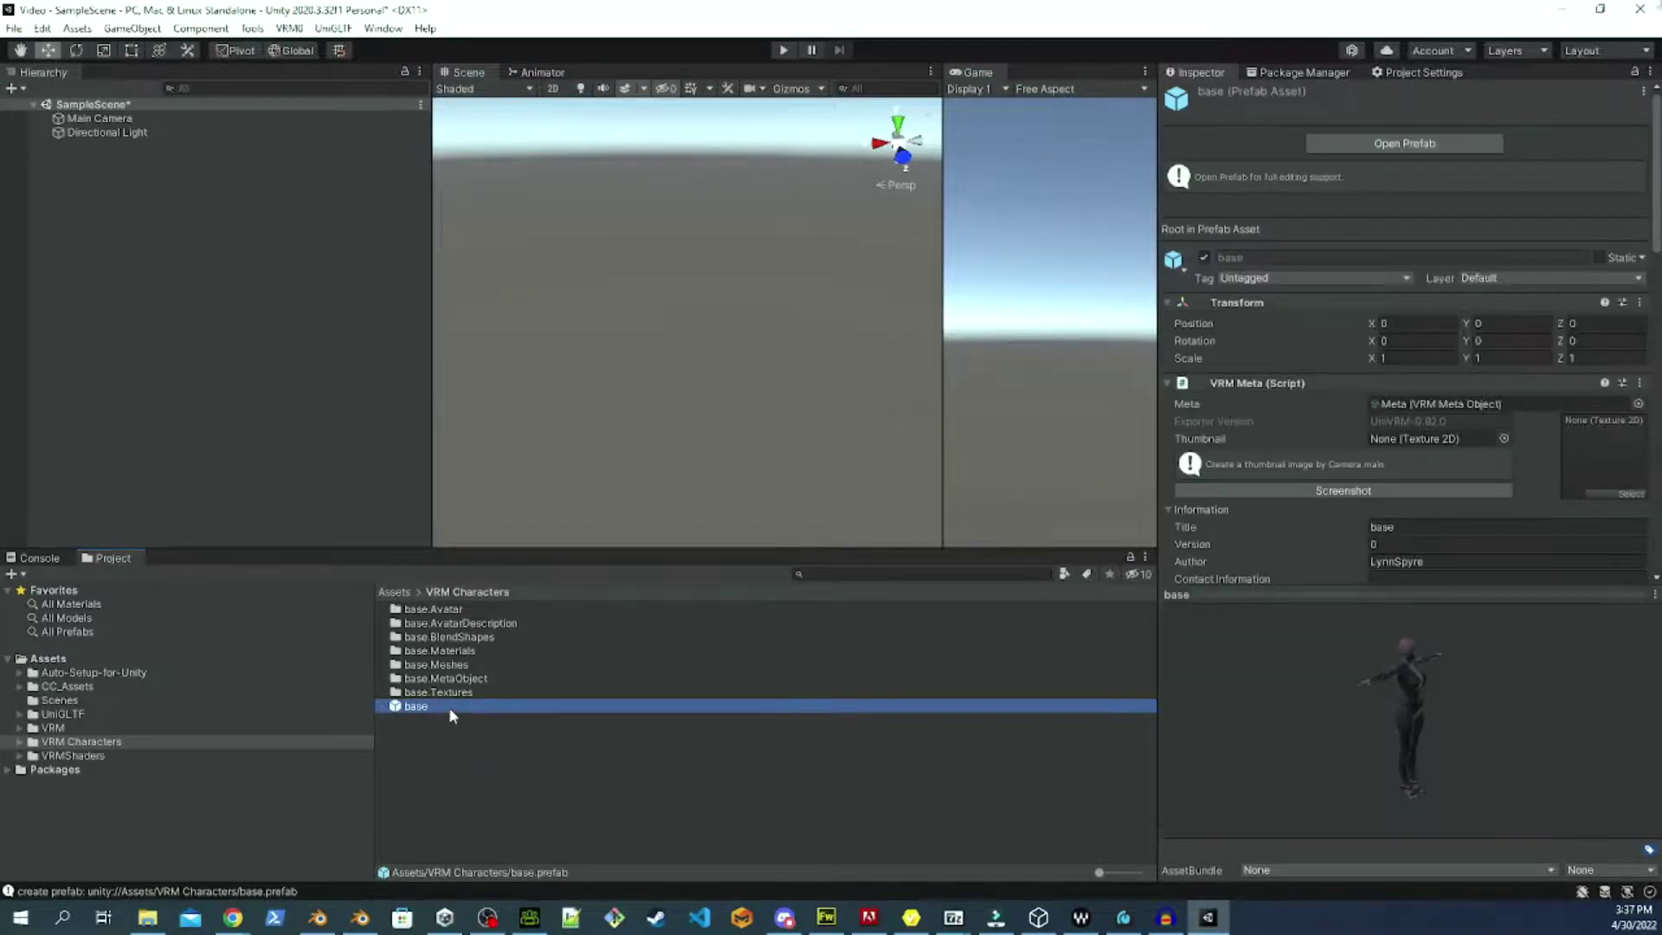
Drag the base prefab into the scene and frame the character in the view.
drag(449, 706, 129, 116)
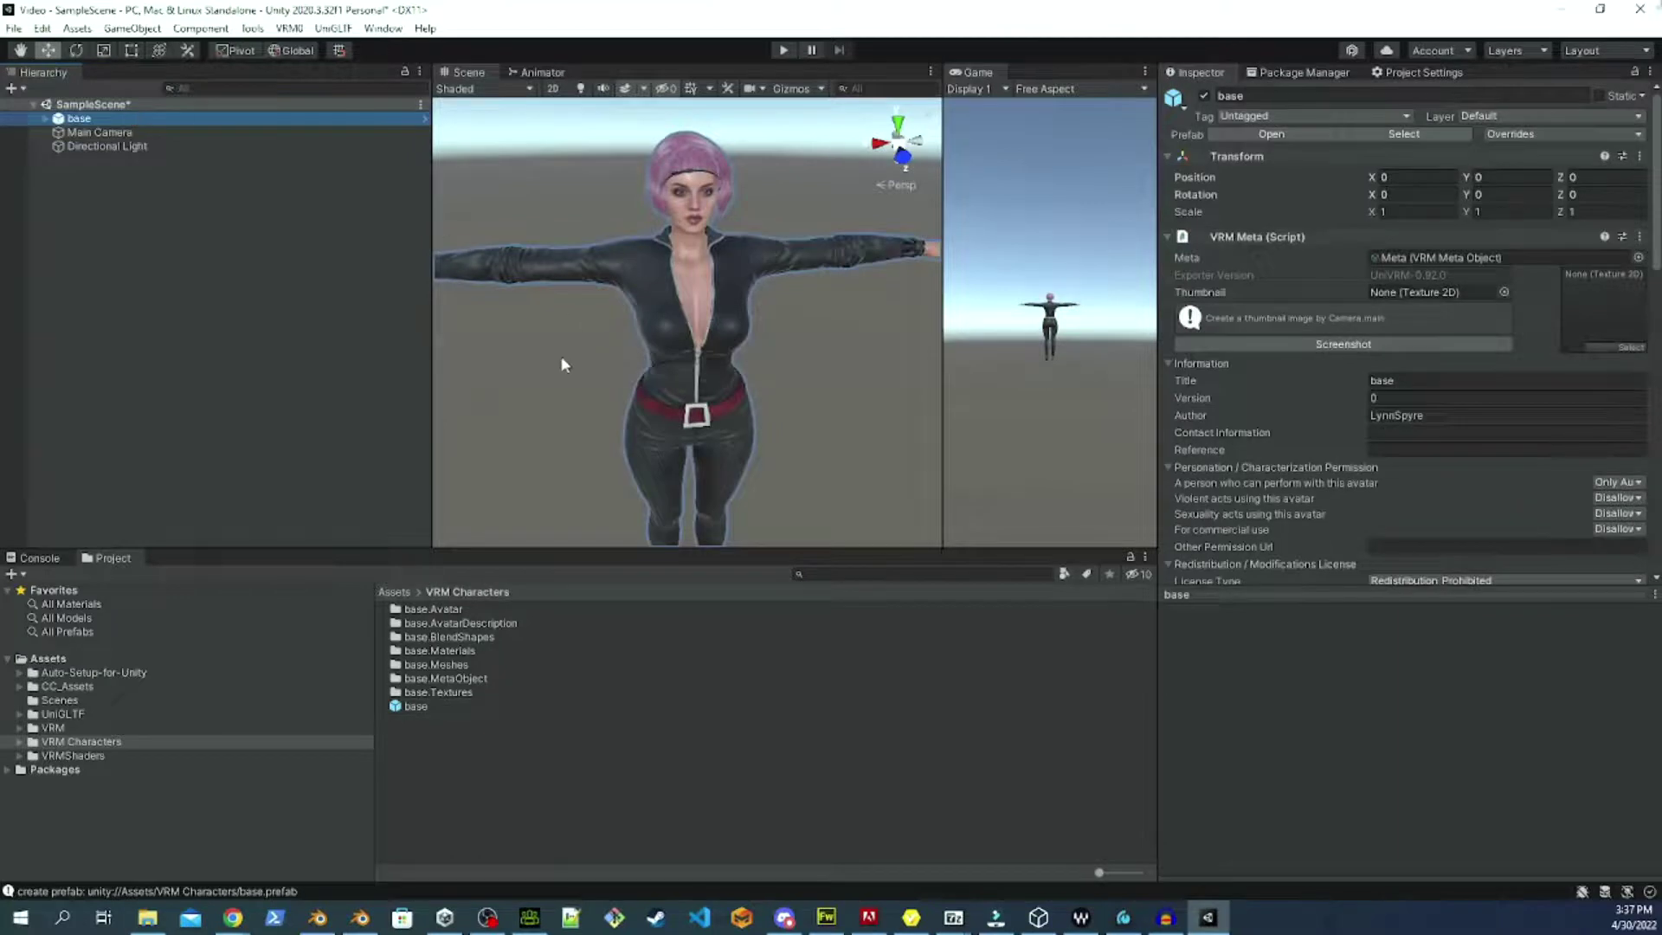
right_drag(566, 341, 540, 367)
click(650, 179)
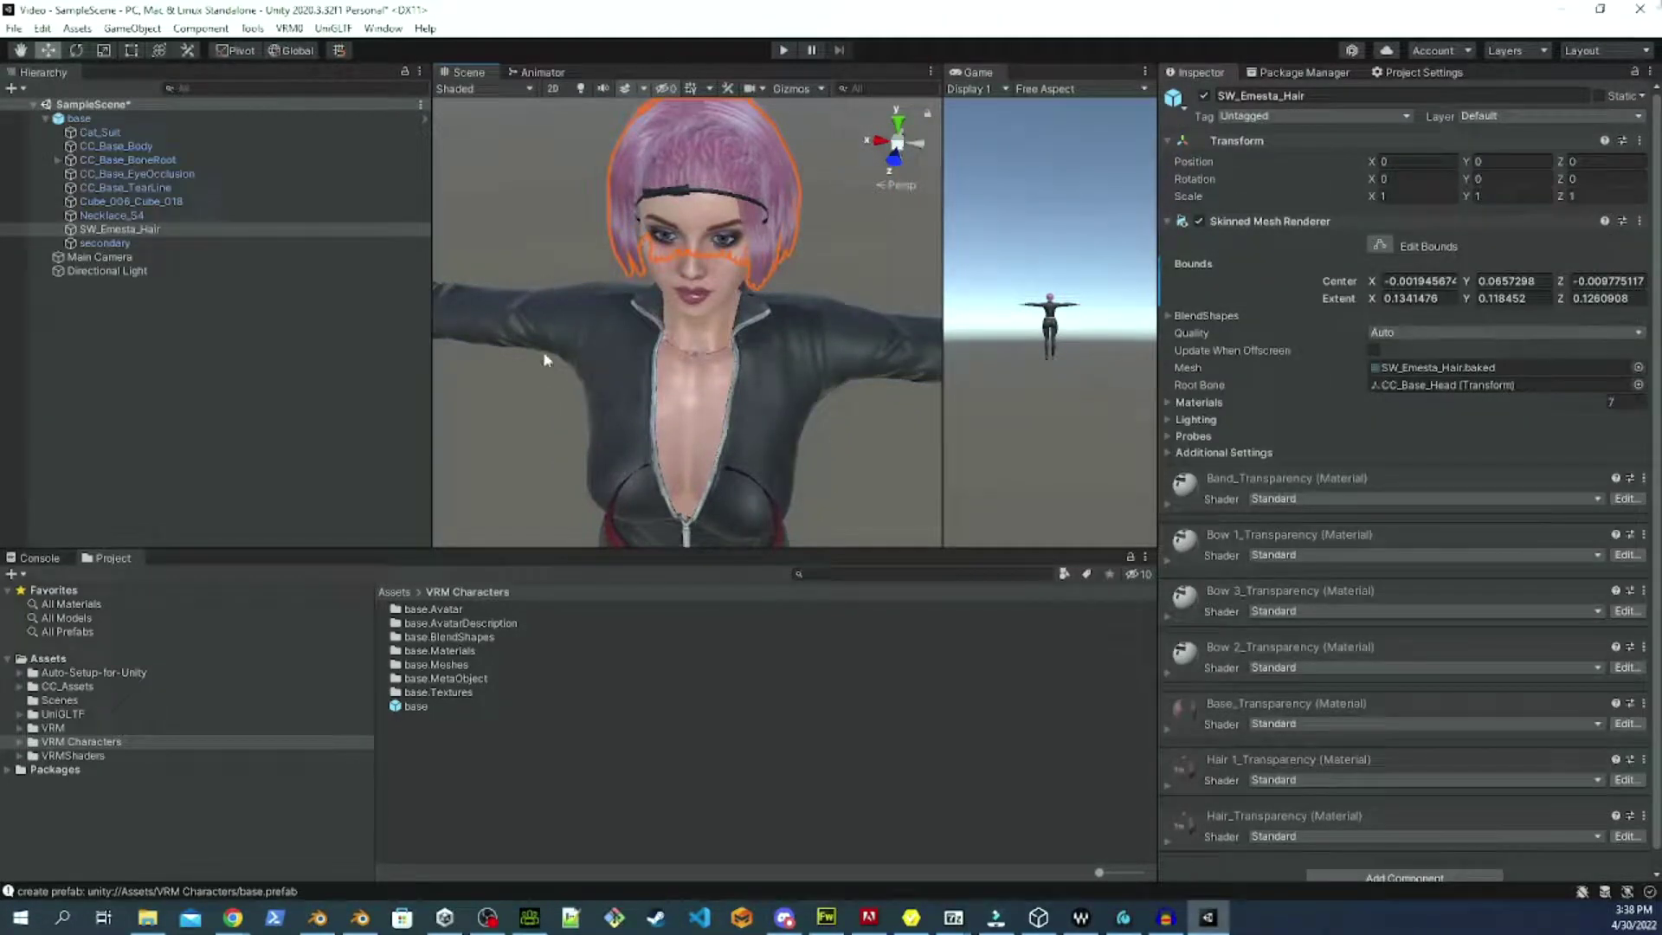
scroll(549, 397, down, 3)
right_drag(557, 419, 571, 317)
middle_drag(613, 406, 614, 342)
click(604, 437)
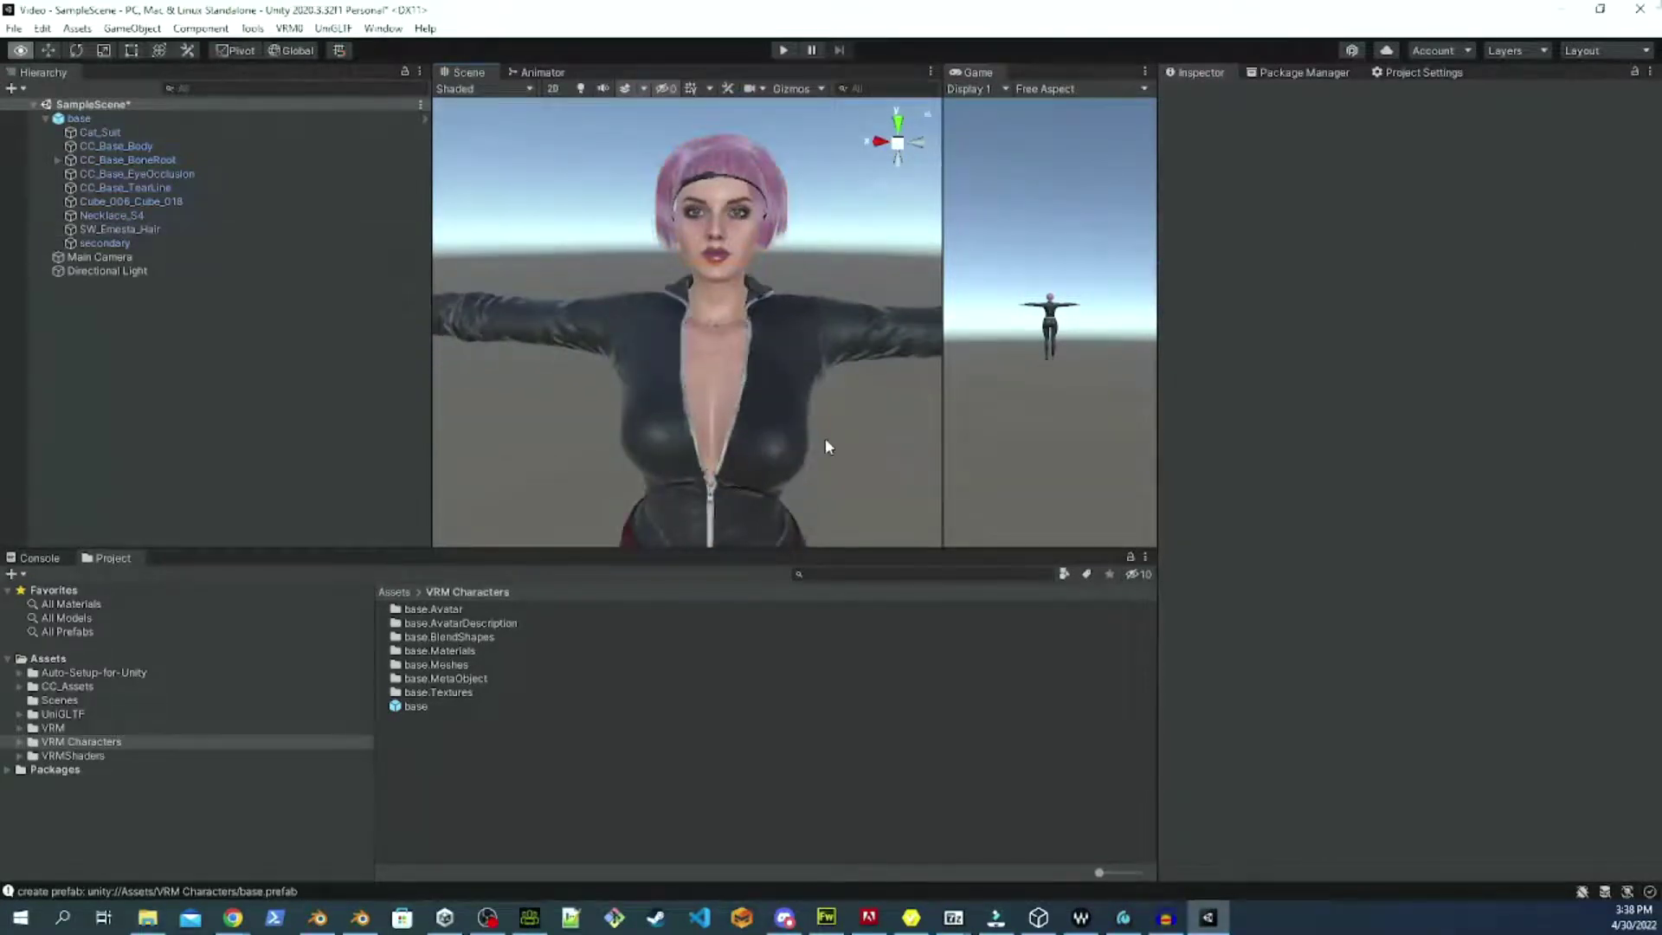
middle_drag(824, 438, 864, 401)
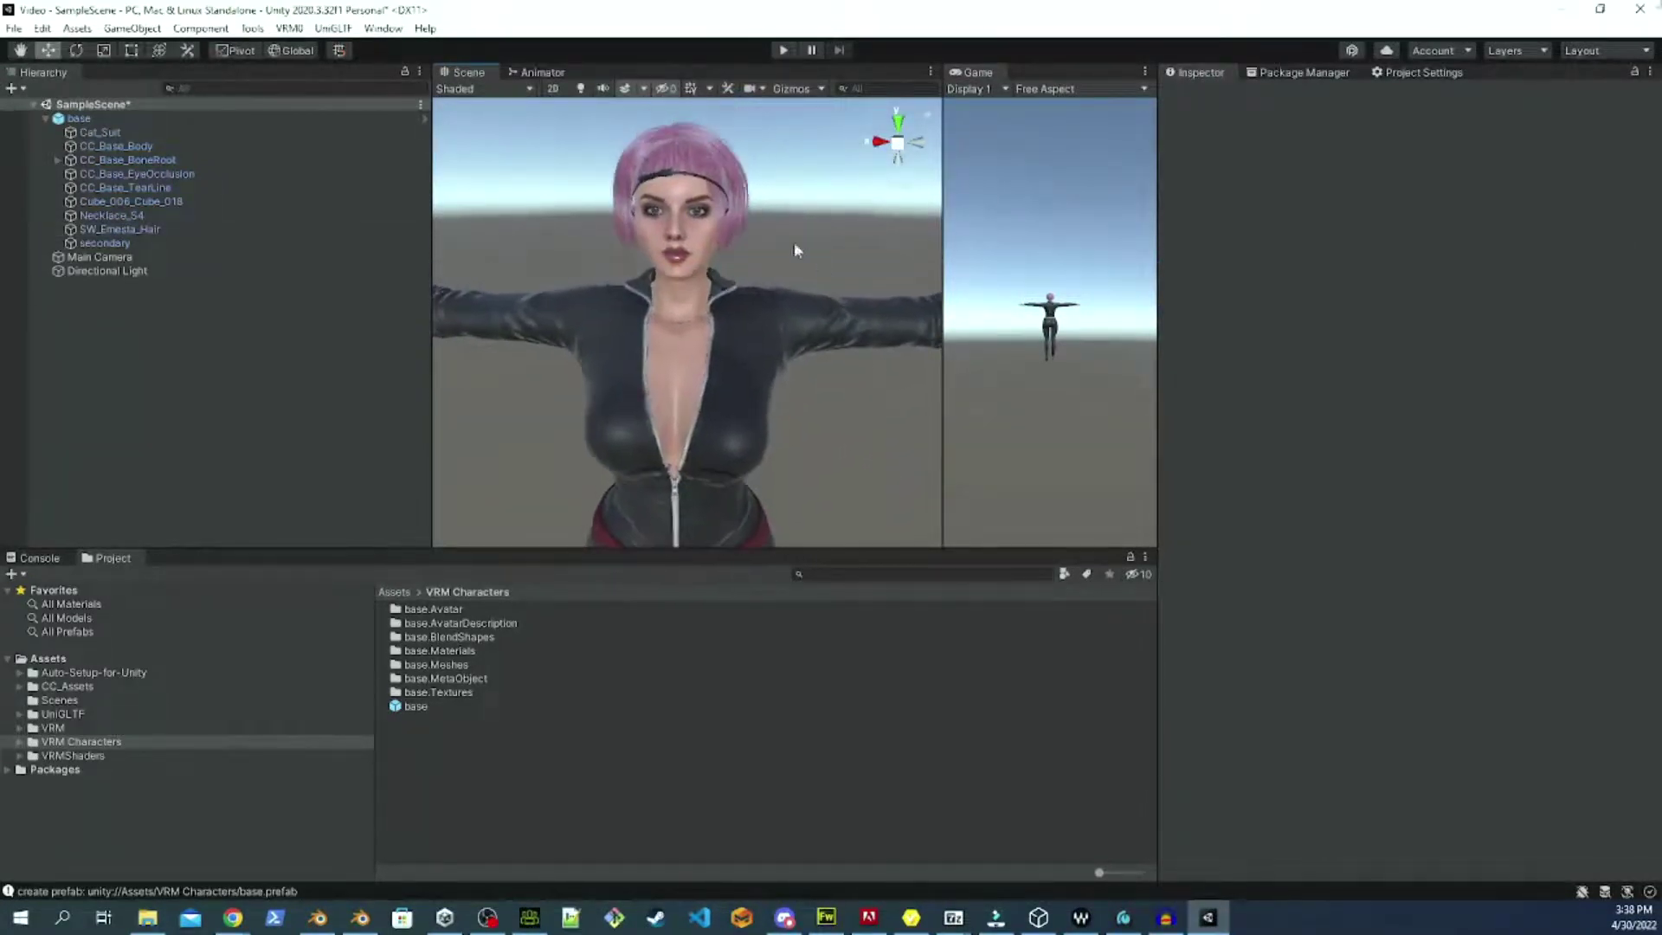
Set the hair's Base_Transparency material Rendering Mode to Cutout.
click(665, 141)
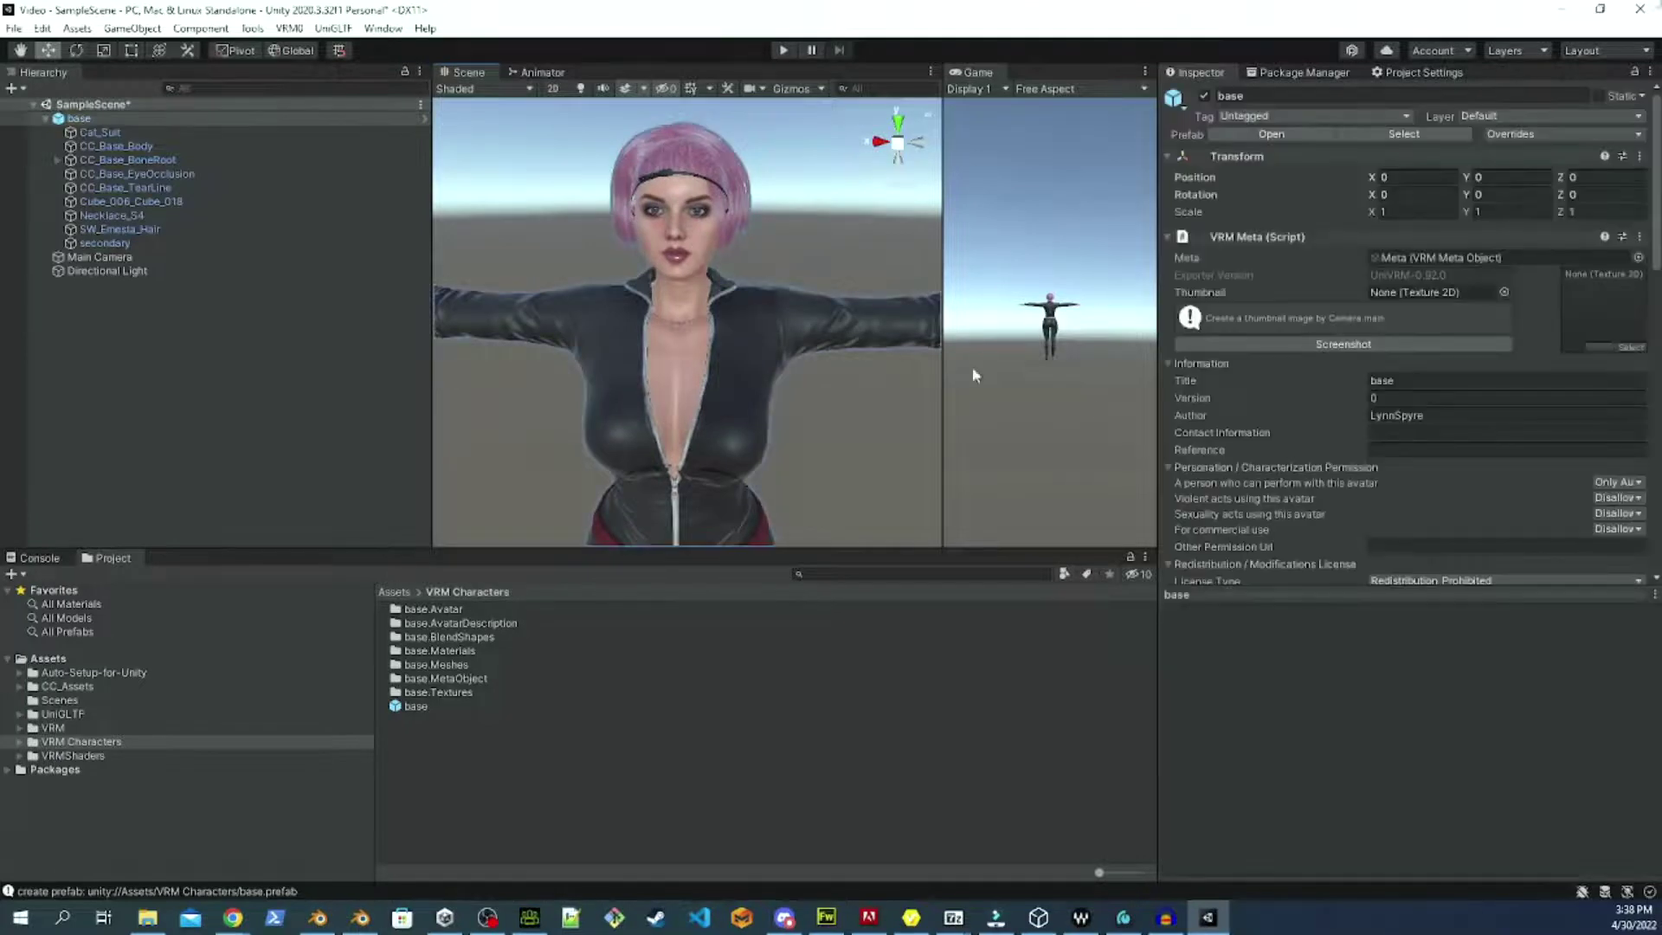
click(657, 169)
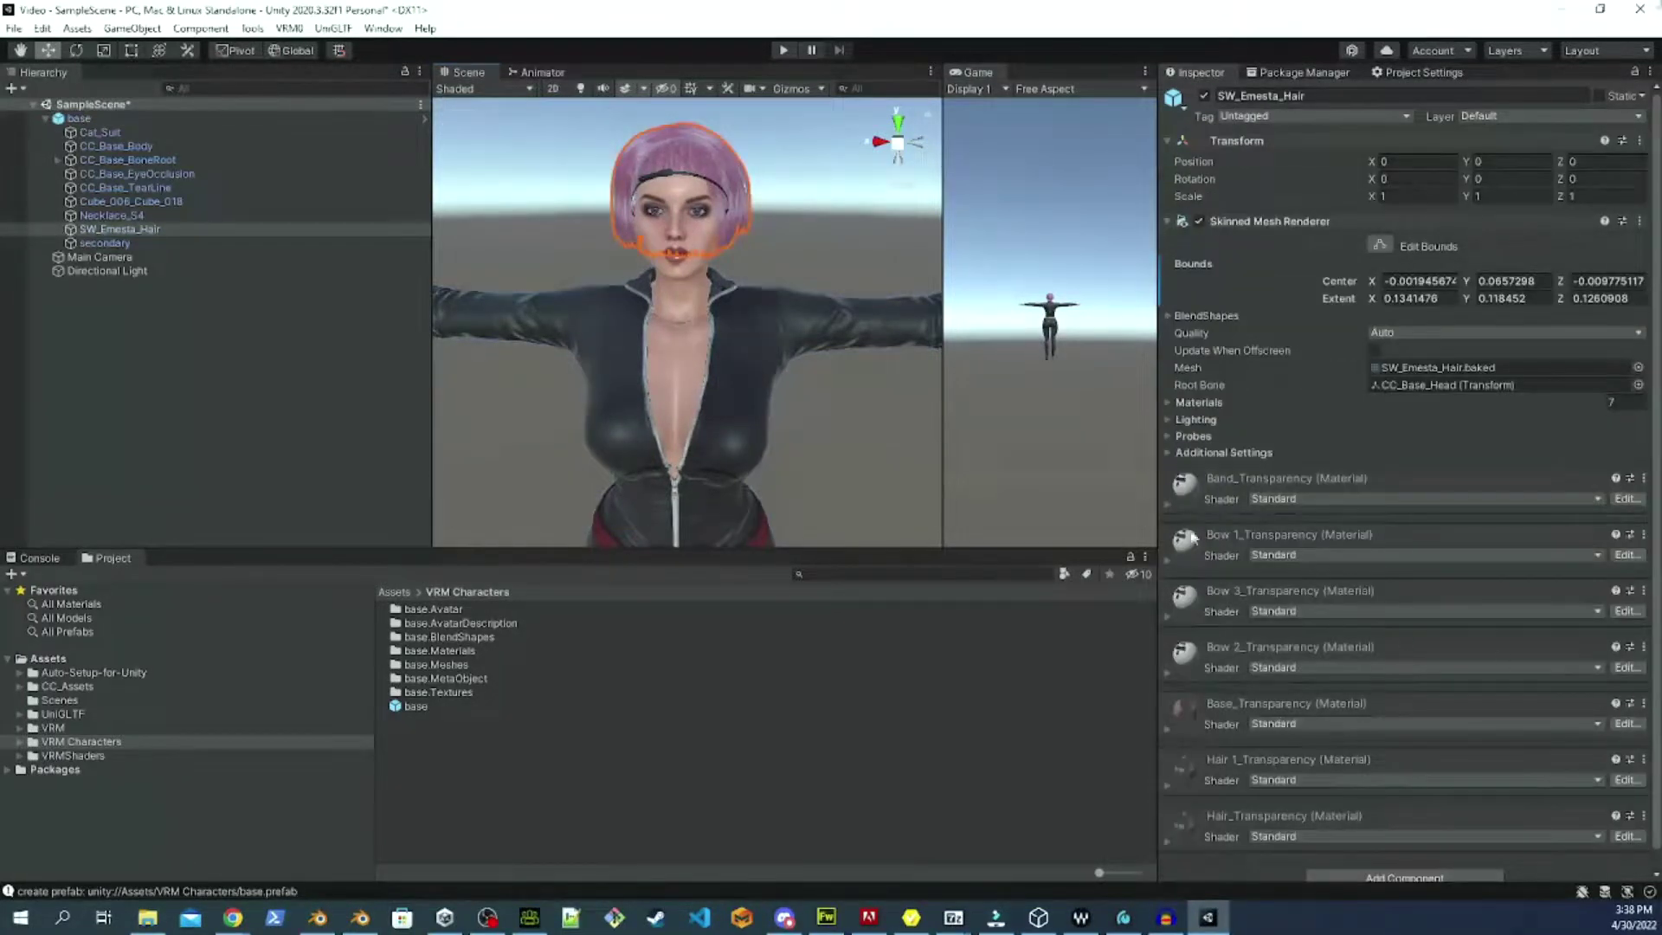
scroll(1218, 657, down, 1)
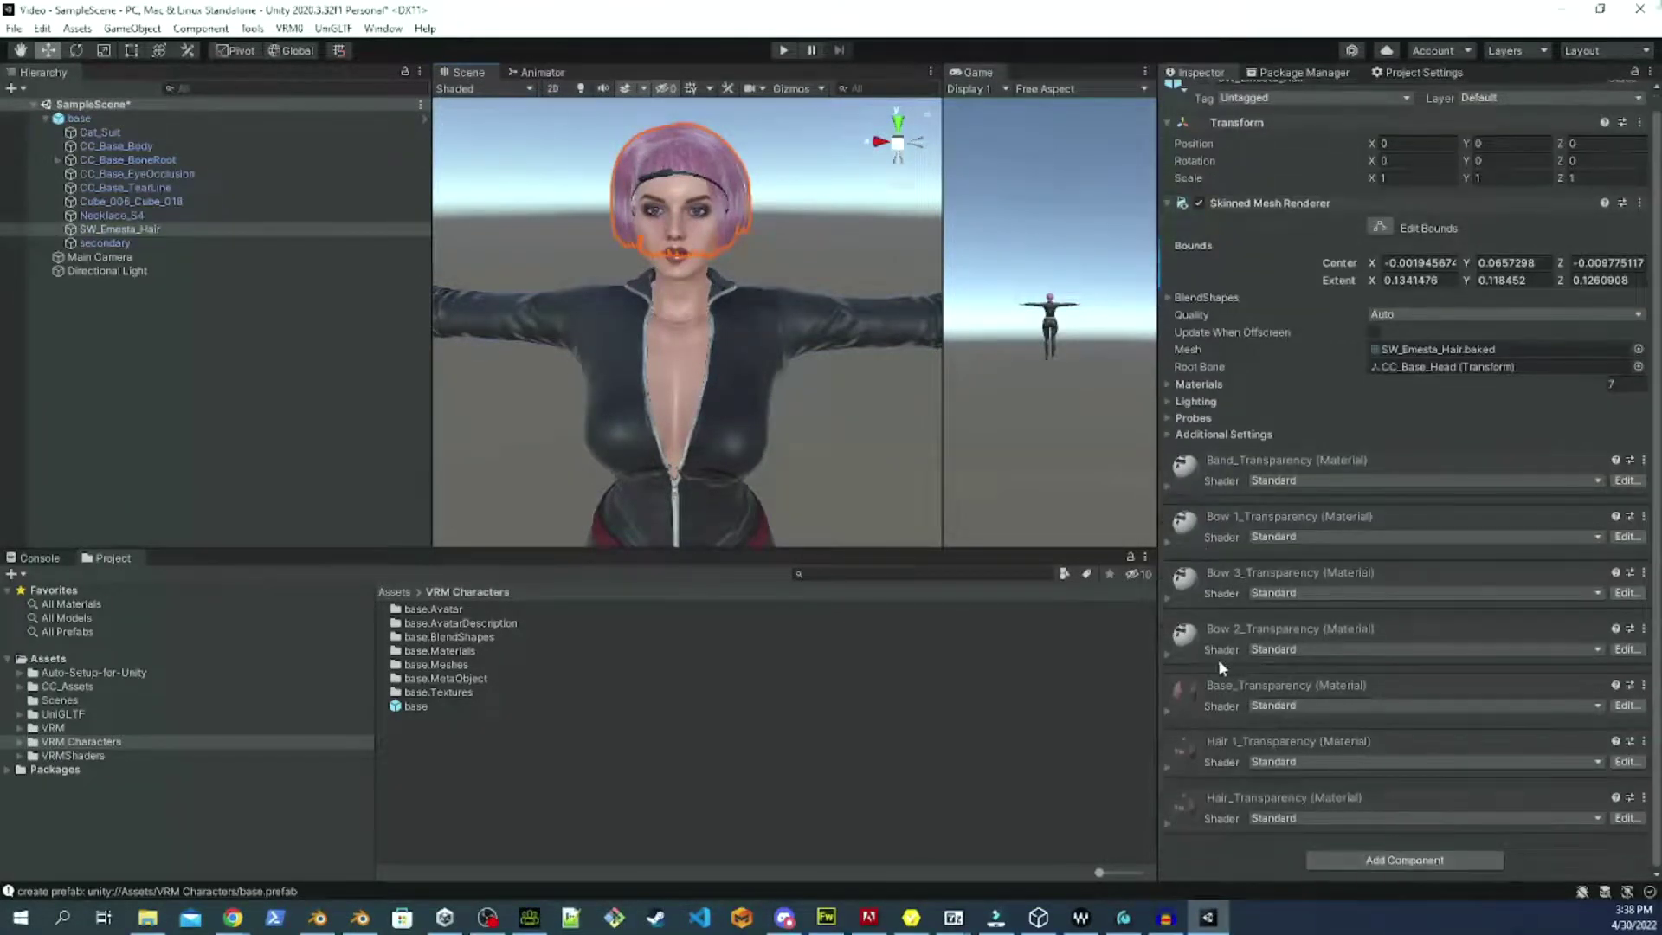
click(1165, 710)
click(1390, 738)
click(1409, 773)
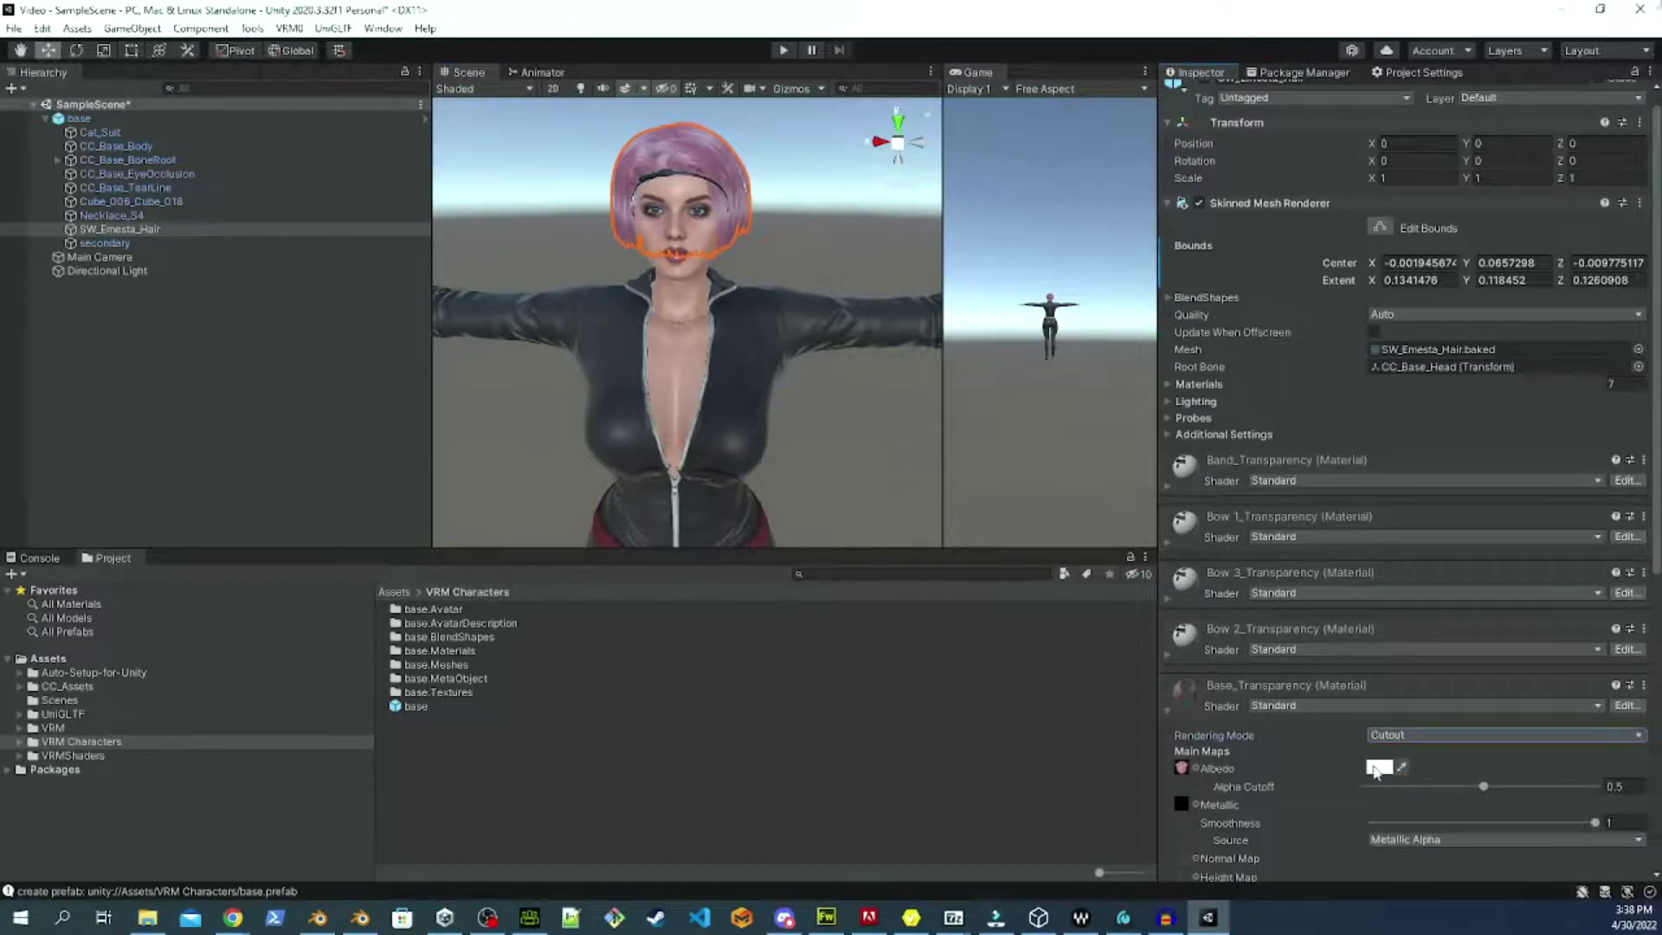
click(590, 272)
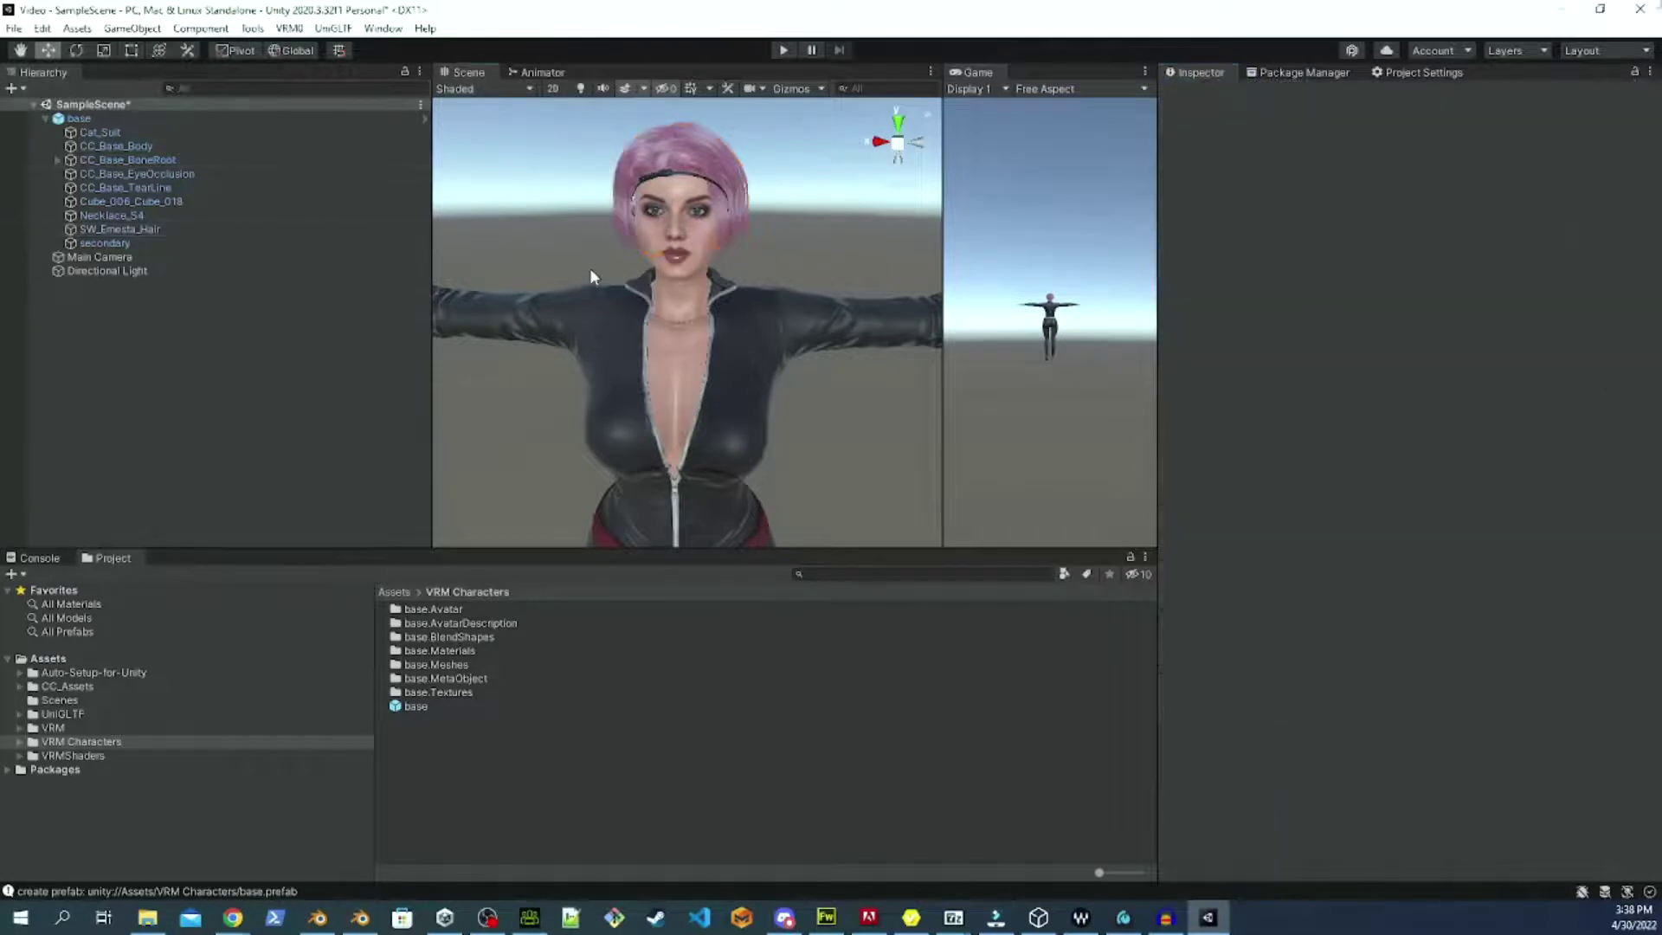
click(589, 331)
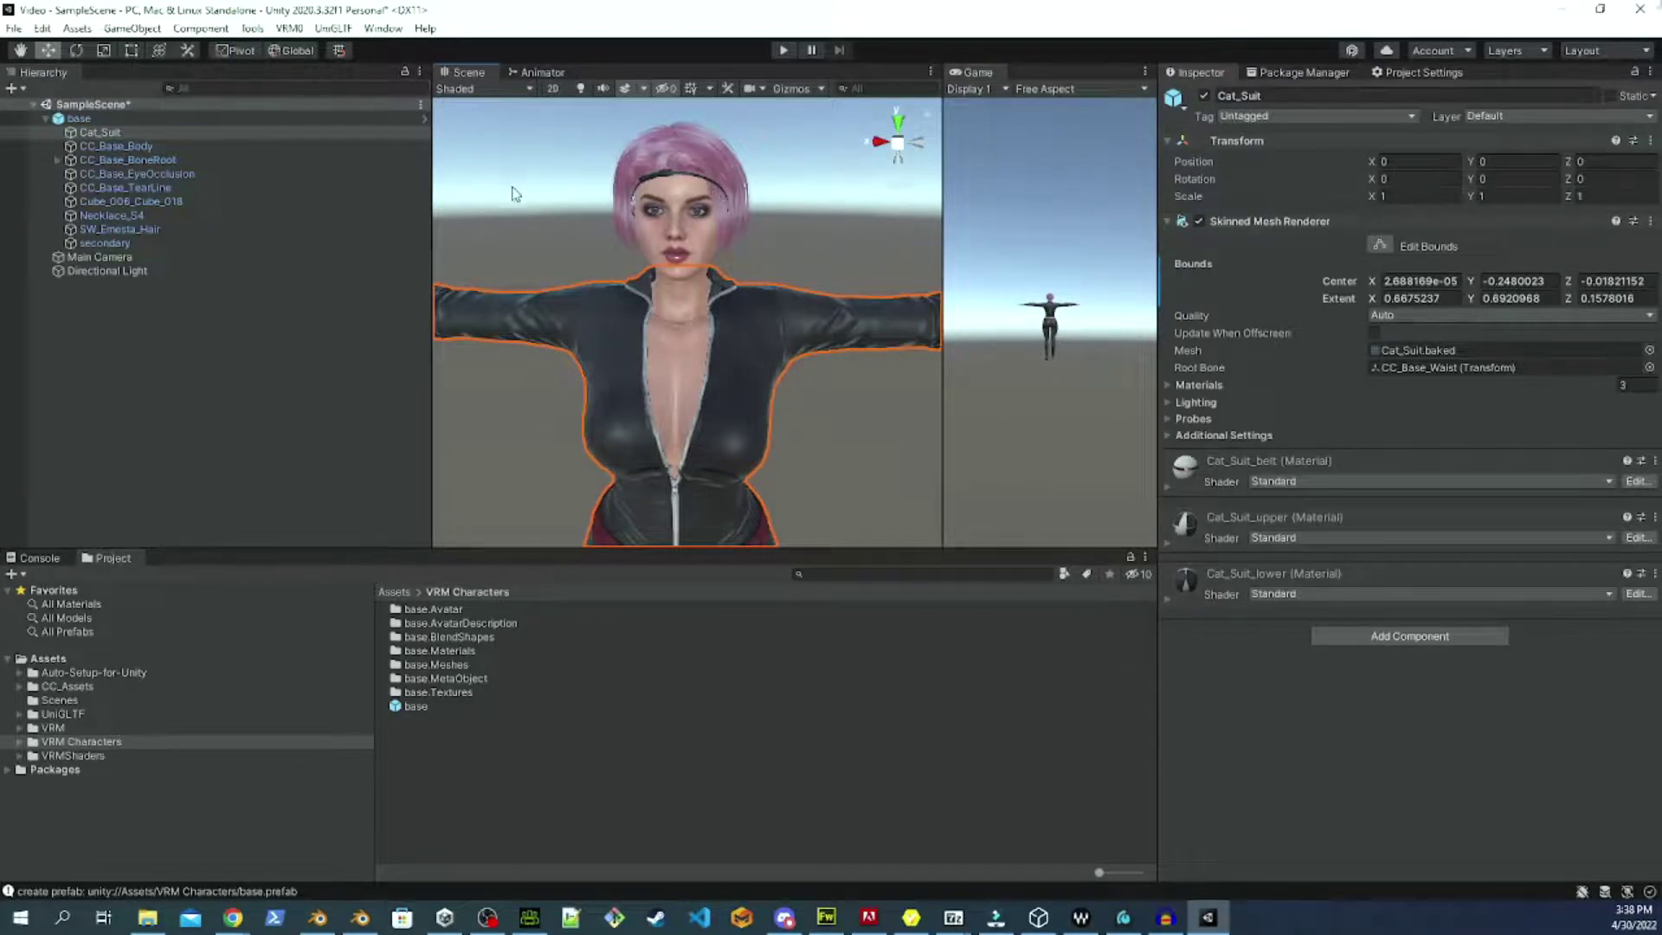
click(883, 483)
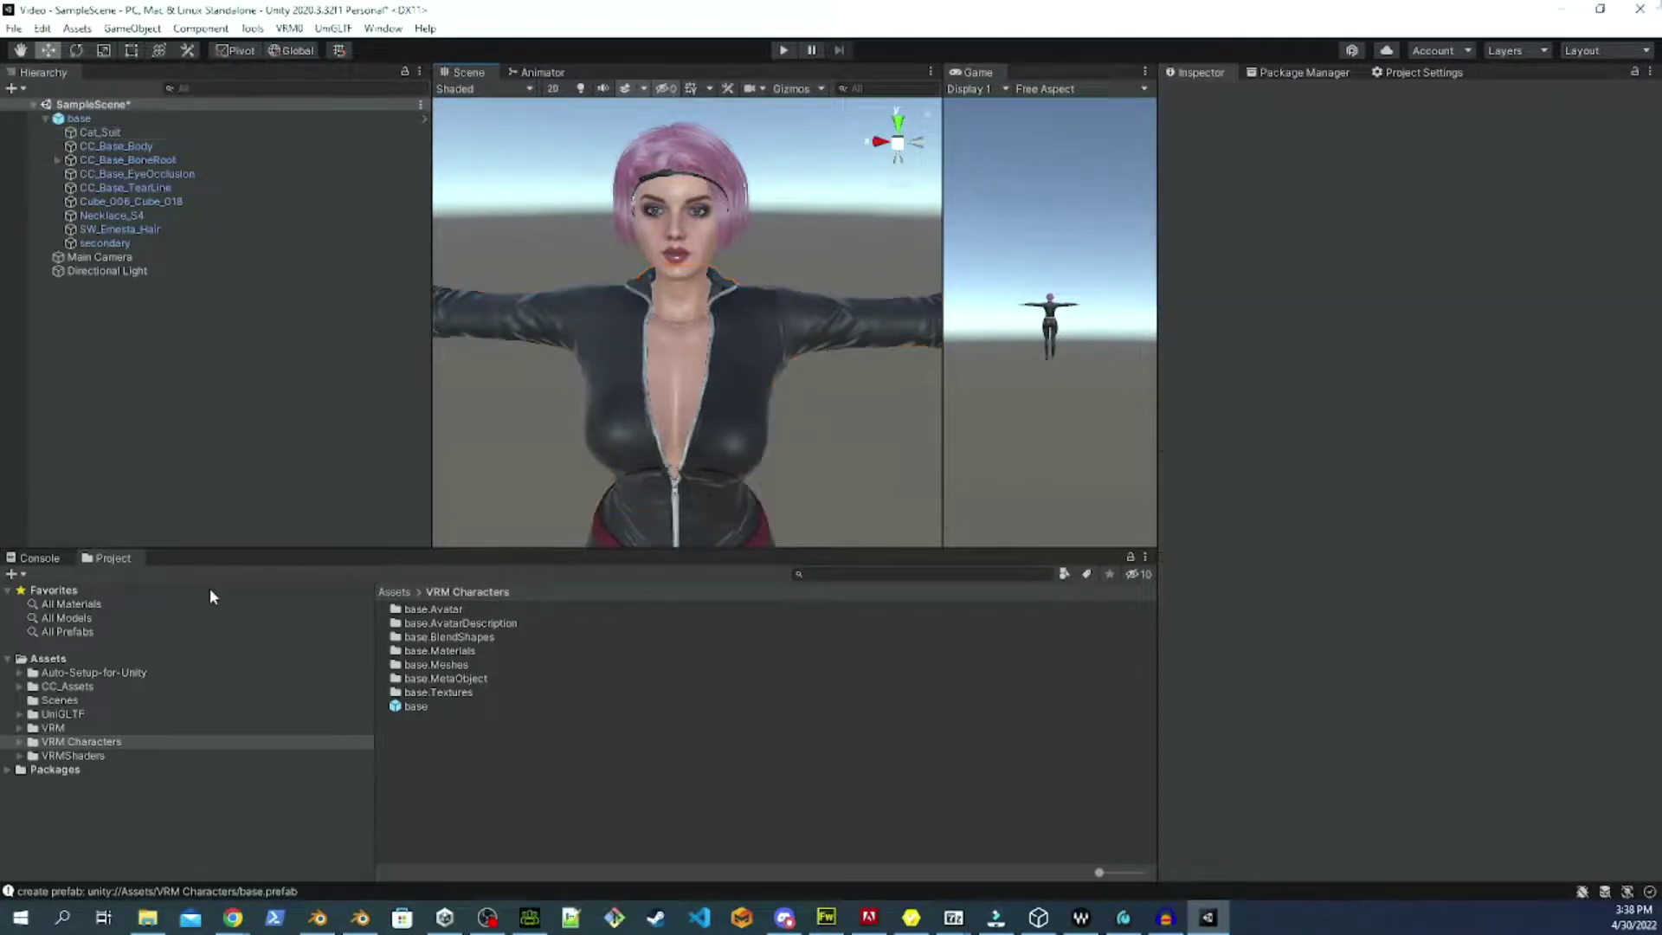
Select base and look through its VRM components down to the Blend Shape Proxy.
click(112, 121)
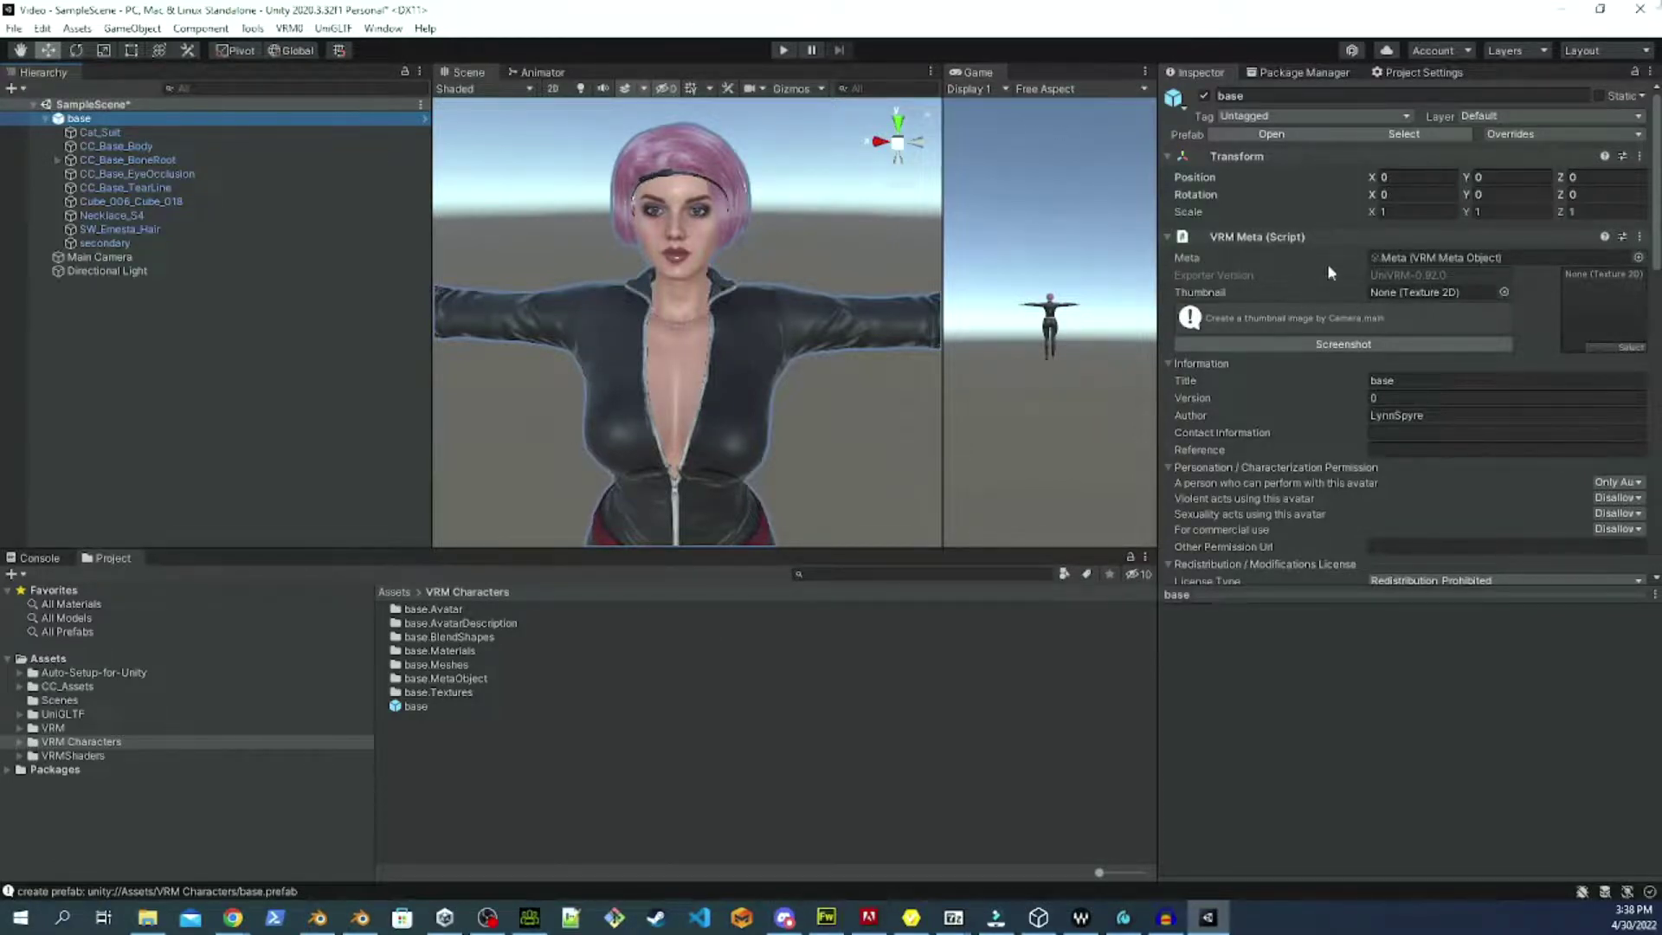
scroll(1252, 502, down, 10)
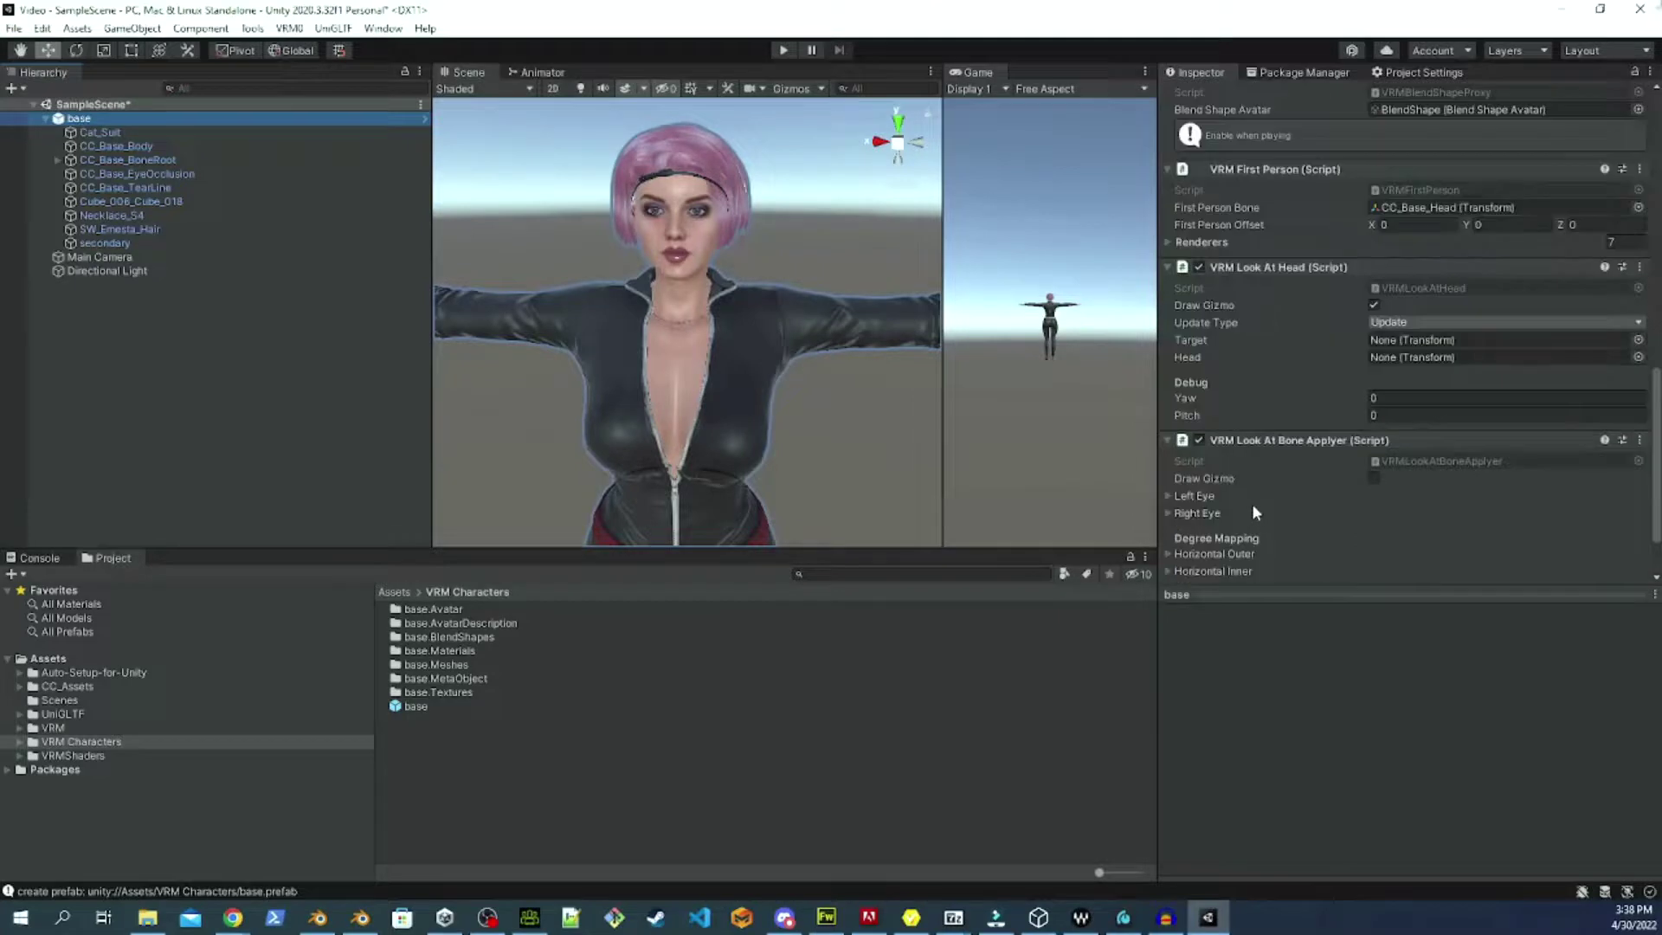
scroll(1252, 494, up, 5)
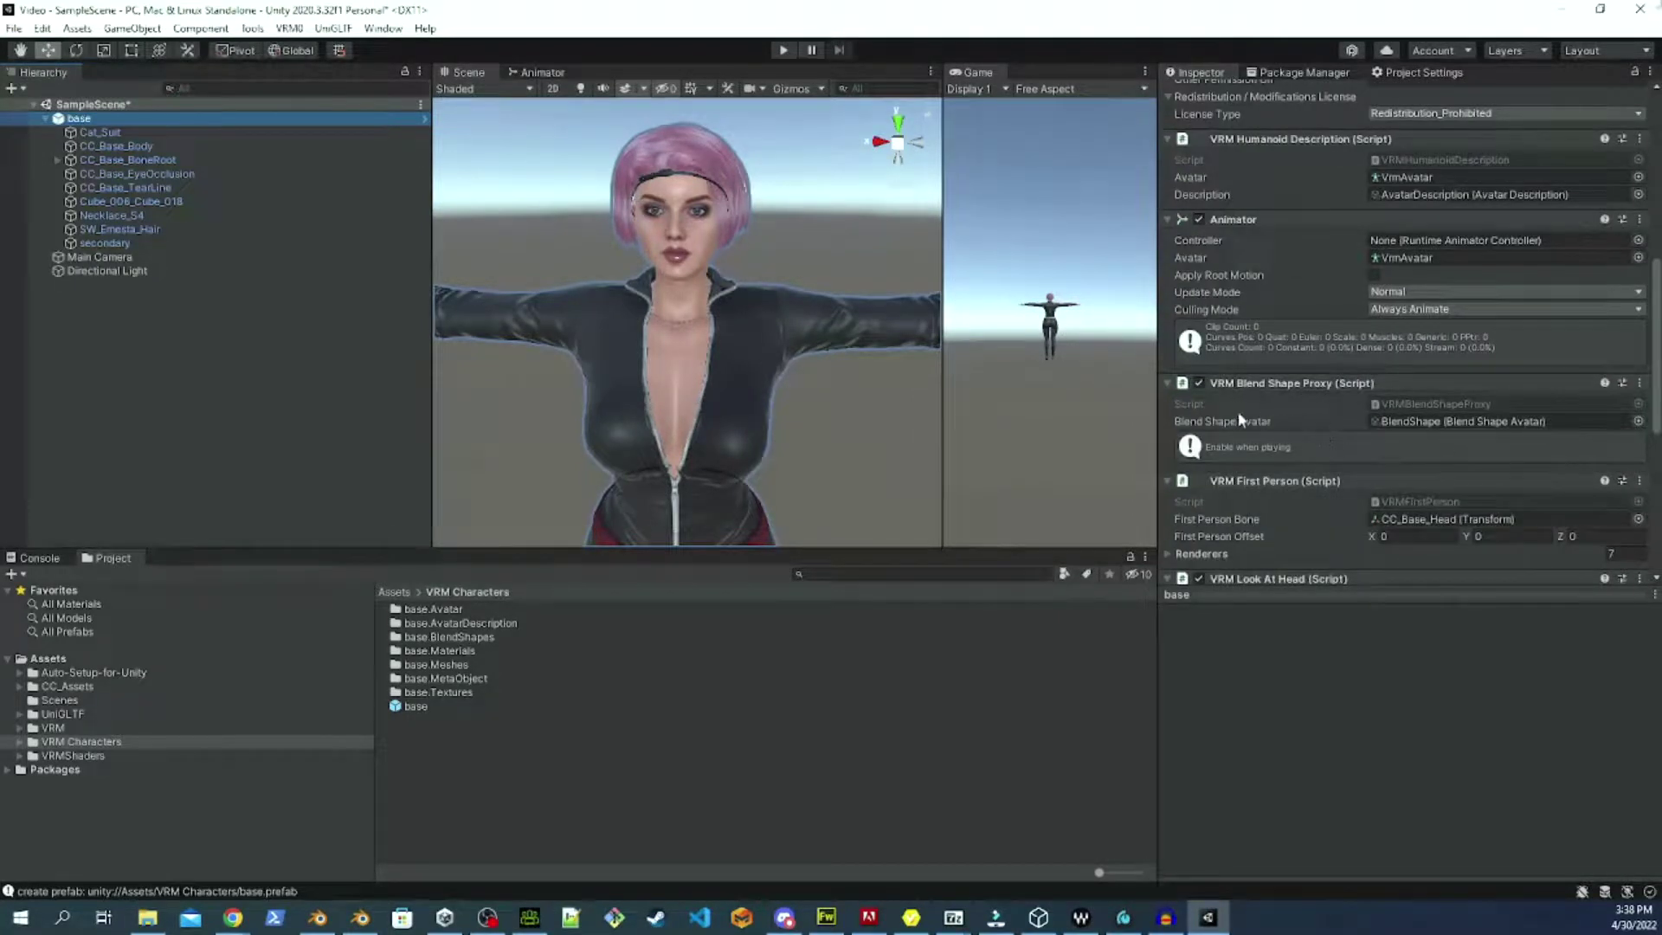
Open the character's BlendShape avatar asset and select the BrowInnerUp clip.
double_click(1462, 421)
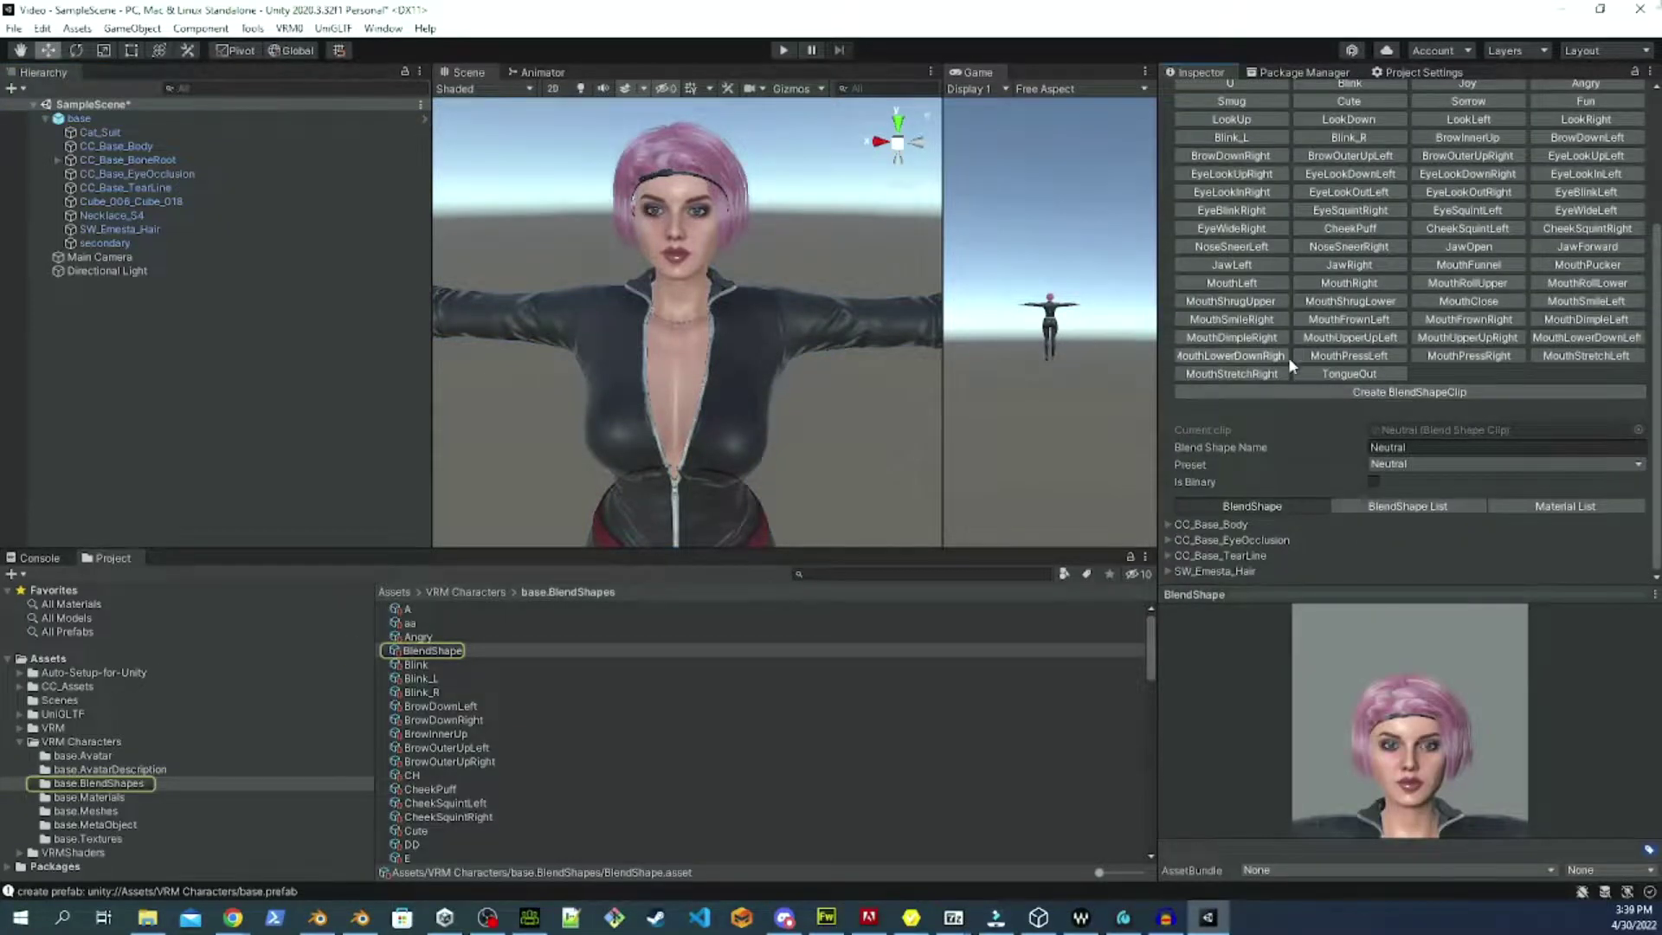
scroll(1289, 351, up, 4)
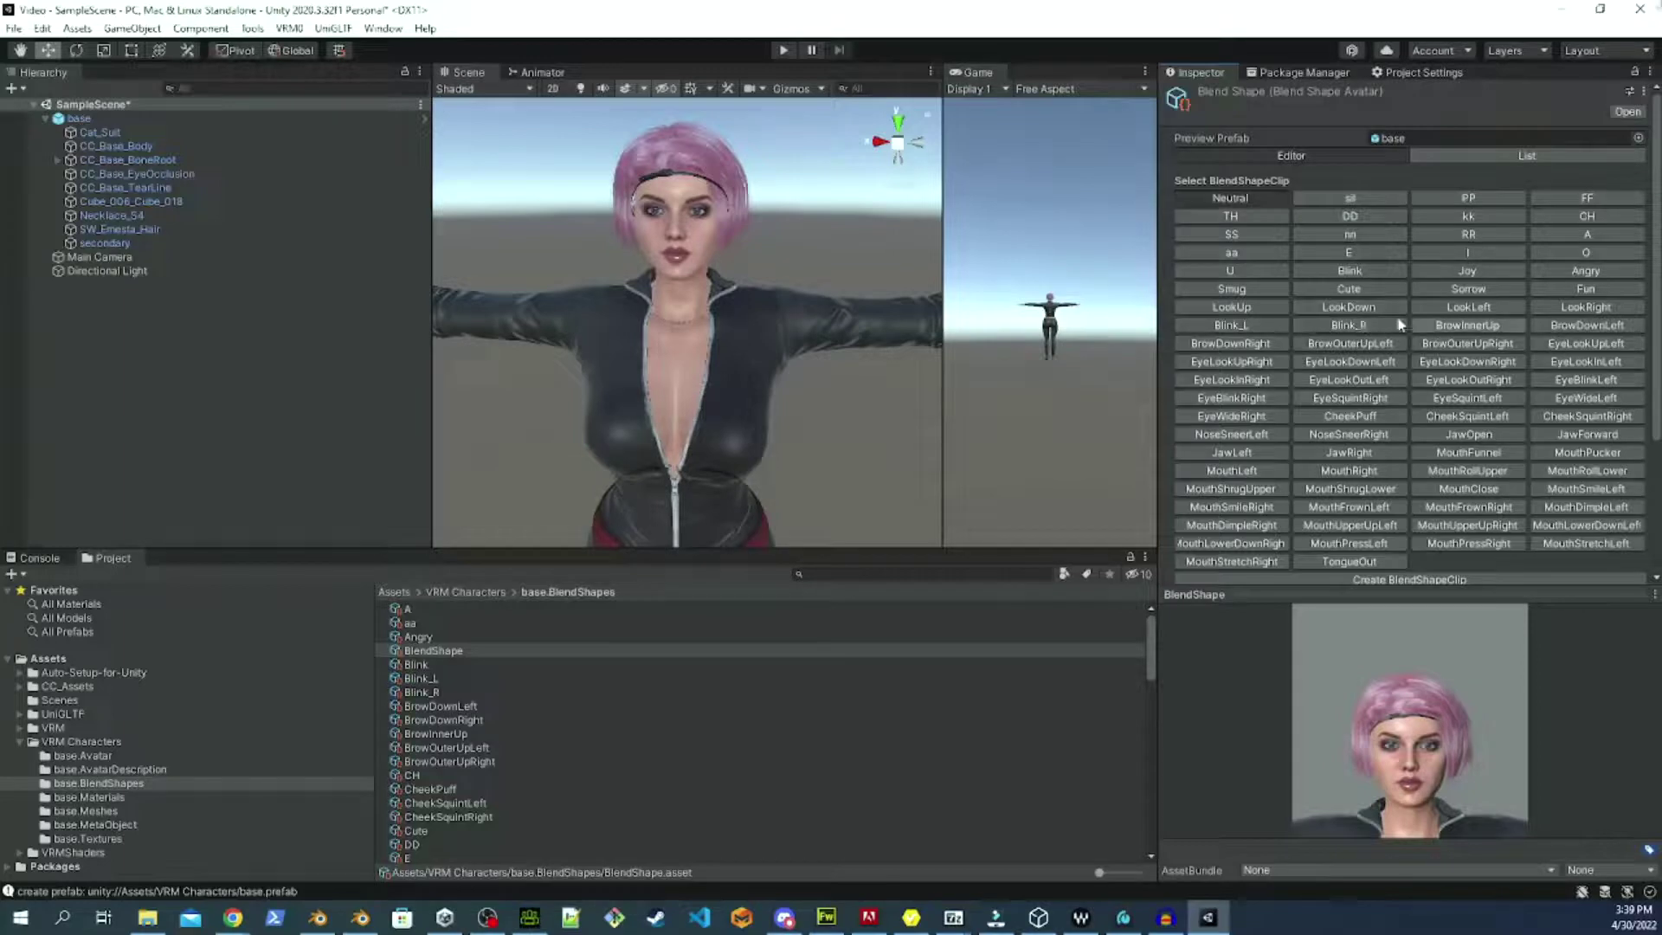
scroll(1437, 264, down, 3)
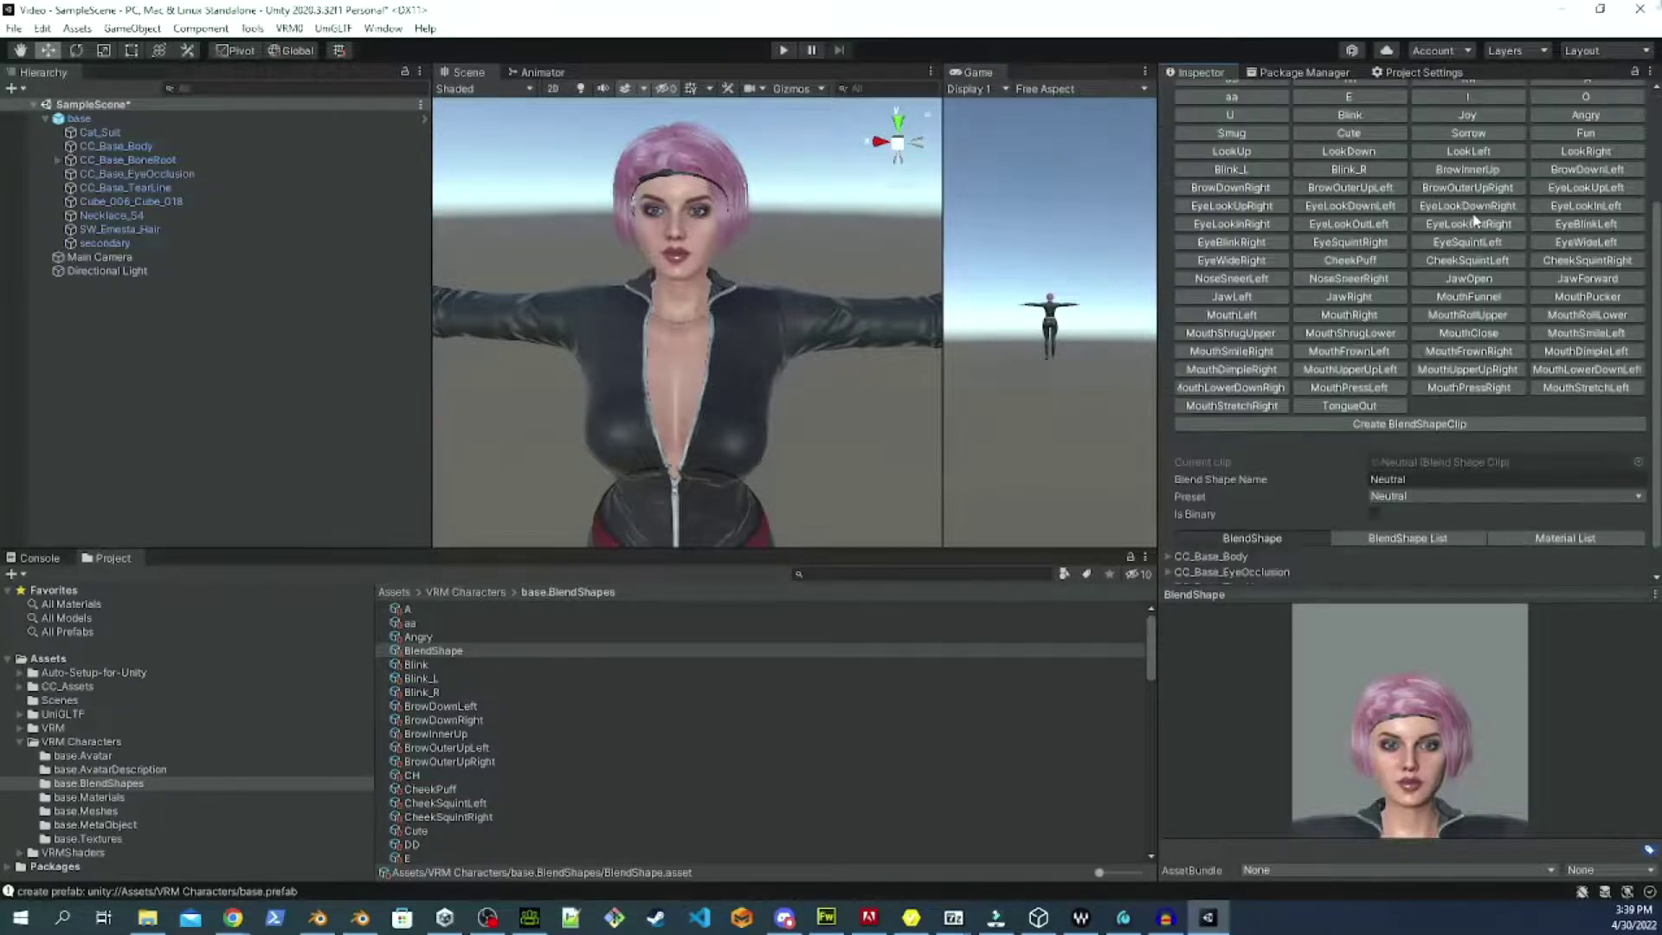
click(1494, 172)
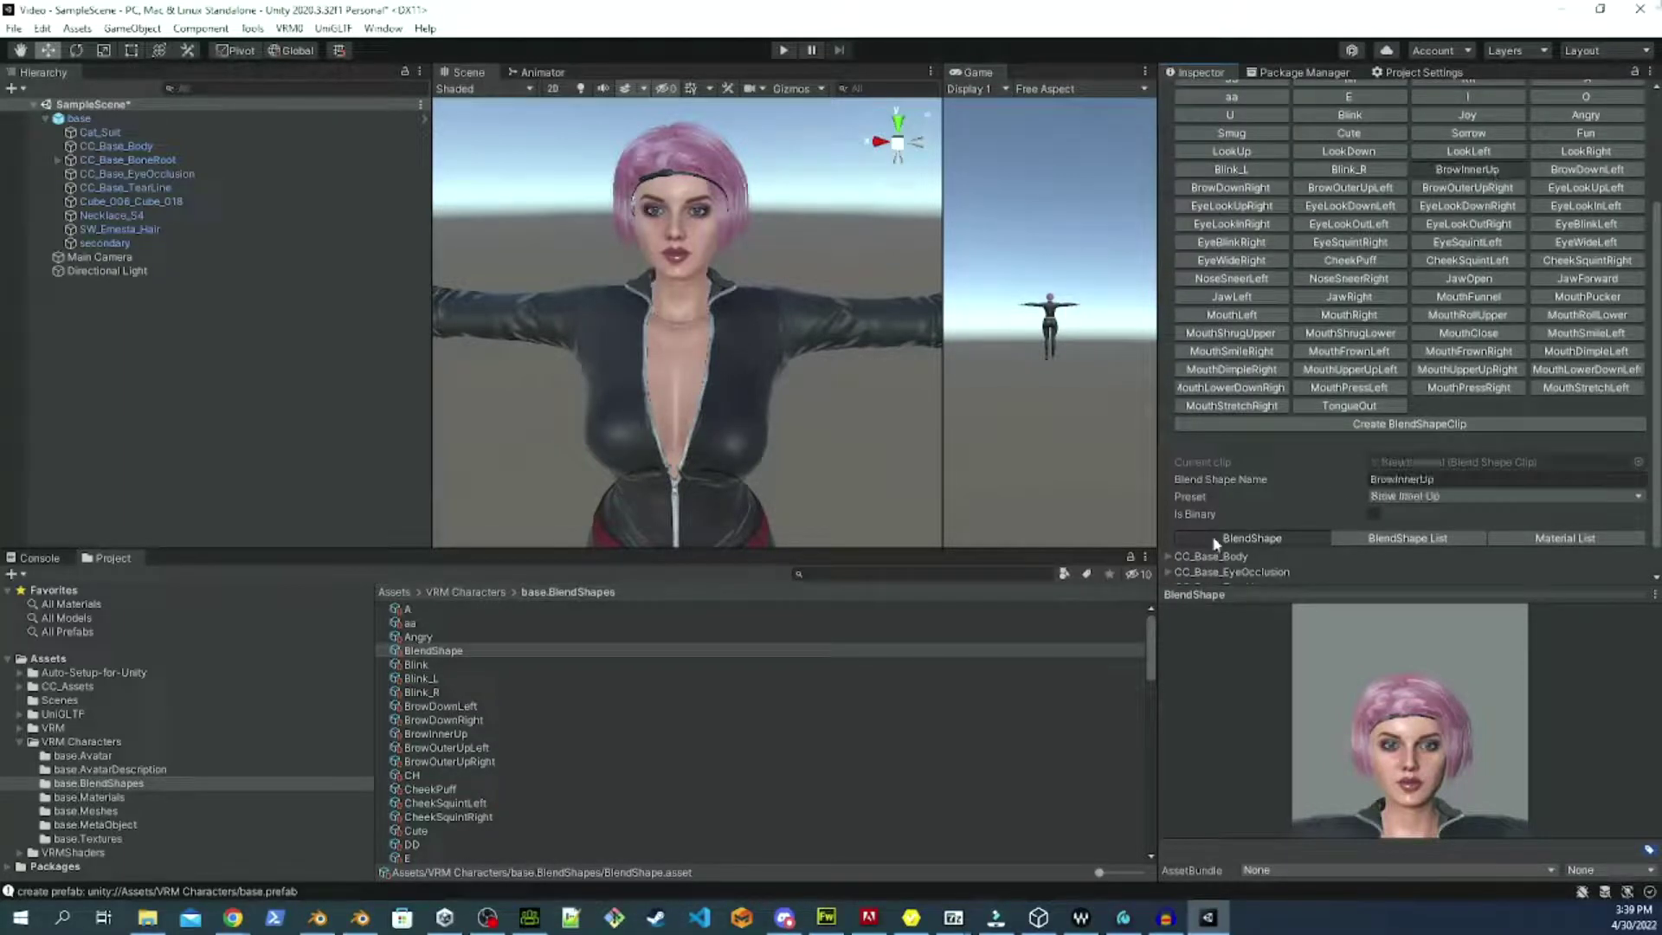
scroll(1223, 483, down, 1)
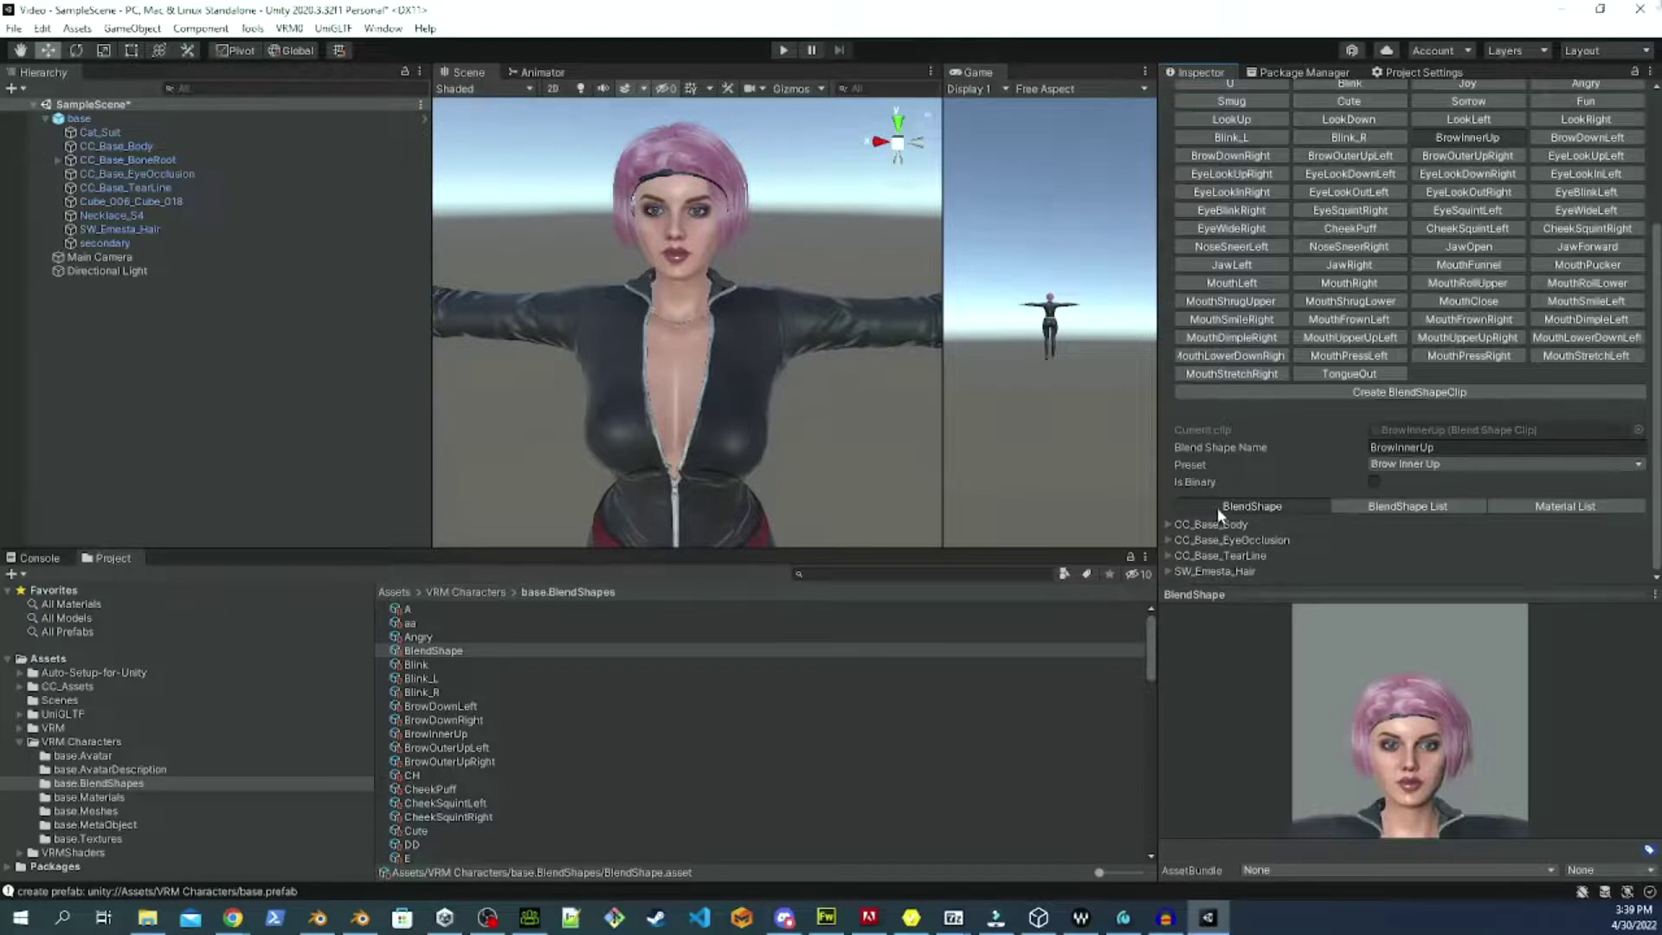
Expand CC_Base_Body and locate the A01_Brow_Inner_Up slider in the BrowInnerUp clip.
click(1167, 524)
scroll(1203, 438, down, 10)
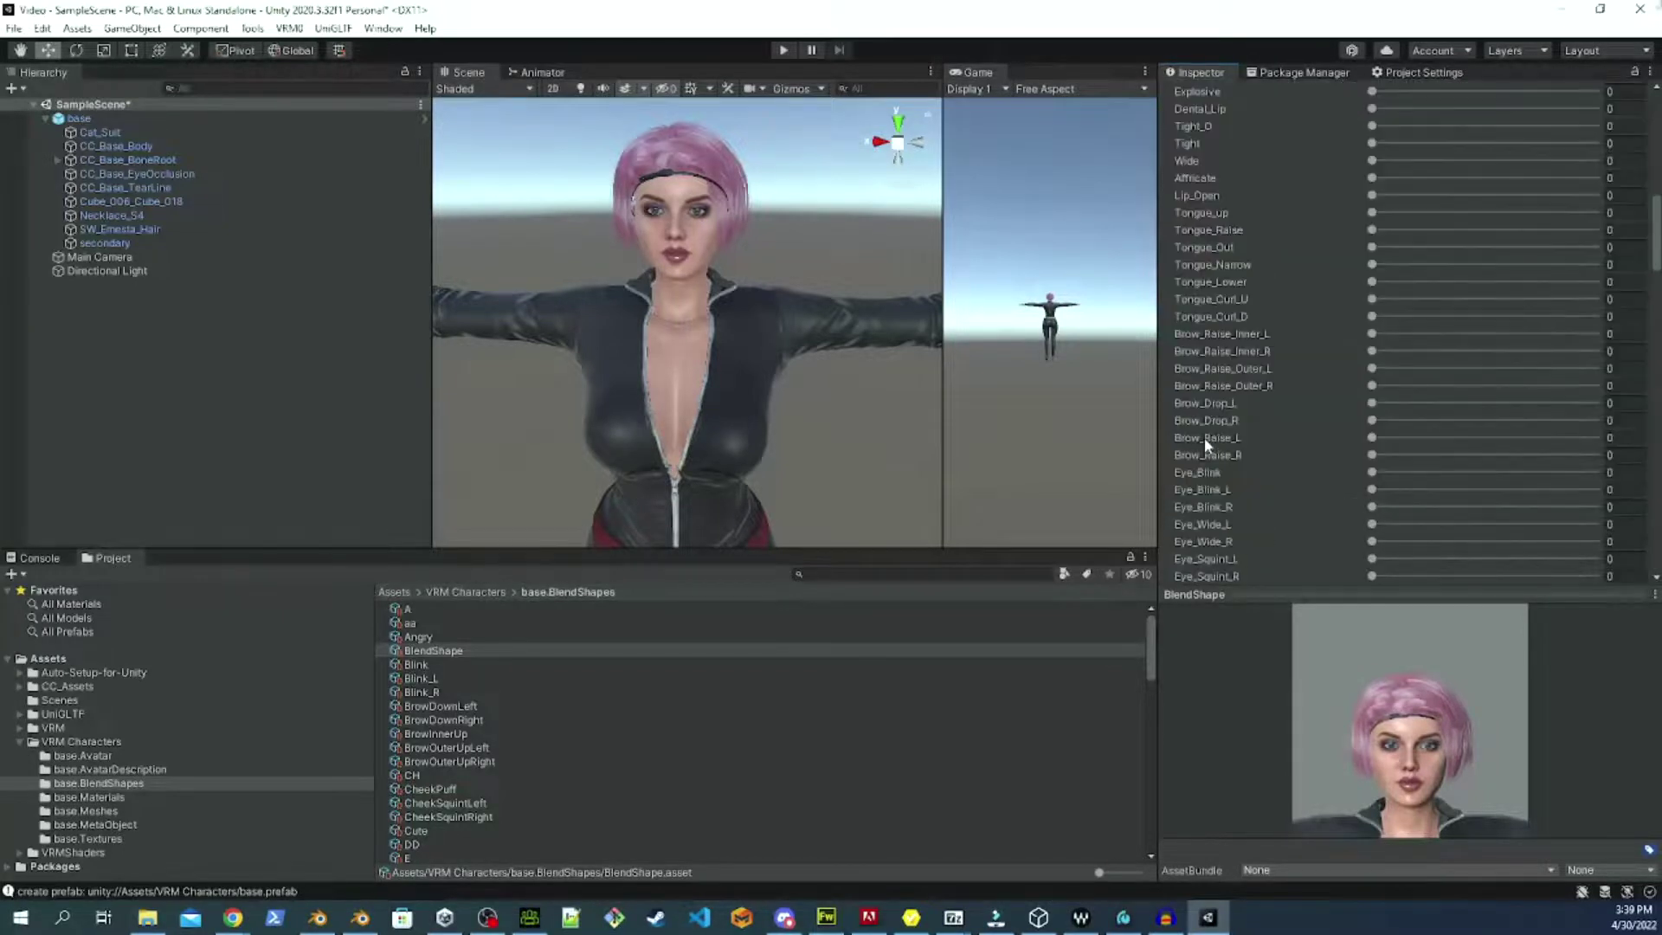
scroll(1228, 381, down, 8)
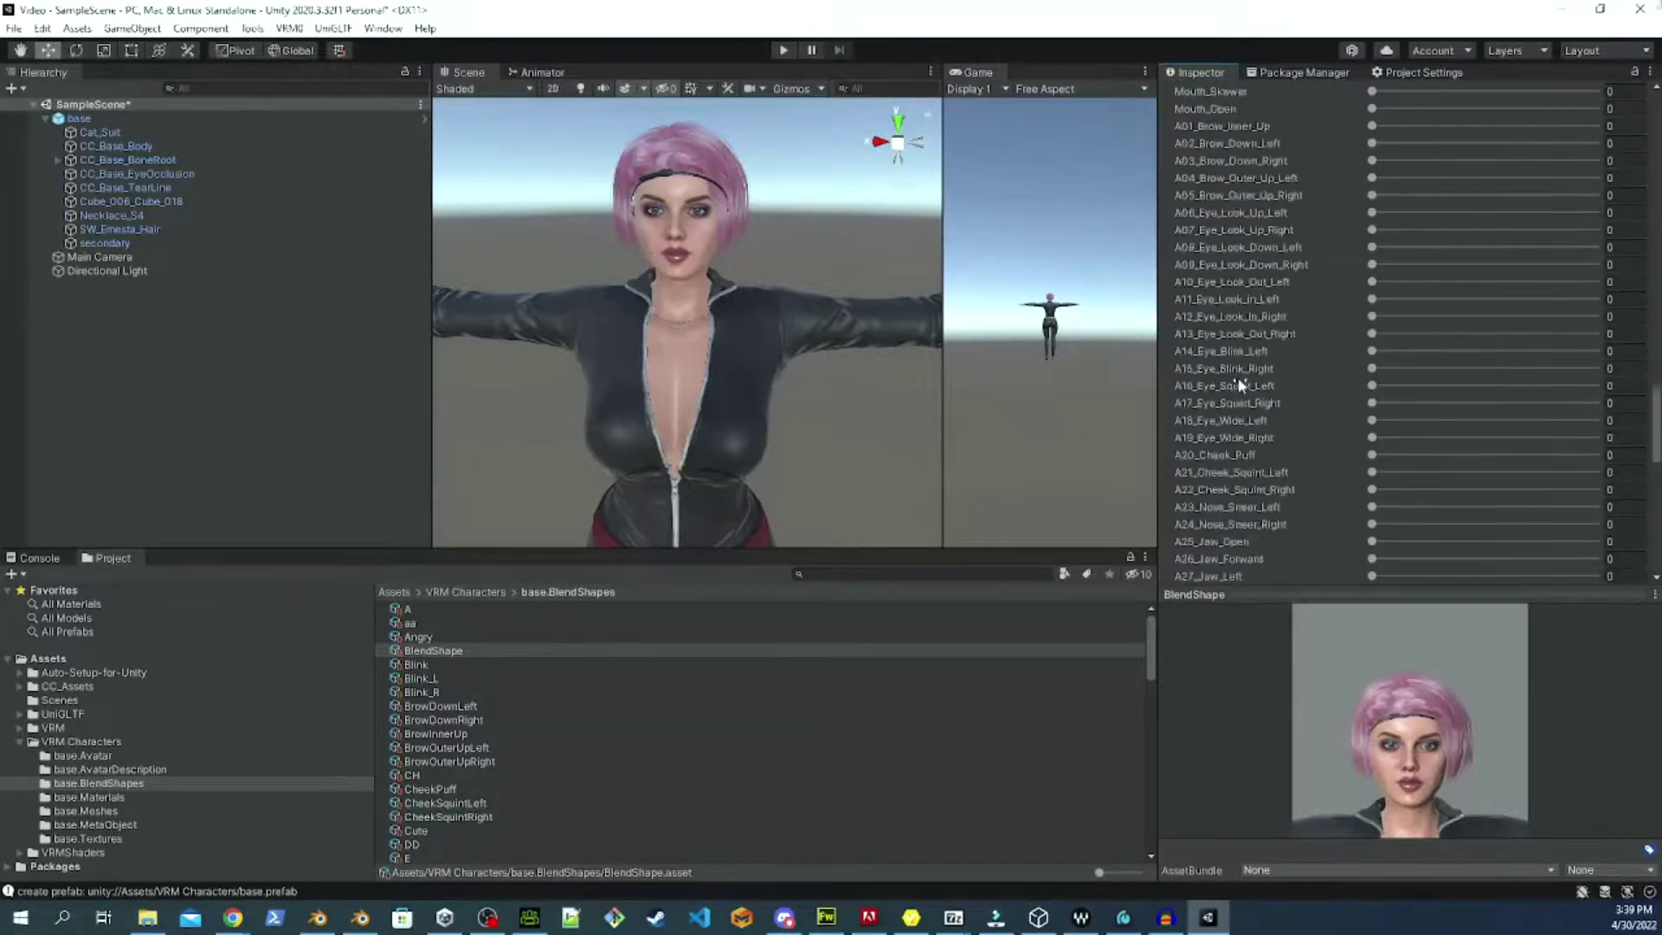
scroll(1240, 375, up, 10)
click(1260, 424)
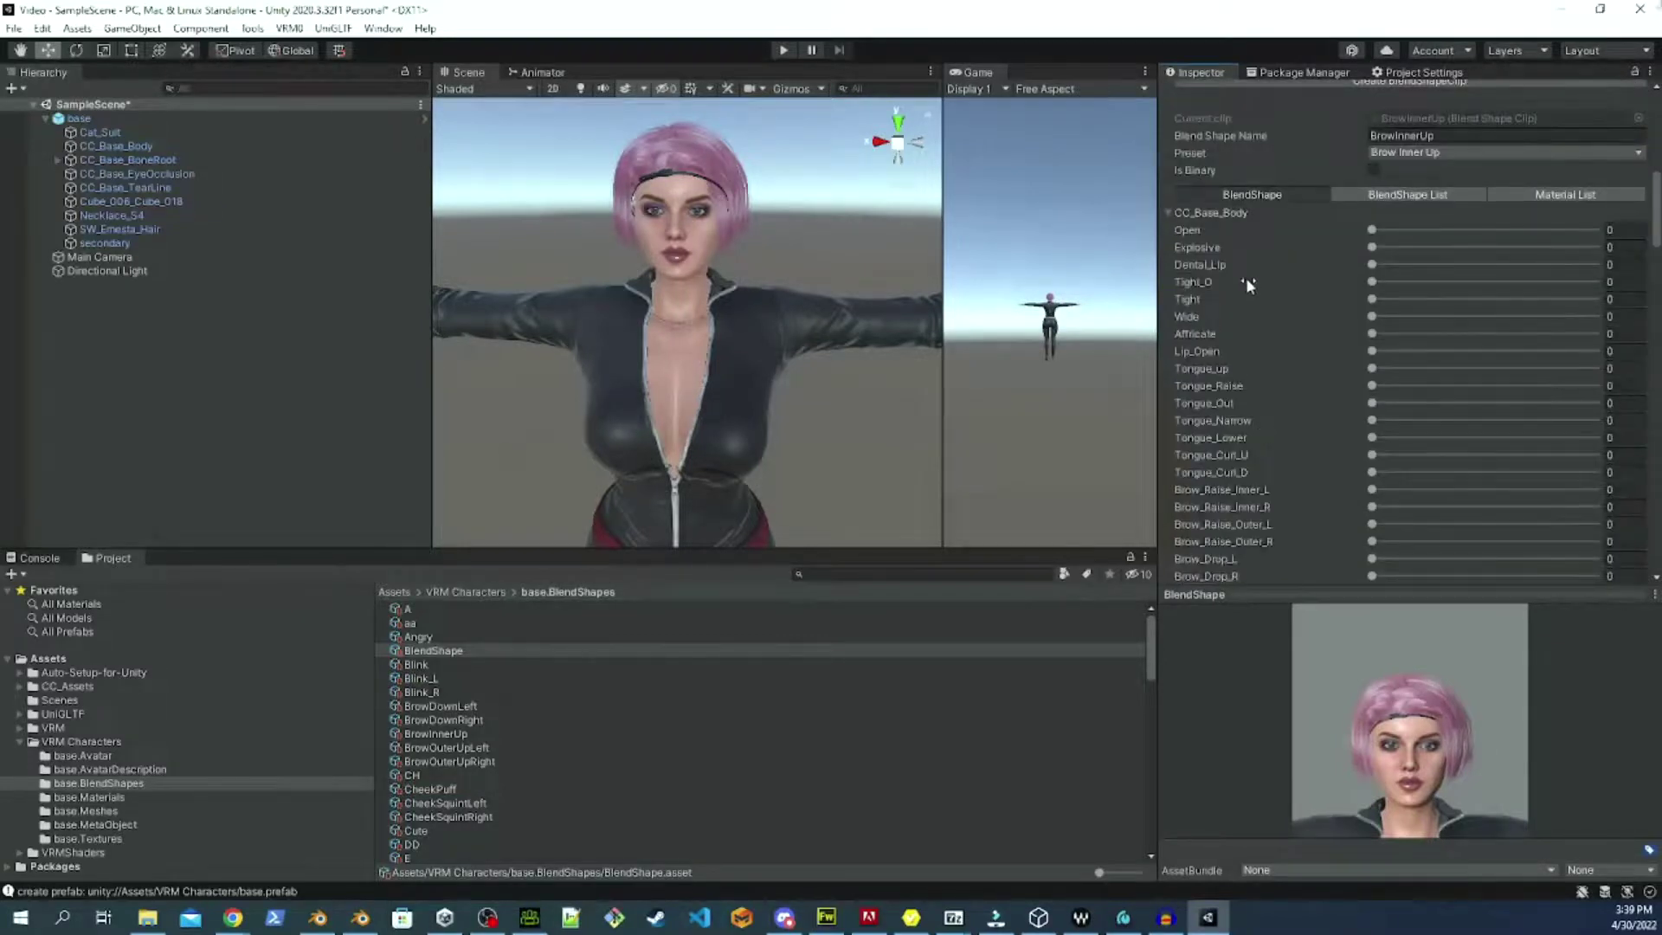
scroll(1244, 277, up, 3)
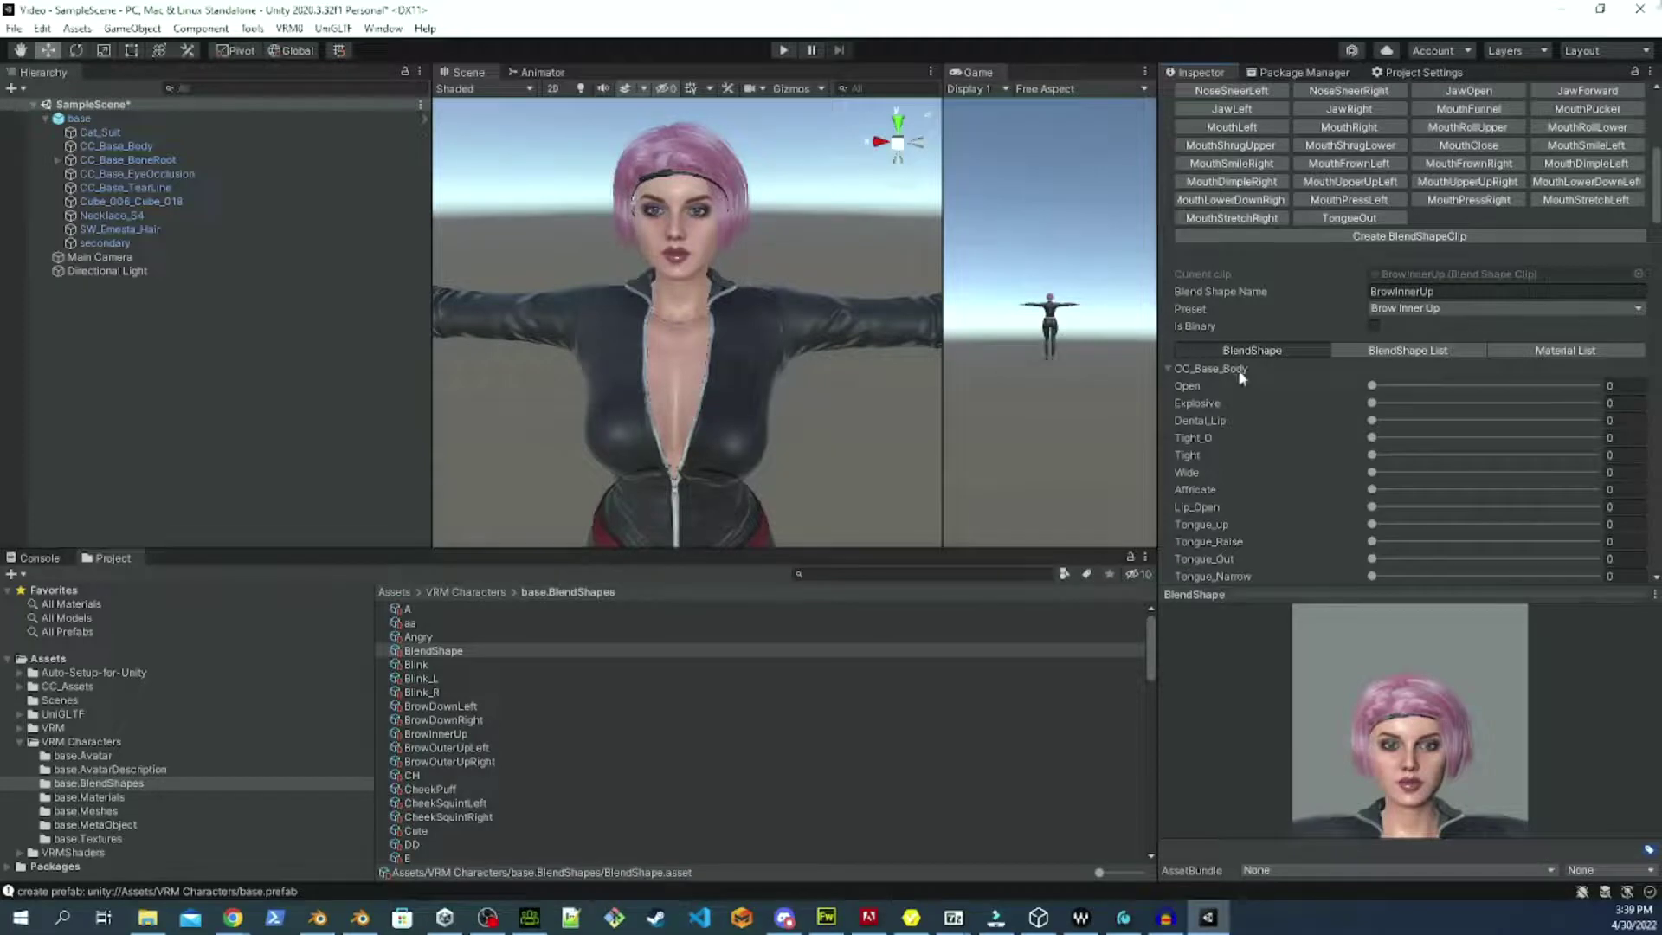
scroll(1272, 364, down, 5)
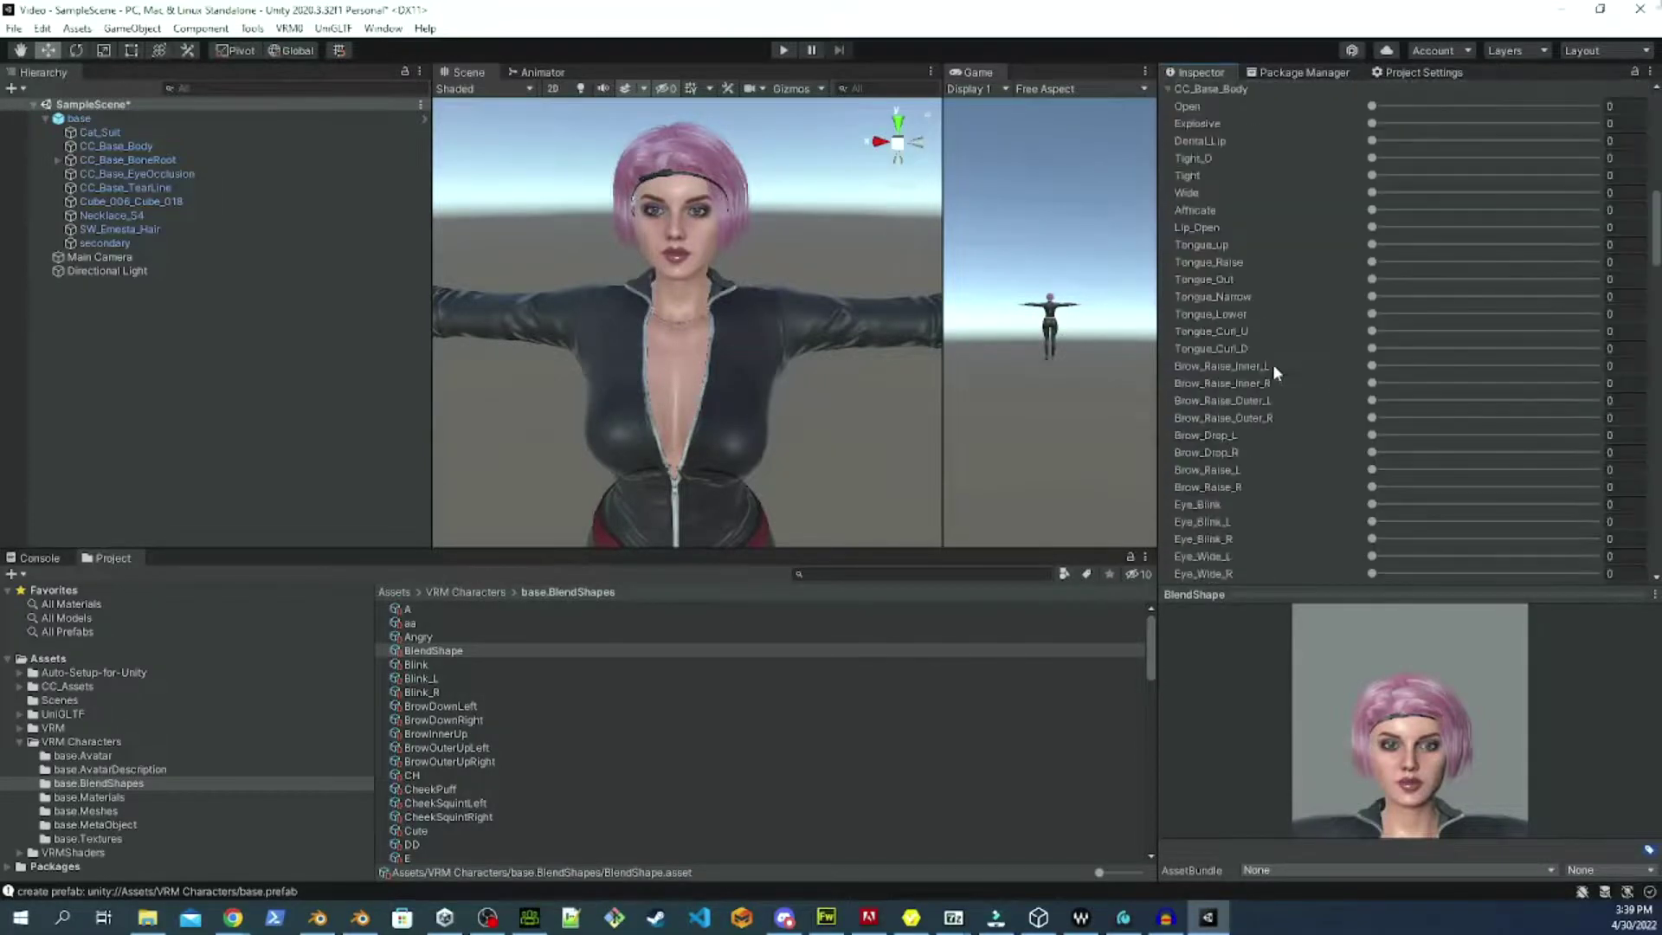
scroll(1272, 363, up, 3)
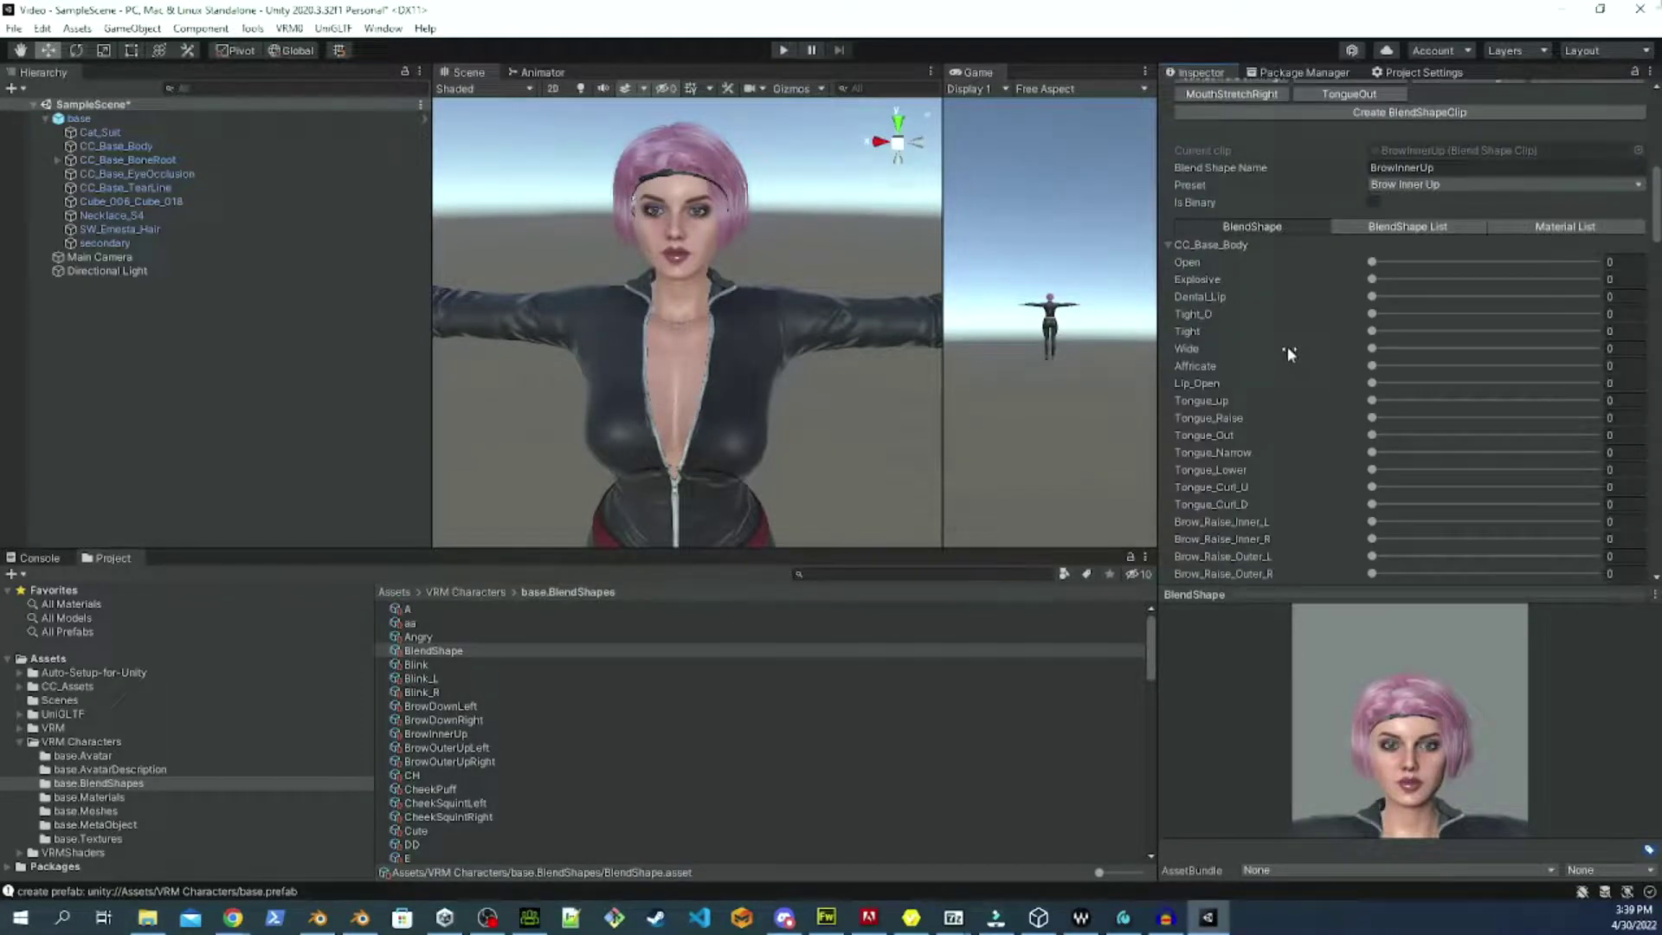
scroll(1239, 422, down, 15)
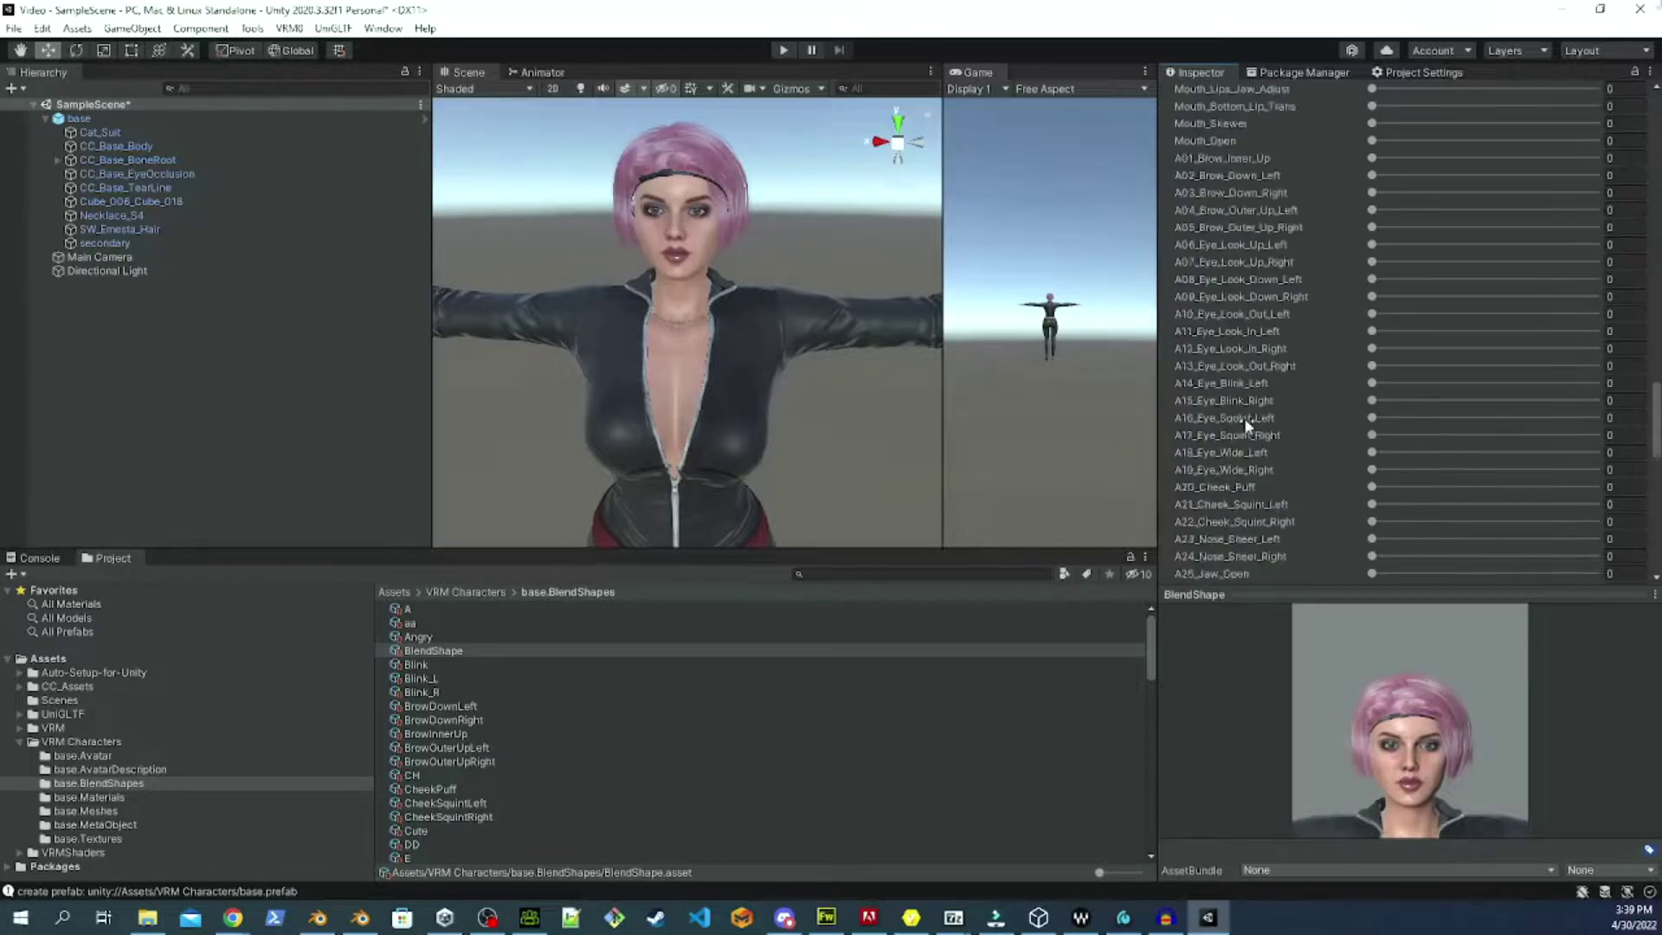
click(1196, 155)
click(1172, 159)
Set A01_Brow_Inner_Up to 100 in the BrowInnerUp clip.
scroll(1240, 386, up, 10)
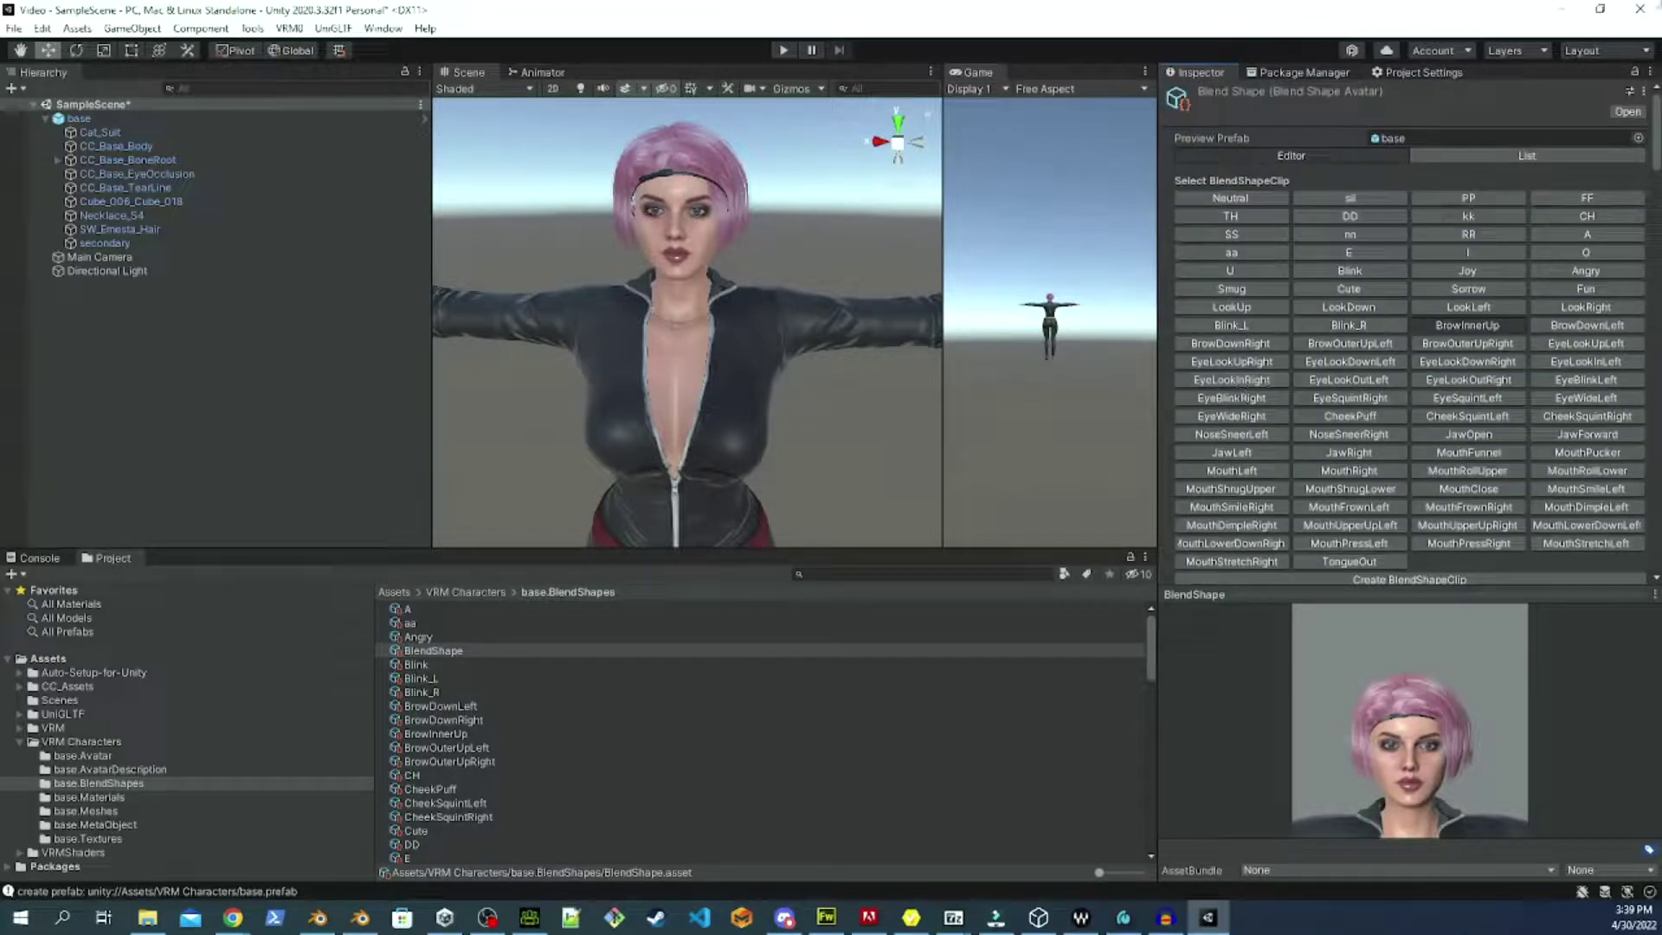
click(1461, 332)
scroll(1428, 397, down, 15)
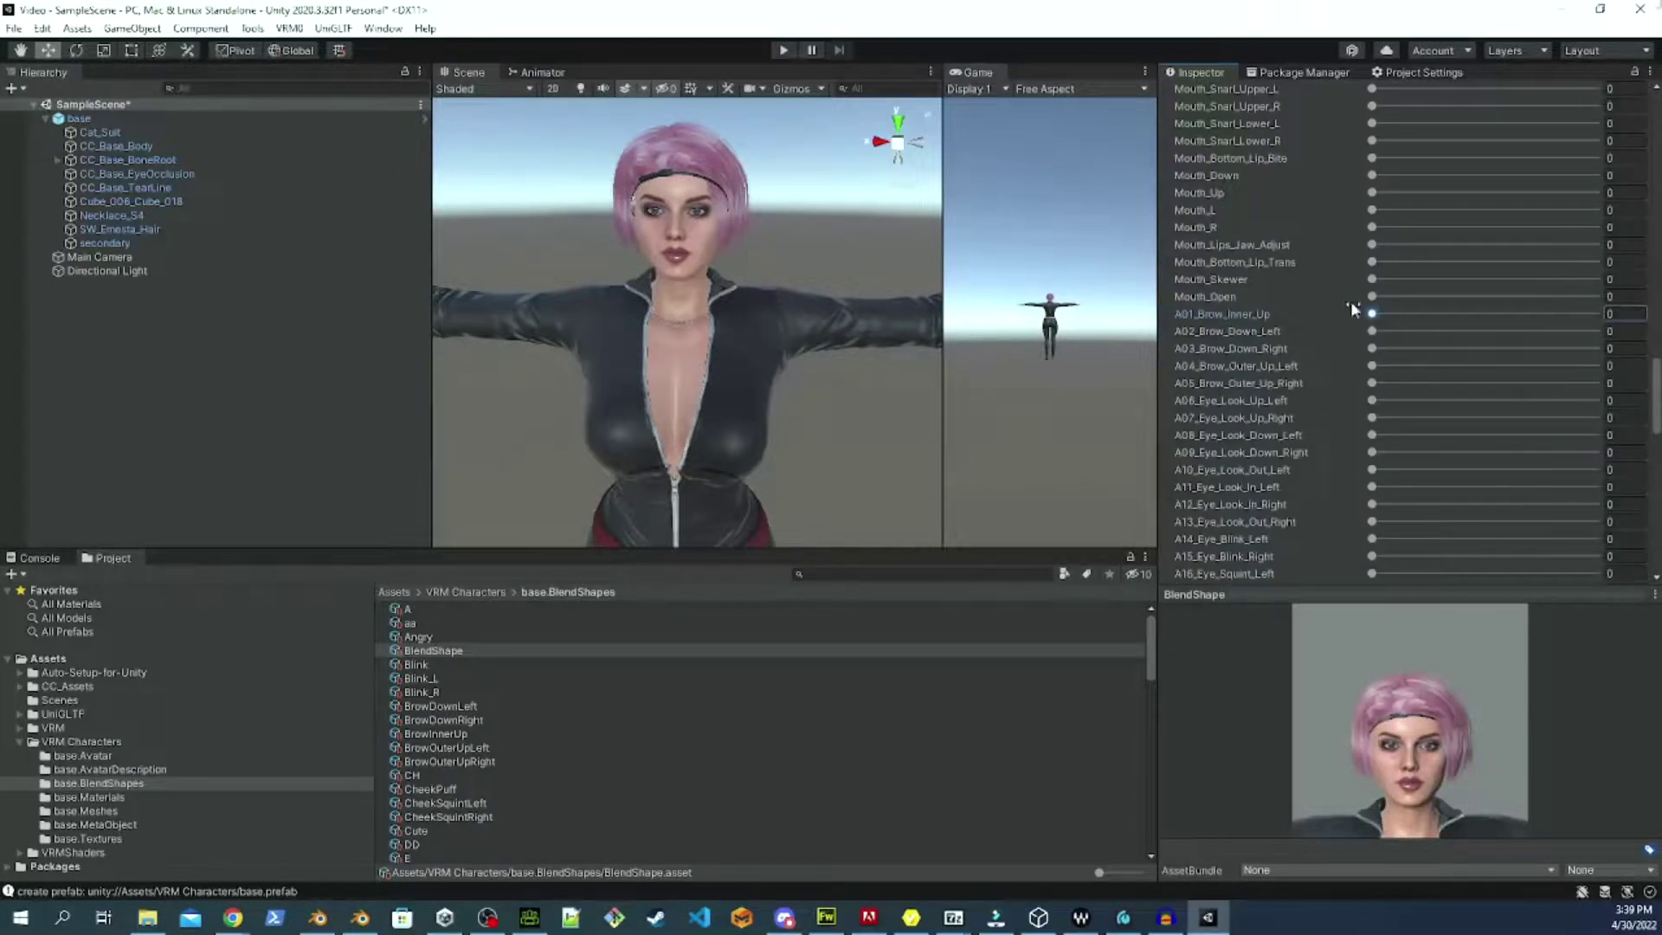
drag(1372, 314, 1595, 313)
scroll(1286, 400, up, 10)
scroll(1285, 400, up, 5)
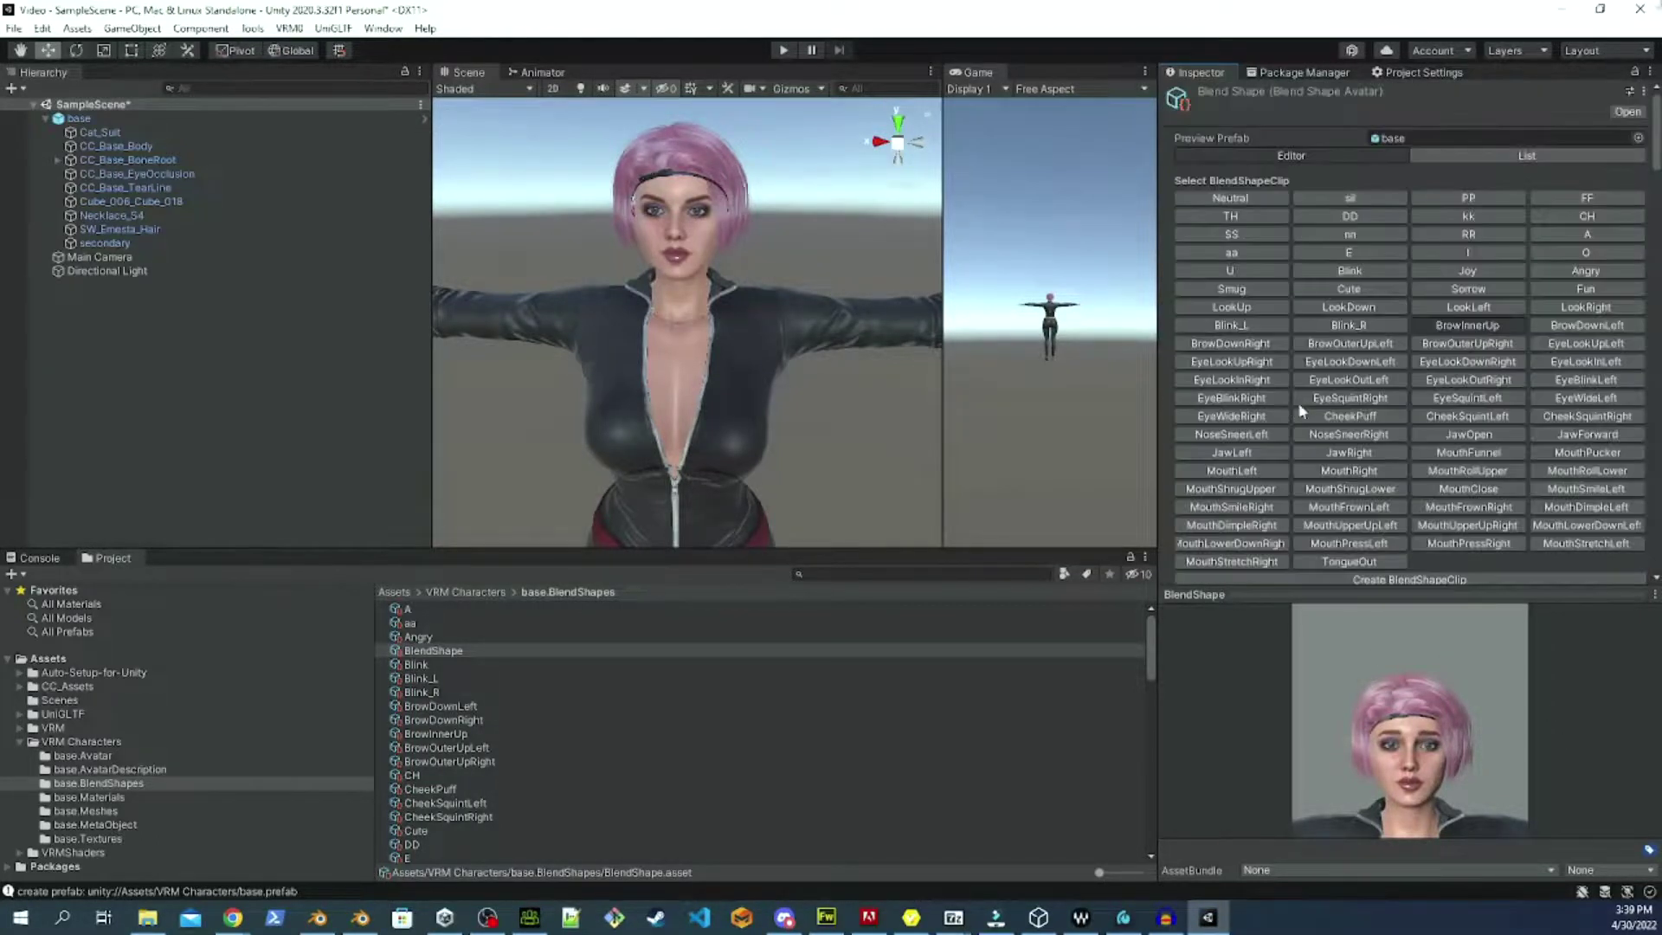
In the BrowDownLeft clip, raise A02_Brow_Down_Left to 100.
click(1565, 336)
scroll(1321, 416, down, 4)
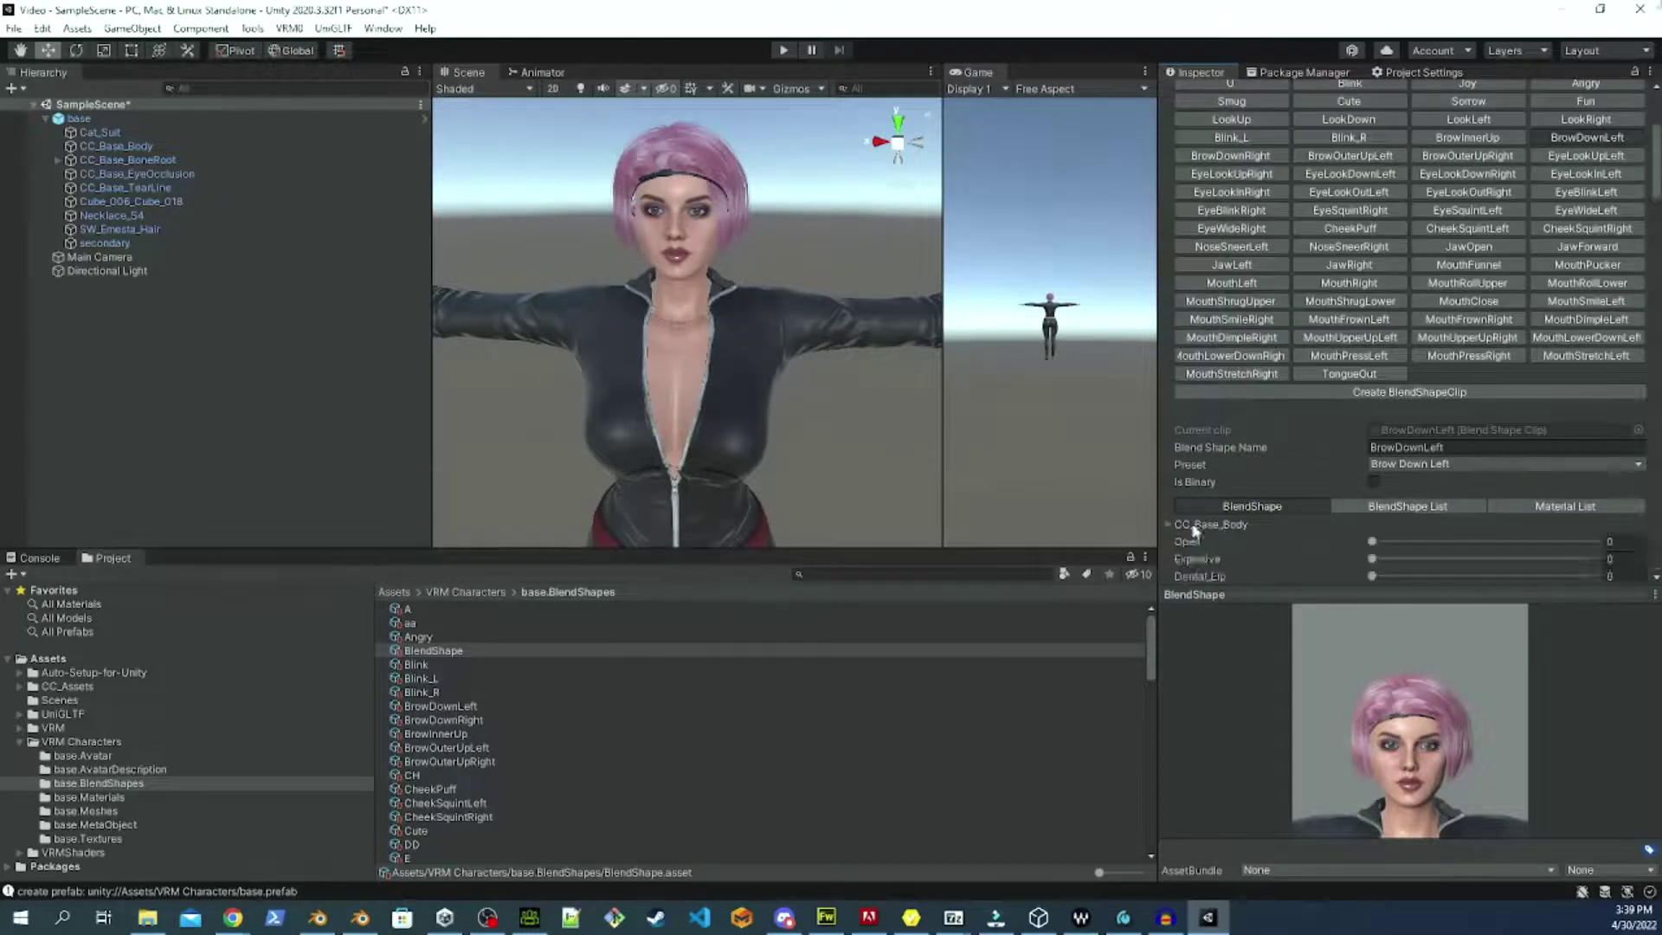
scroll(1395, 511, down, 15)
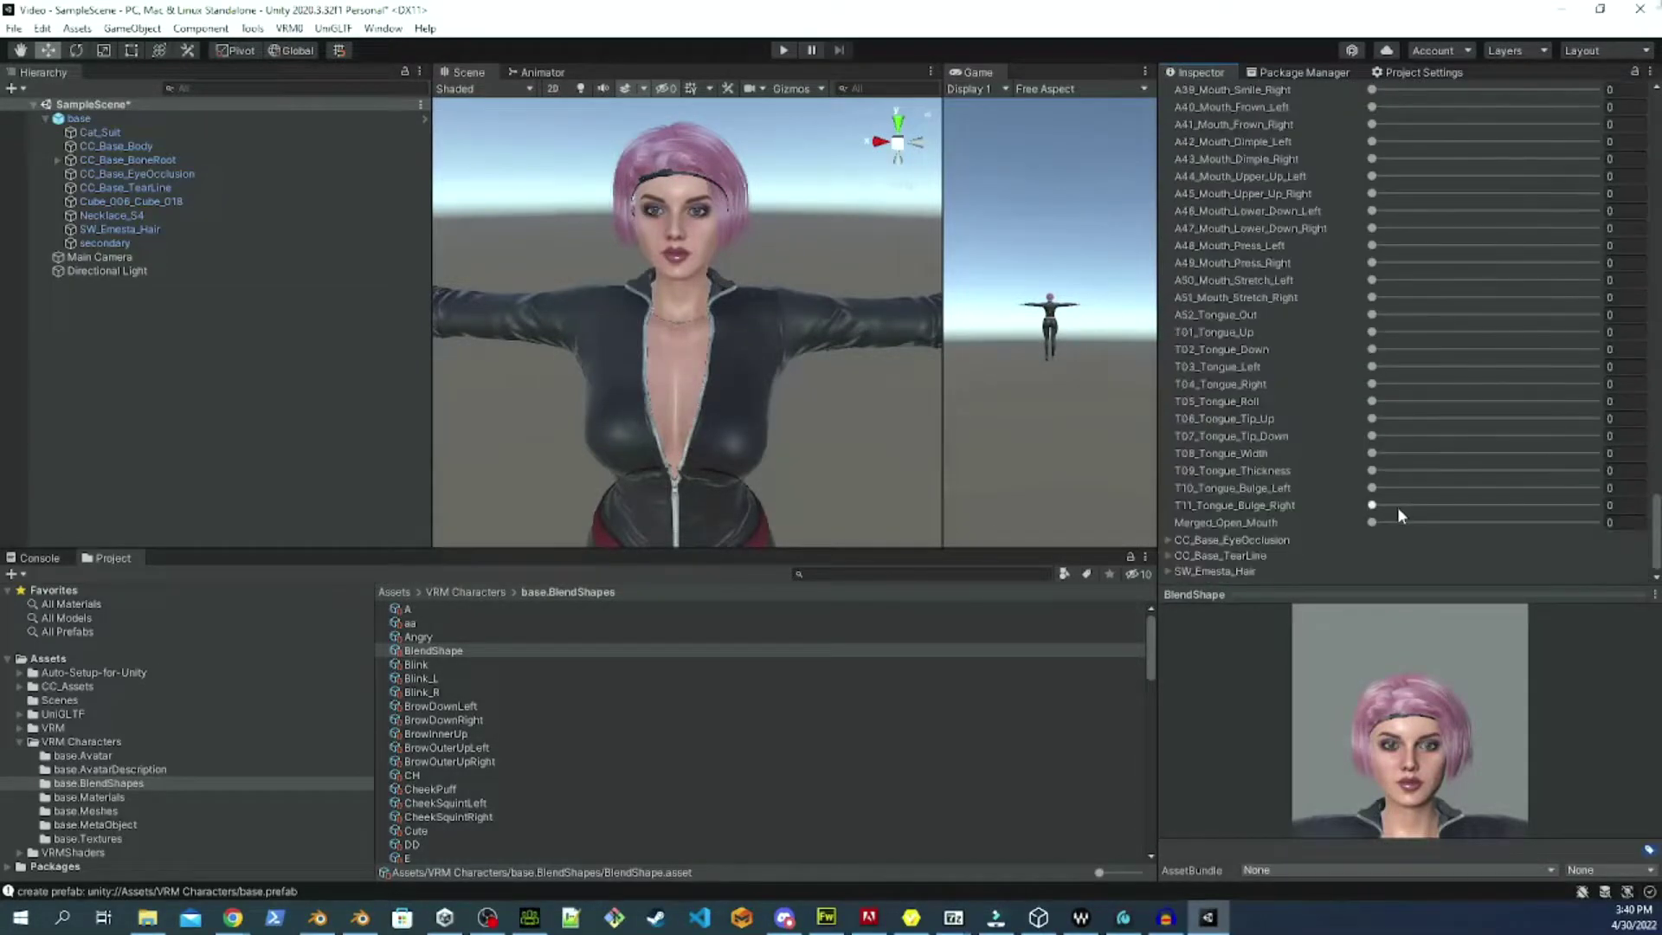
scroll(1348, 455, up, 20)
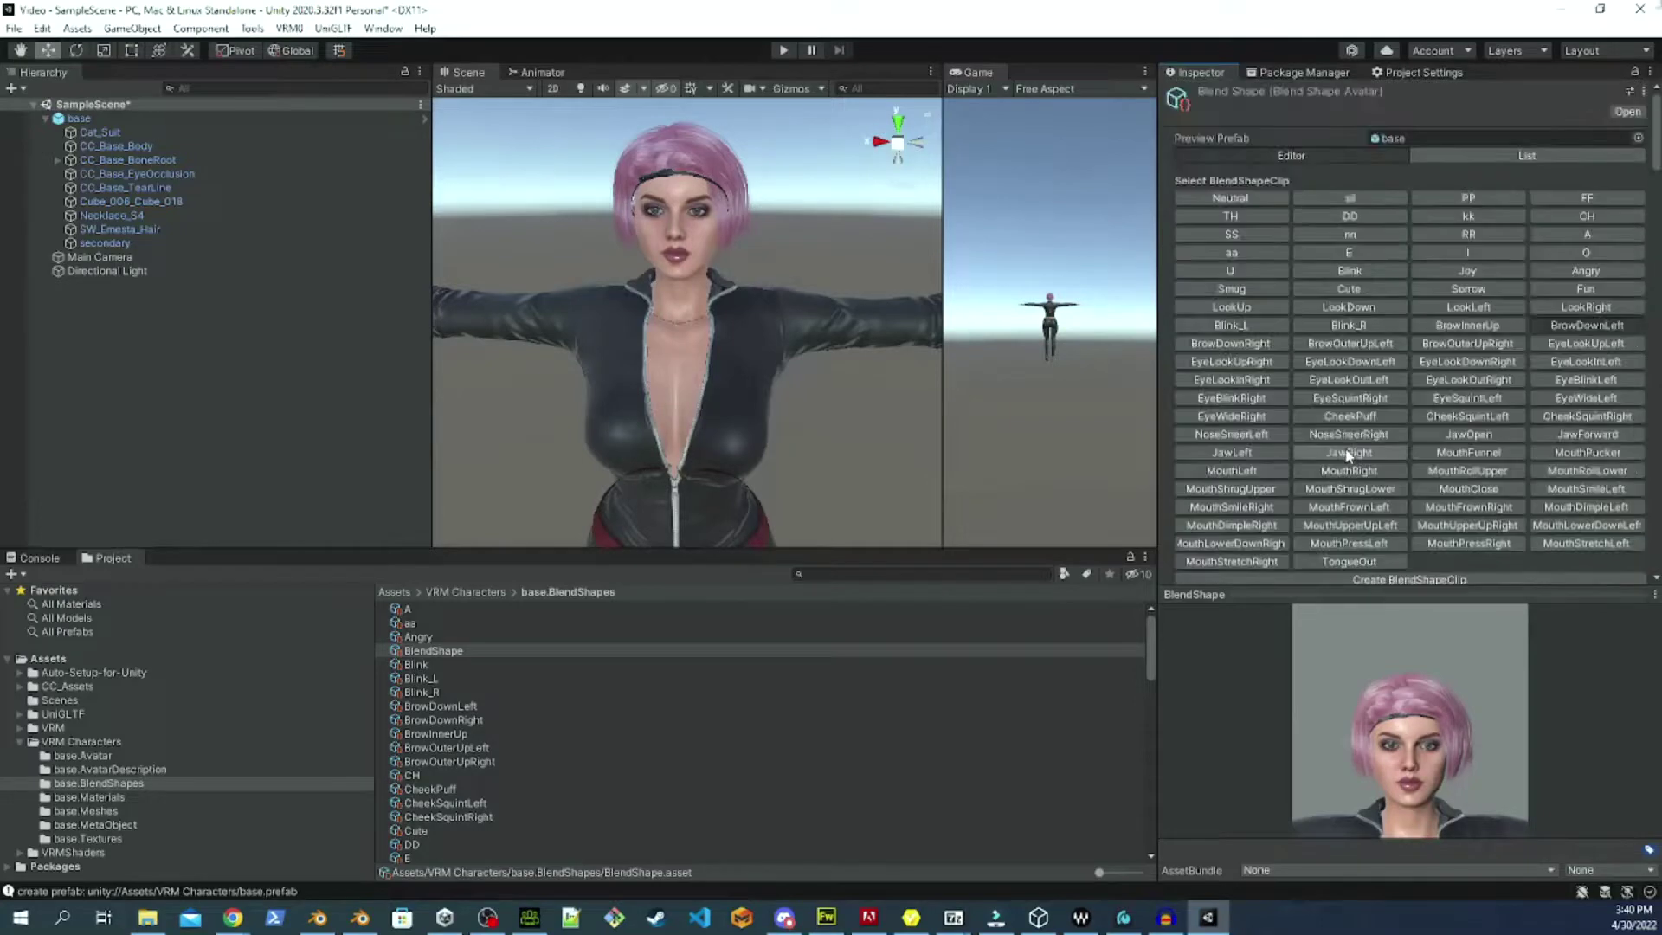
scroll(1347, 453, down, 20)
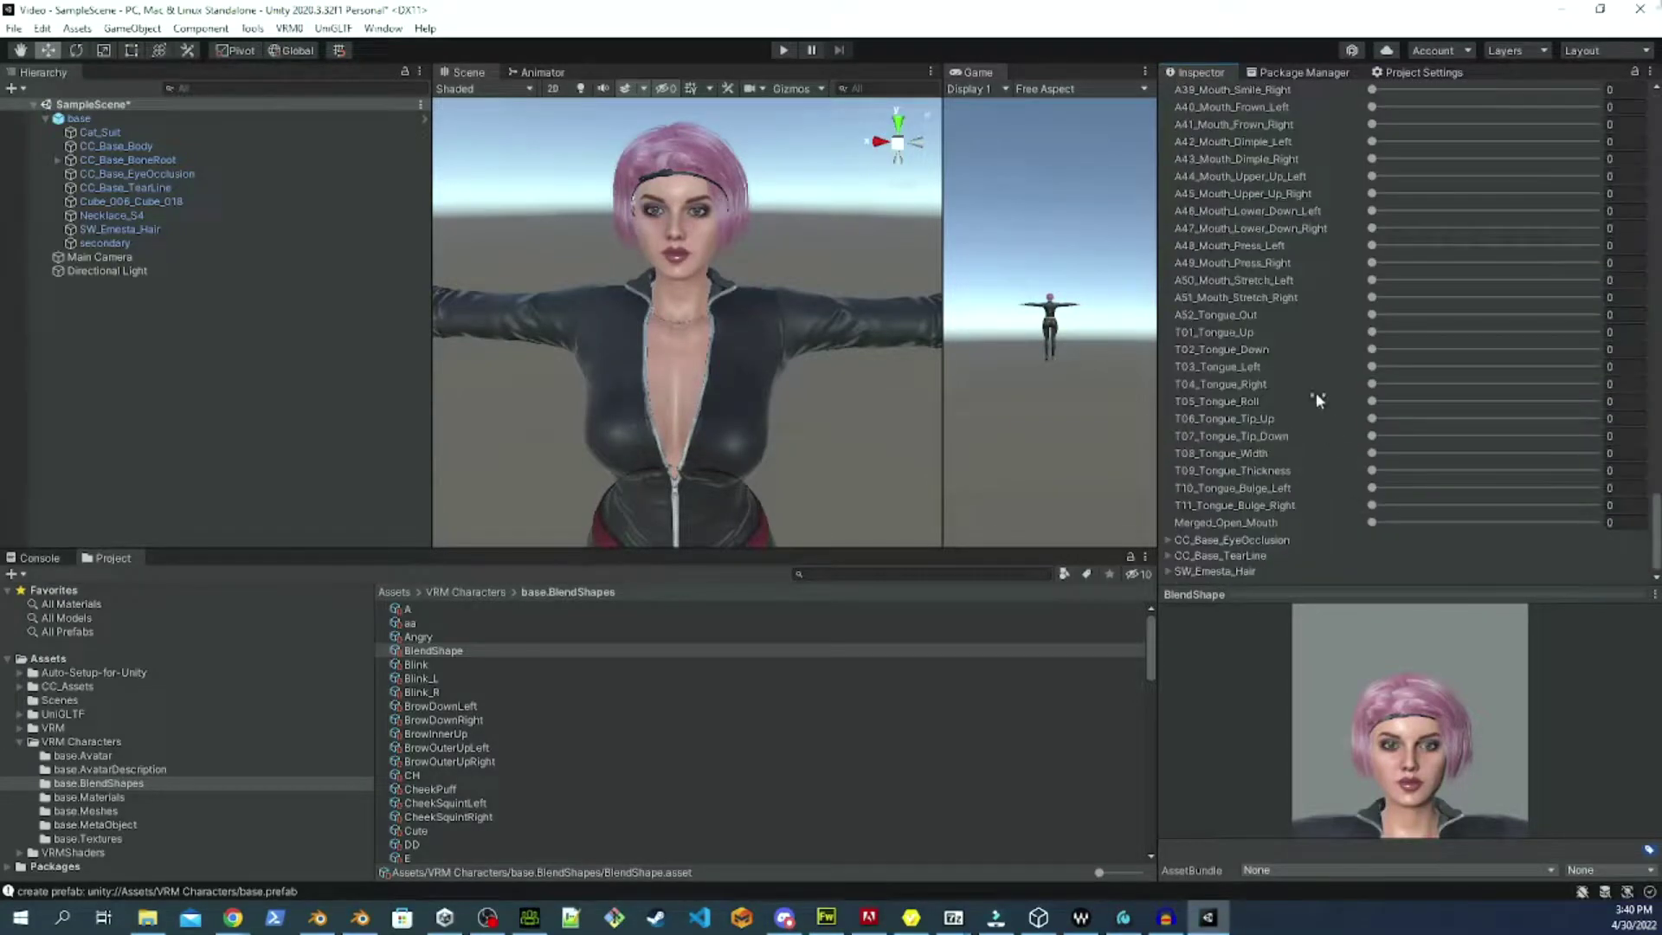
scroll(1281, 372, up, 20)
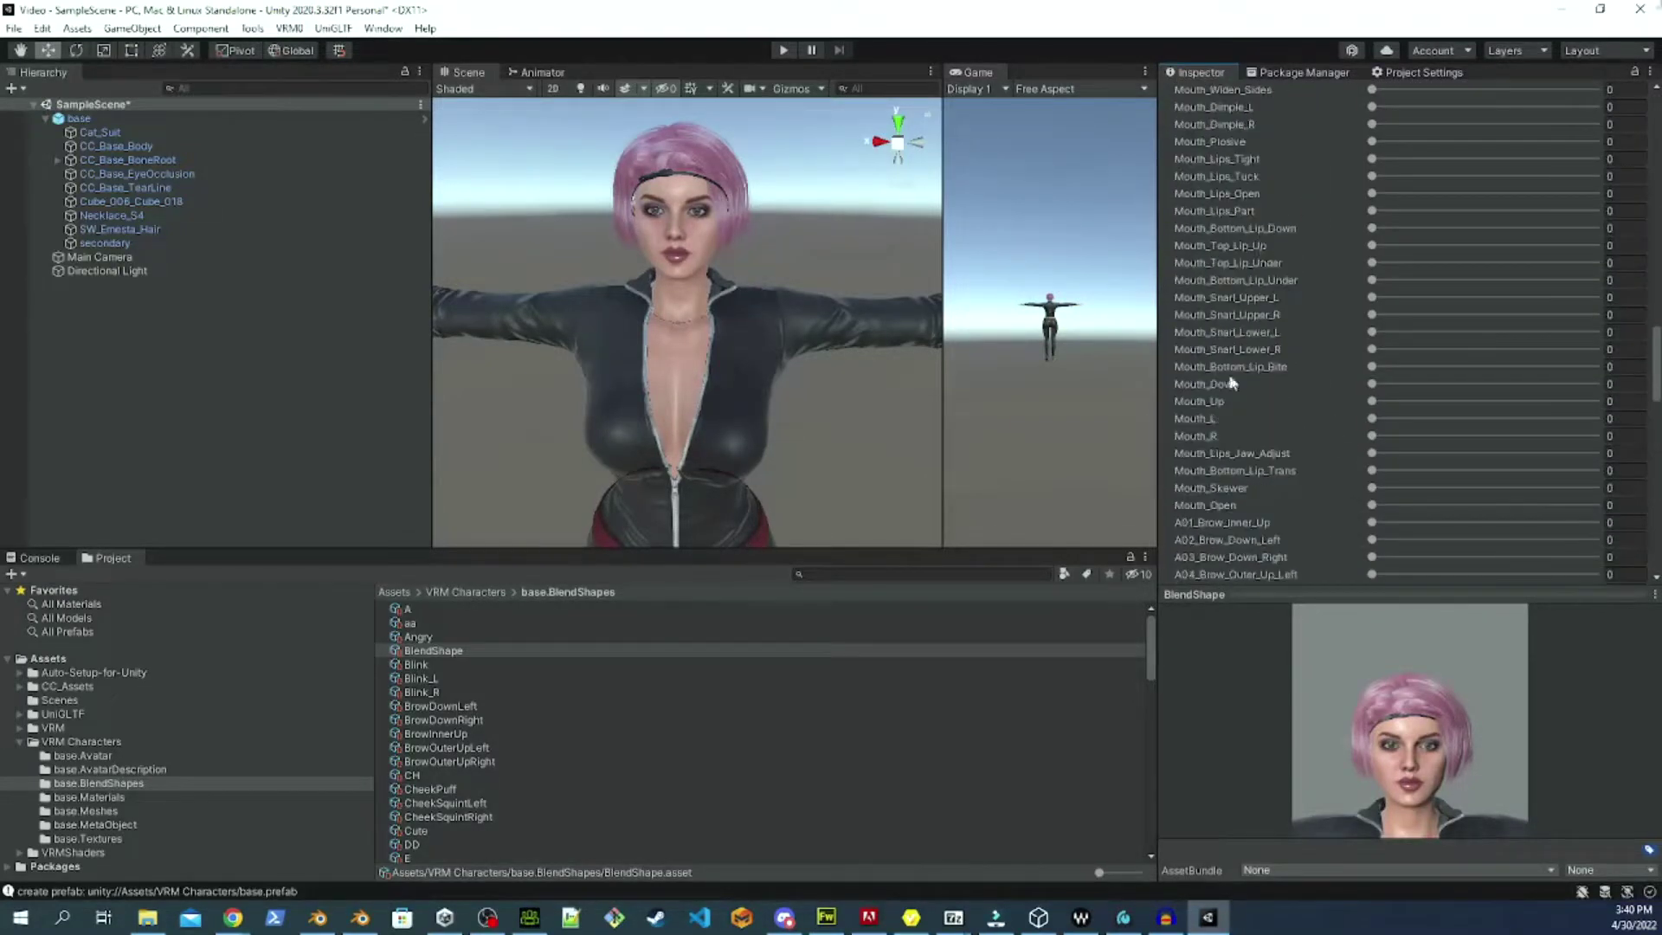
scroll(1228, 387, down, 6)
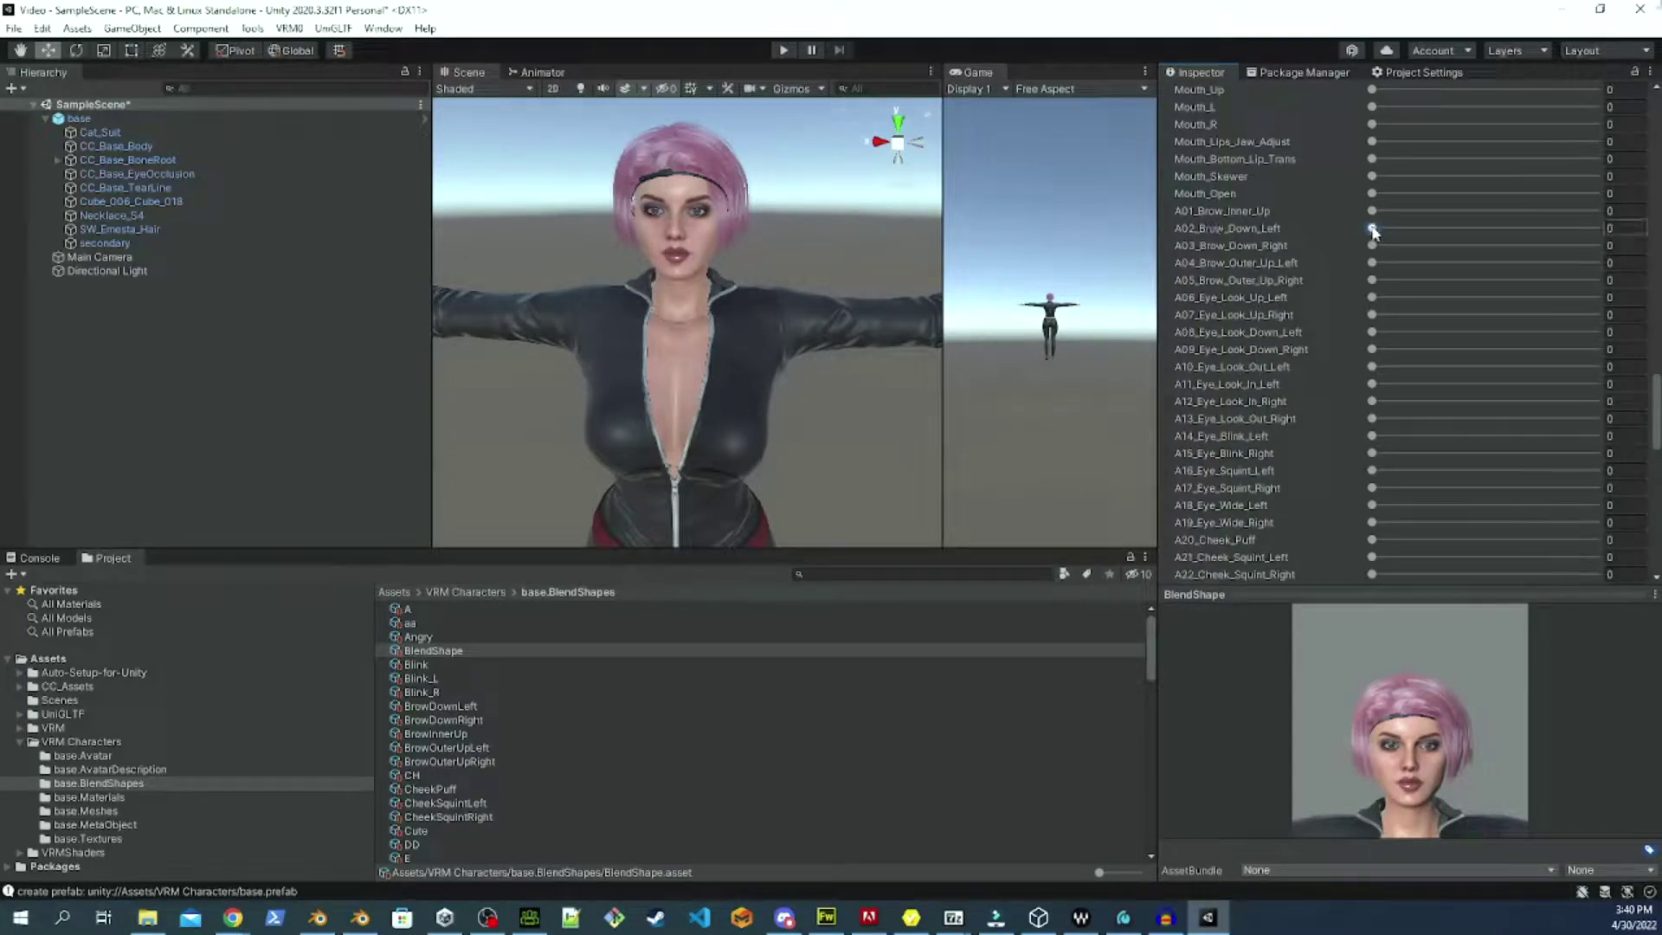
drag(1371, 228, 1597, 232)
scroll(1244, 418, up, 15)
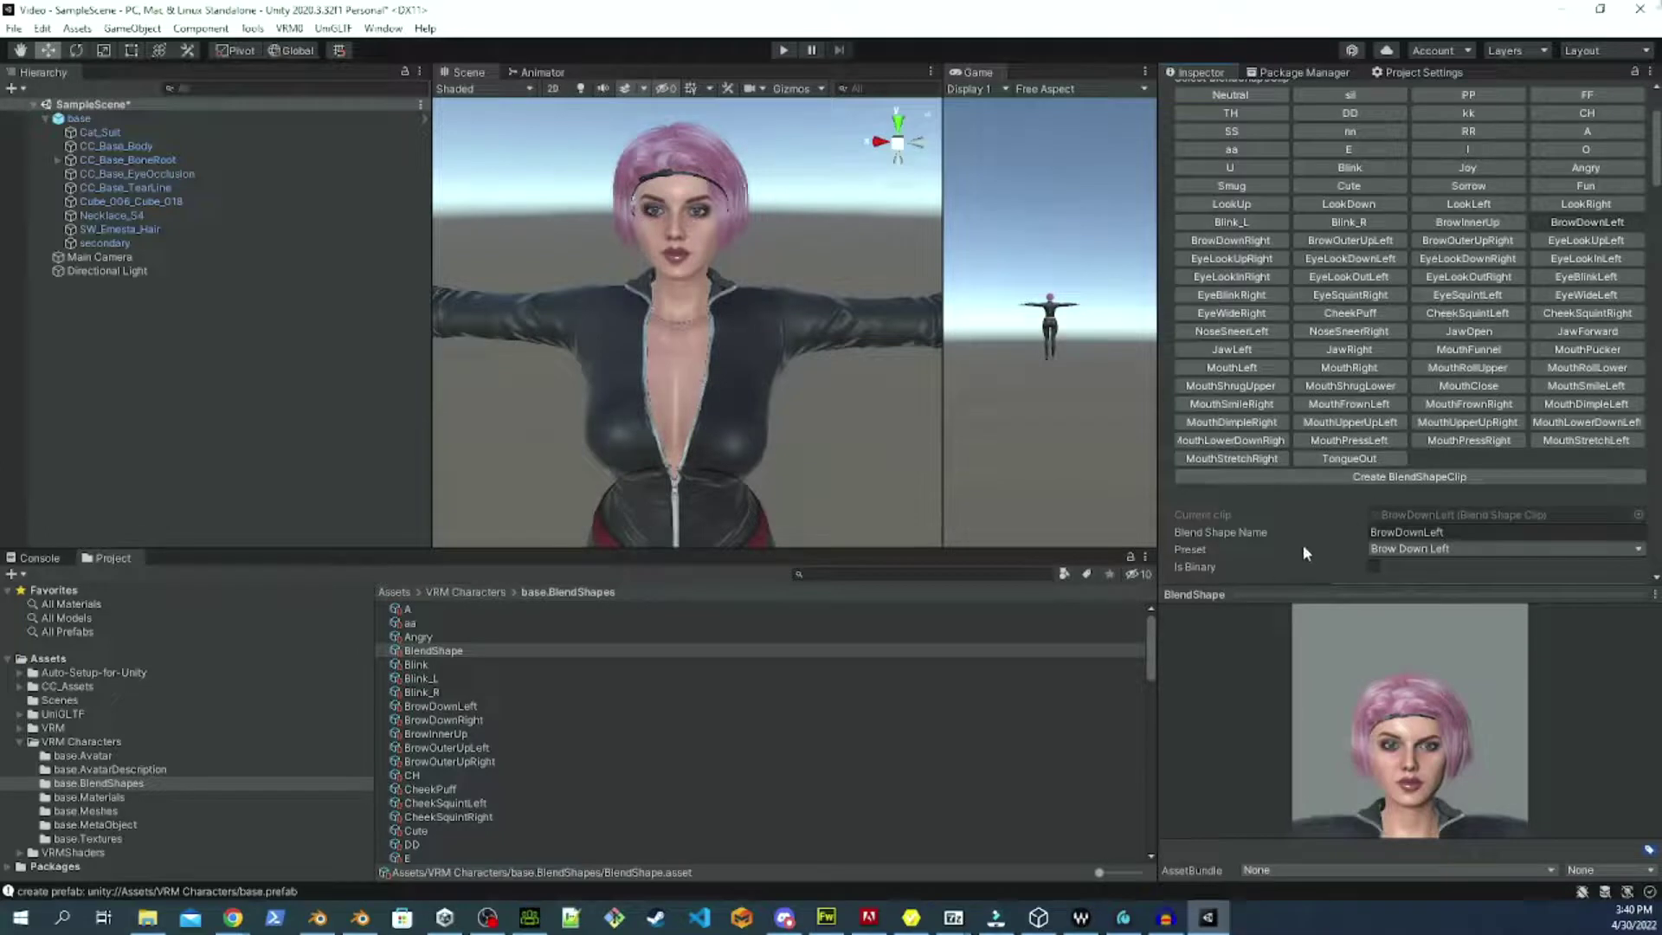
Check the current eye clip's name and scroll through its CC_Base_Body face shape sliders.
click(1386, 534)
scroll(1546, 371, down, 15)
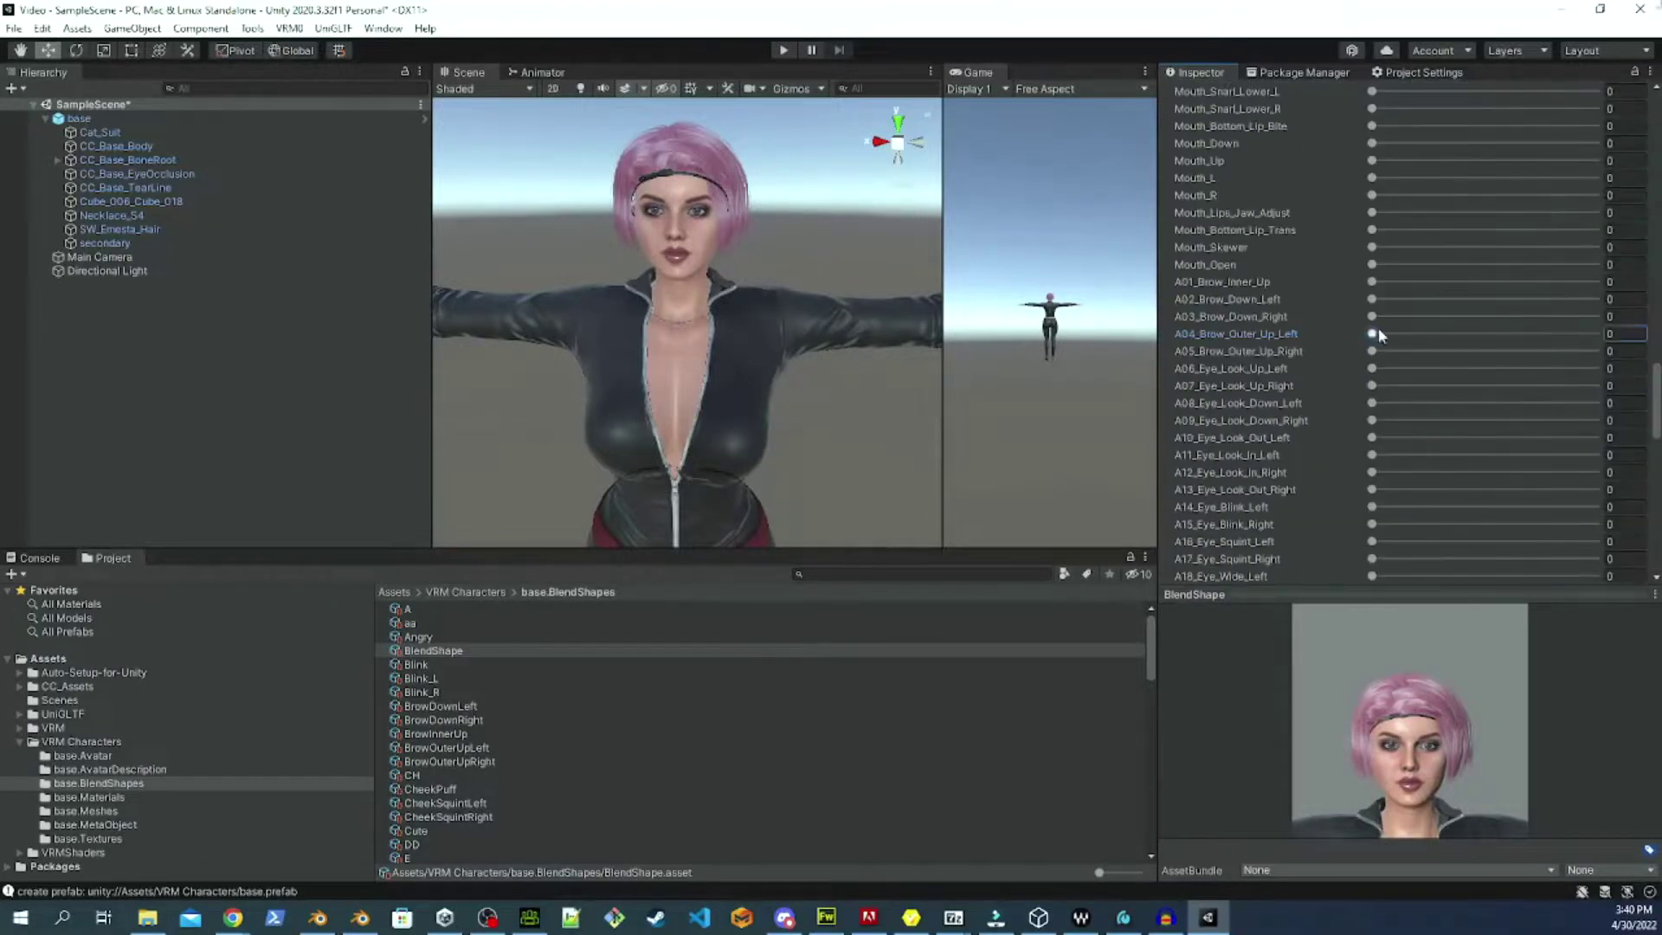
scroll(1247, 154, up, 8)
scroll(1242, 190, down, 8)
scroll(1238, 225, up, 10)
scroll(1233, 260, down, 11)
scroll(1259, 529, up, 12)
scroll(1220, 210, down, 12)
scroll(1237, 512, up, 8)
scroll(1203, 221, up, 8)
Switch to the EyeLookInRight clip and find its matching CC_Base_Body face shape slider.
click(1195, 221)
scroll(1194, 222, down, 10)
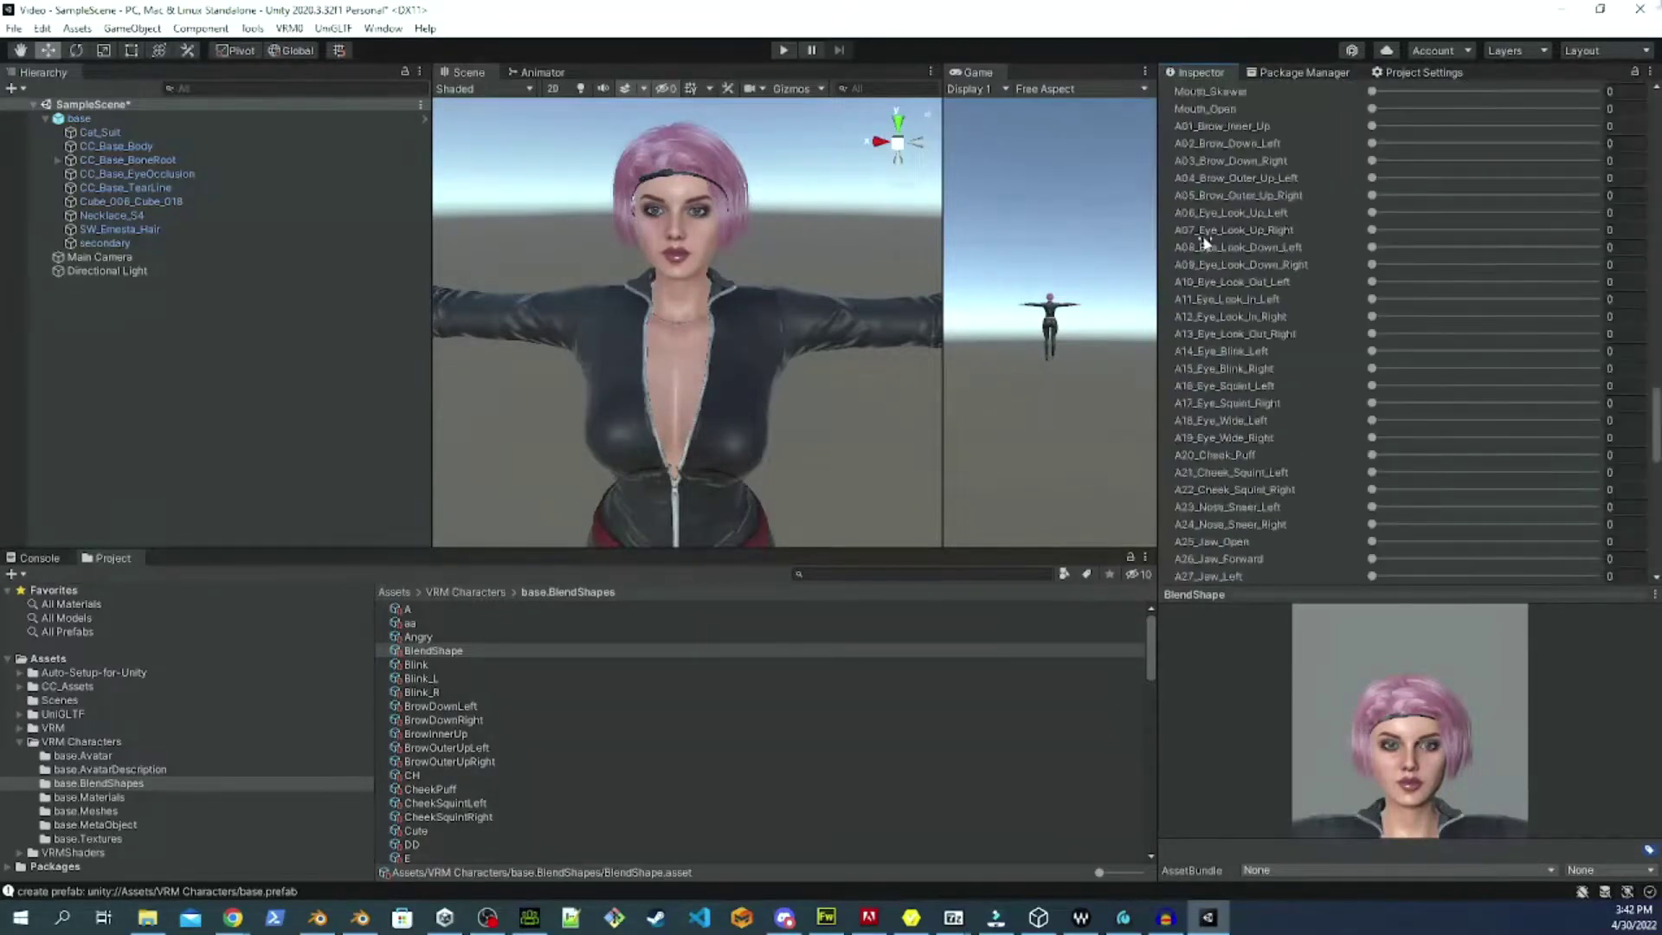
scroll(1169, 416, up, 12)
scroll(1212, 485, down, 12)
scroll(1290, 410, up, 10)
scroll(1290, 410, down, 10)
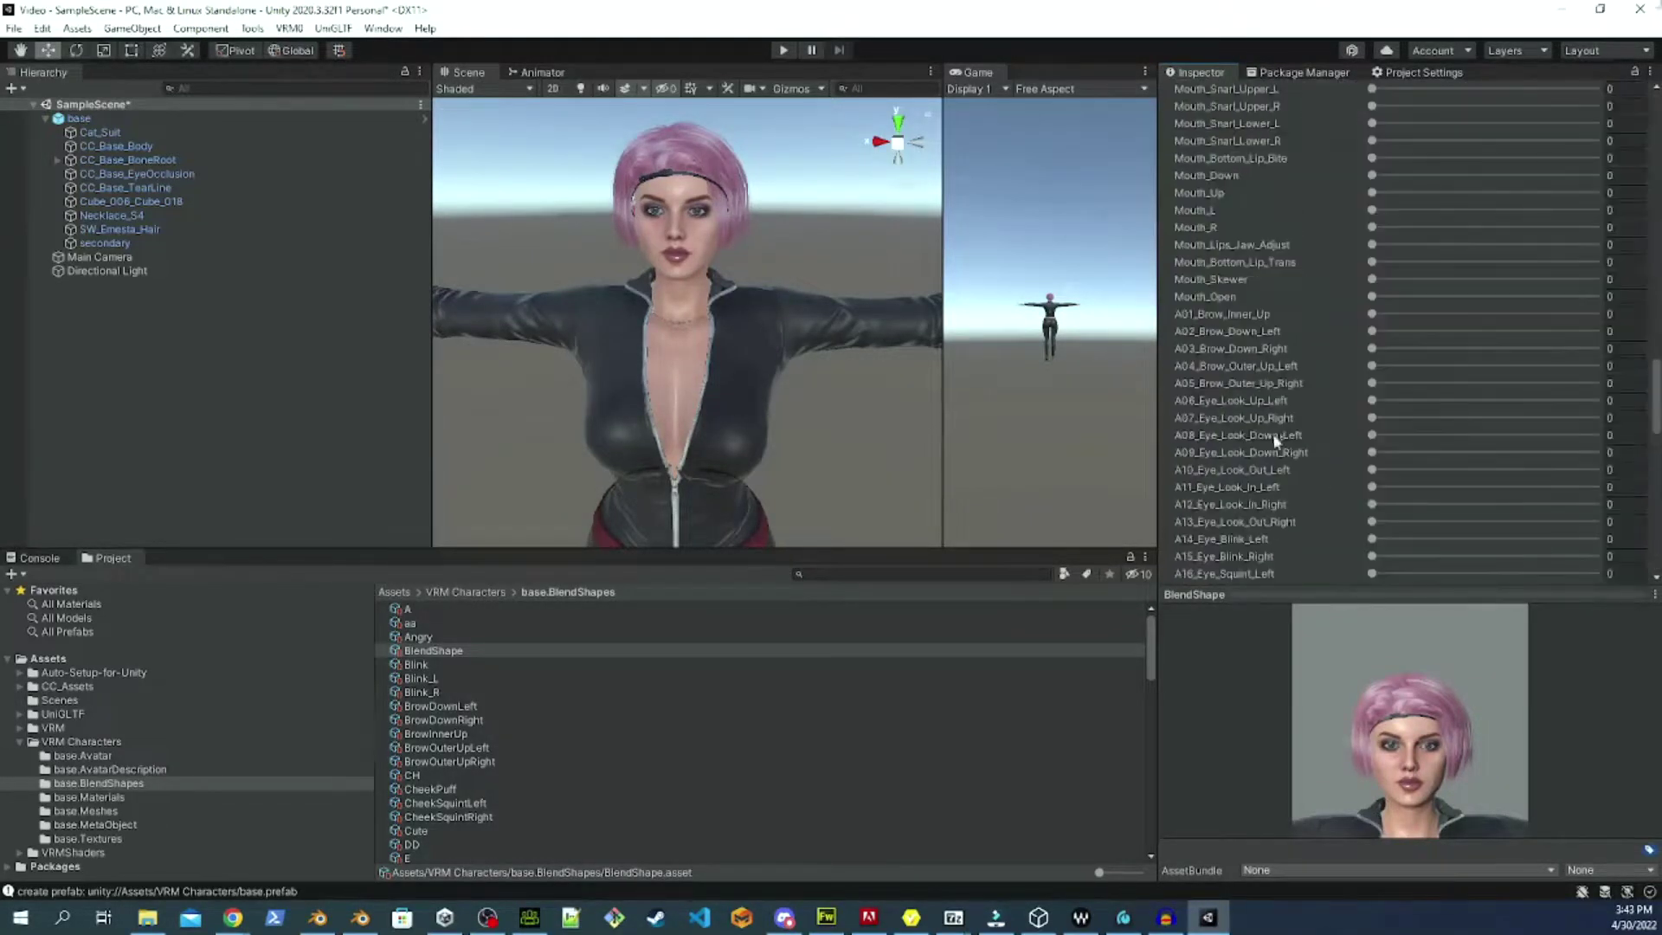
scroll(1238, 485, up, 10)
scroll(1223, 501, down, 12)
scroll(1223, 500, down, 3)
scroll(1229, 433, up, 12)
scroll(1247, 325, down, 12)
scroll(1325, 355, up, 12)
scroll(1324, 355, down, 12)
scroll(1181, 259, up, 12)
scroll(1166, 521, down, 12)
scroll(1299, 532, up, 12)
scroll(1305, 529, down, 12)
scroll(1305, 530, down, 5)
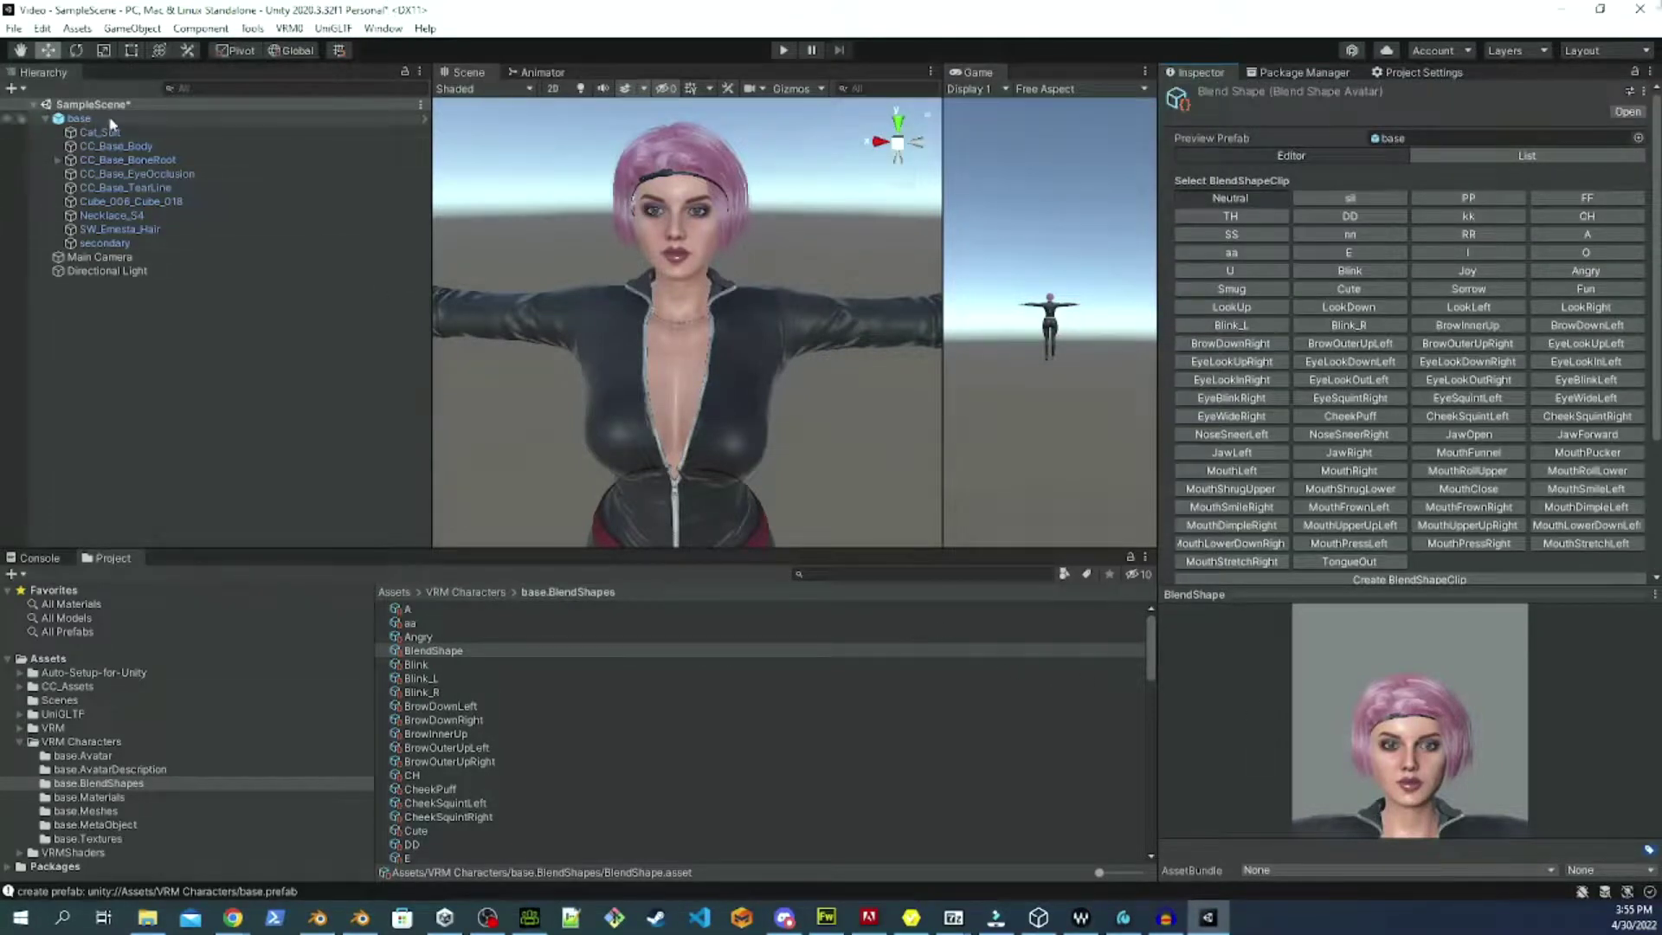
Select the base character in the Hierarchy and enter Play mode to test its expressions.
click(79, 117)
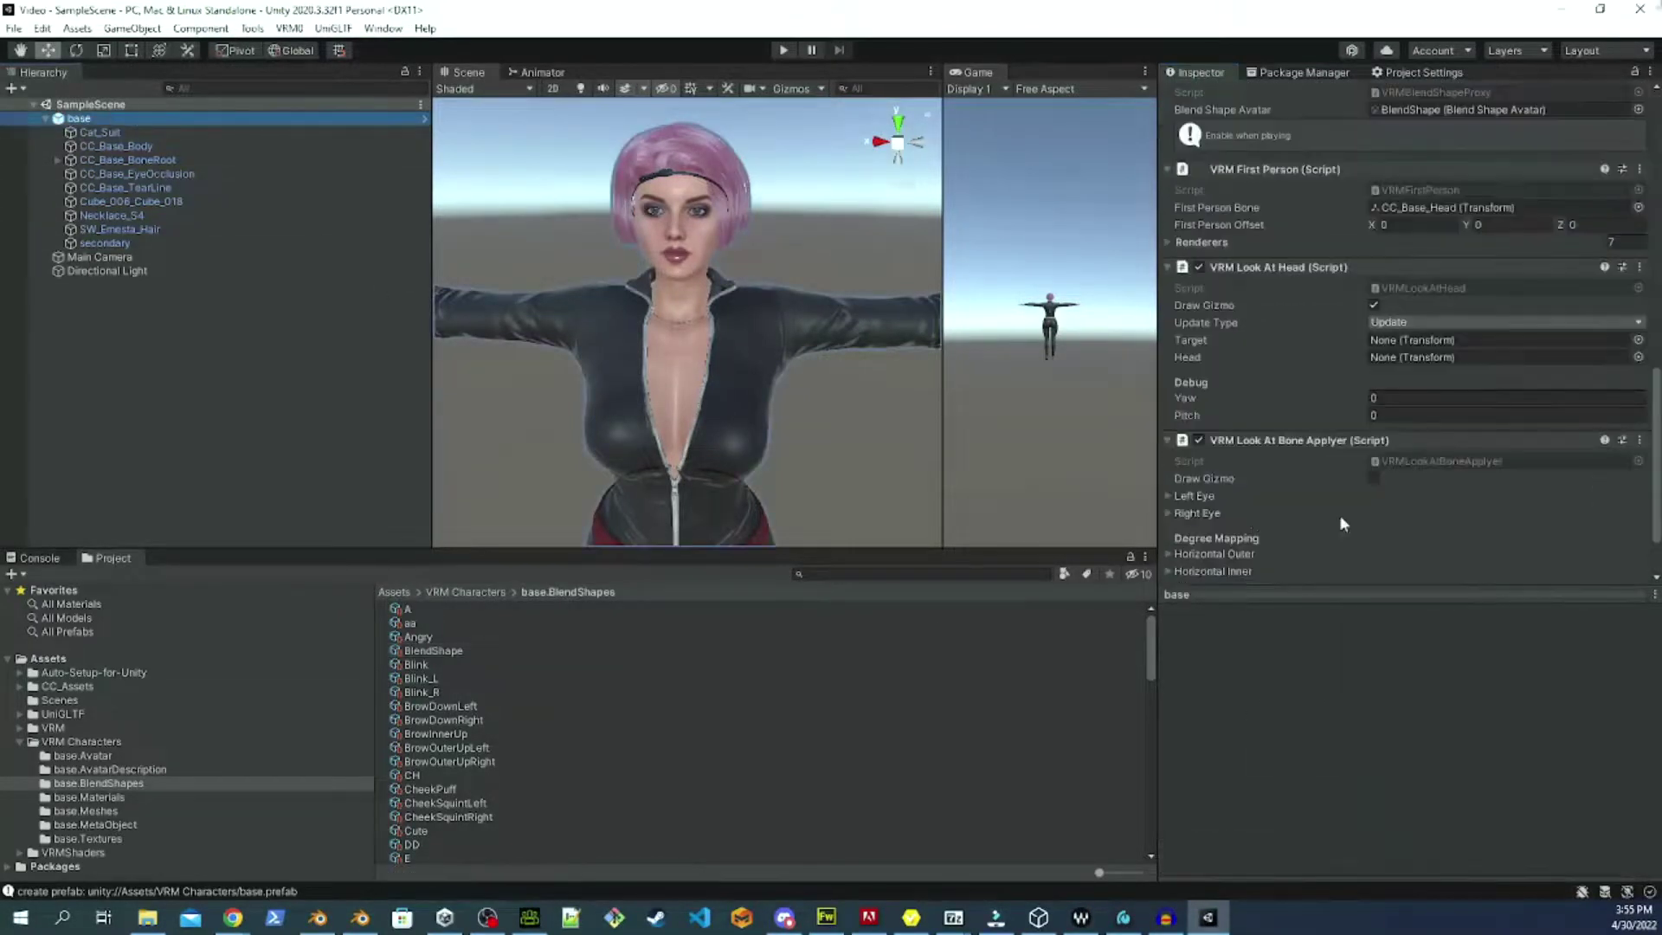
click(68, 745)
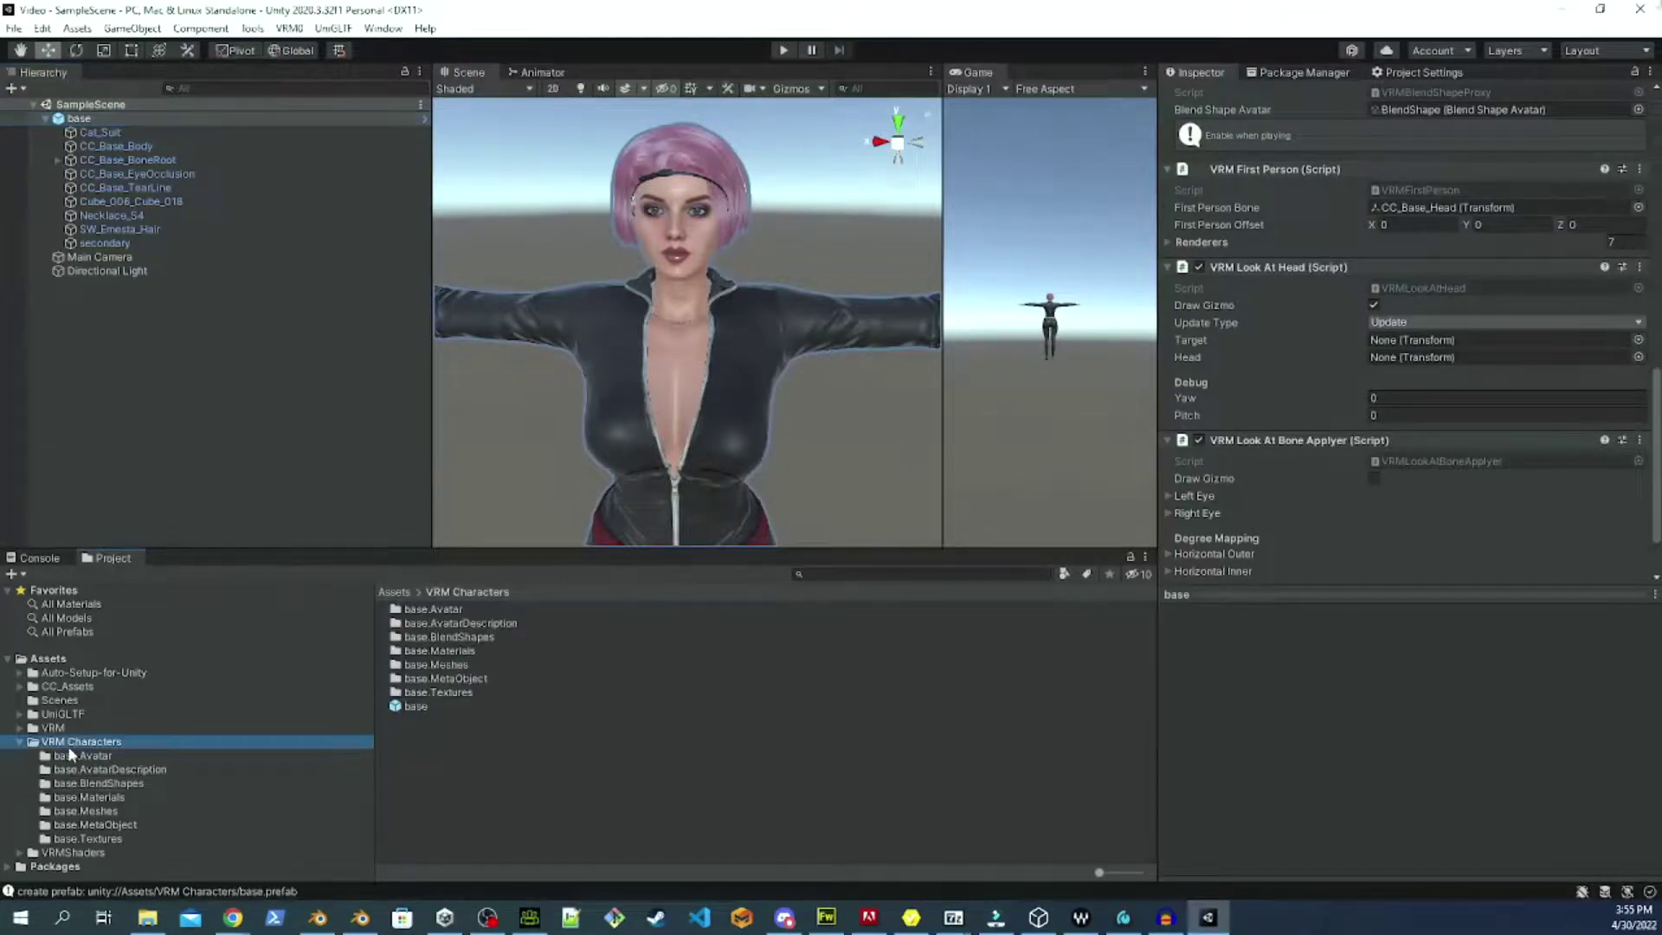
click(102, 117)
click(782, 51)
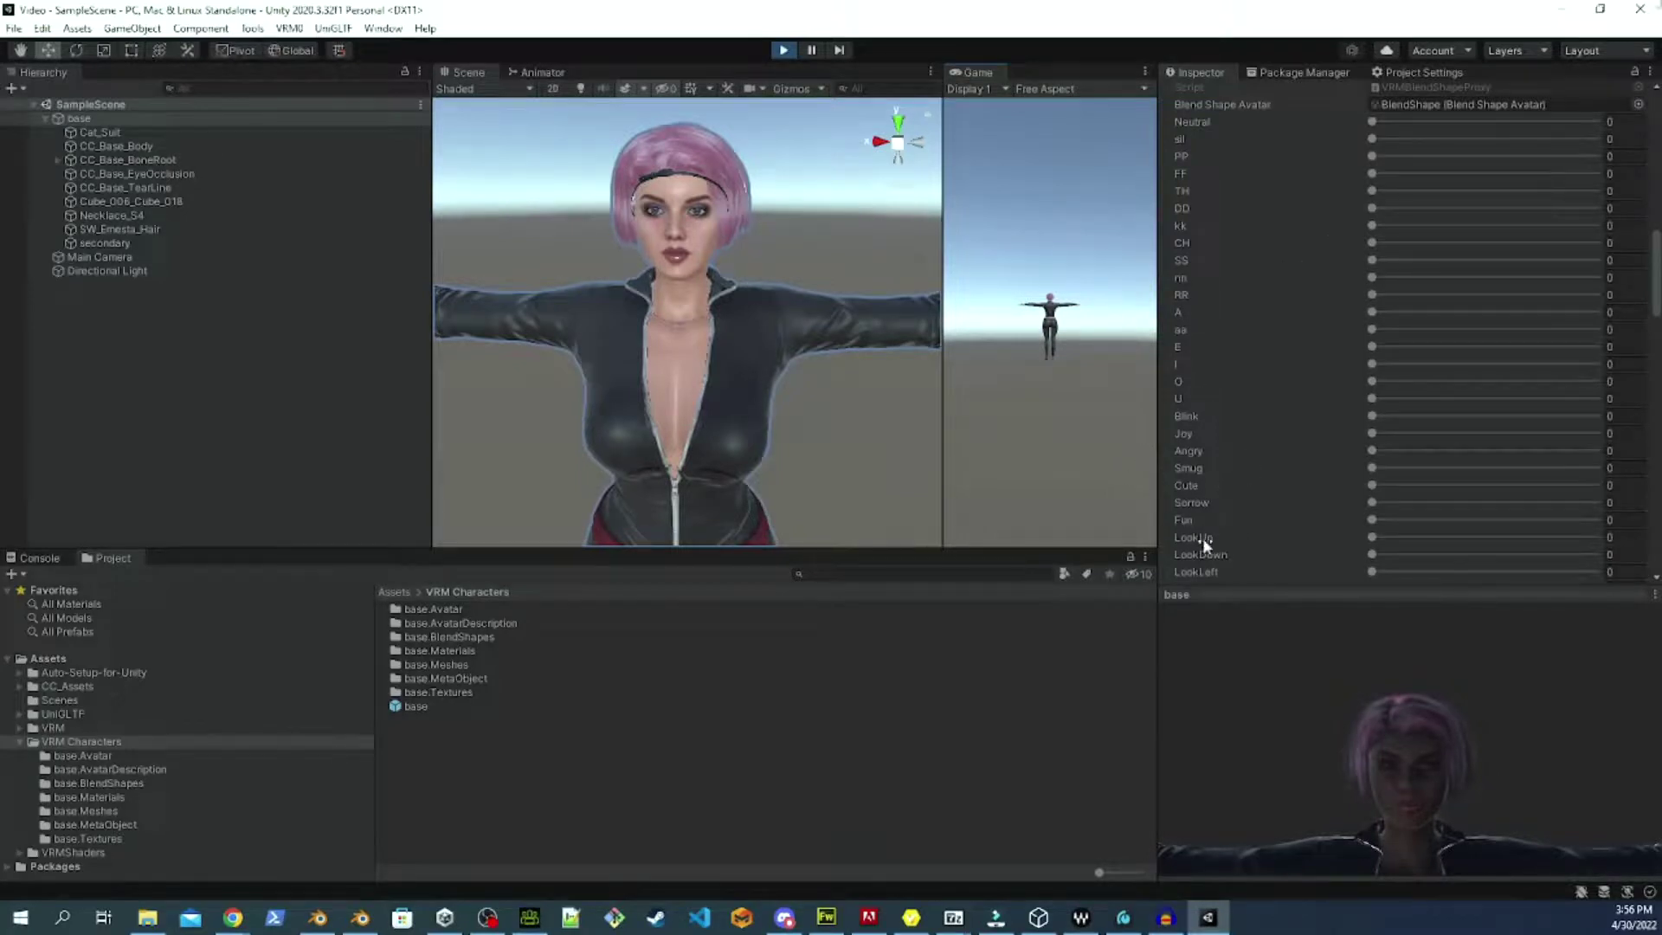
scroll(1268, 528, down, 6)
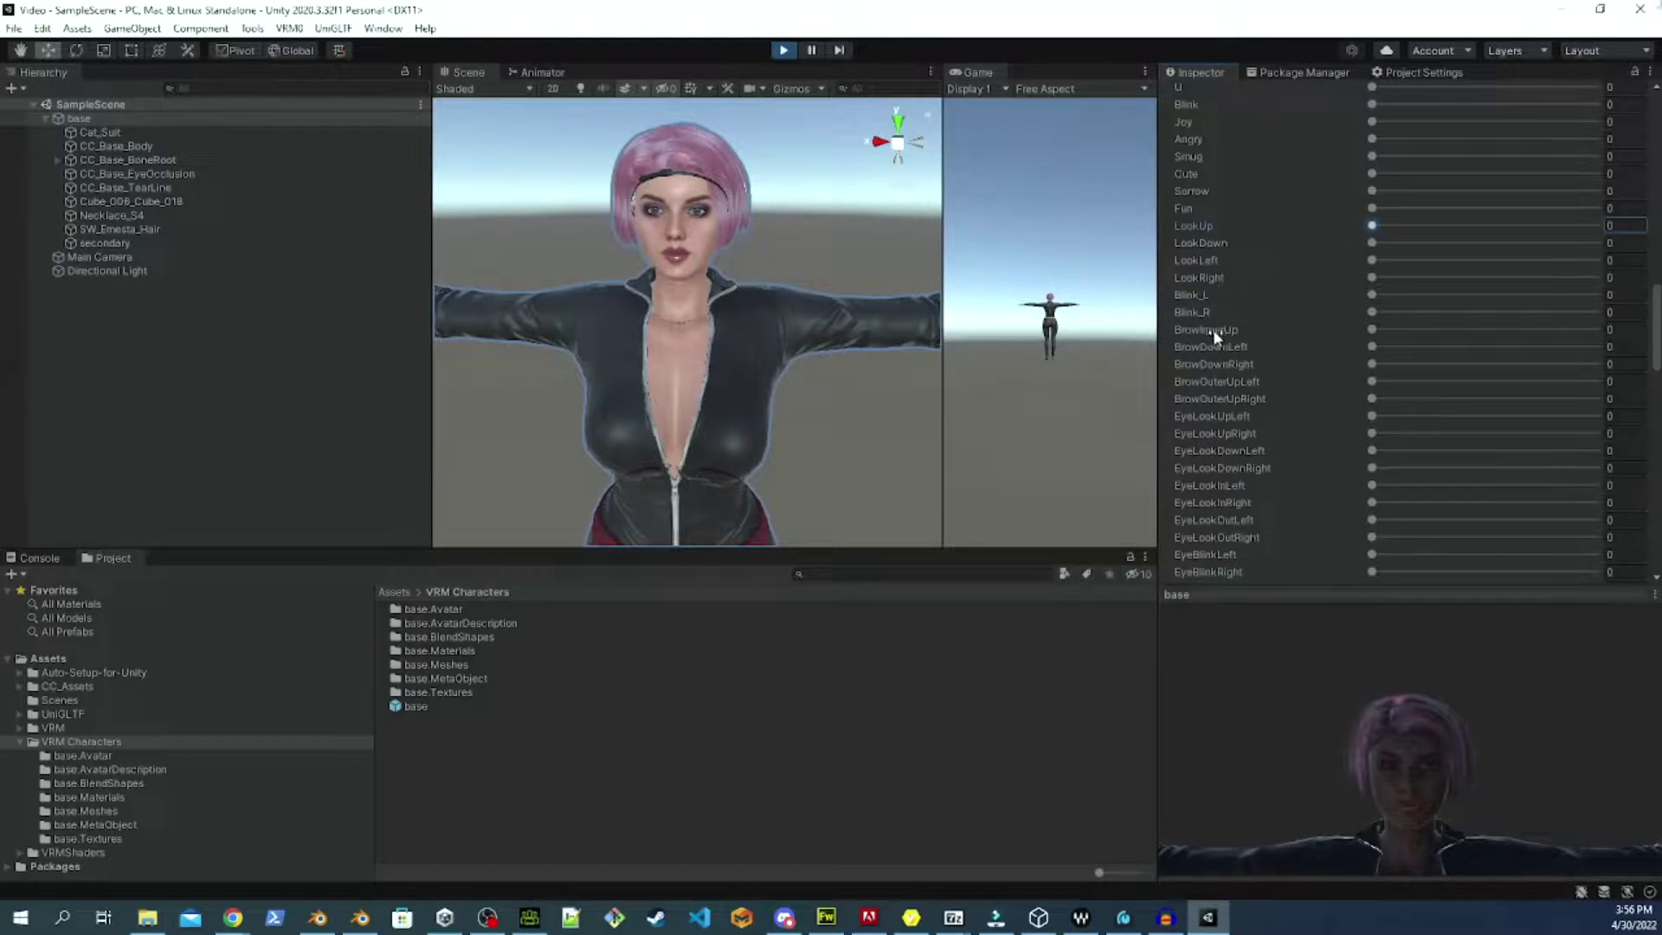
click(1372, 330)
drag(1372, 330, 1365, 370)
drag(1373, 381, 1192, 429)
drag(1369, 451, 1270, 470)
drag(1517, 449, 1404, 517)
drag(1402, 450, 1238, 516)
scroll(1234, 473, down, 9)
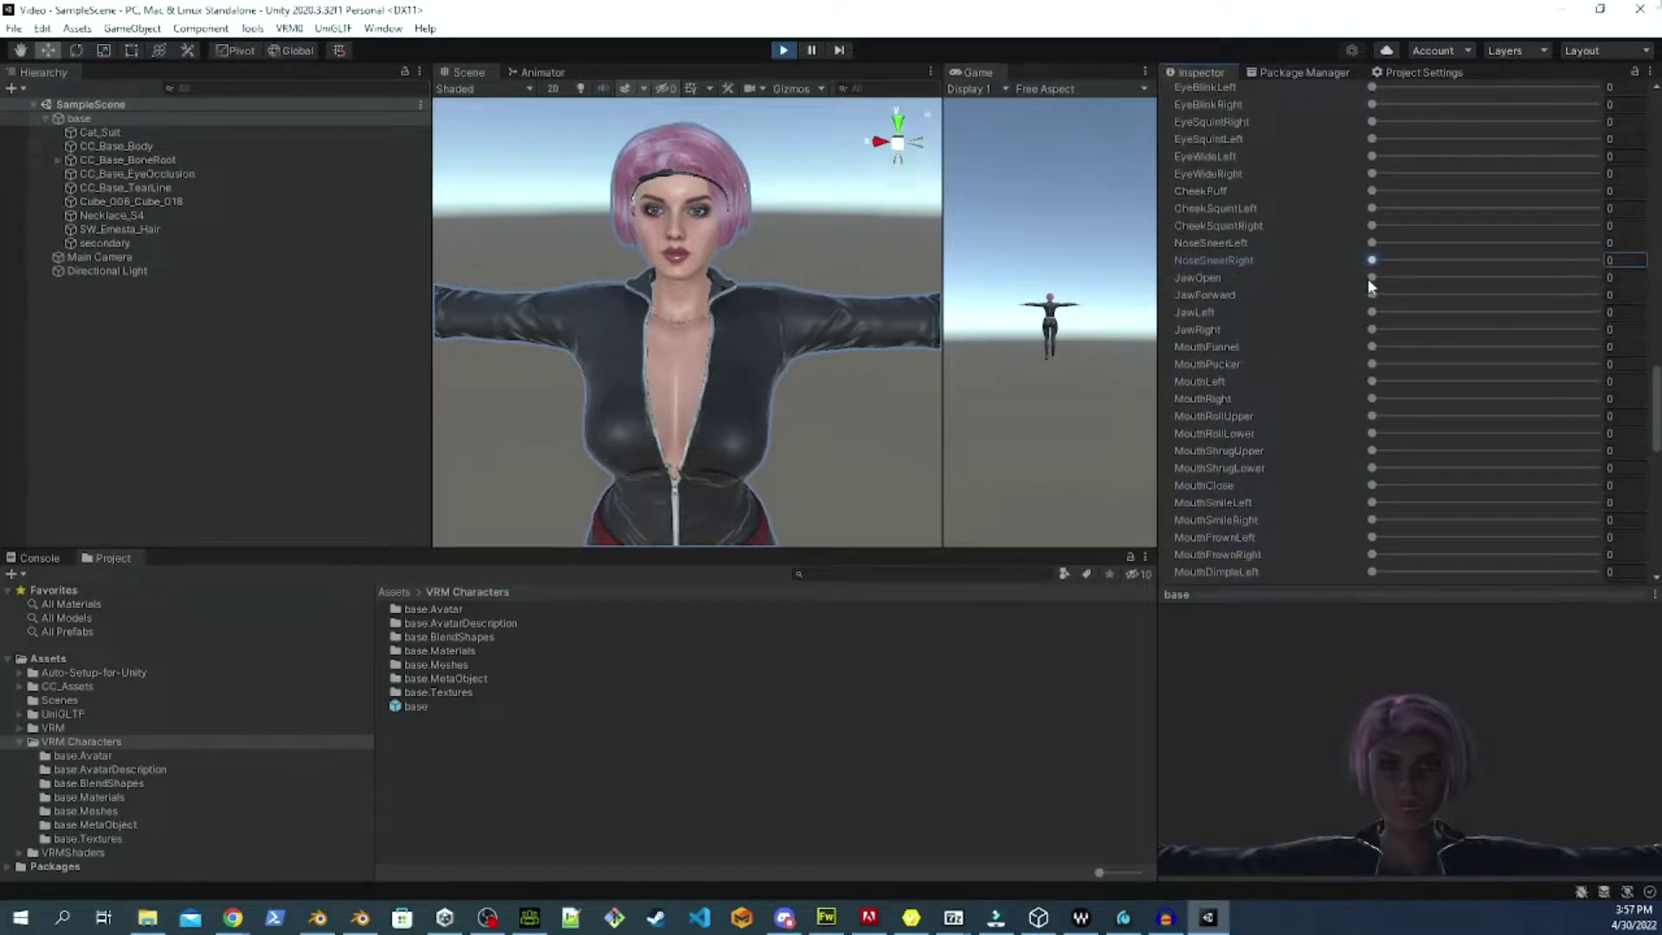
drag(1372, 276, 1305, 282)
drag(1372, 346, 1259, 350)
drag(1372, 364, 1271, 366)
drag(1372, 381, 1595, 380)
drag(1372, 398, 1275, 407)
drag(1372, 434, 1340, 402)
drag(1527, 433, 1080, 419)
drag(1370, 453, 1337, 468)
click(1372, 469)
drag(1596, 468, 1204, 470)
drag(1375, 484, 1251, 533)
drag(1591, 502, 1260, 507)
Stop Play mode and set the VRM meta title to Trin and version to 1.
click(781, 50)
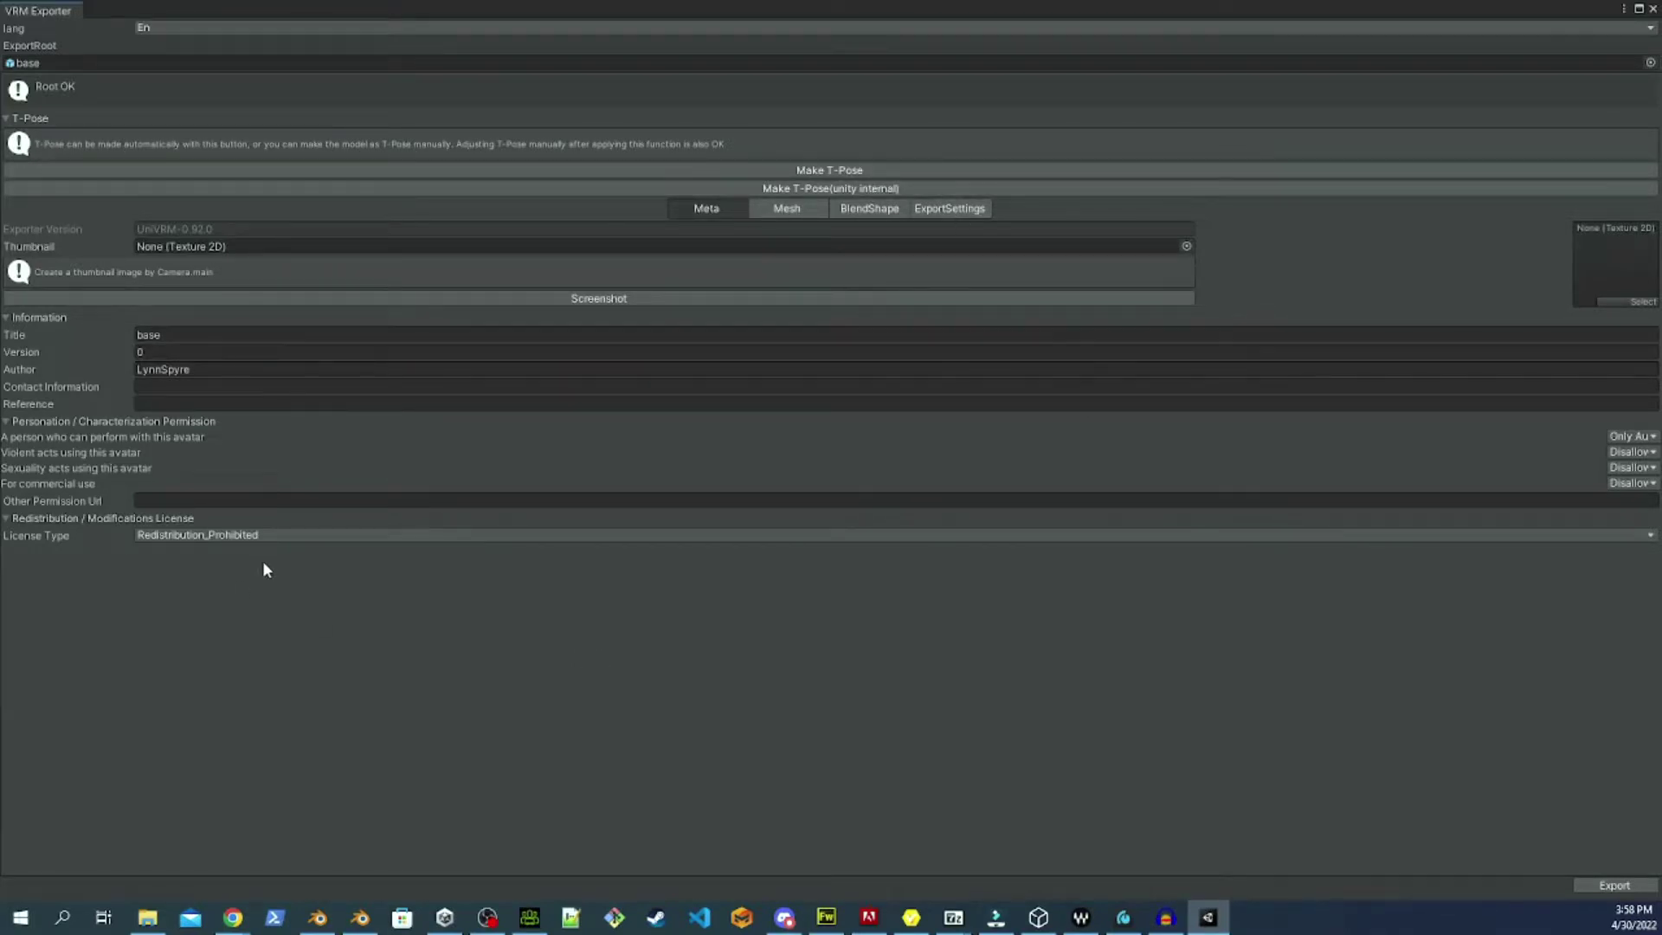
click(228, 339)
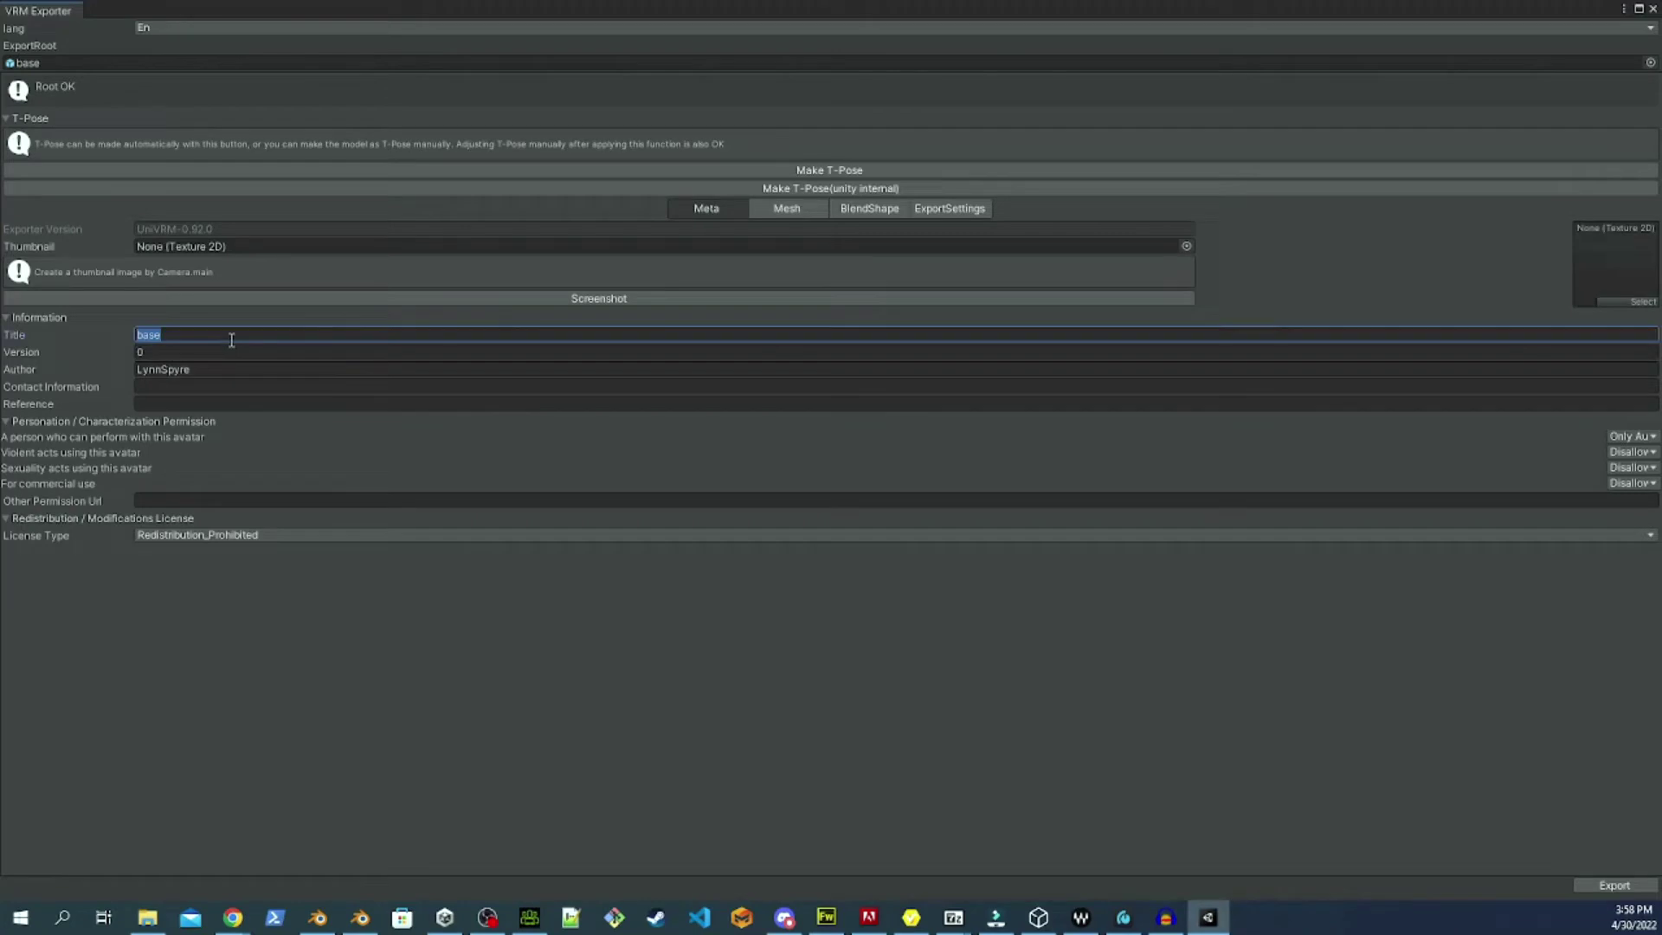
text(Trin)
key(Tab)
text(1)
Enter the contact e-mail address and the reference note 'Who ya gonna call here'.
click(182, 392)
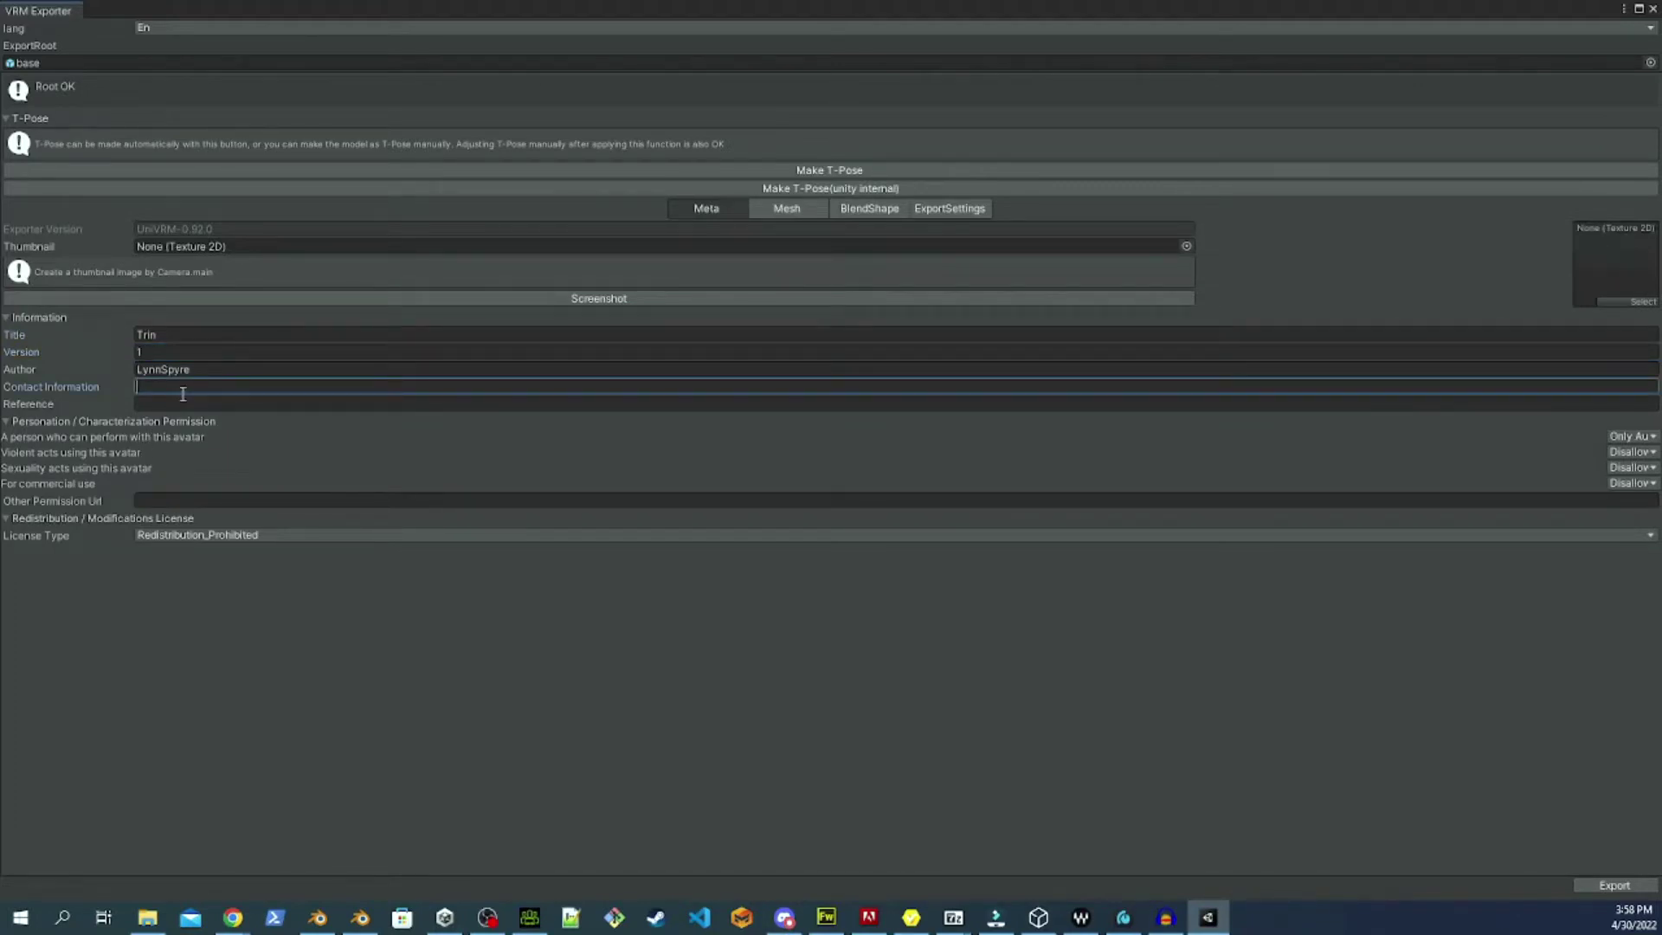
key(Tab)
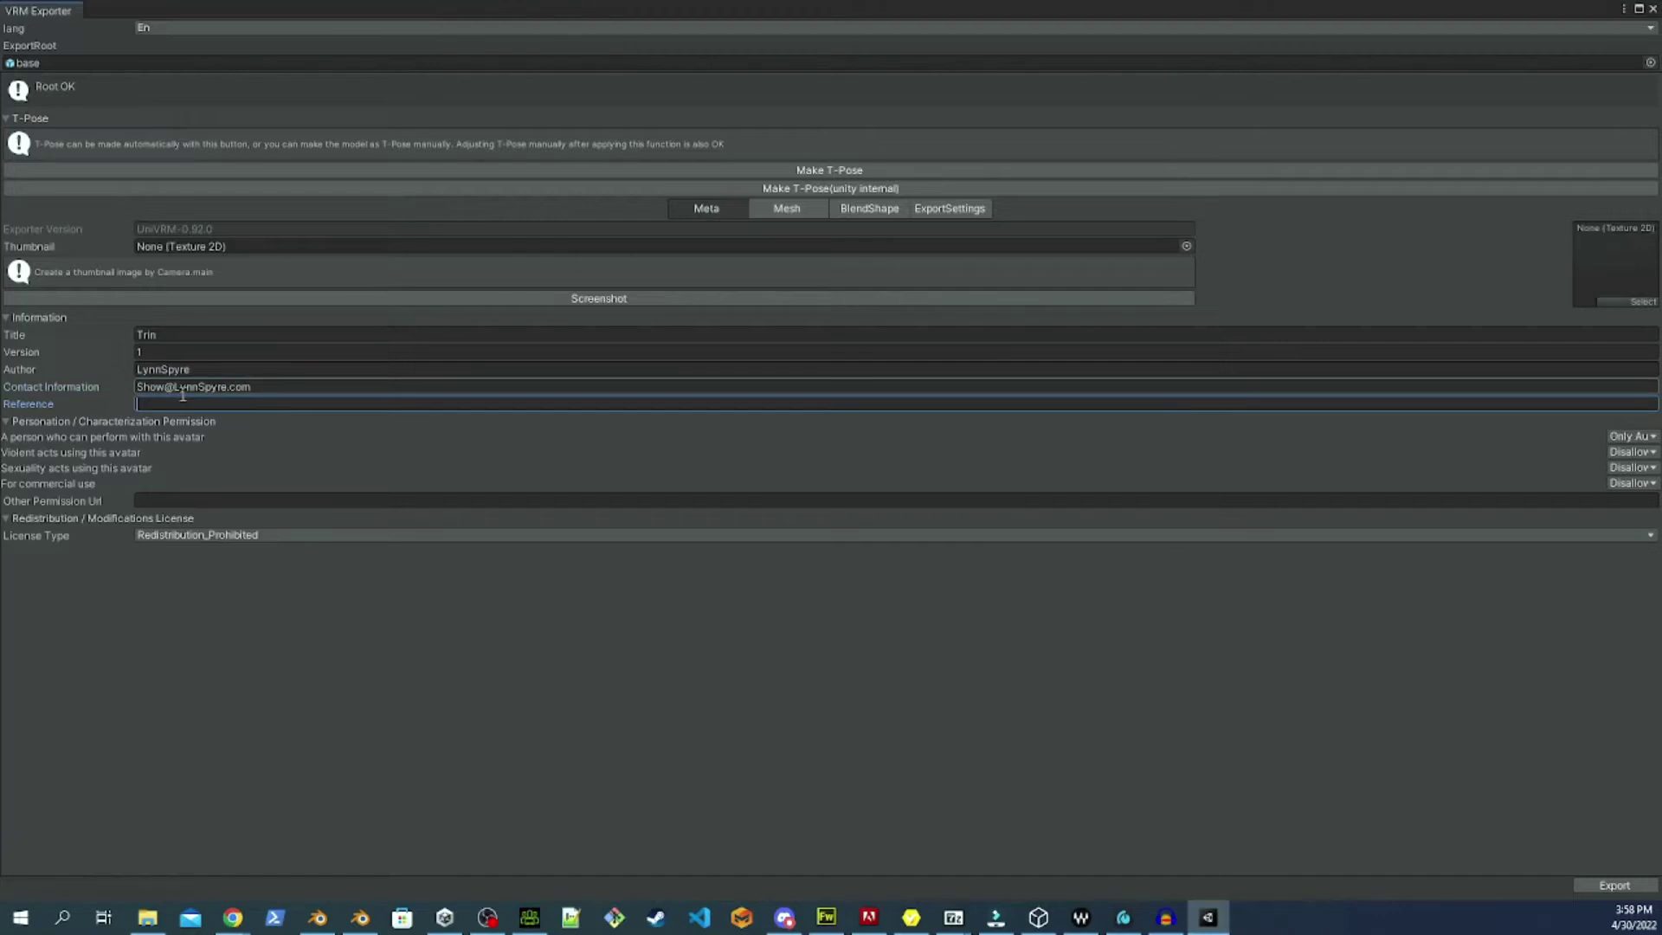
text(Who ya gonna call here)
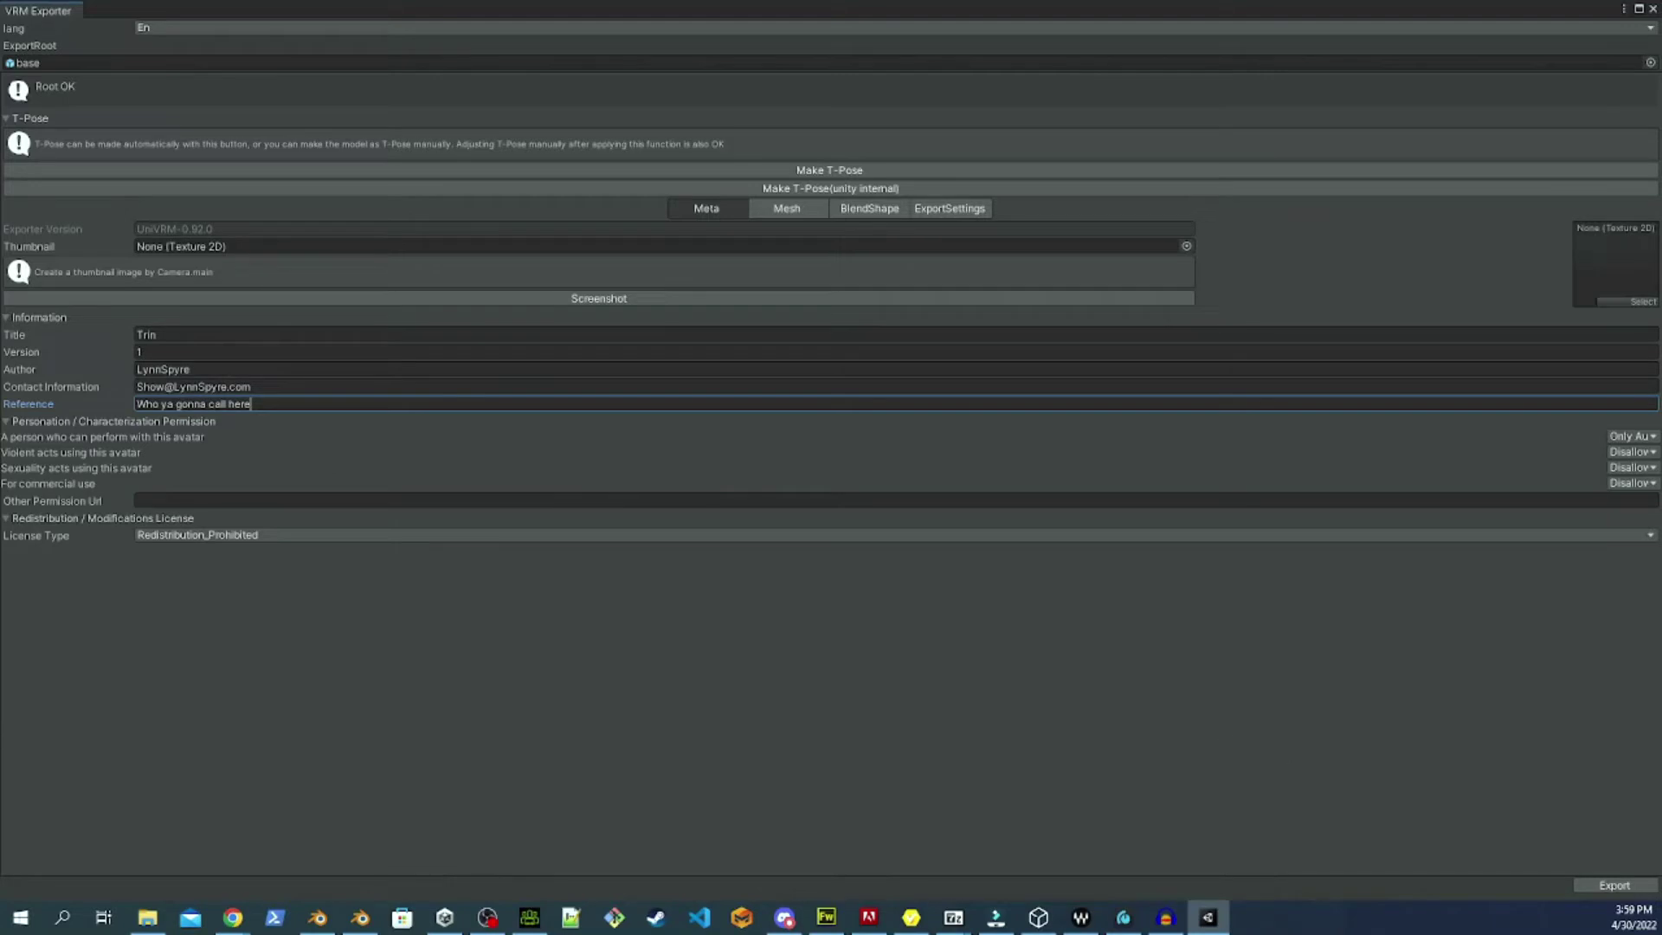
Export the VRM into Storage Monkey > VRM-Exports, renaming base.vrm to 'tring'.
click(1611, 885)
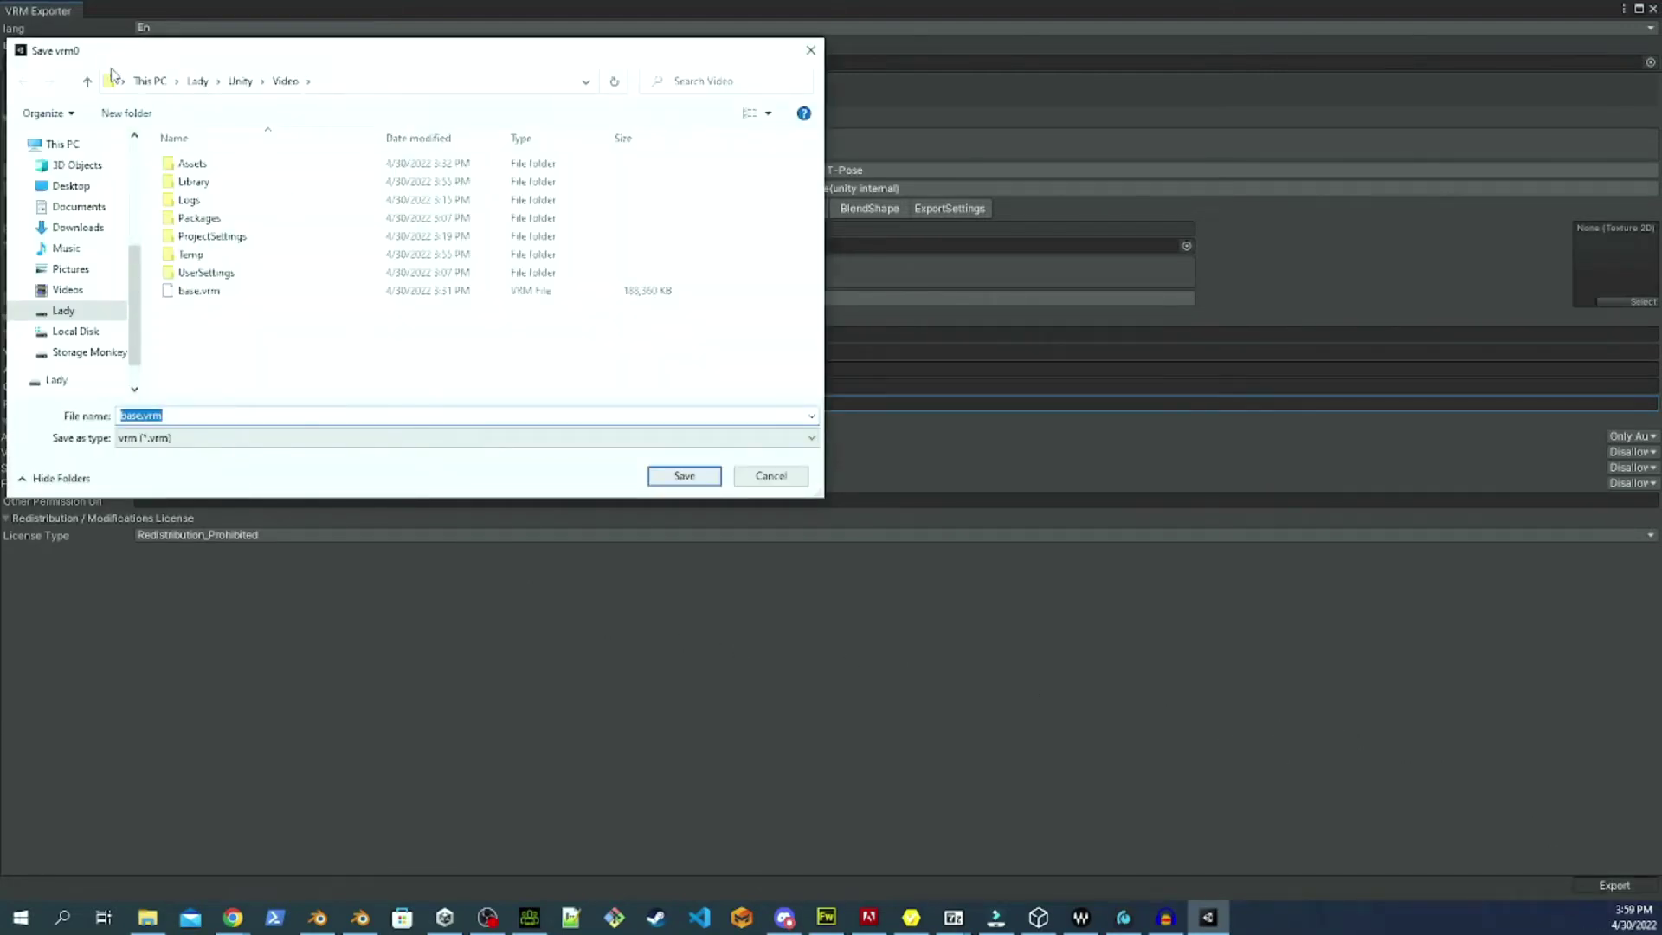
click(89, 352)
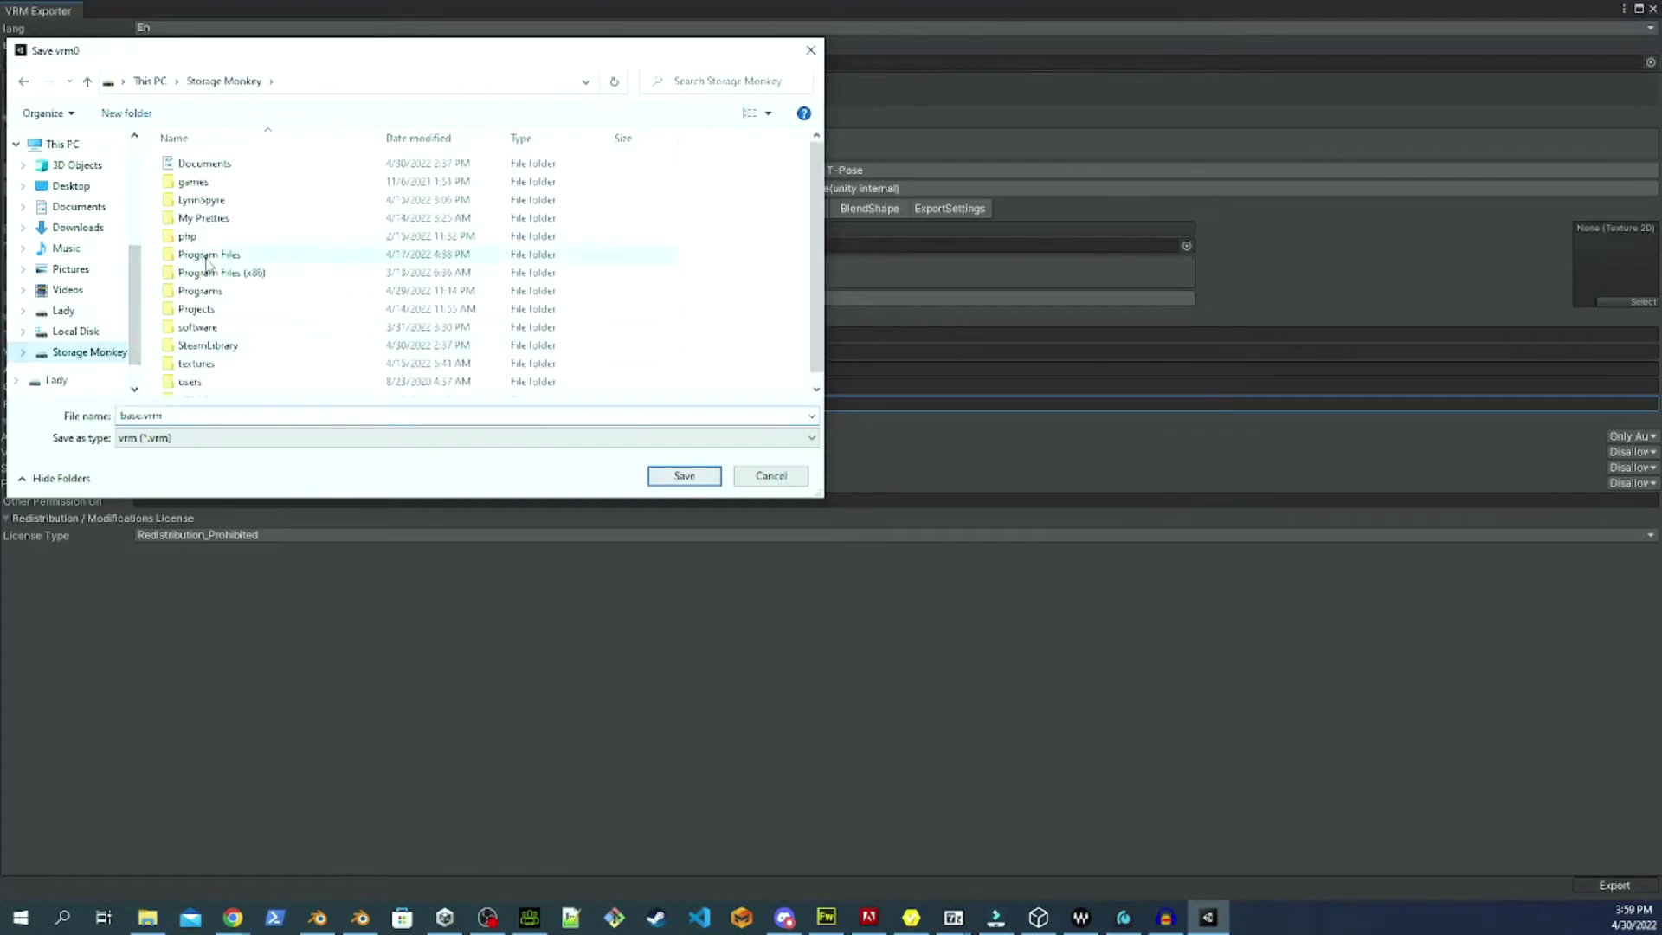
double_click(242, 388)
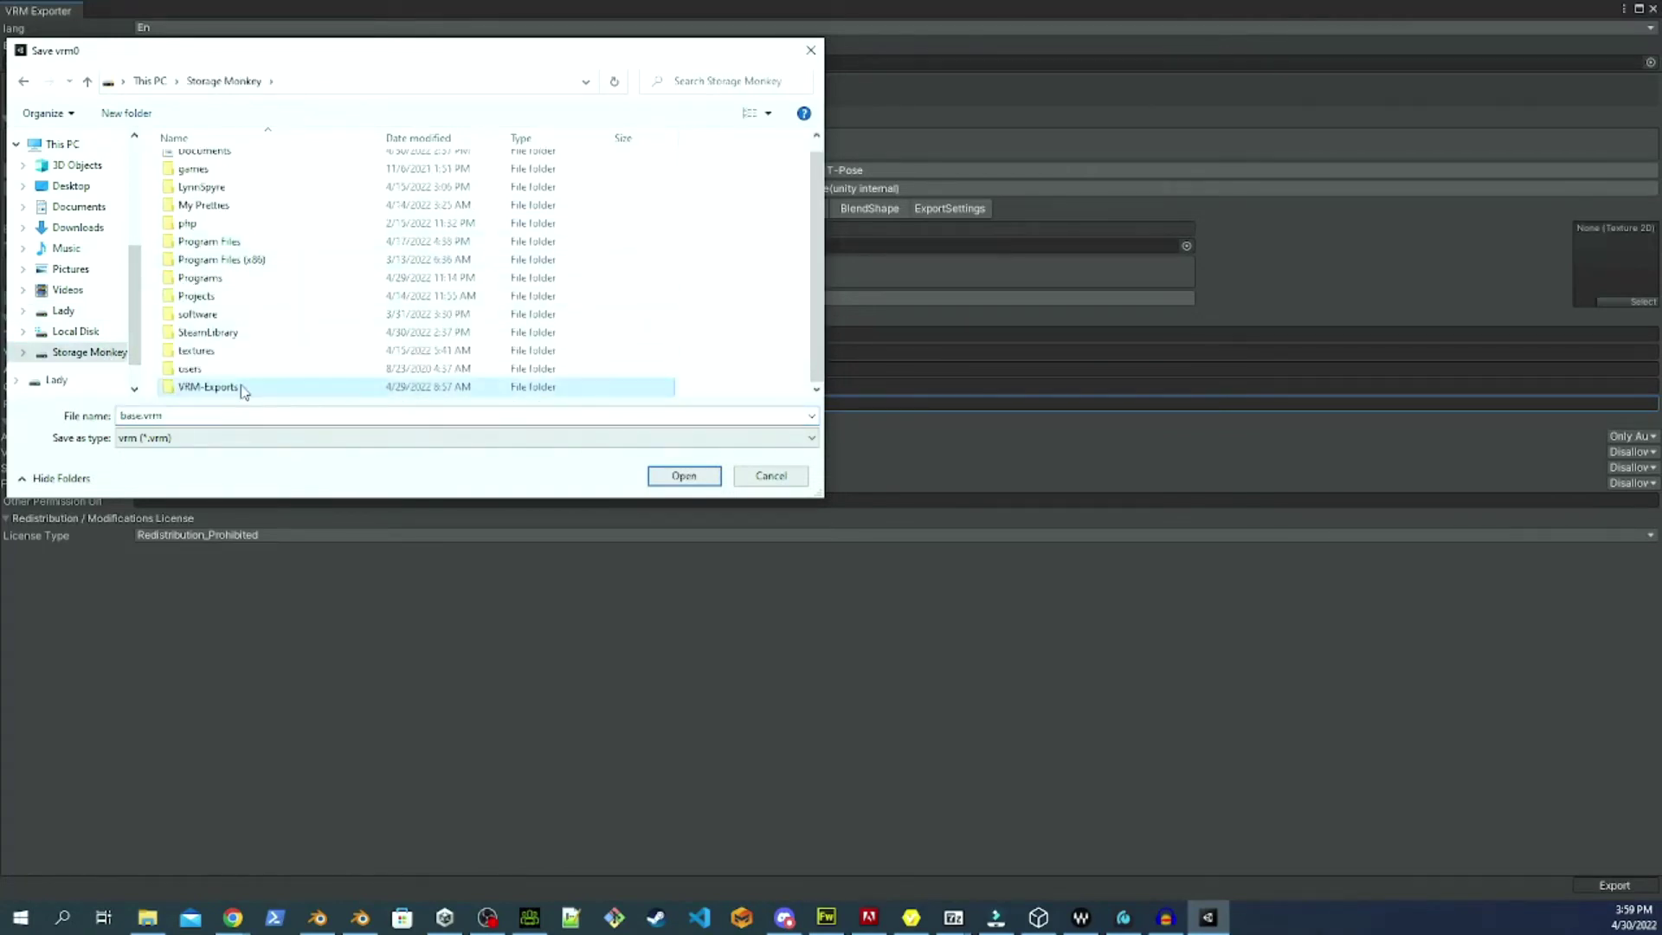
double_click(406, 412)
text(tring)
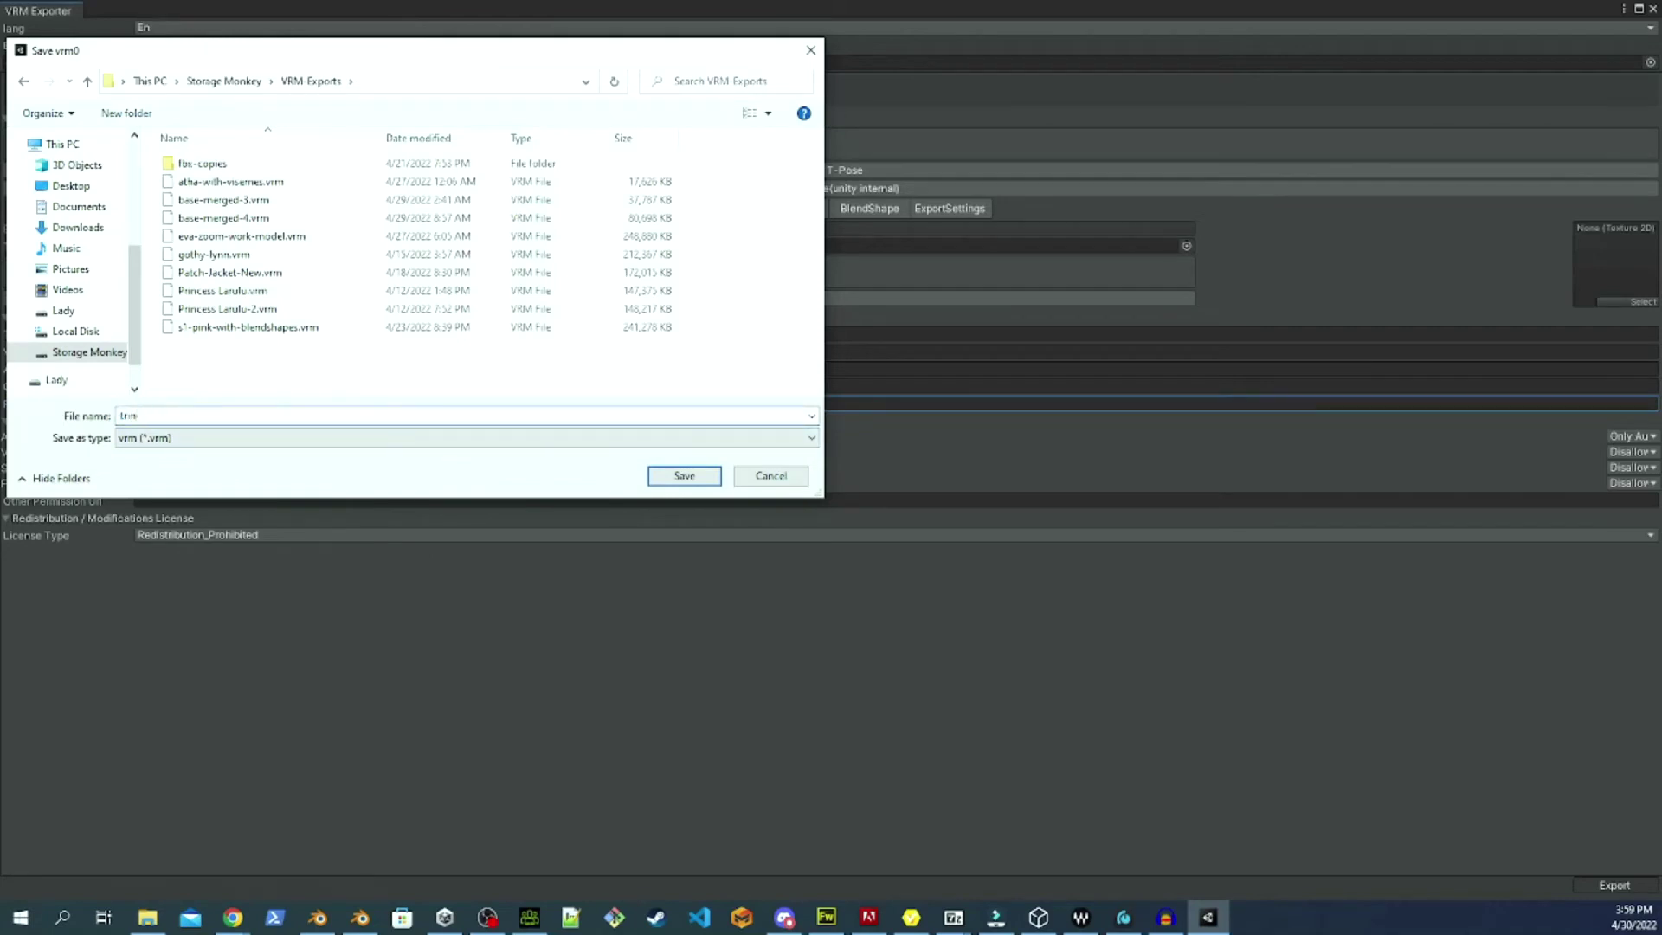
Save the VRM file and let the export finish.
click(688, 477)
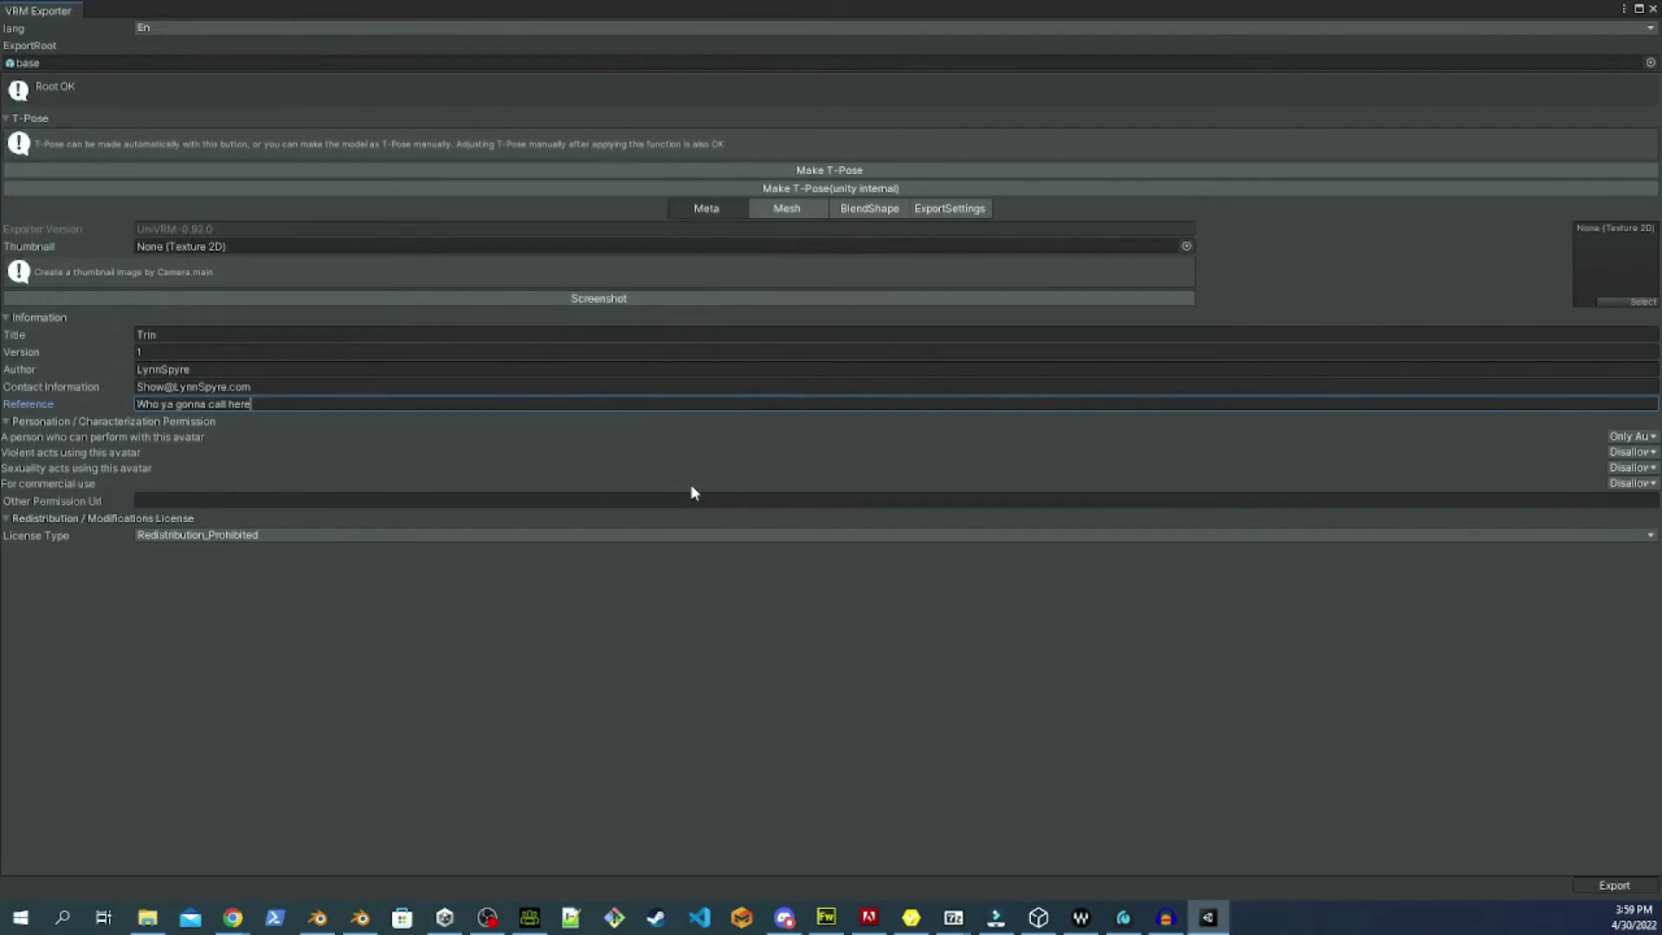